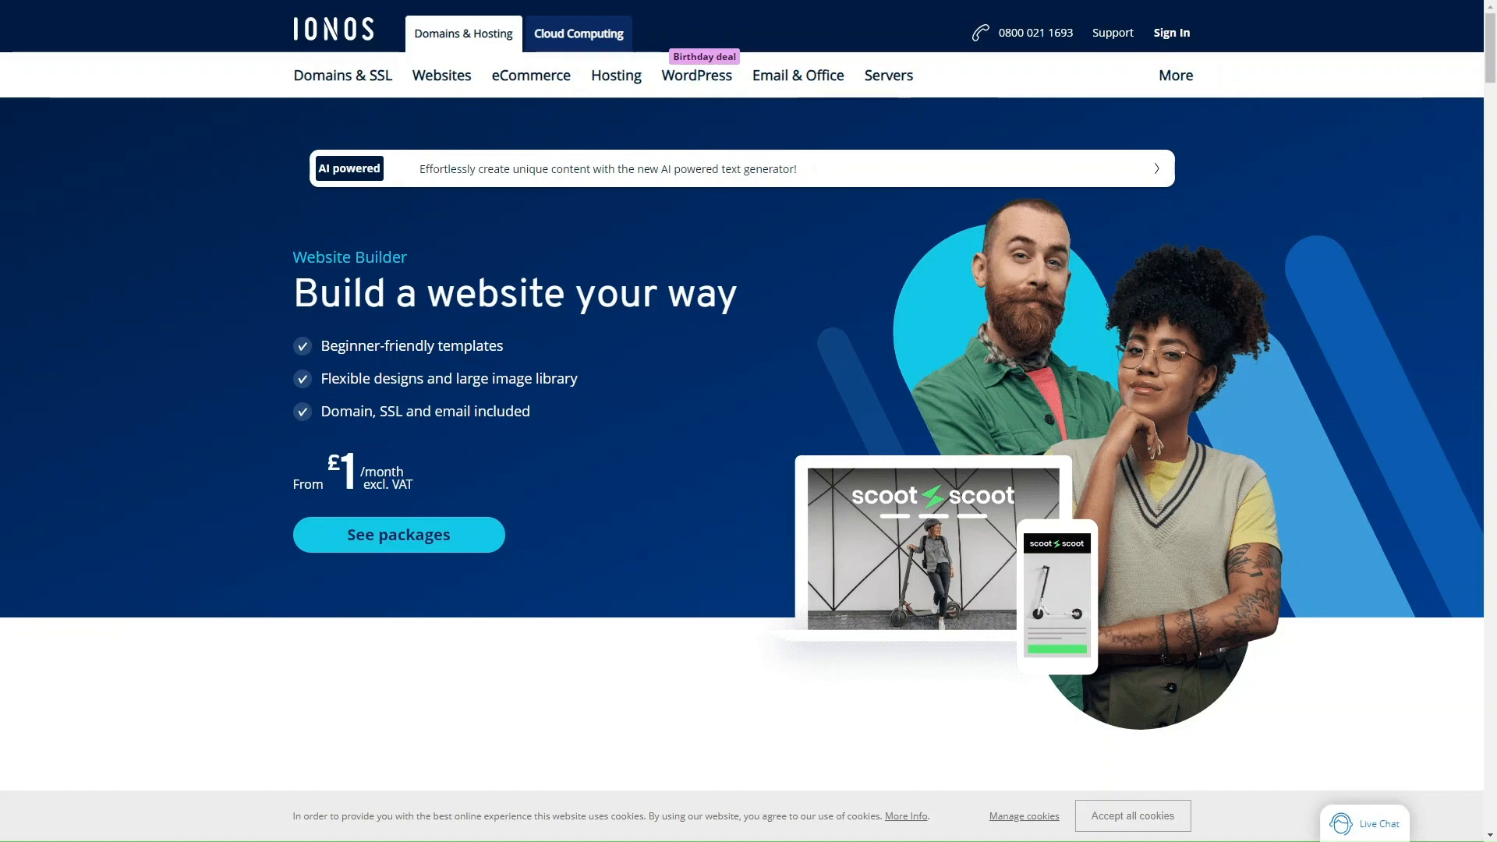
Step: Look through the Website Builder page, covering the three website creation steps and the industry template section
scroll(807, 435, "down", 2)
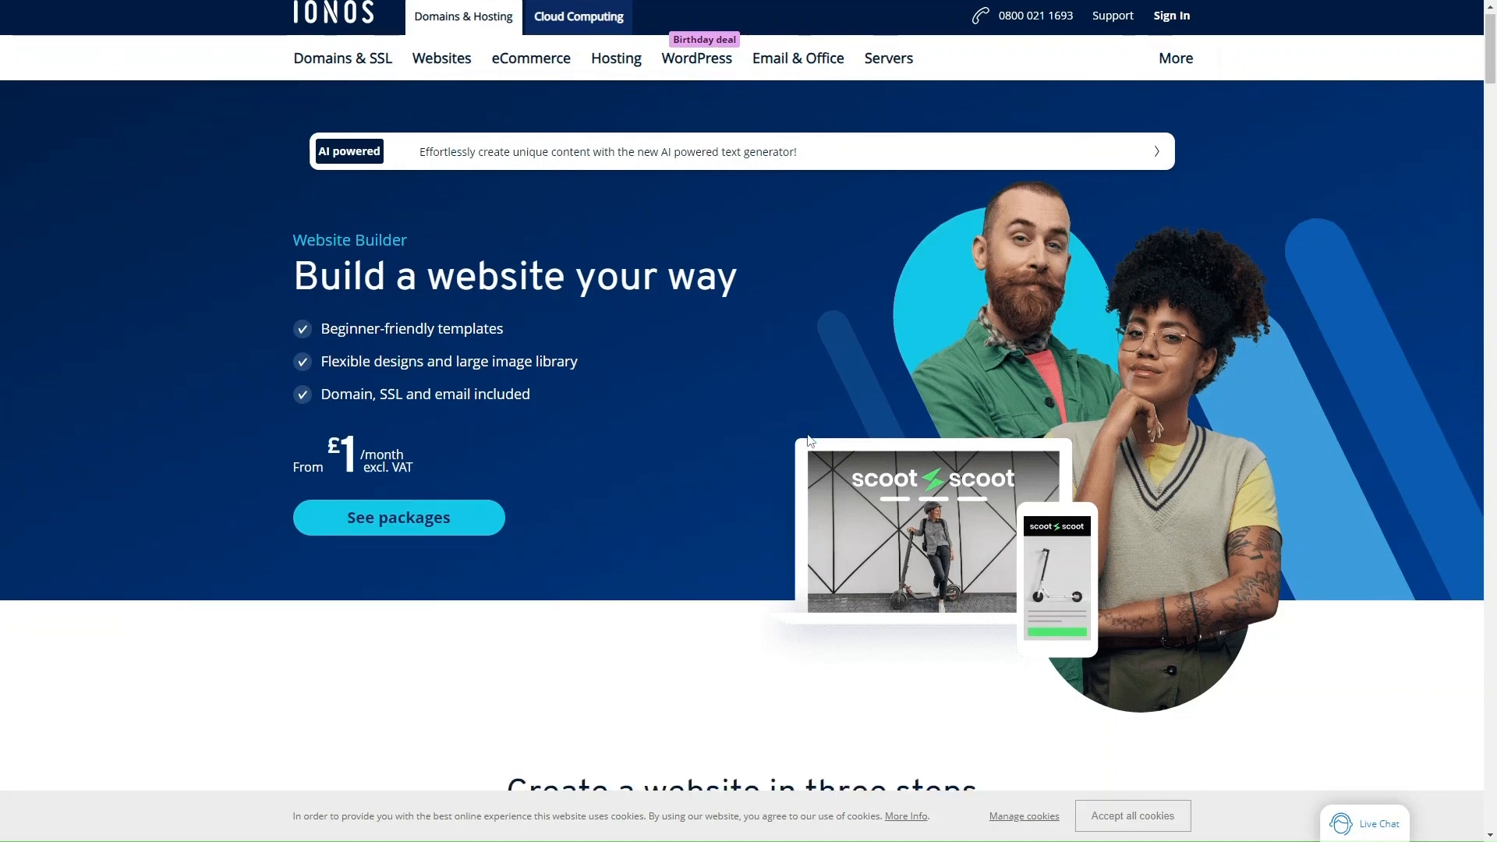
scroll(808, 438, "down", 1)
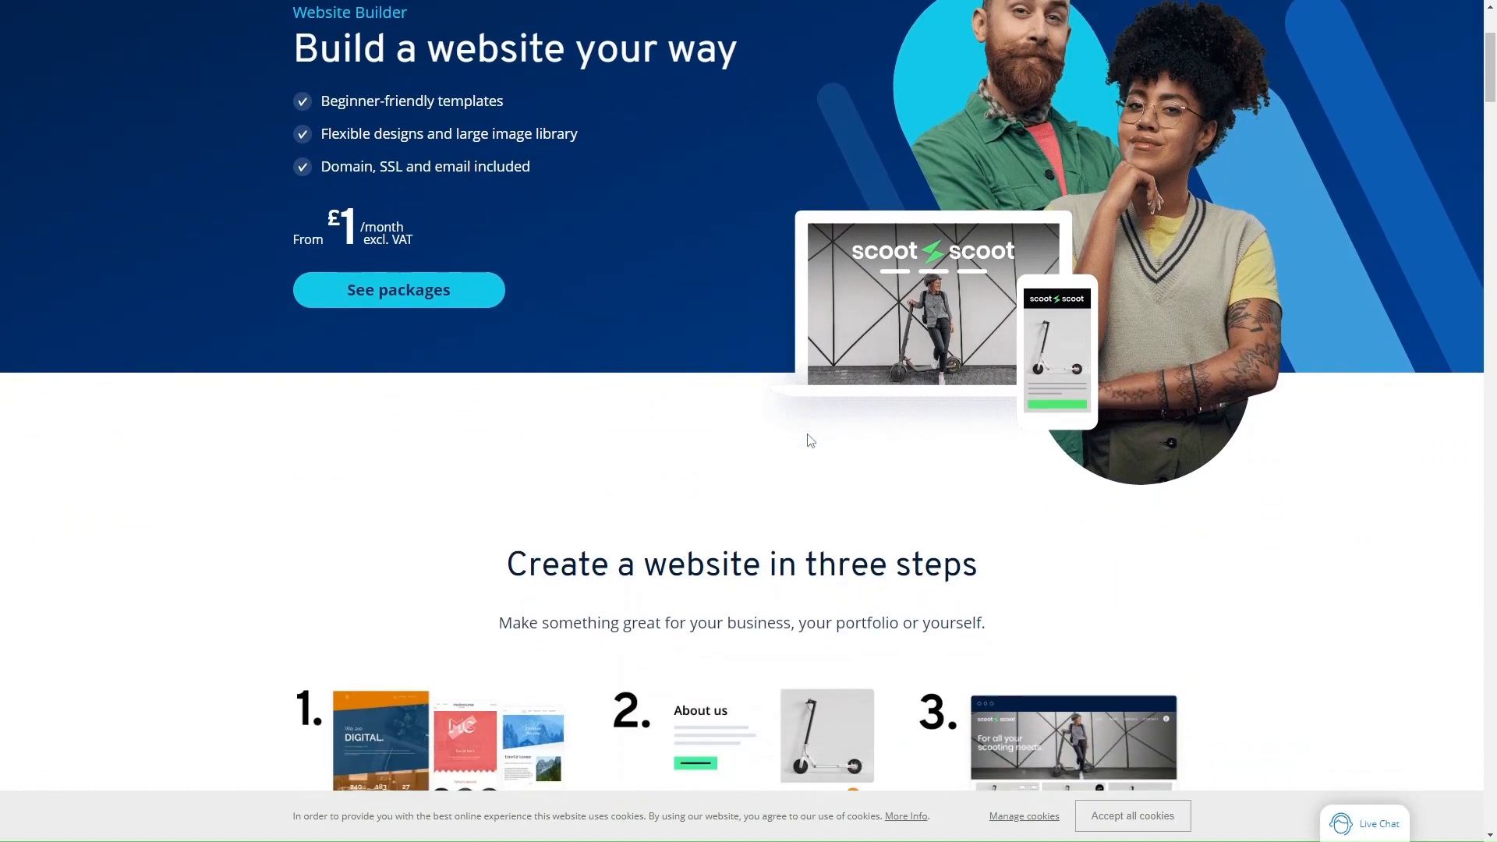
scroll(807, 438, "down", 1)
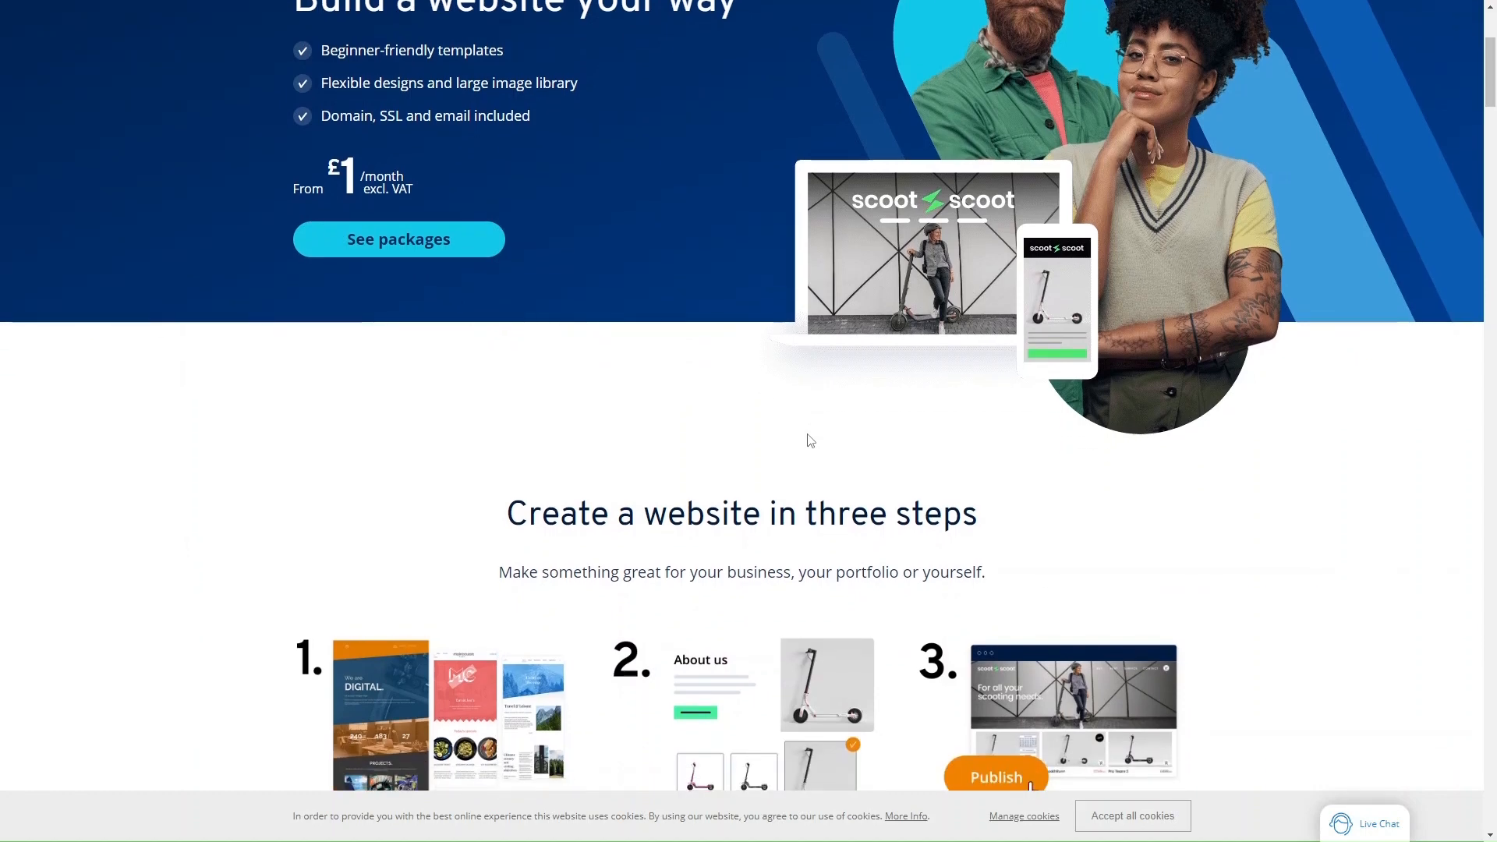
scroll(809, 441, "down", 1)
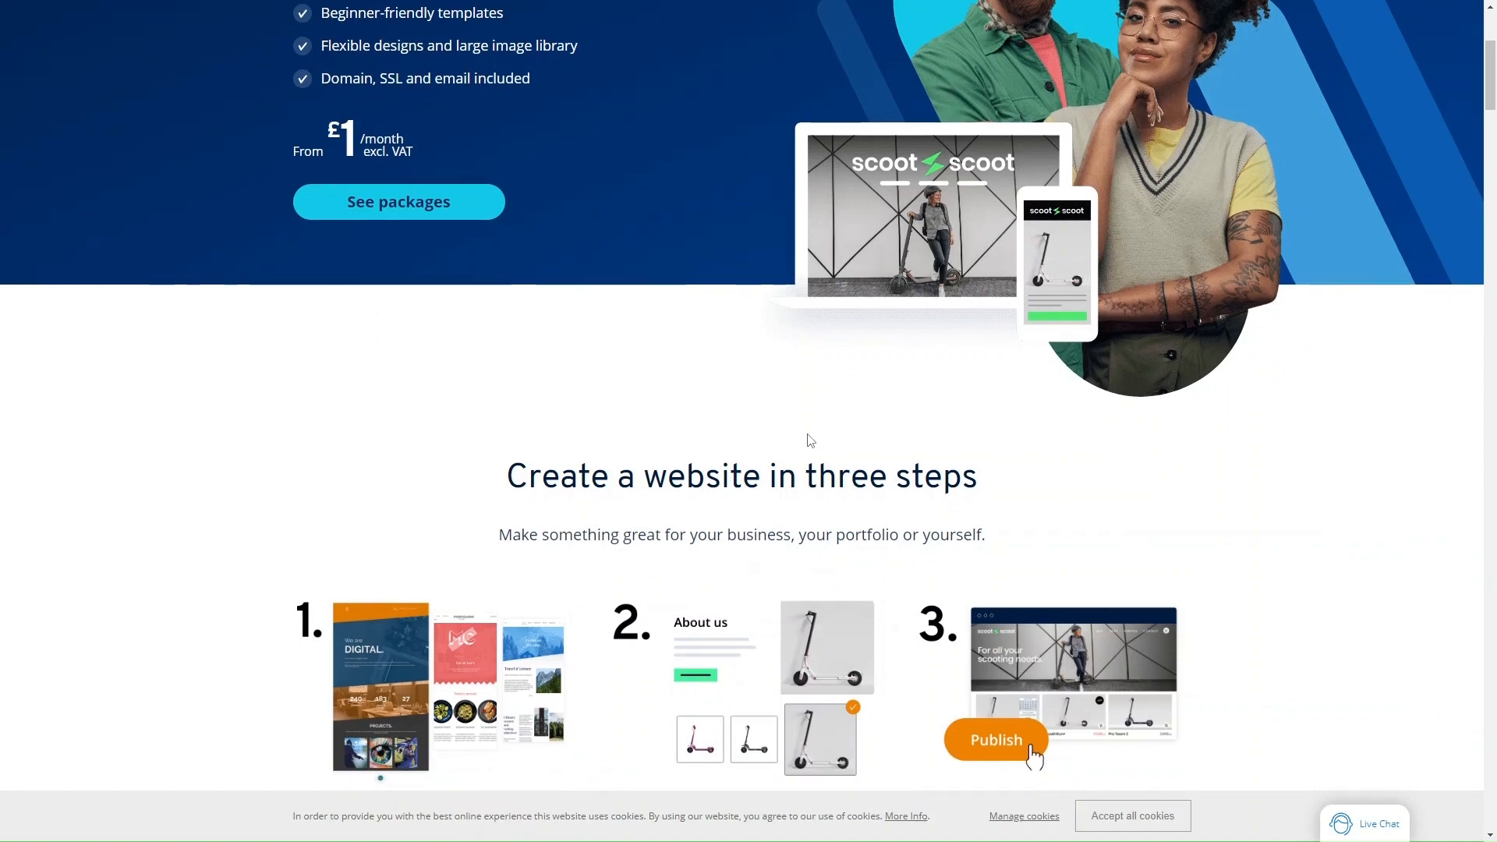
scroll(809, 440, "down", 3)
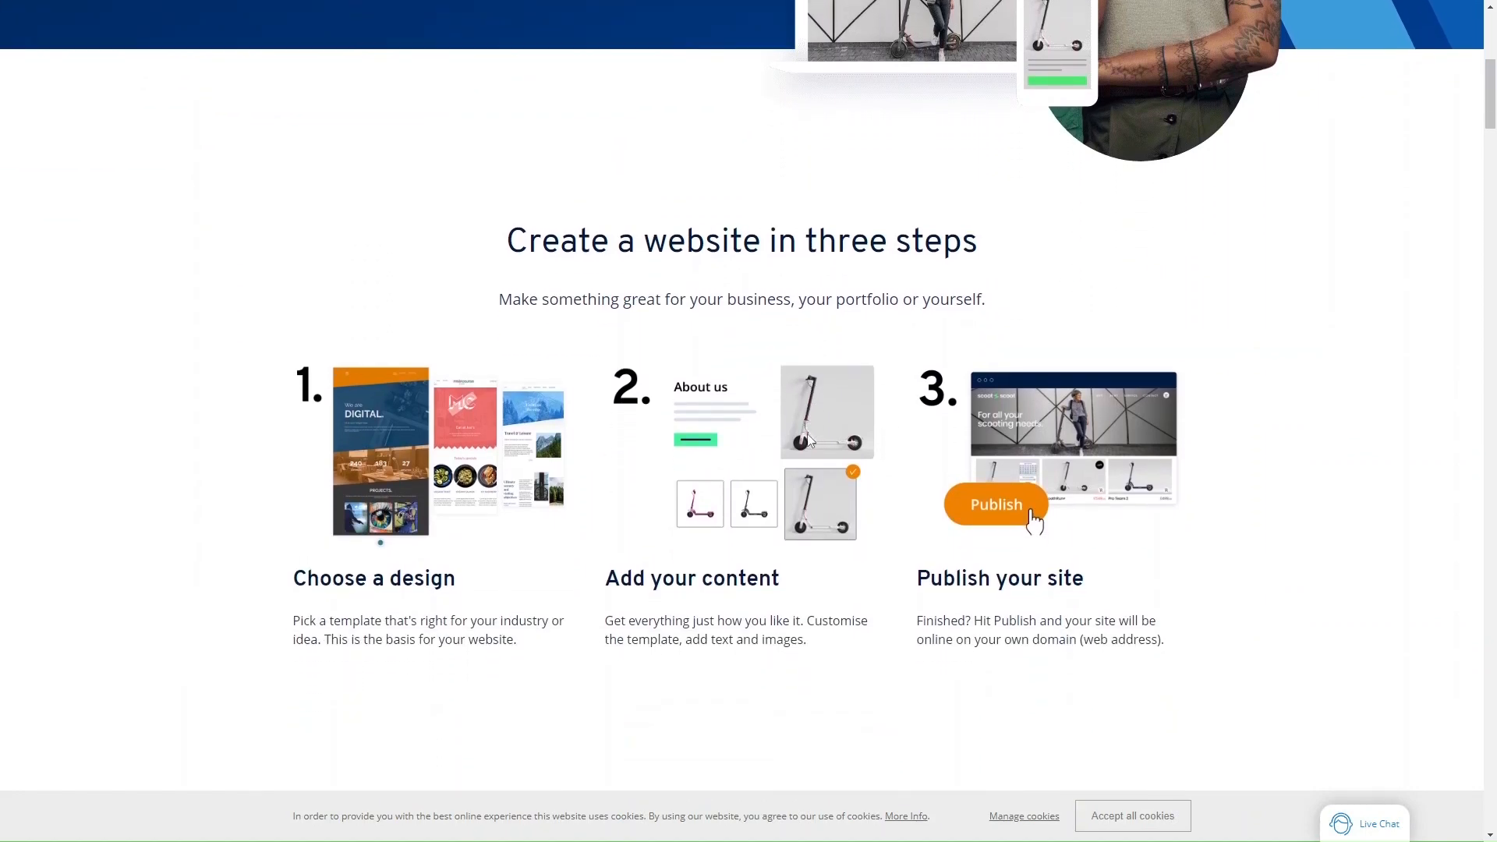
scroll(809, 441, "down", 1)
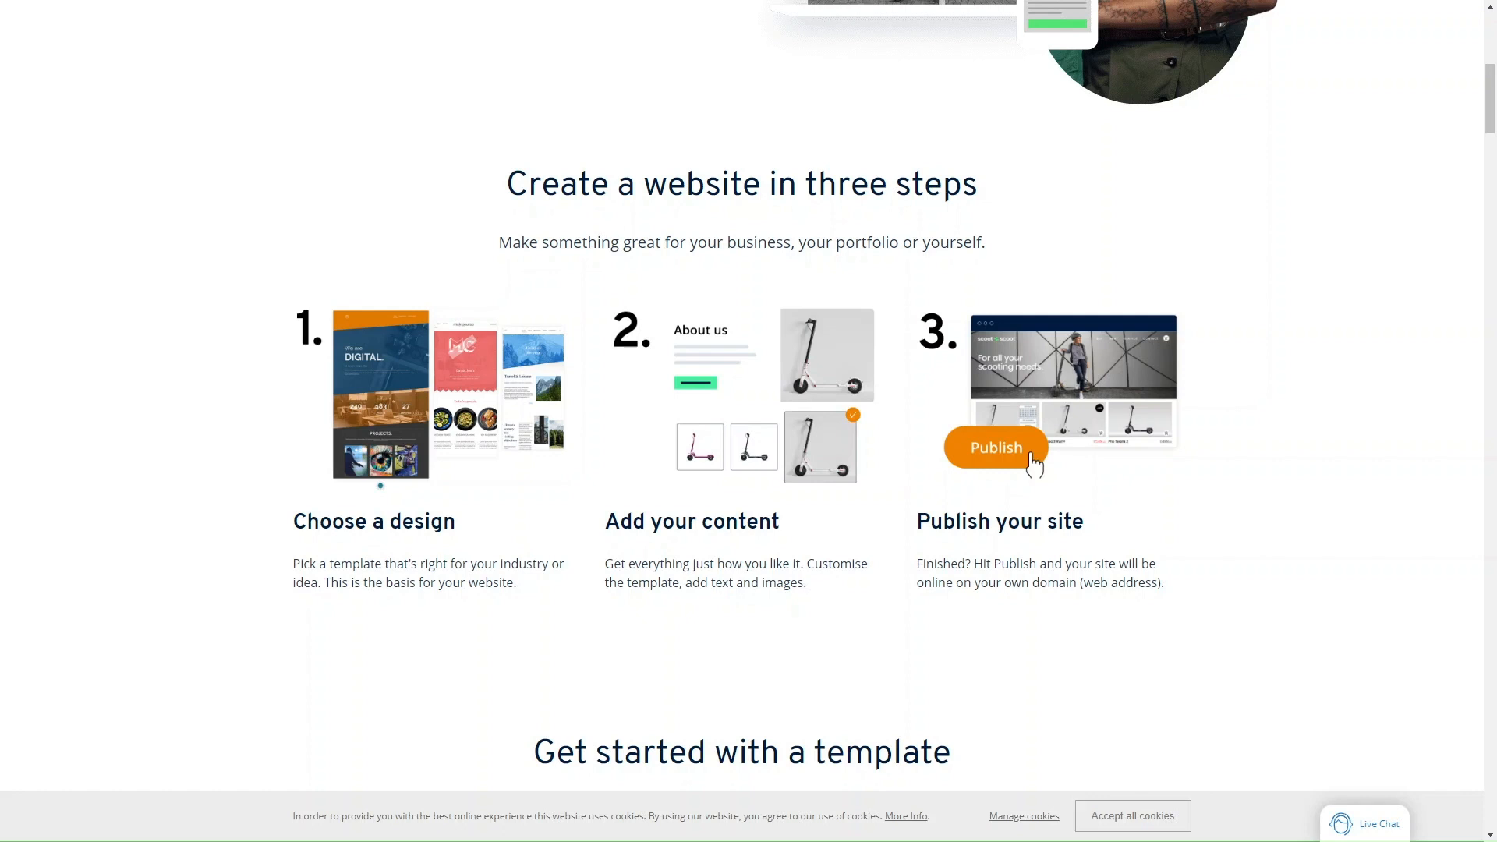
scroll(749, 421, "down", 5)
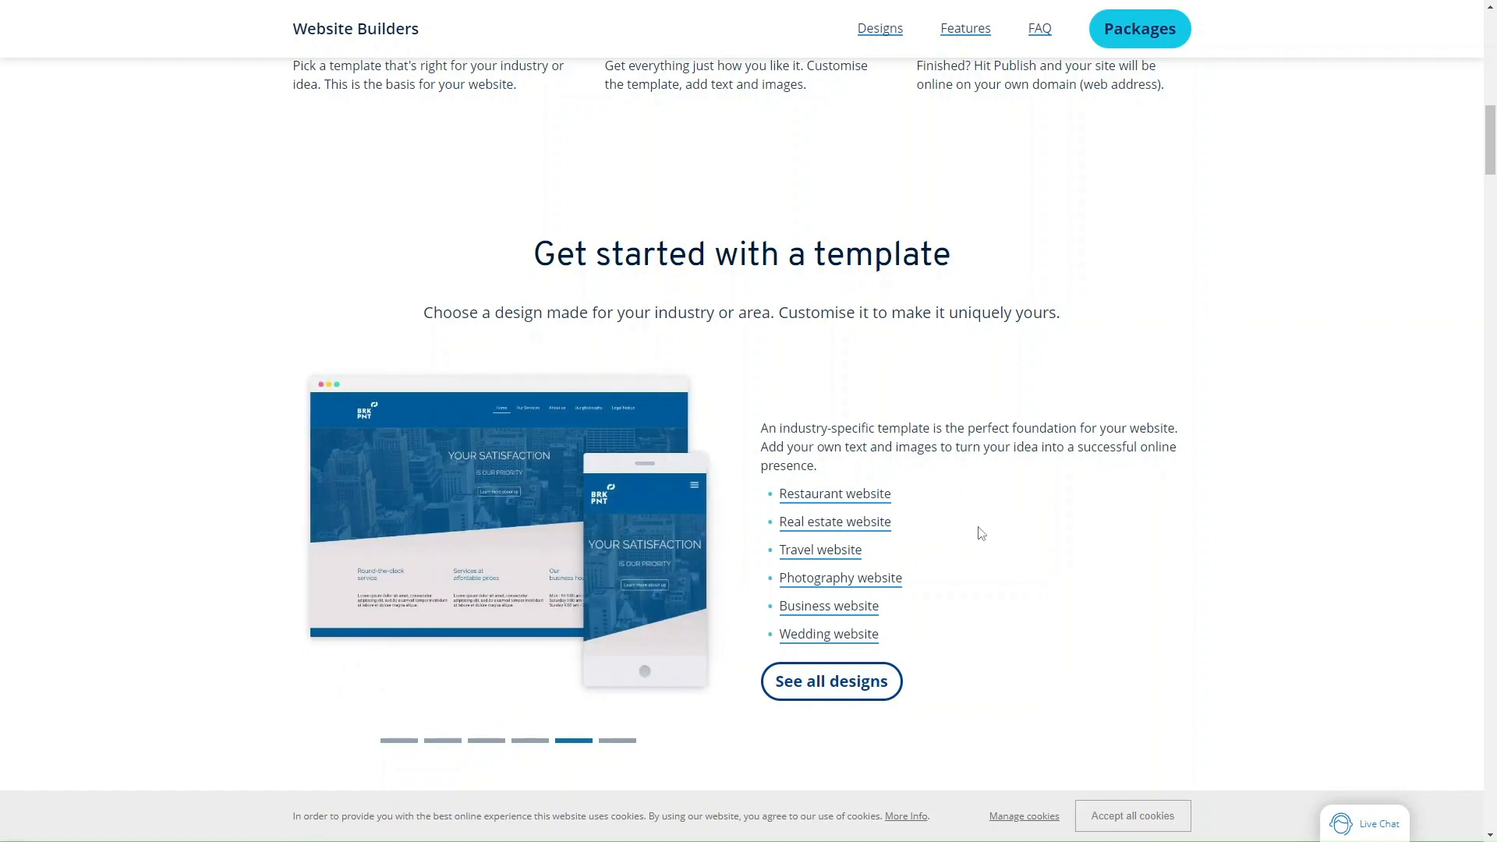
scroll(998, 594, "down", 1)
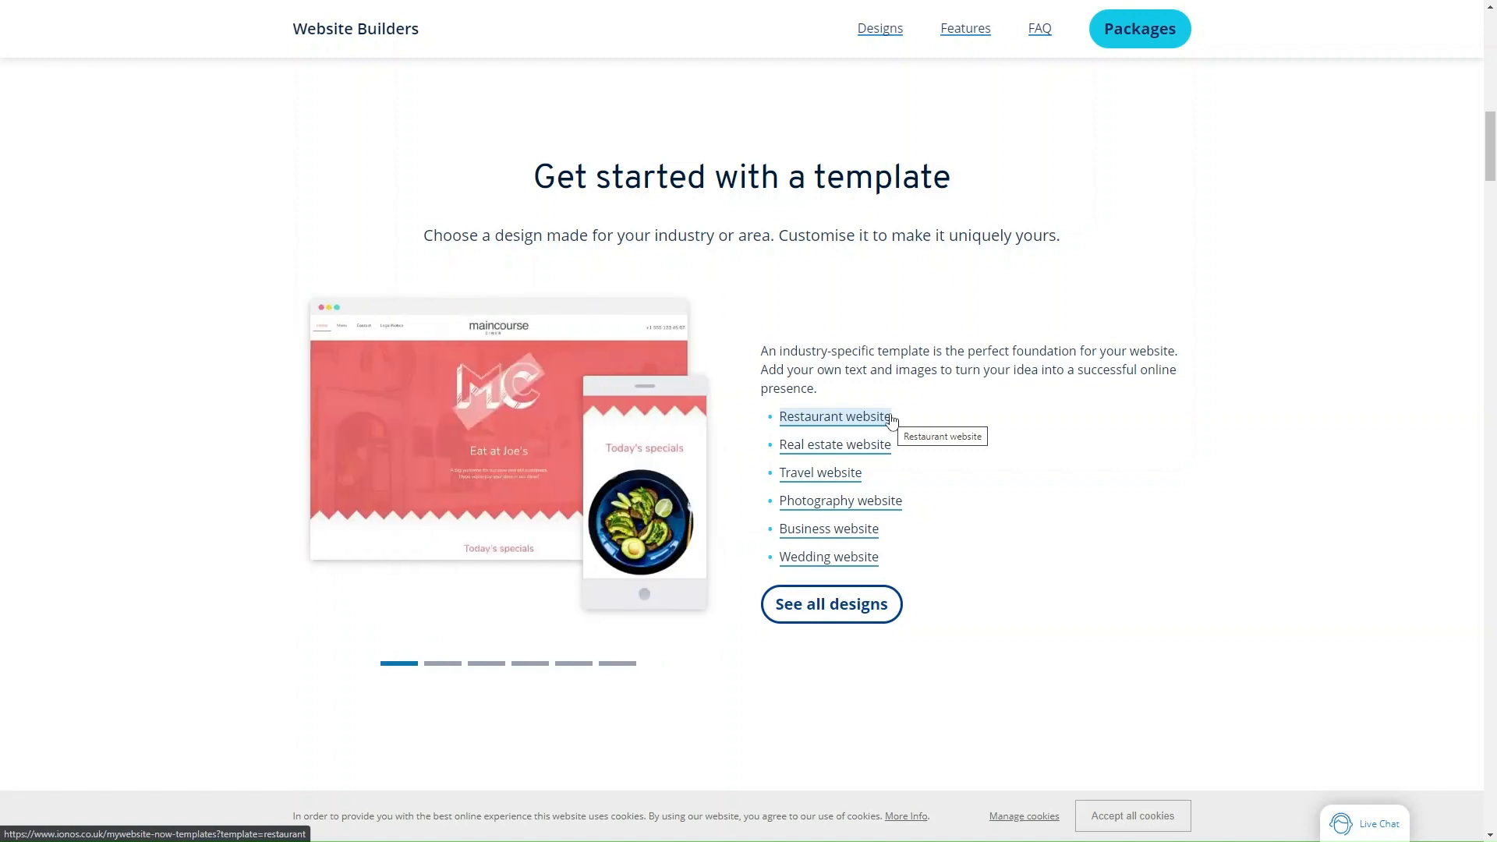
Step: Open the Restaurant website template preview and examine its sections from the header down to the locations
left_click(853, 423)
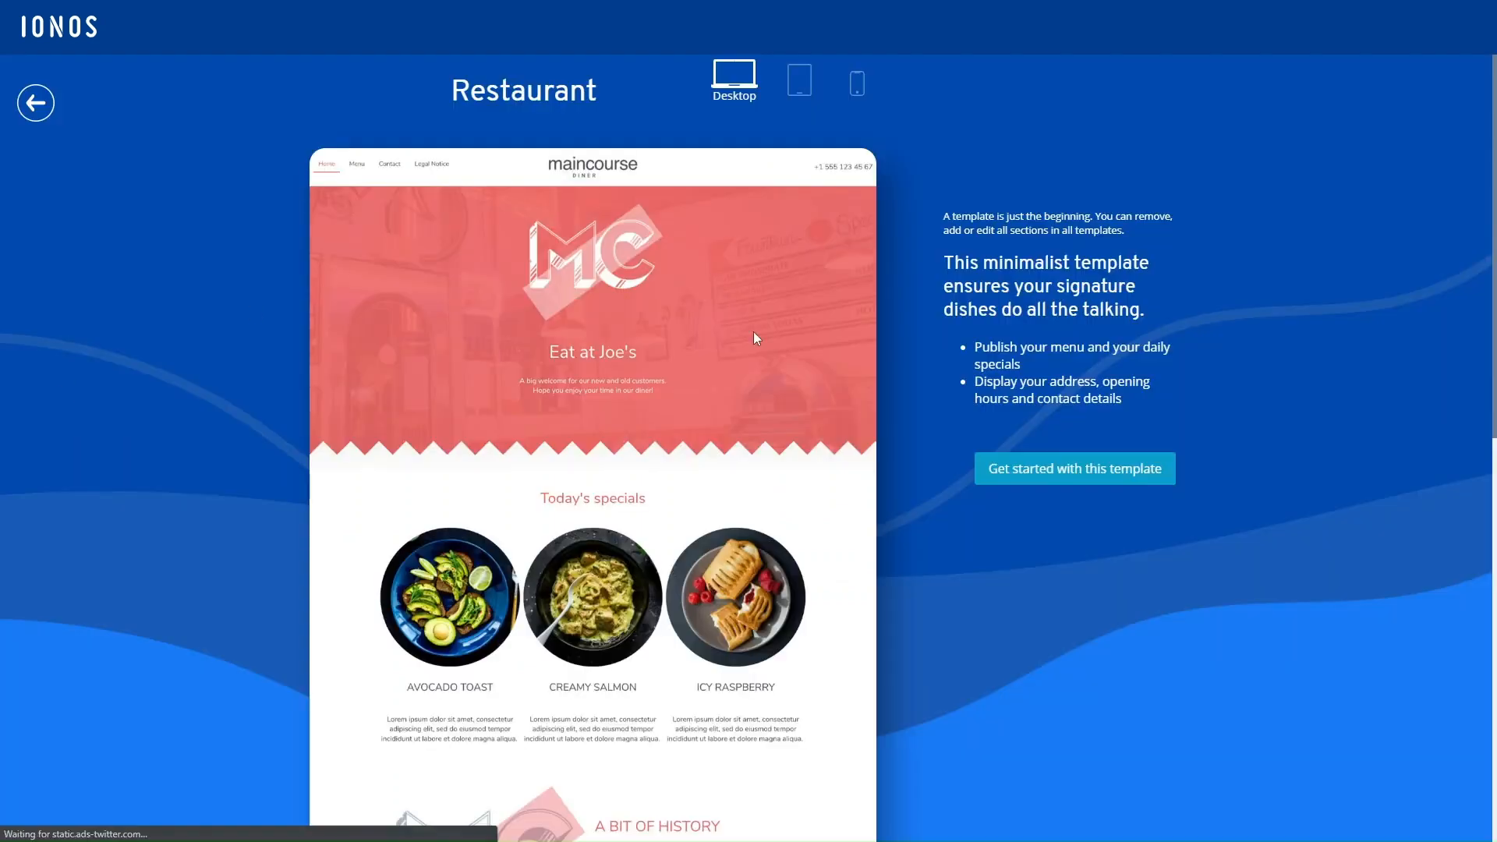
scroll(832, 538, "down", 2)
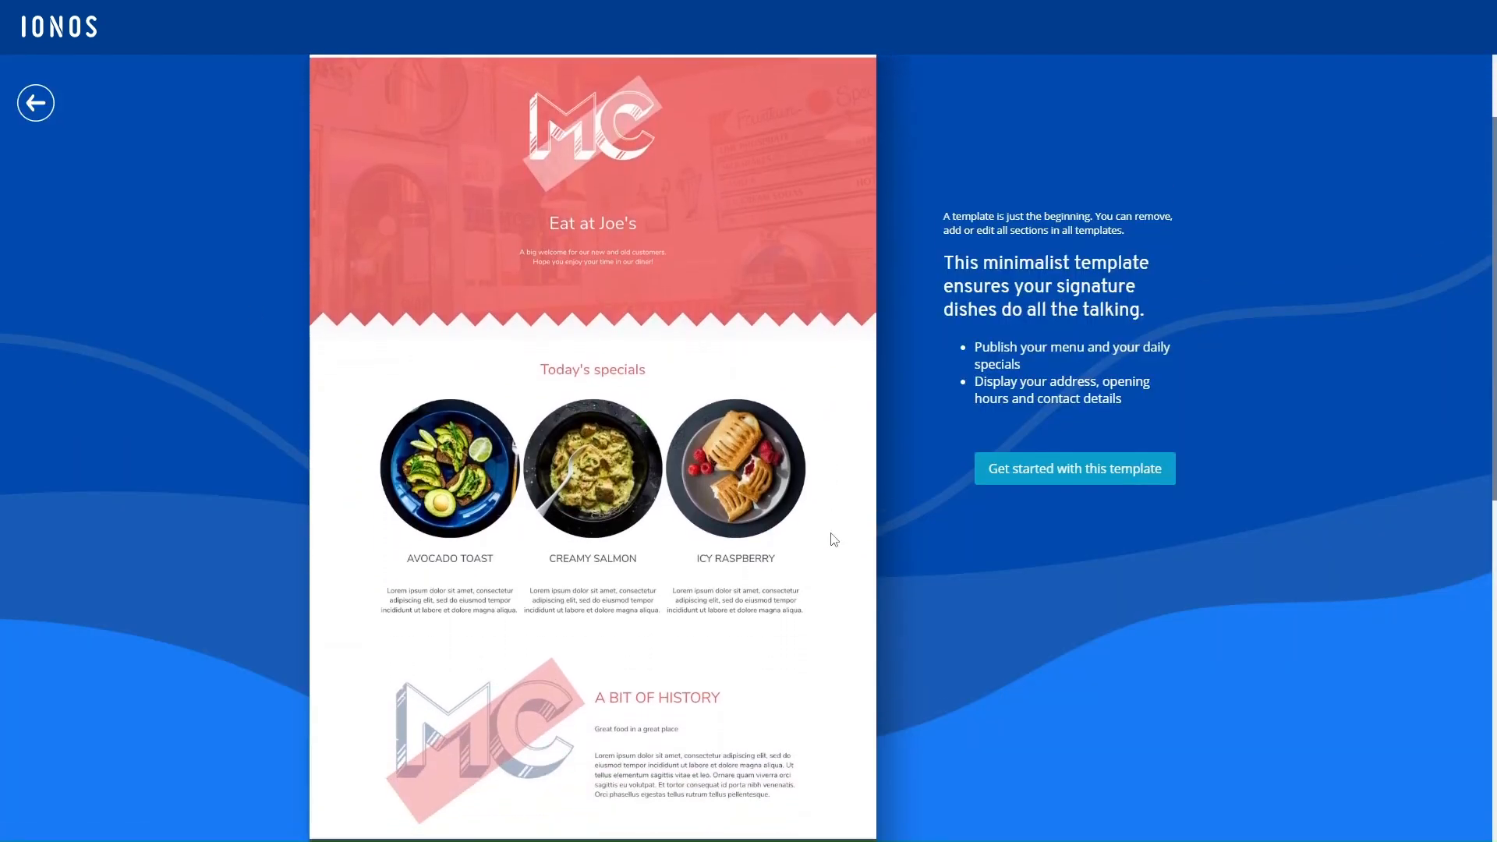
scroll(834, 540, "down", 3)
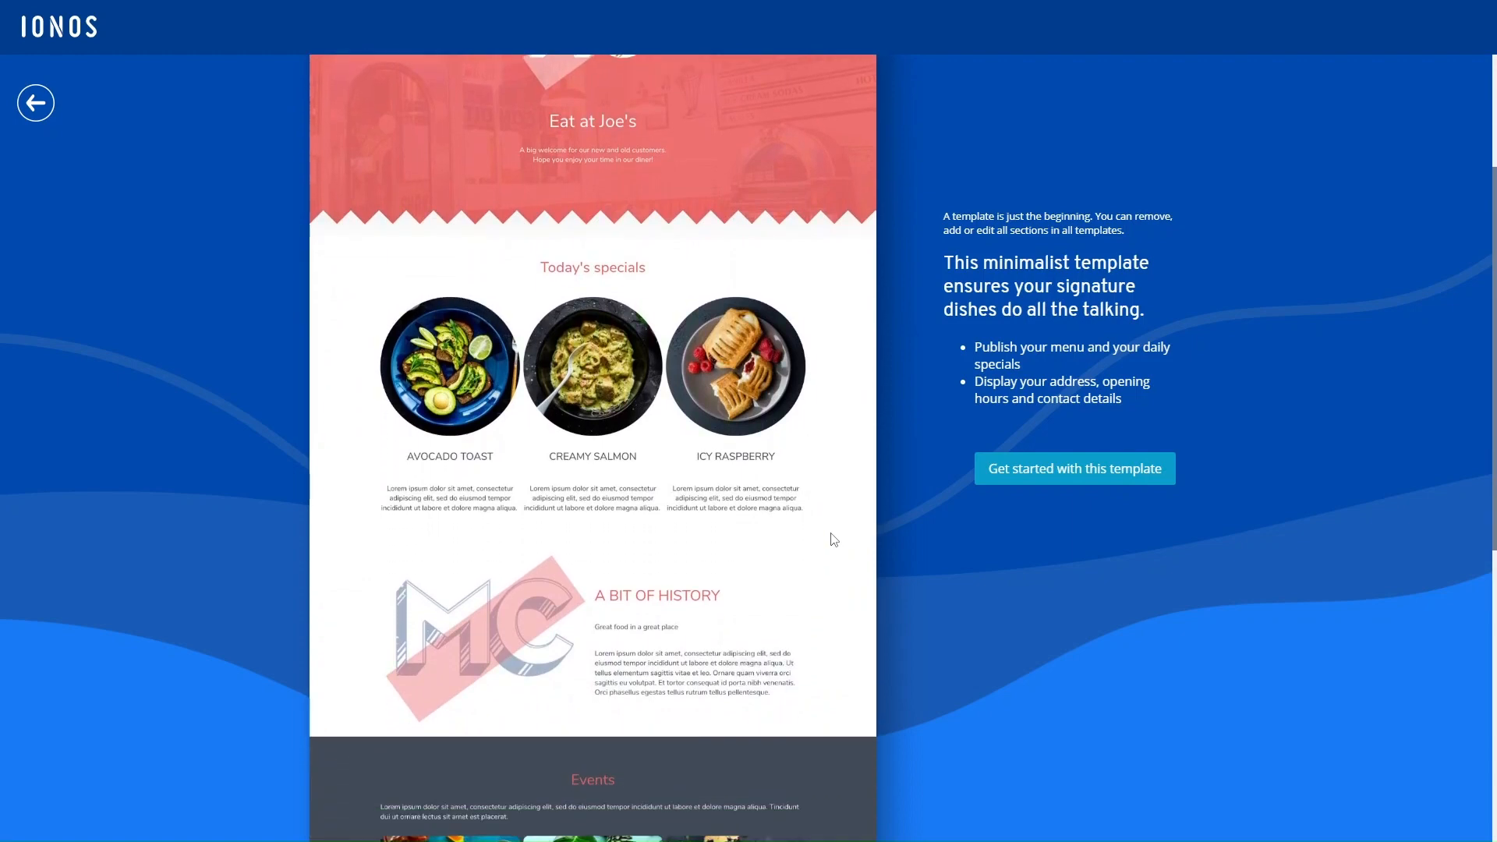
scroll(833, 538, "down", 3)
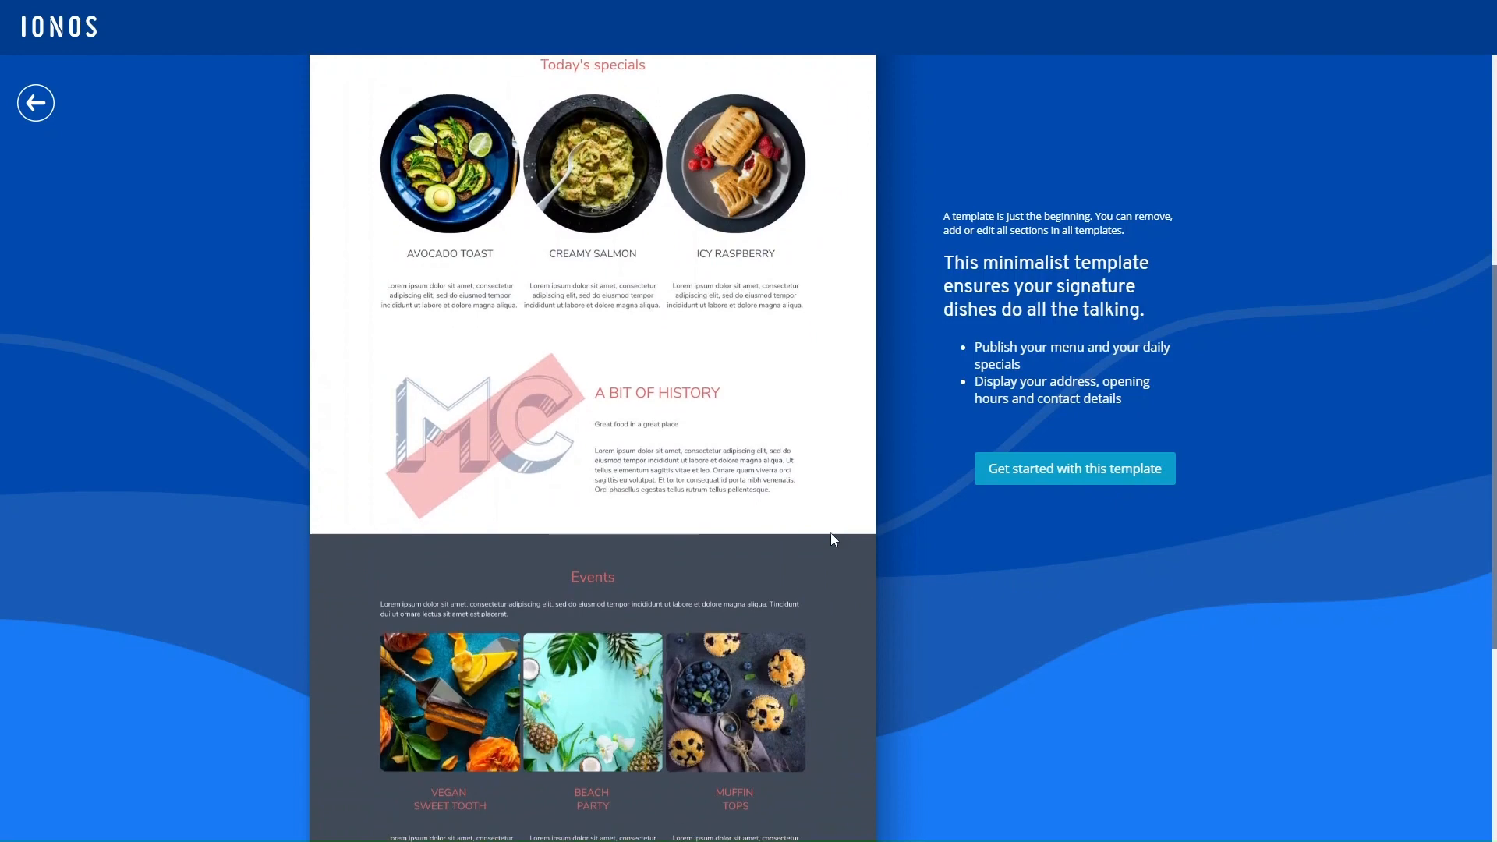
scroll(831, 535, "down", 3)
scroll(833, 538, "down", 1)
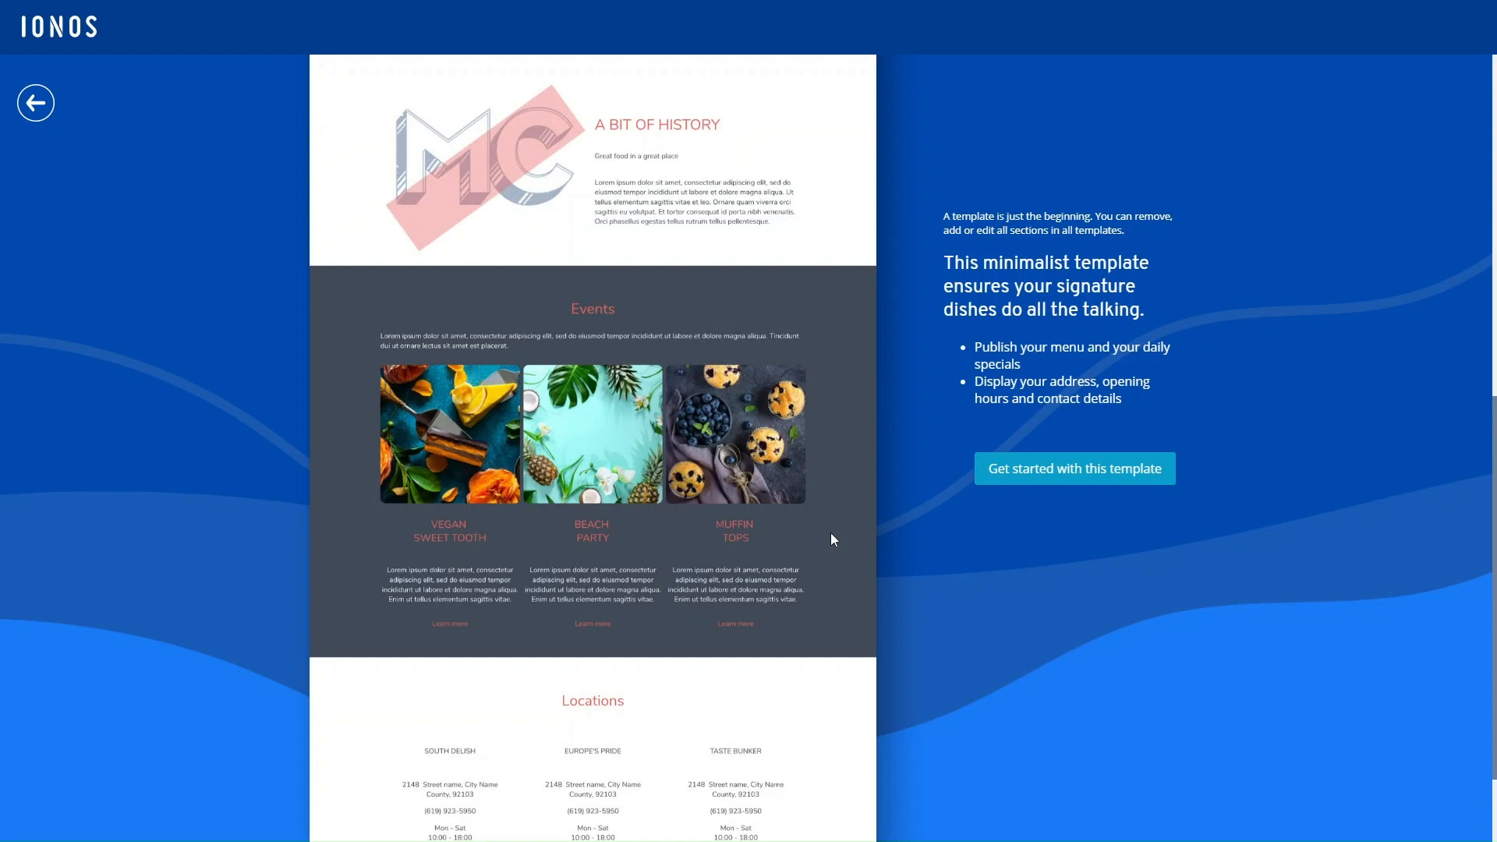
scroll(831, 534, "down", 2)
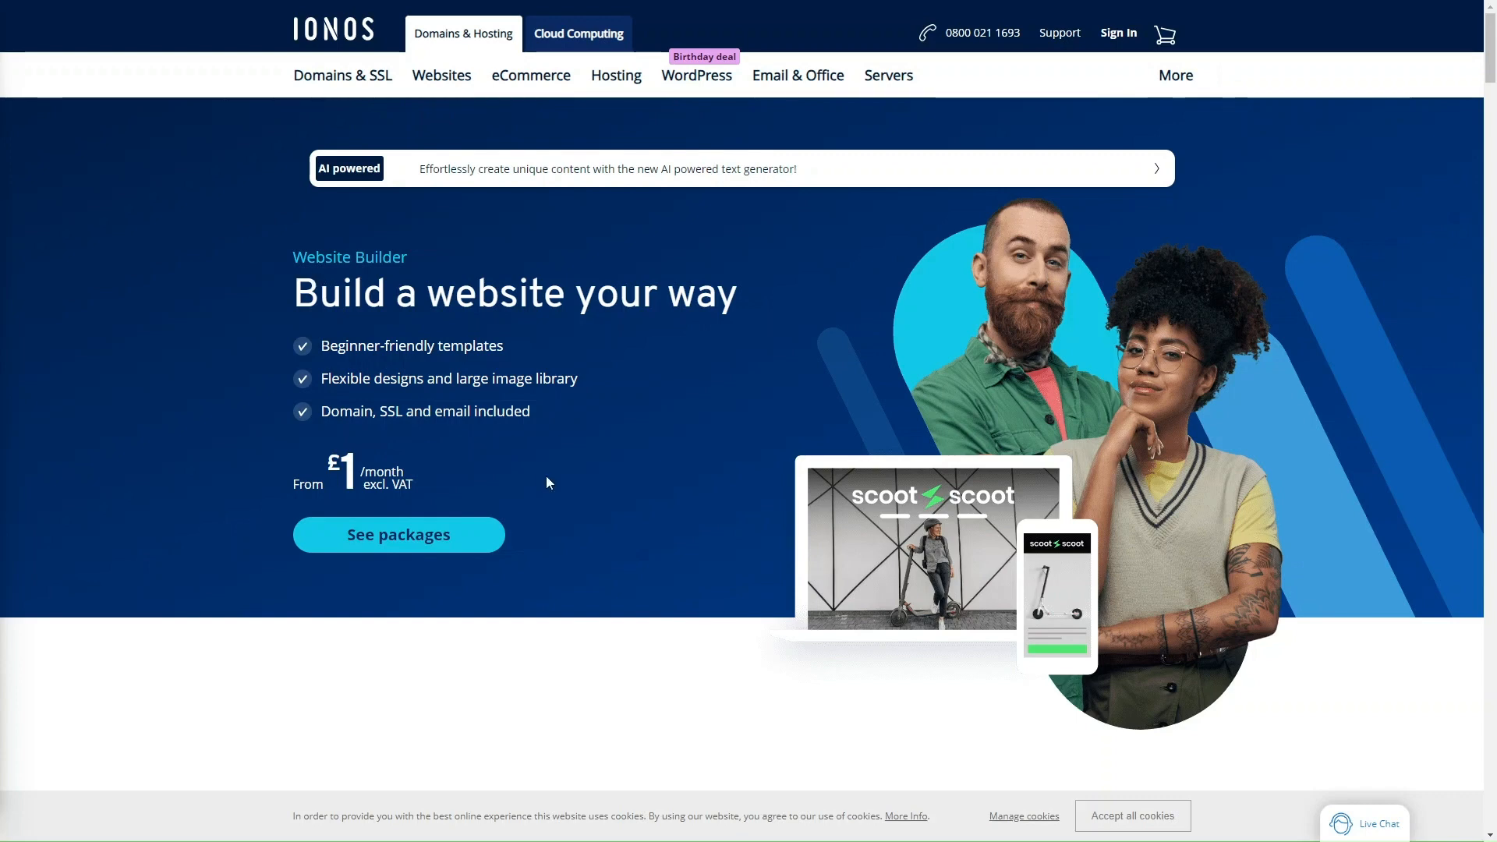
Step: Go to the website builder packages and set the Plus package to the Easy online shop builder option
left_click(411, 536)
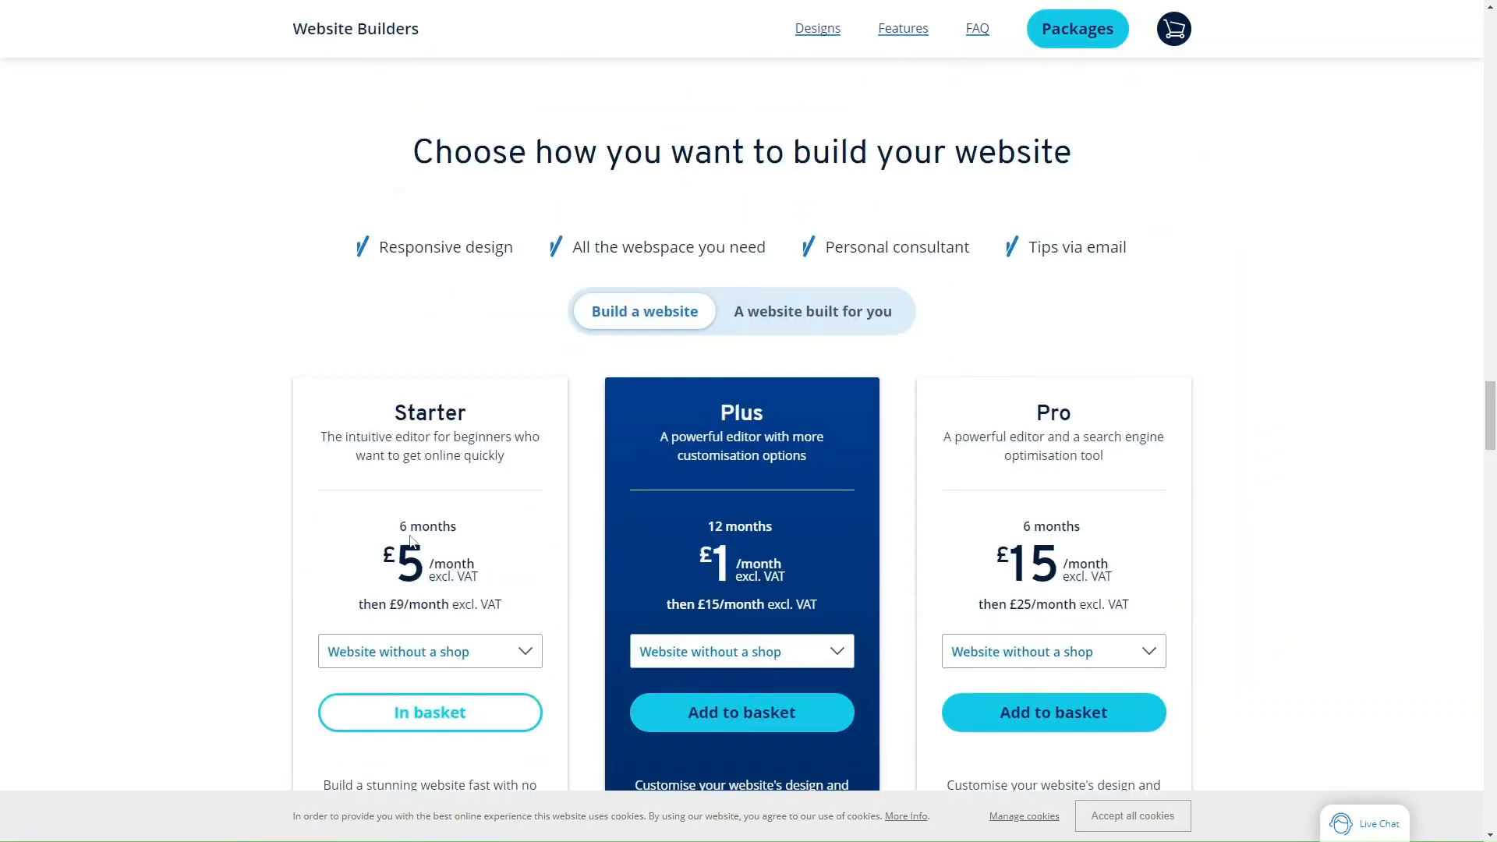
scroll(787, 560, "down", 3)
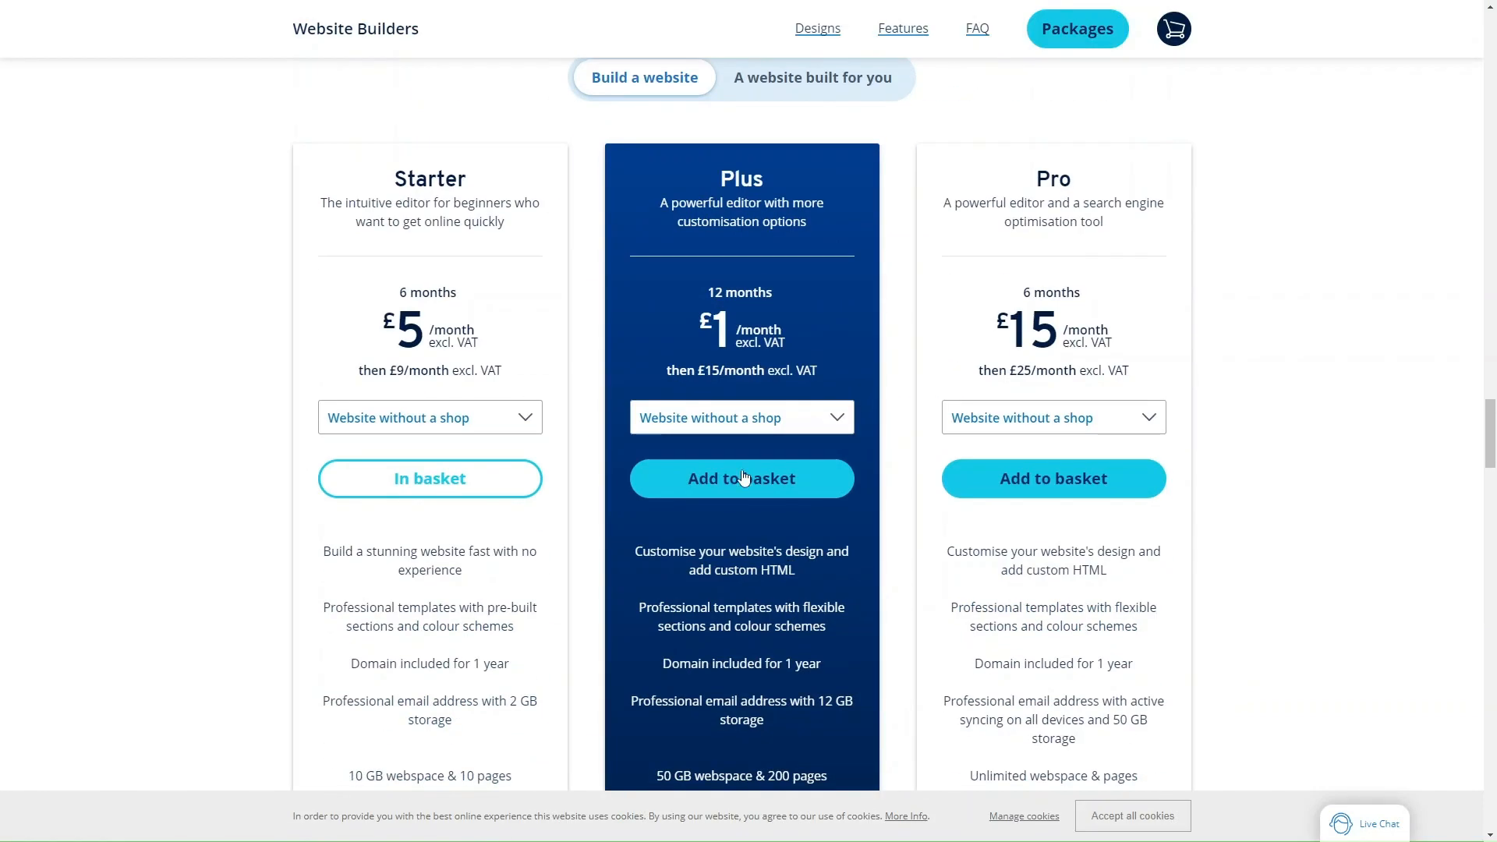
left_click(718, 421)
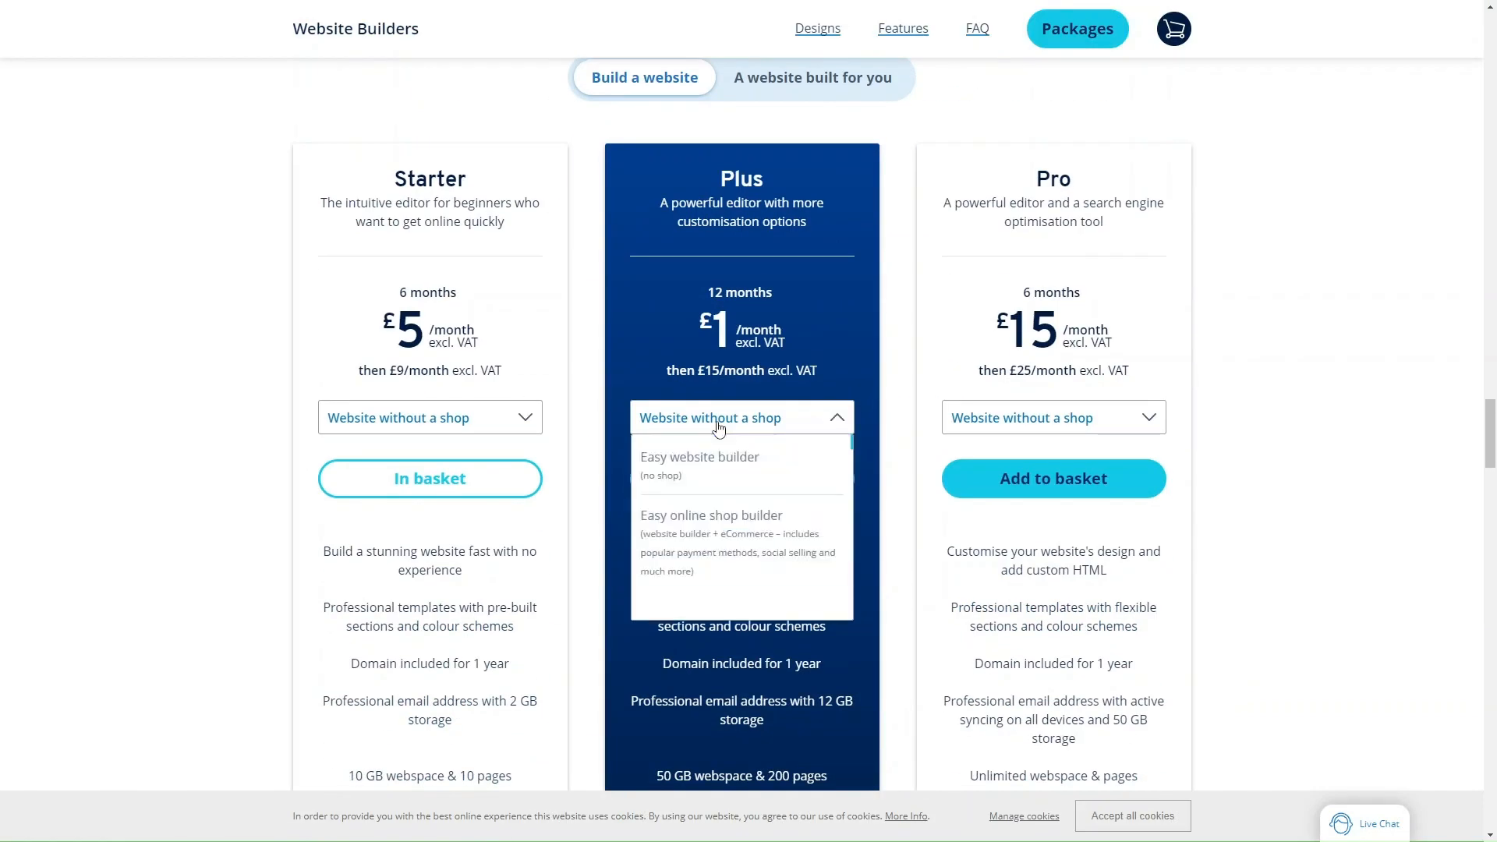
left_click(711, 518)
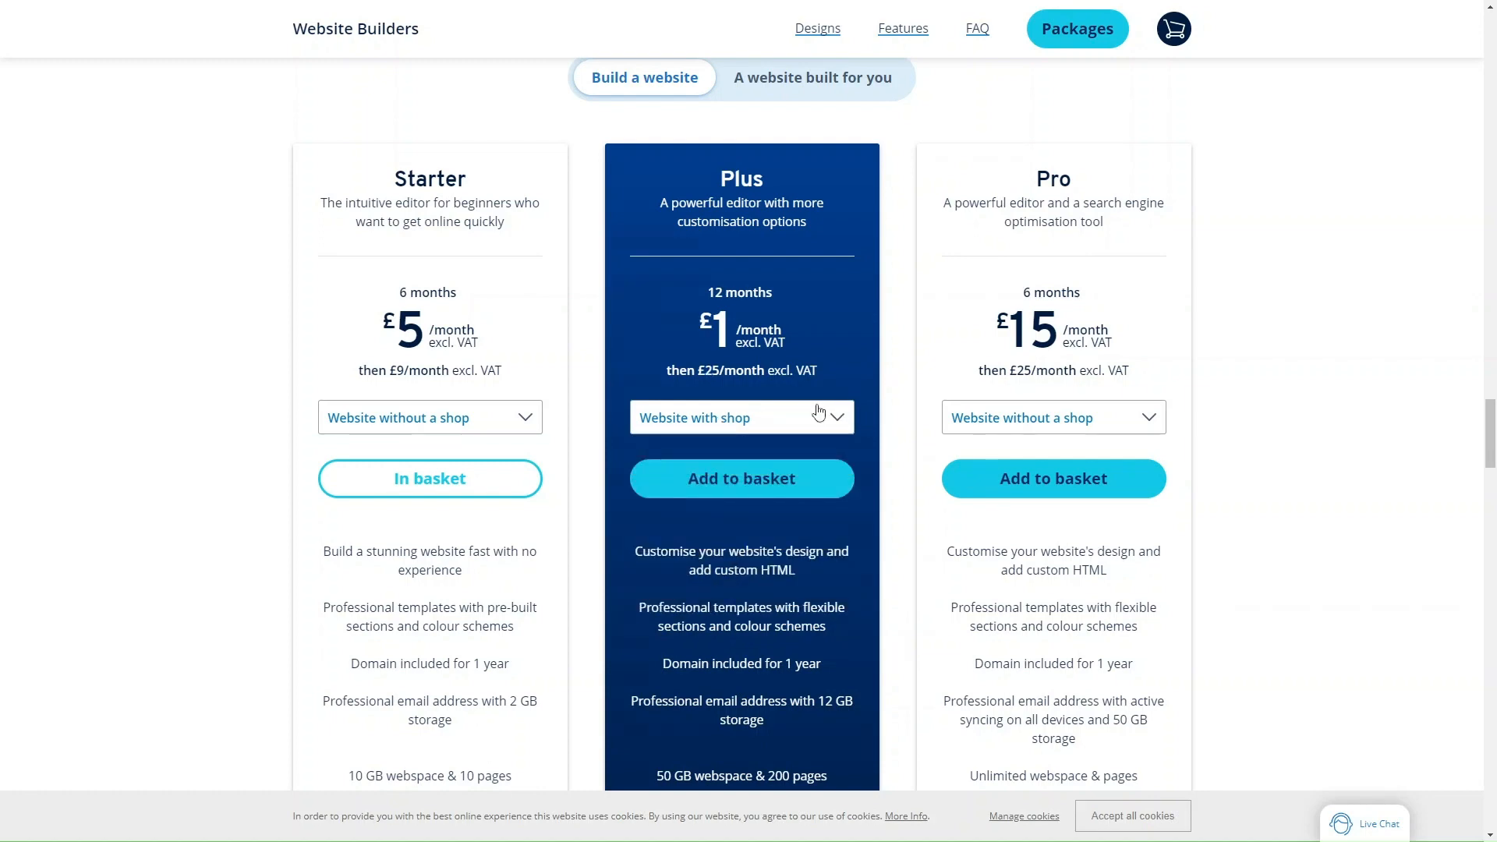
Step: Add the Plus package with shop to the basket and continue to the basket without the rankingCoach or List Local extras
scroll(816, 412, "down", 2)
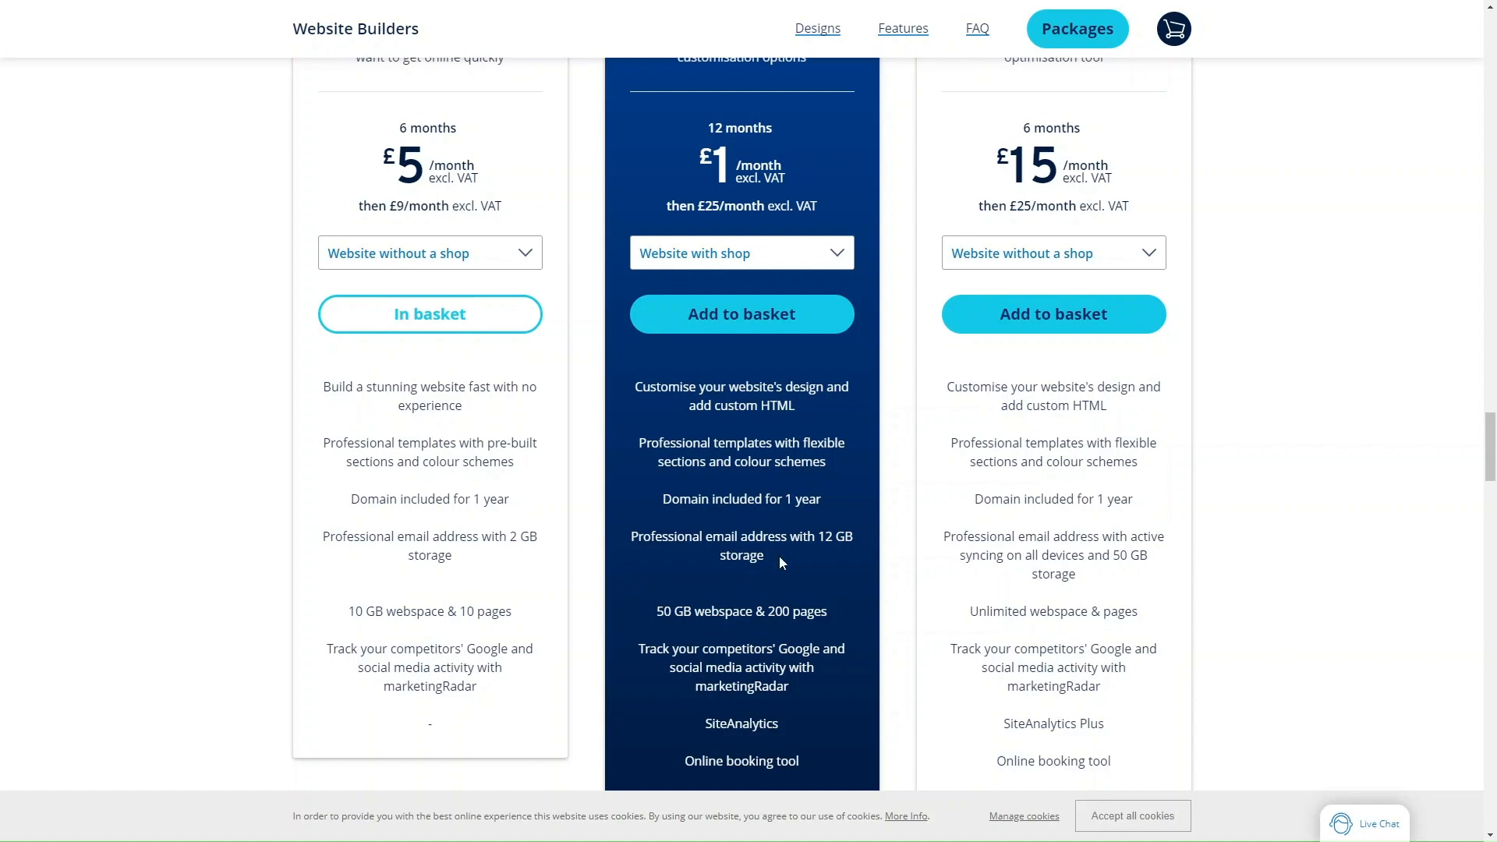
scroll(779, 555, "down", 2)
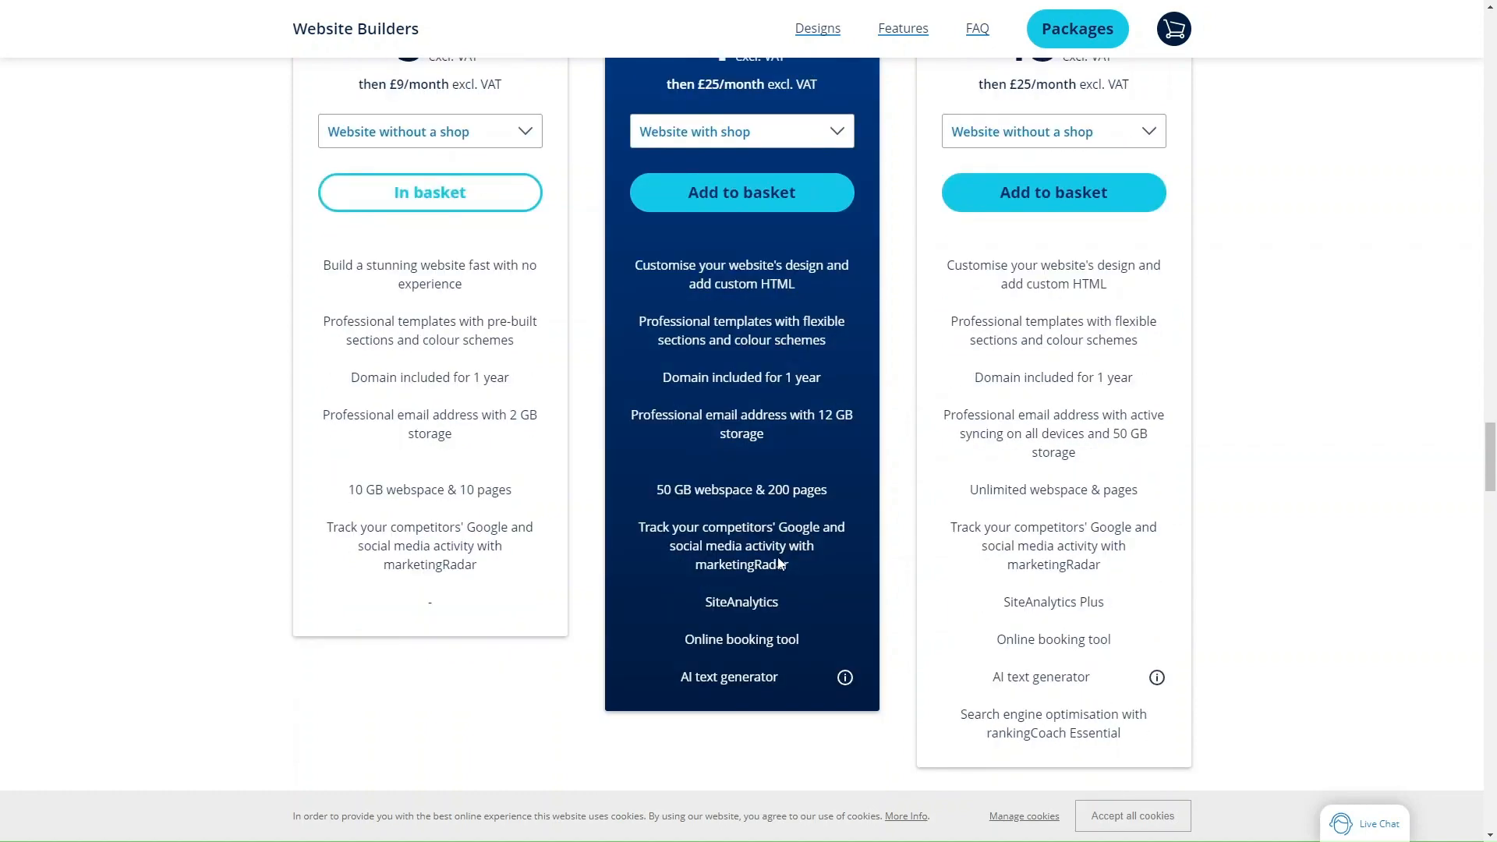
scroll(816, 428, "up", 3)
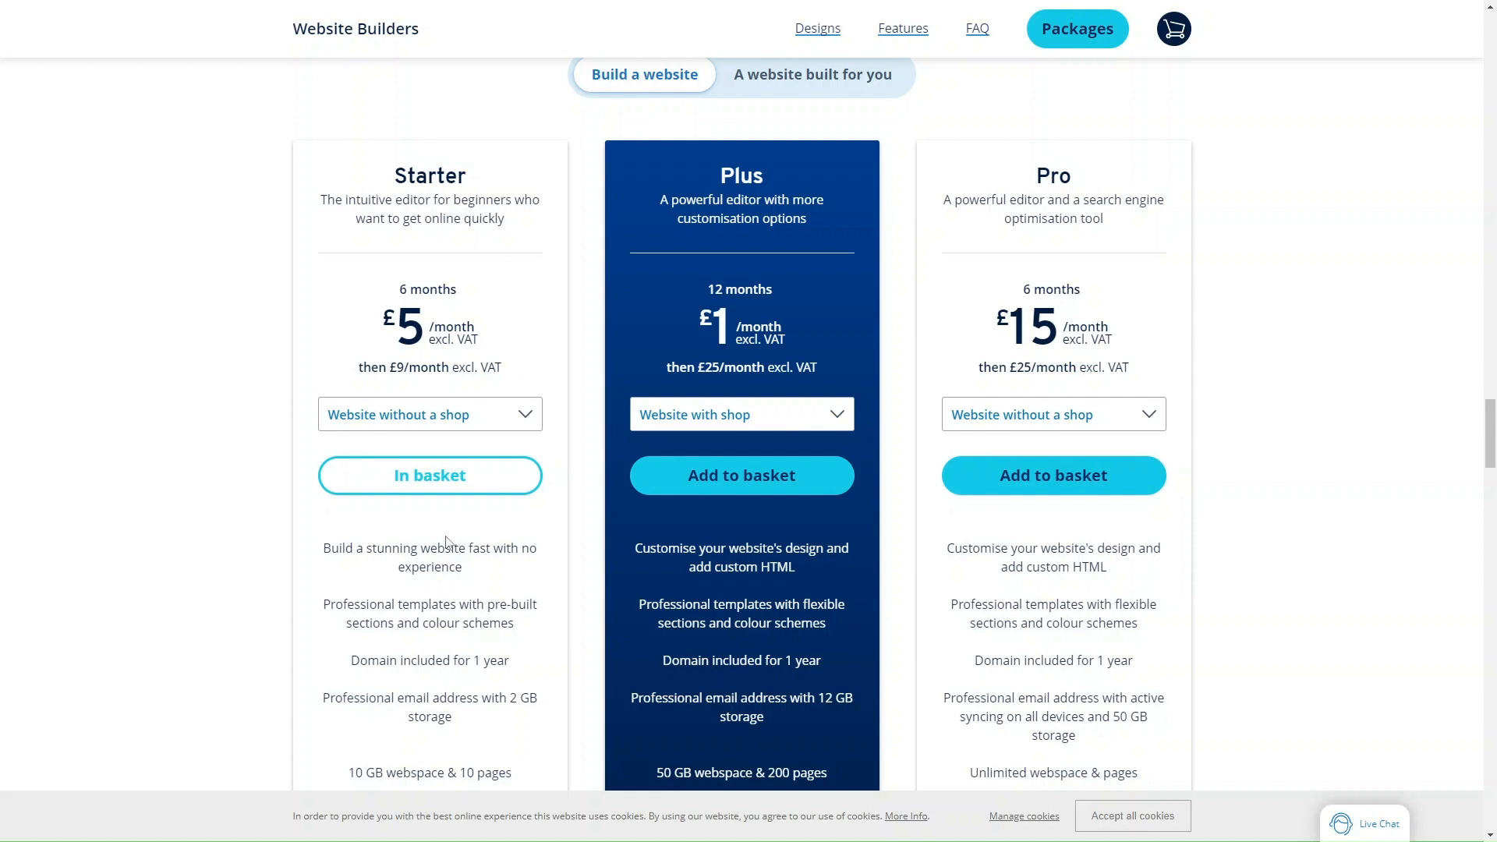
scroll(809, 301, "up", 1)
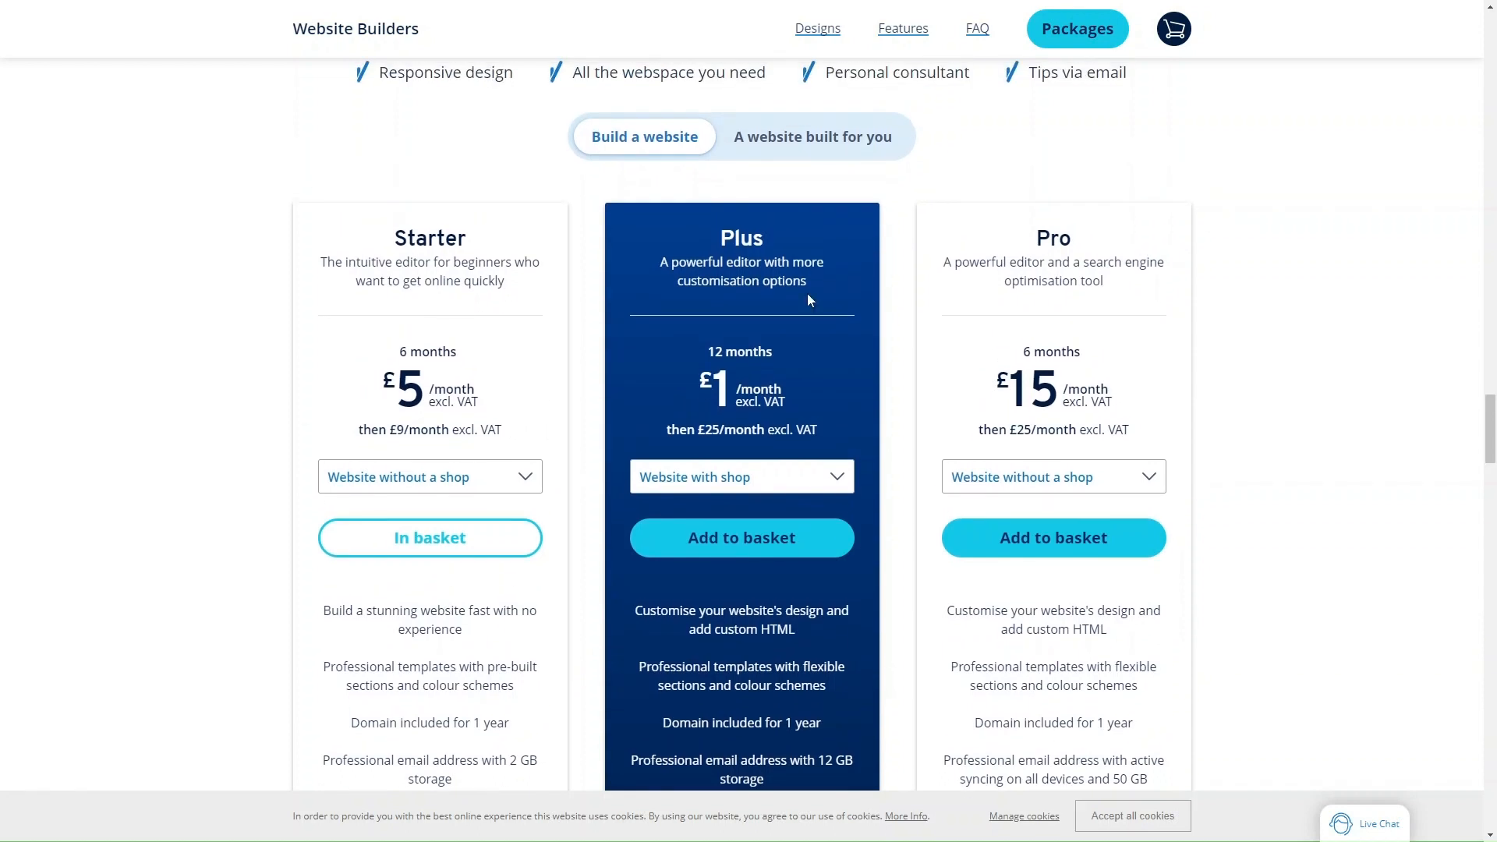
scroll(808, 296, "down", 3)
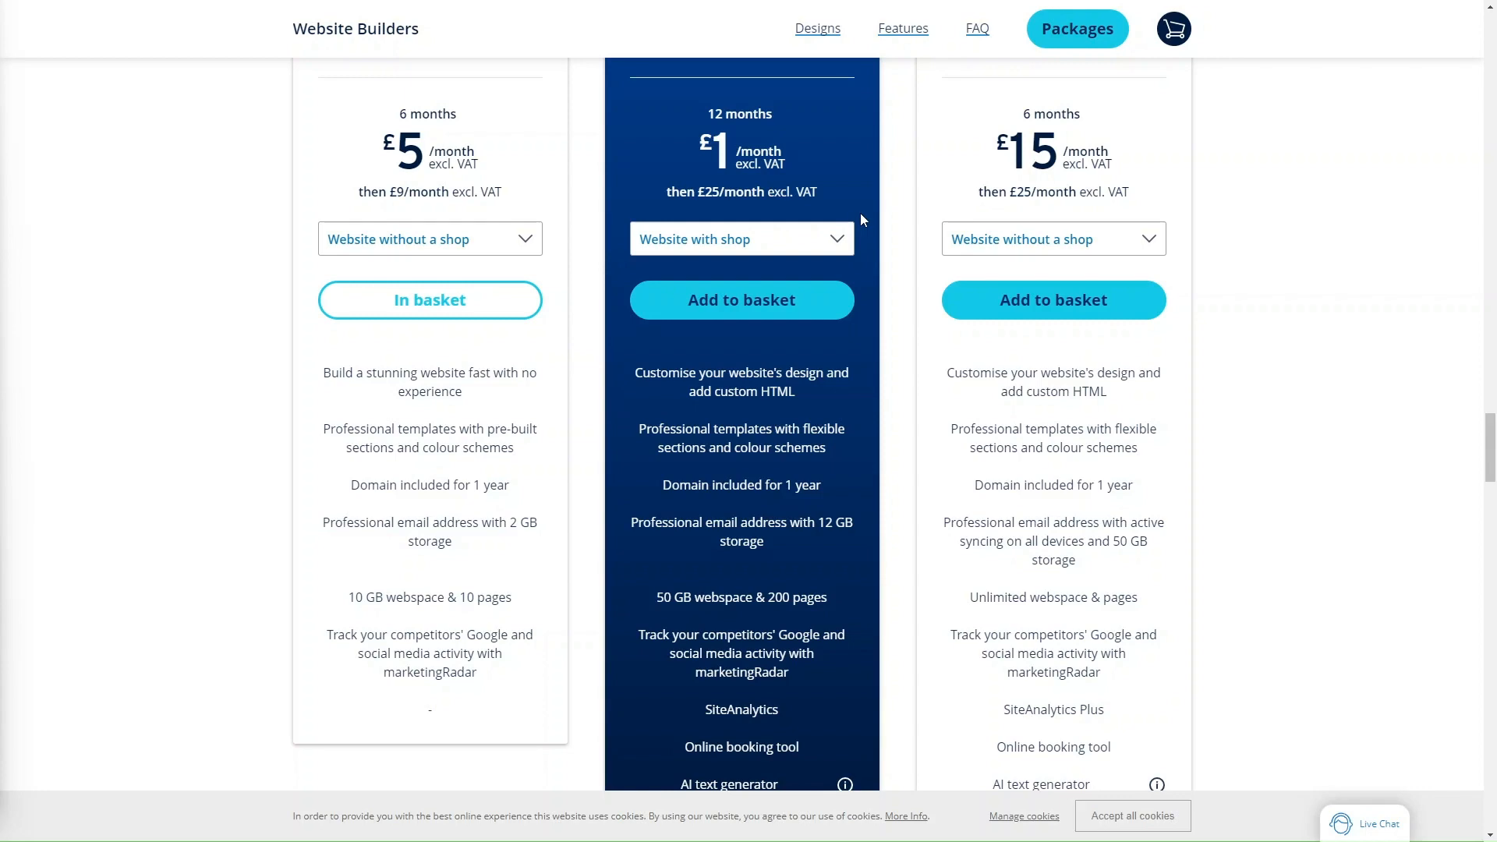
left_click(735, 302)
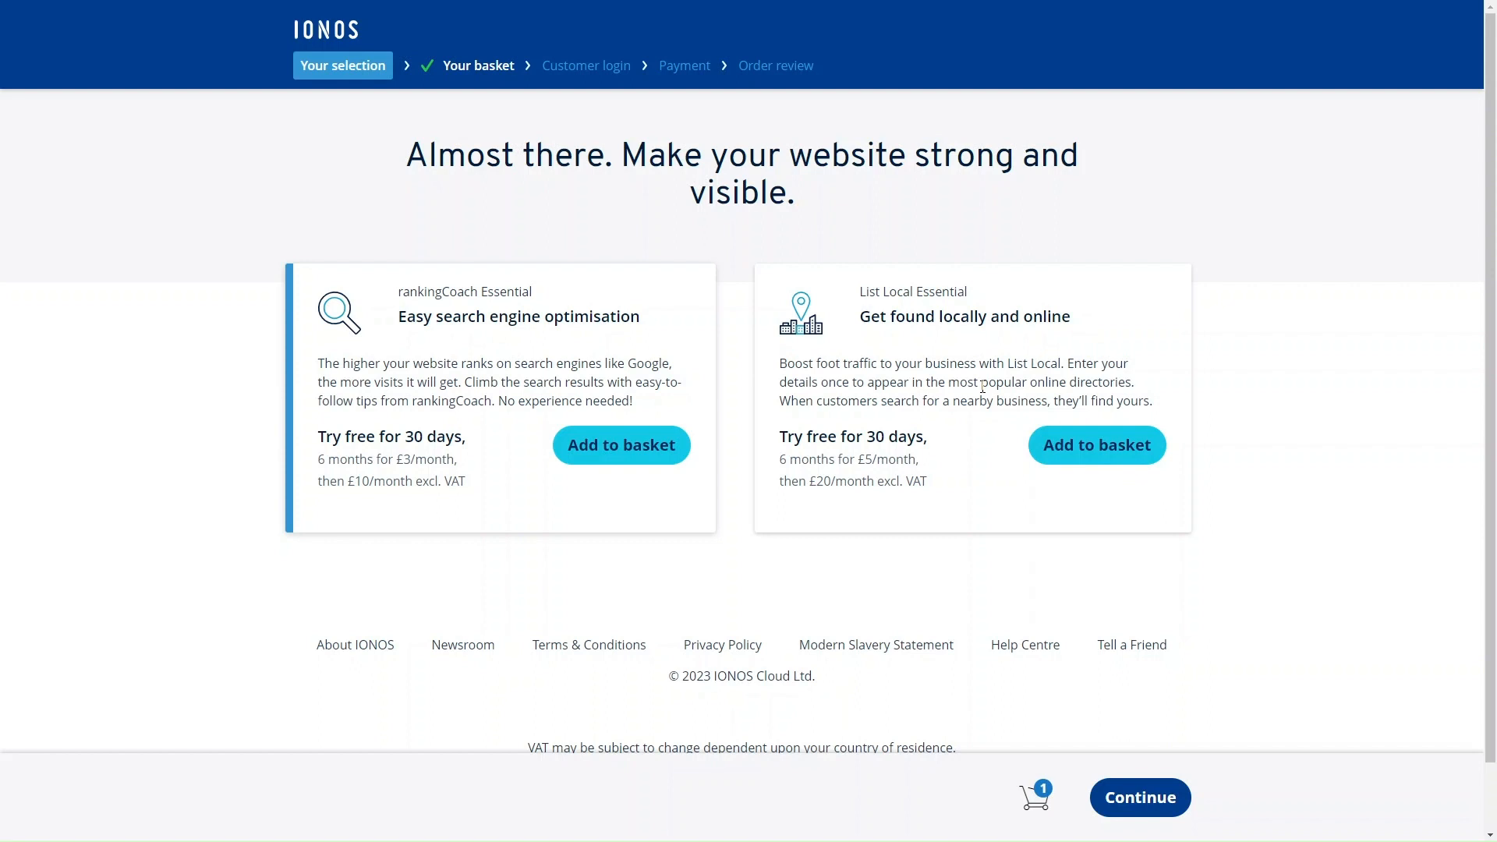
left_click(1117, 799)
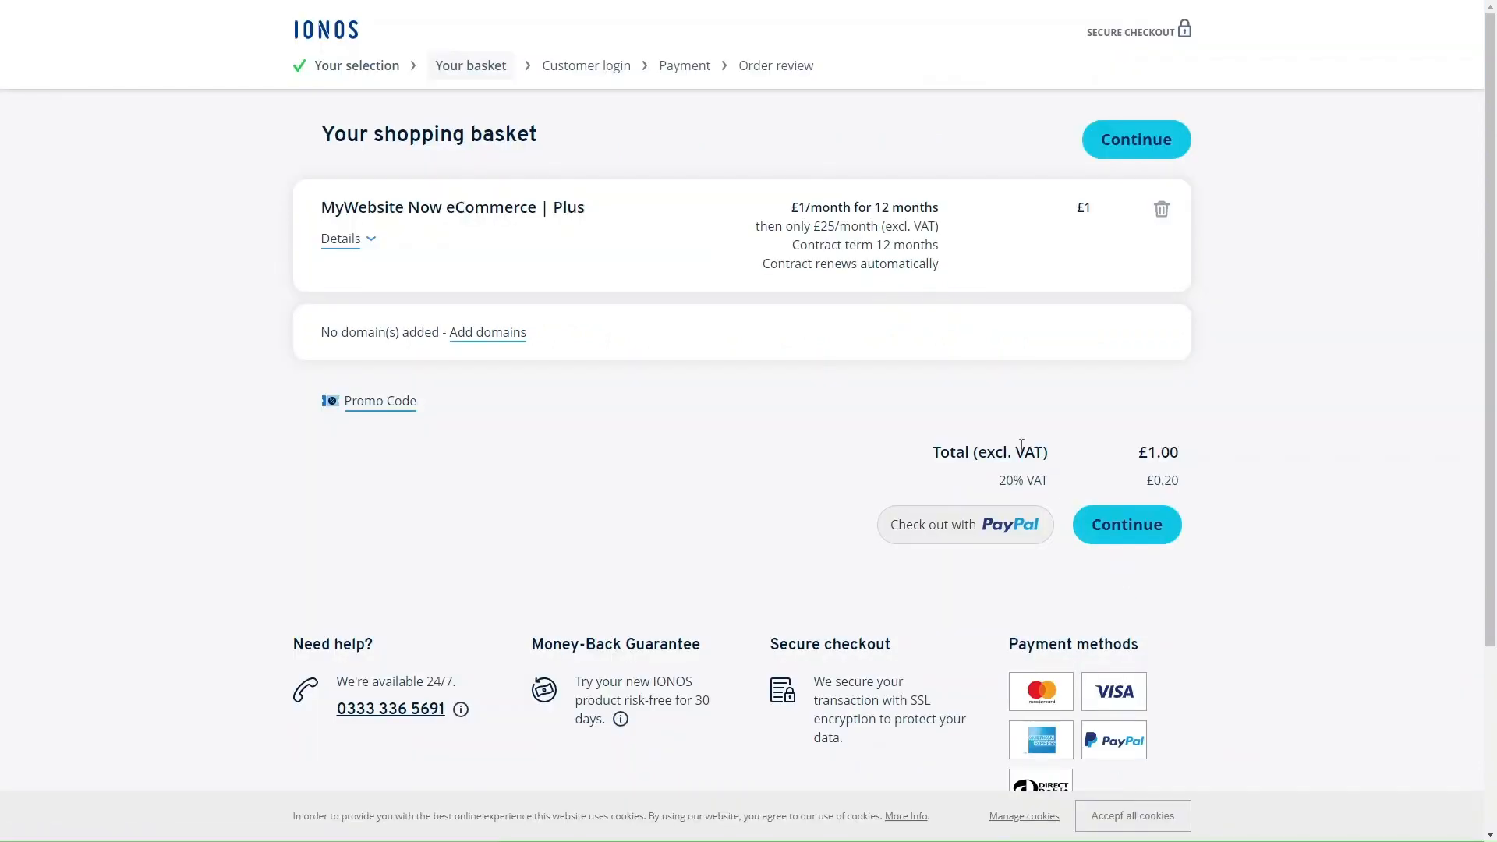
Step: Check the availability of the domain health-mind.org and add it to the basket
left_click(487, 332)
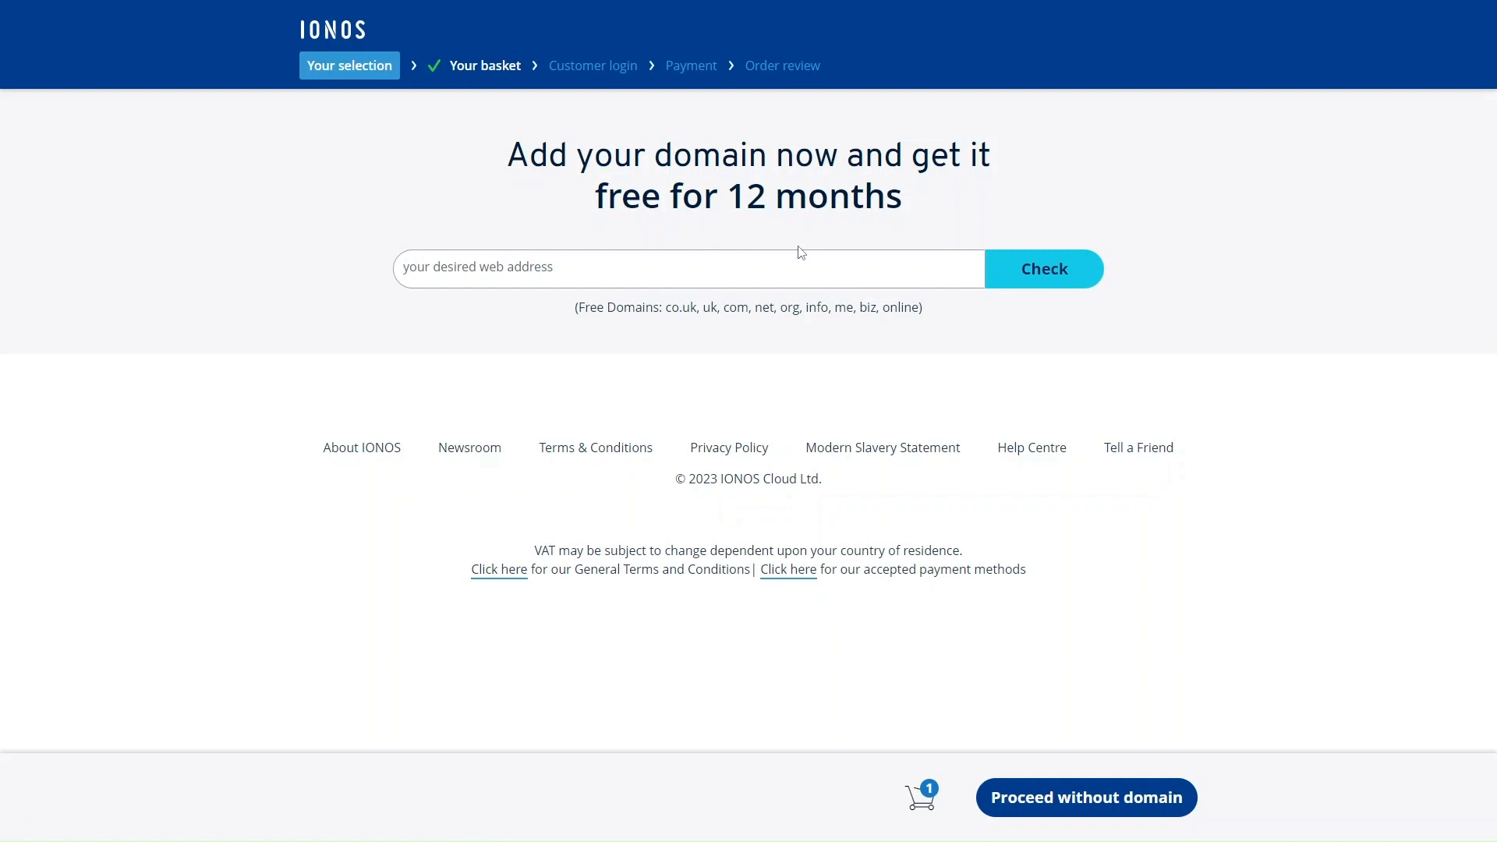
type("health-mind.org")
left_click(990, 269)
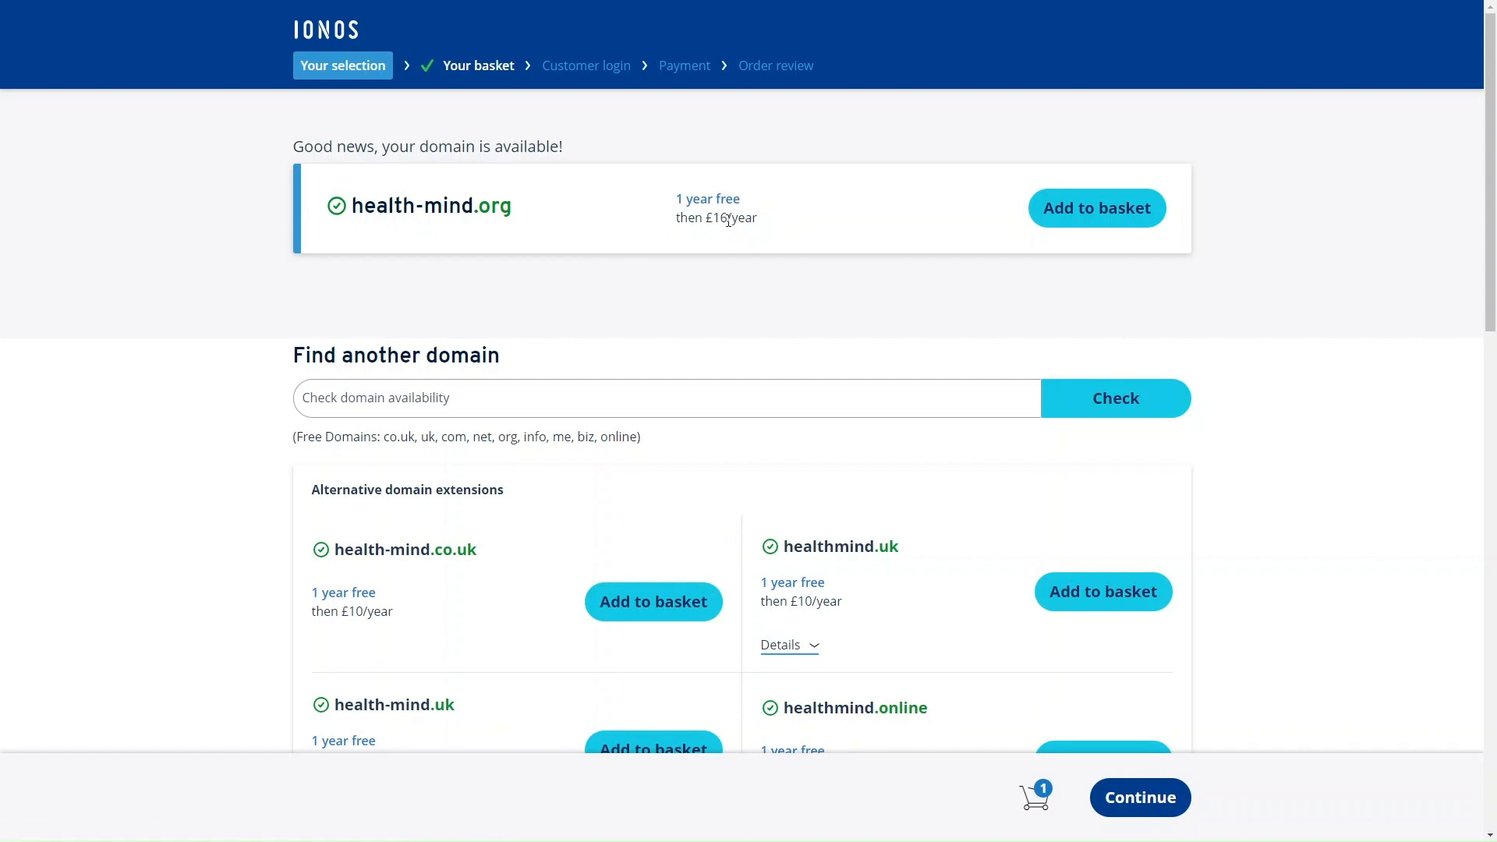
scroll(652, 727, "down", 2)
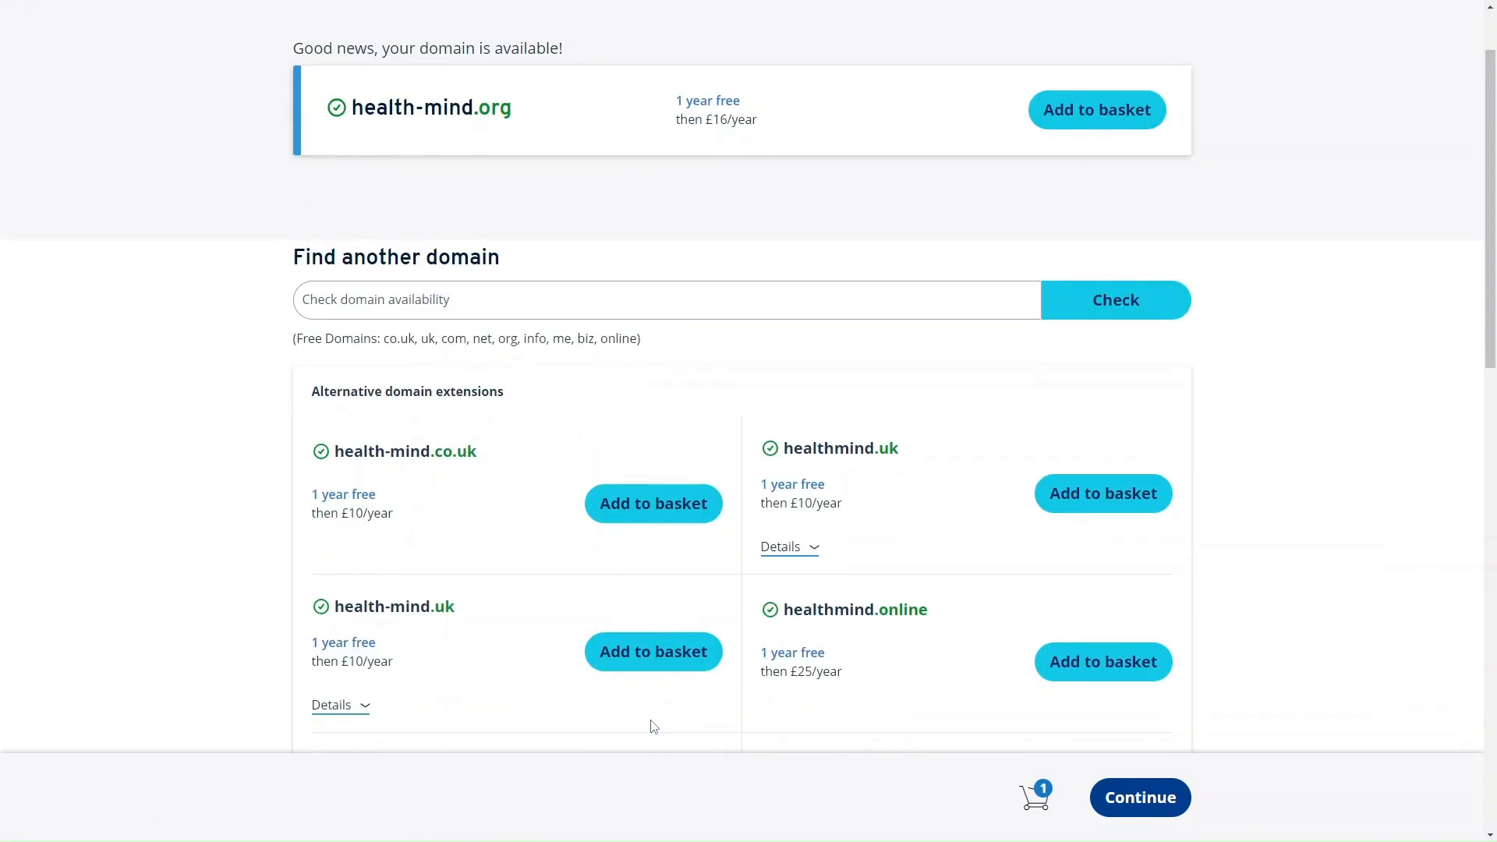
scroll(653, 725, "up", 2)
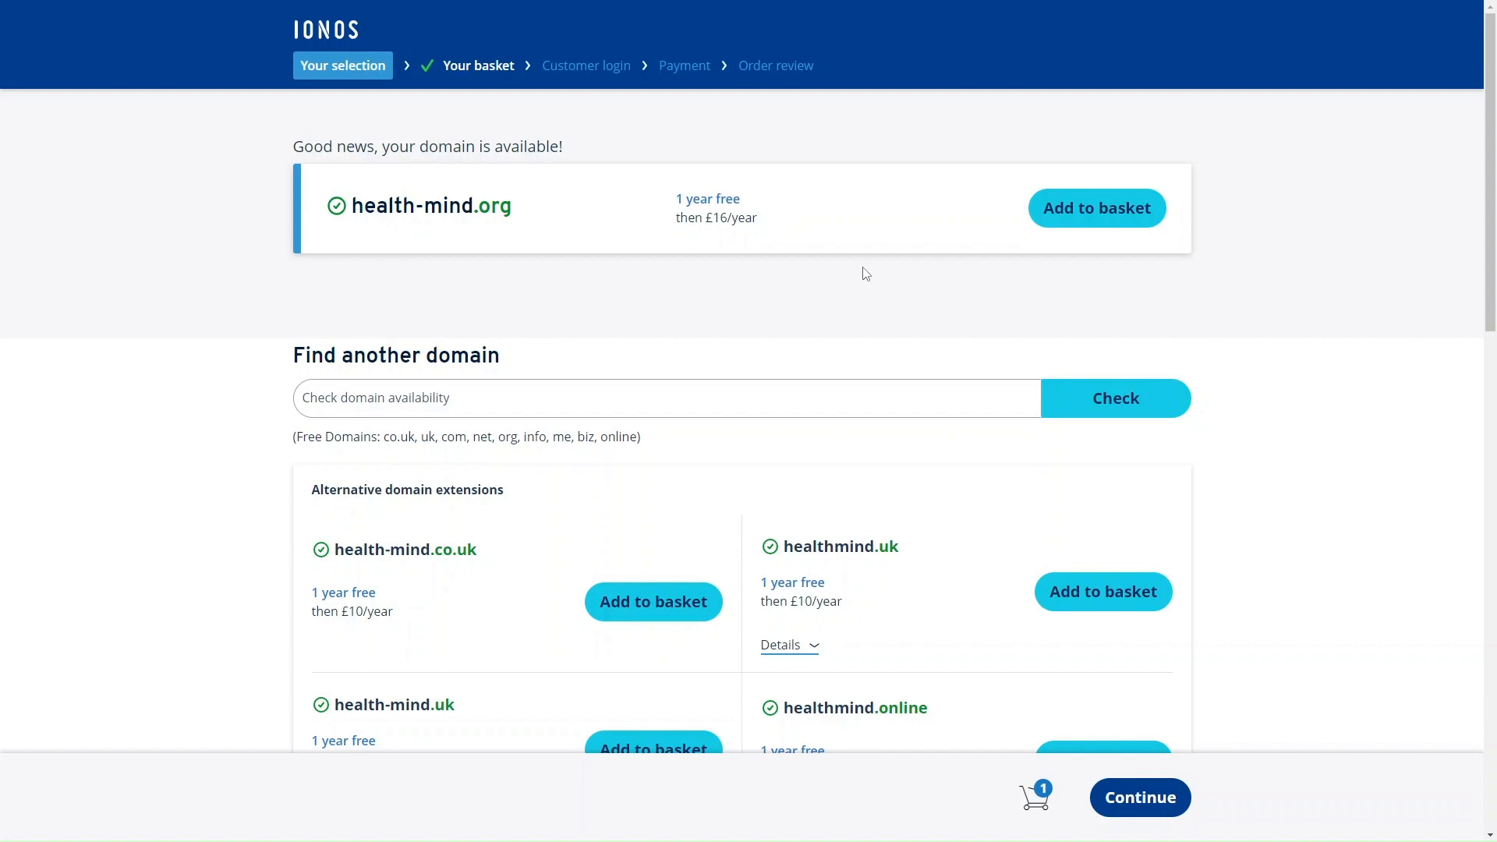
left_click(1063, 225)
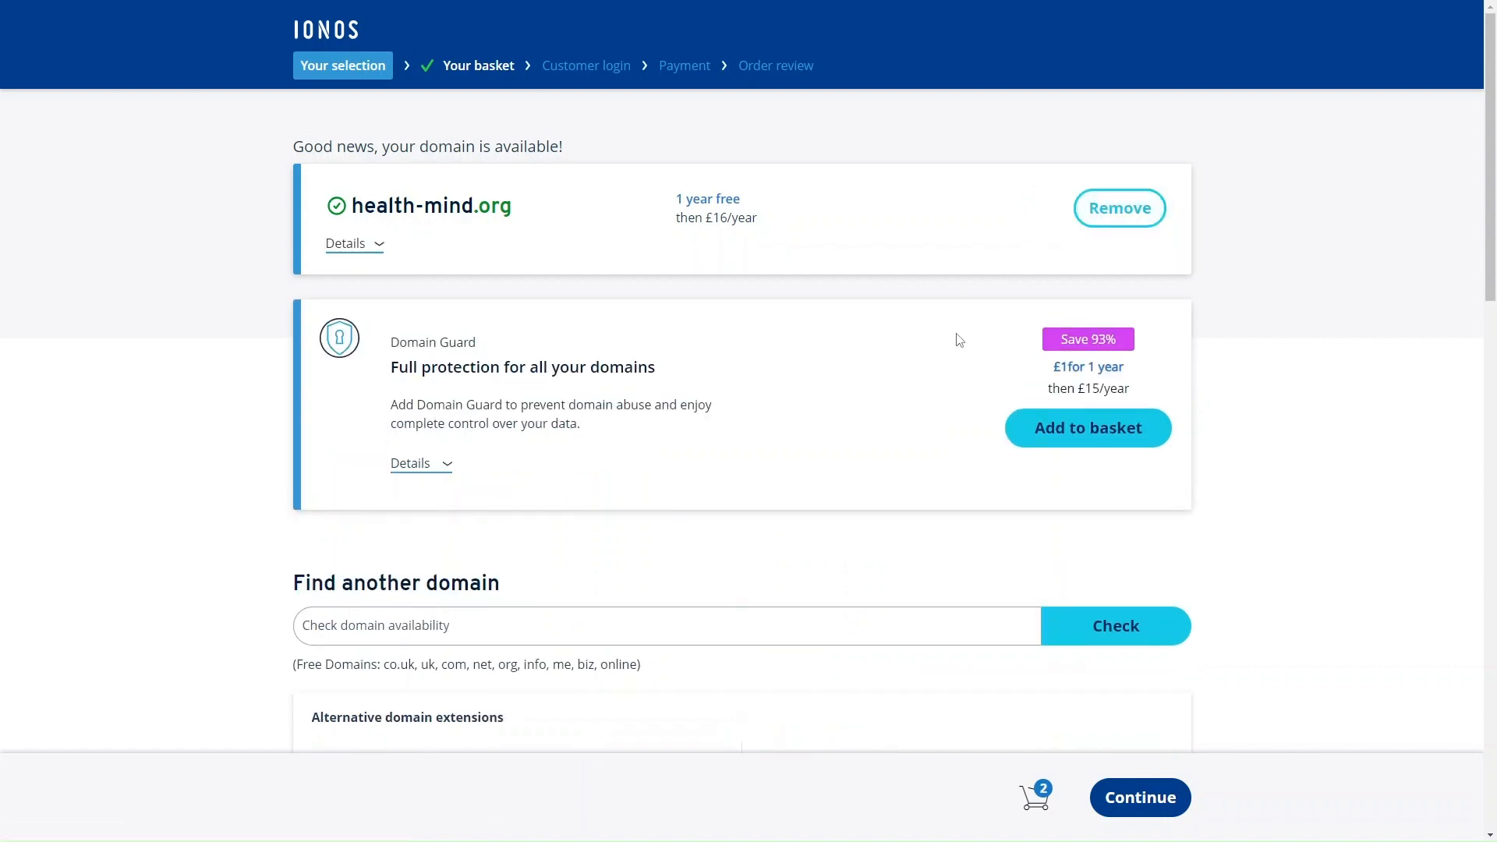
Step: Continue to the shopping basket without adding Domain Guard or any alternative domain, and review the order
scroll(959, 340, "down", 1)
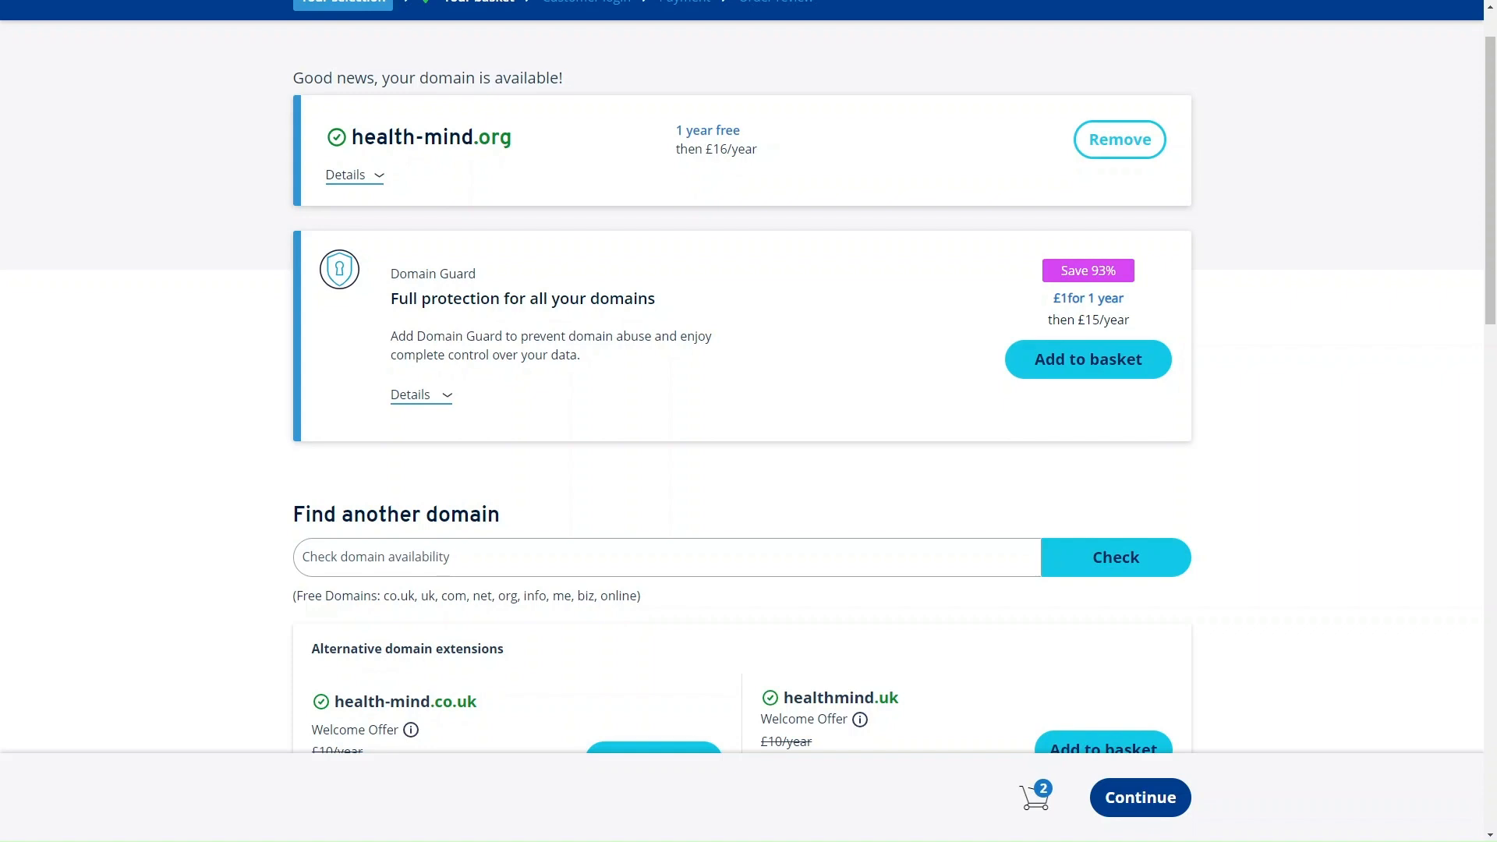
scroll(959, 484, "down", 3)
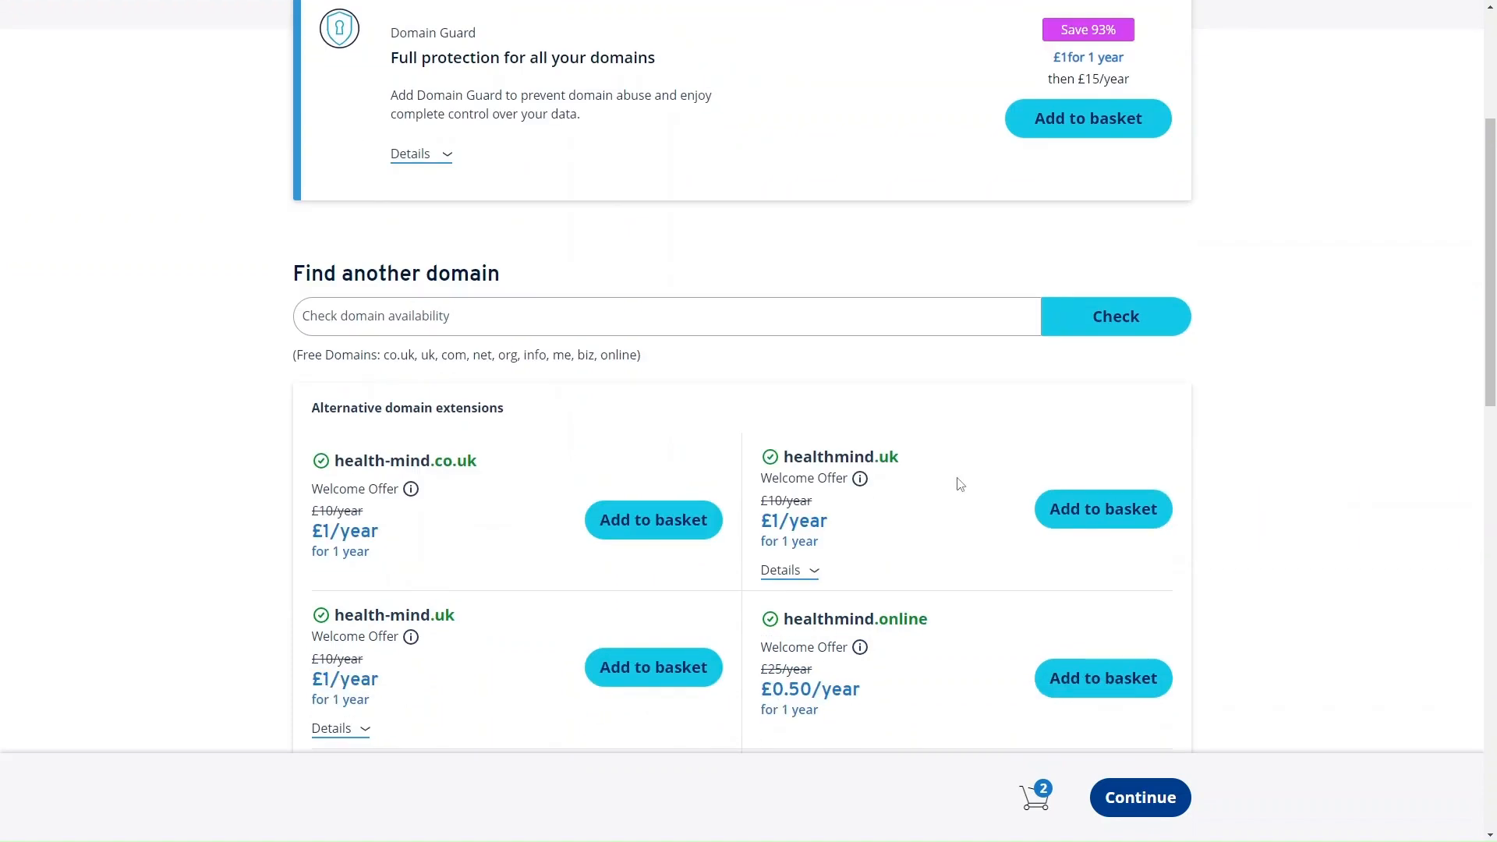
scroll(959, 484, "up", 4)
scroll(643, 492, "down", 5)
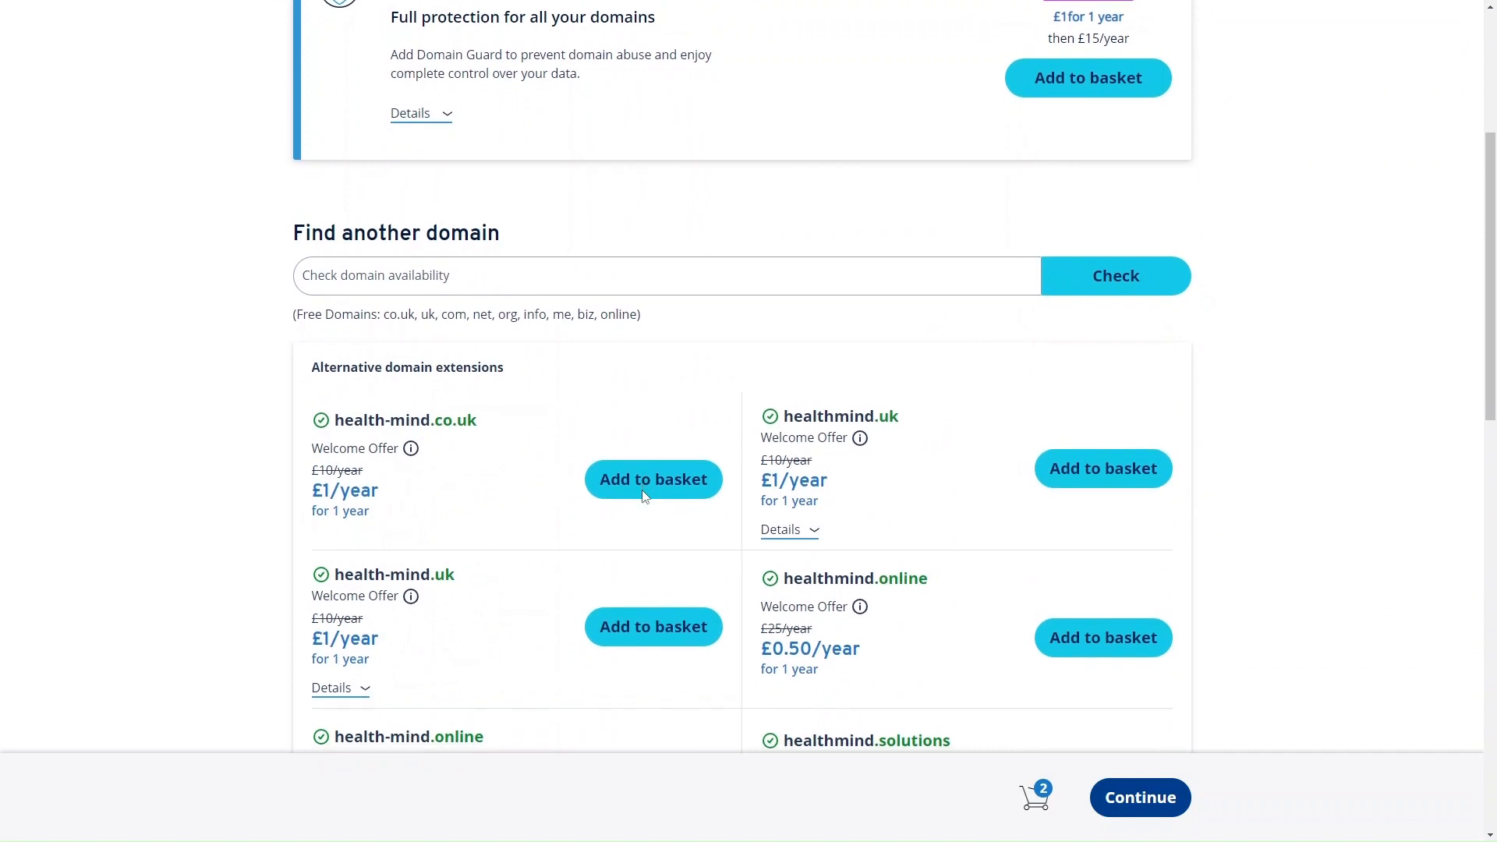
scroll(644, 494, "down", 3)
left_click(1158, 806)
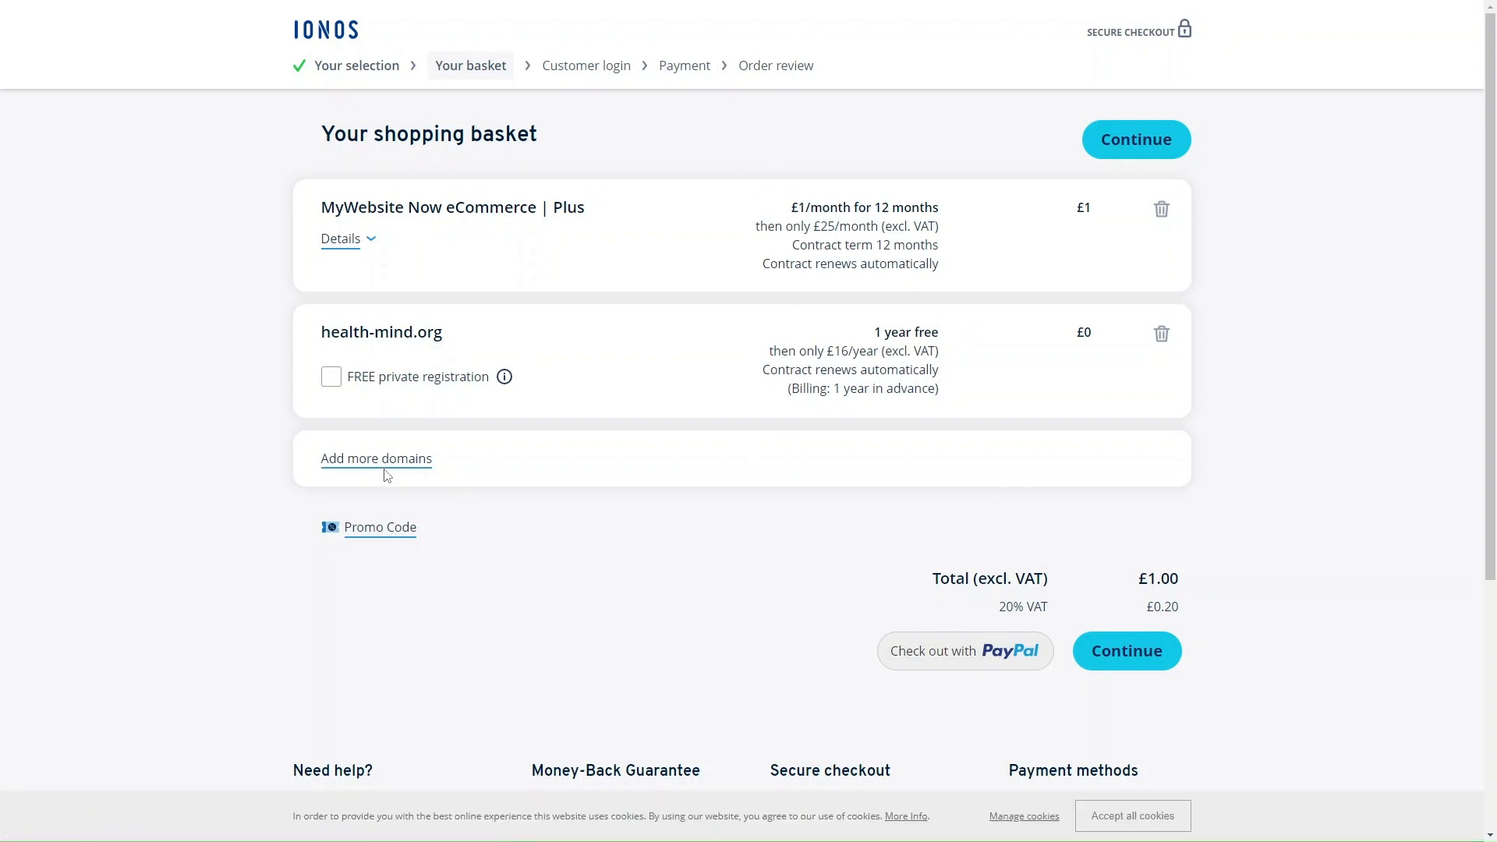
scroll(823, 550, "down", 1)
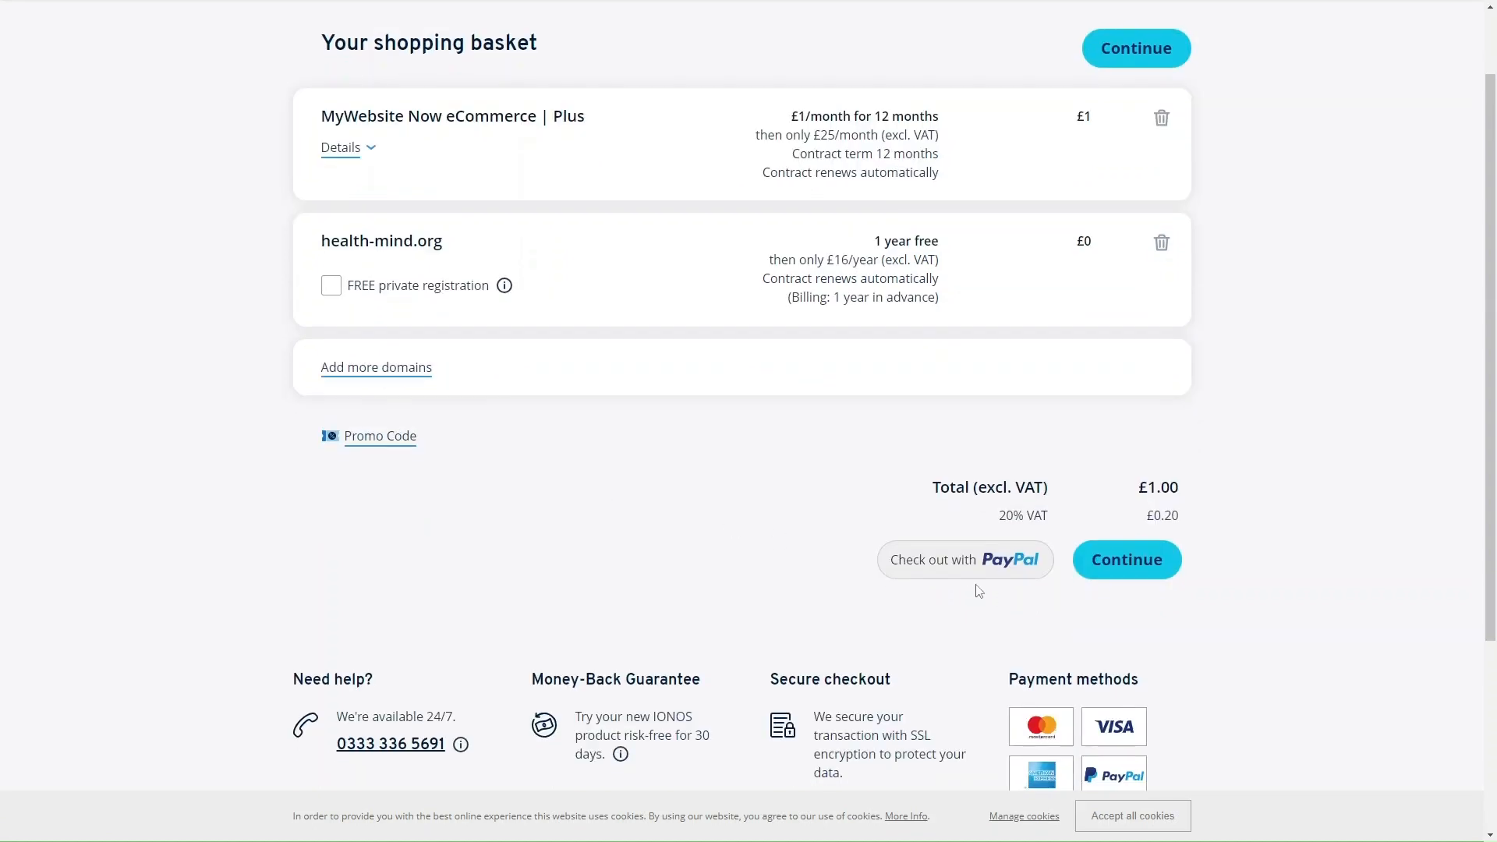
Step: Proceed from the basket to checkout as a new customer and go through the account creation form for billing information
left_click(1122, 562)
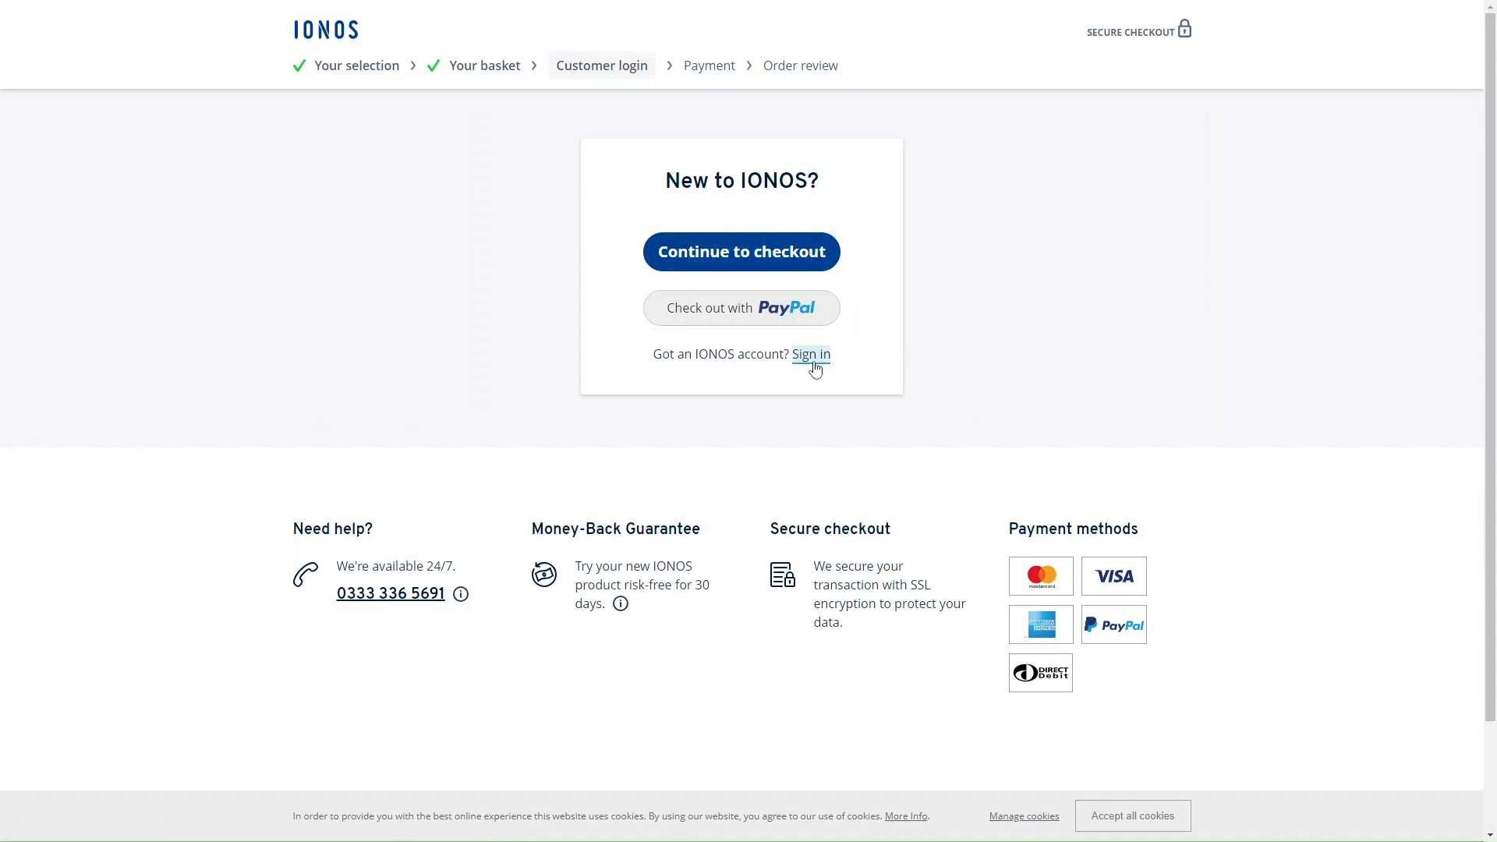
left_click(755, 254)
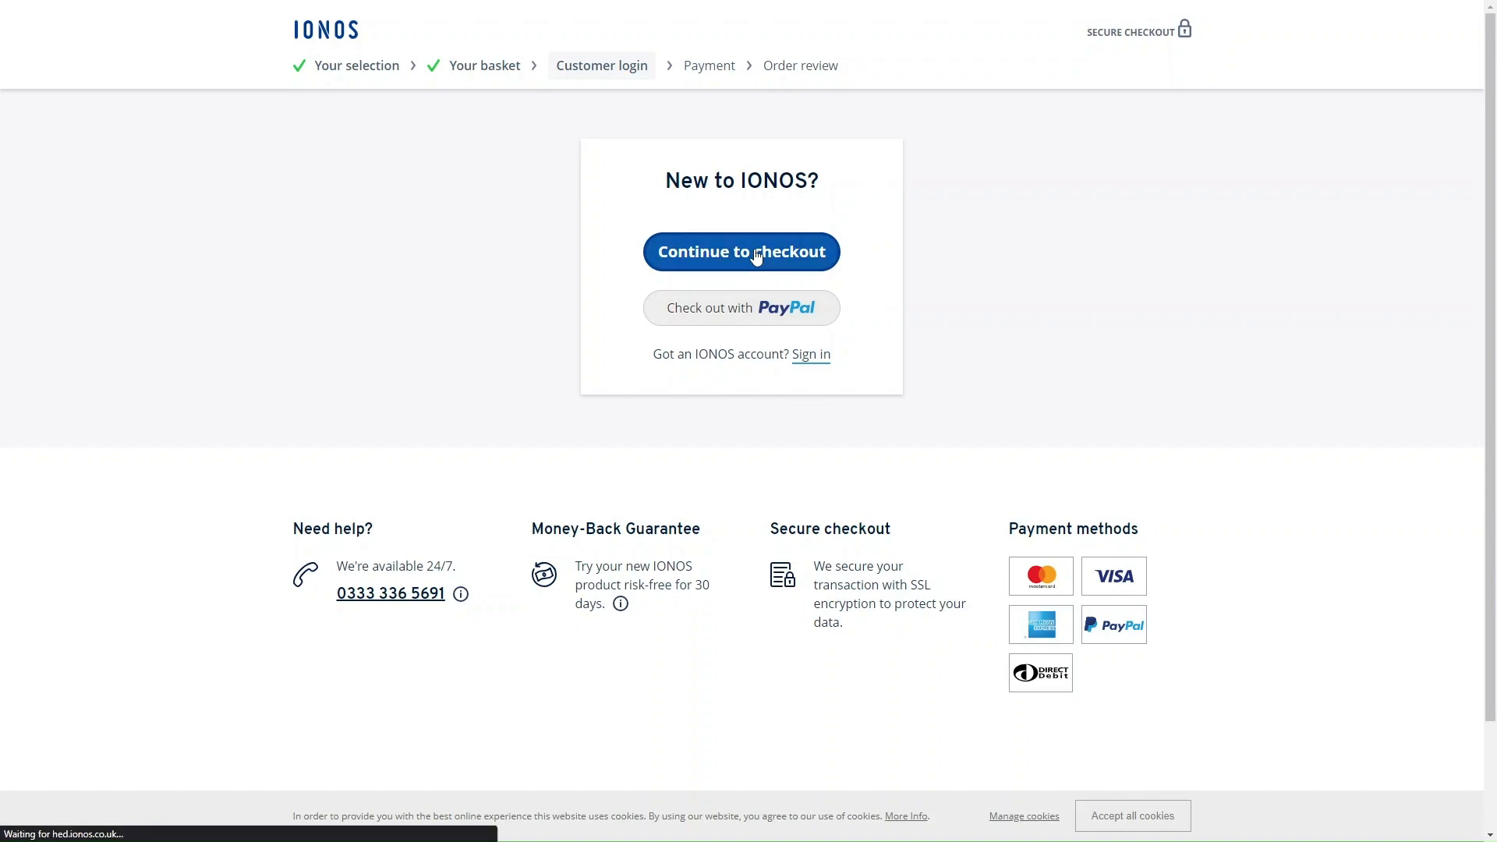
scroll(751, 353, "down", 2)
scroll(735, 245, "up", 1)
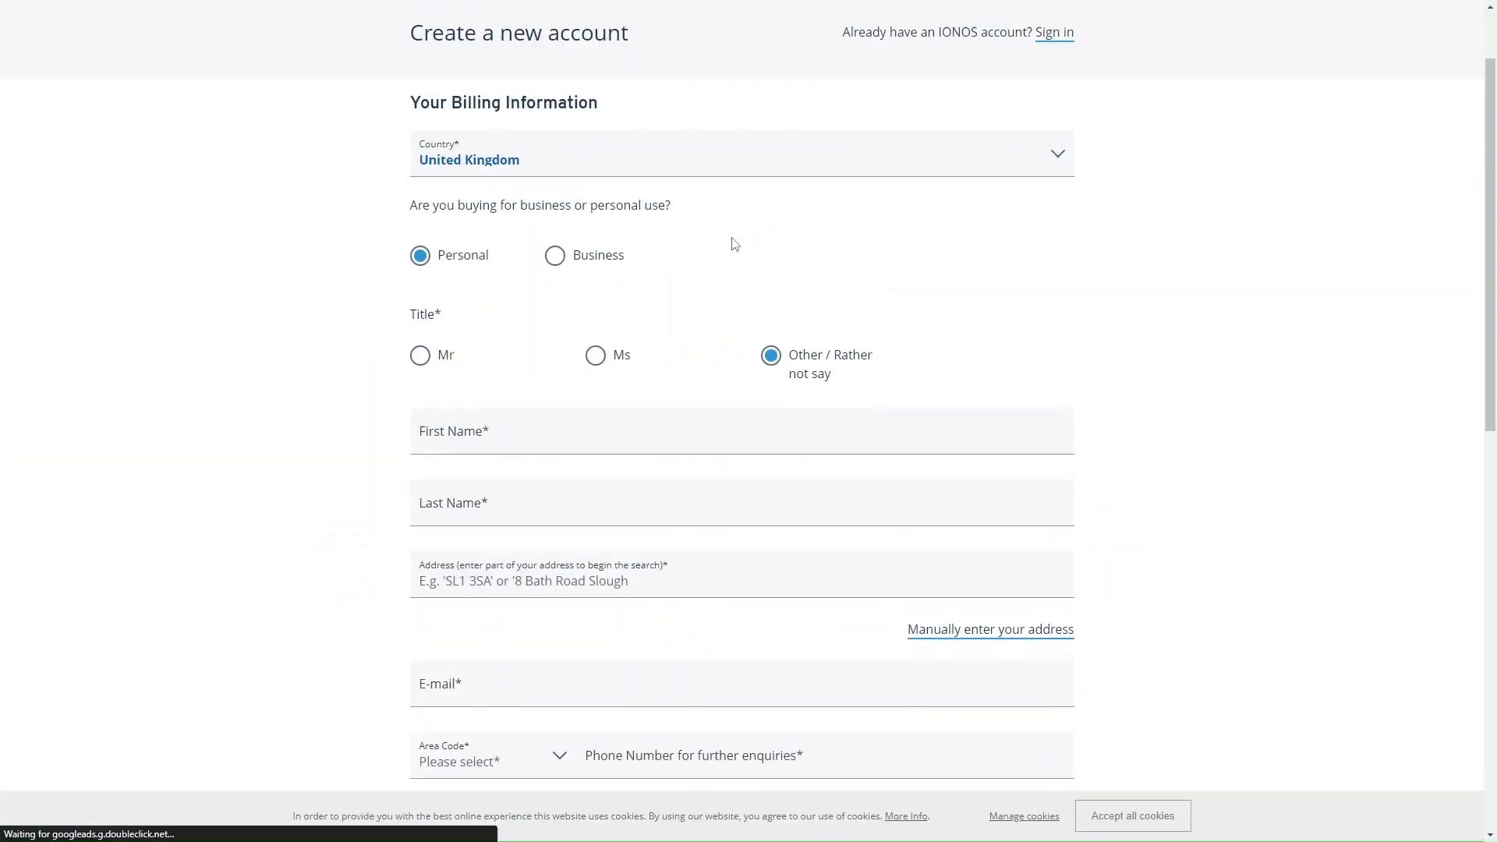
scroll(733, 242, "down", 10)
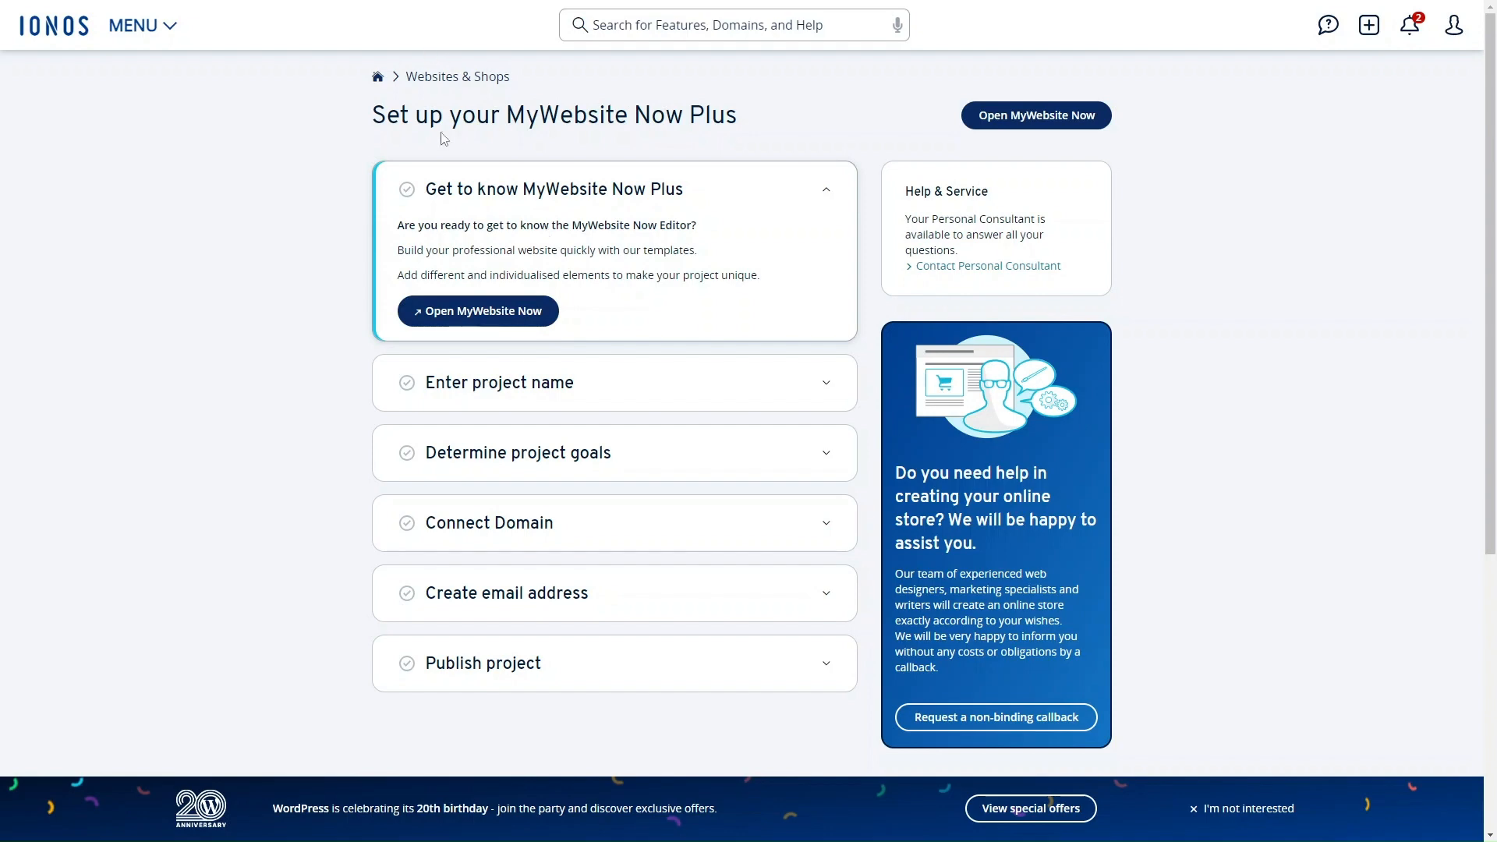
Step: Open MyWebsite Now from the setup page and start the three-step onboarding
left_click(520, 320)
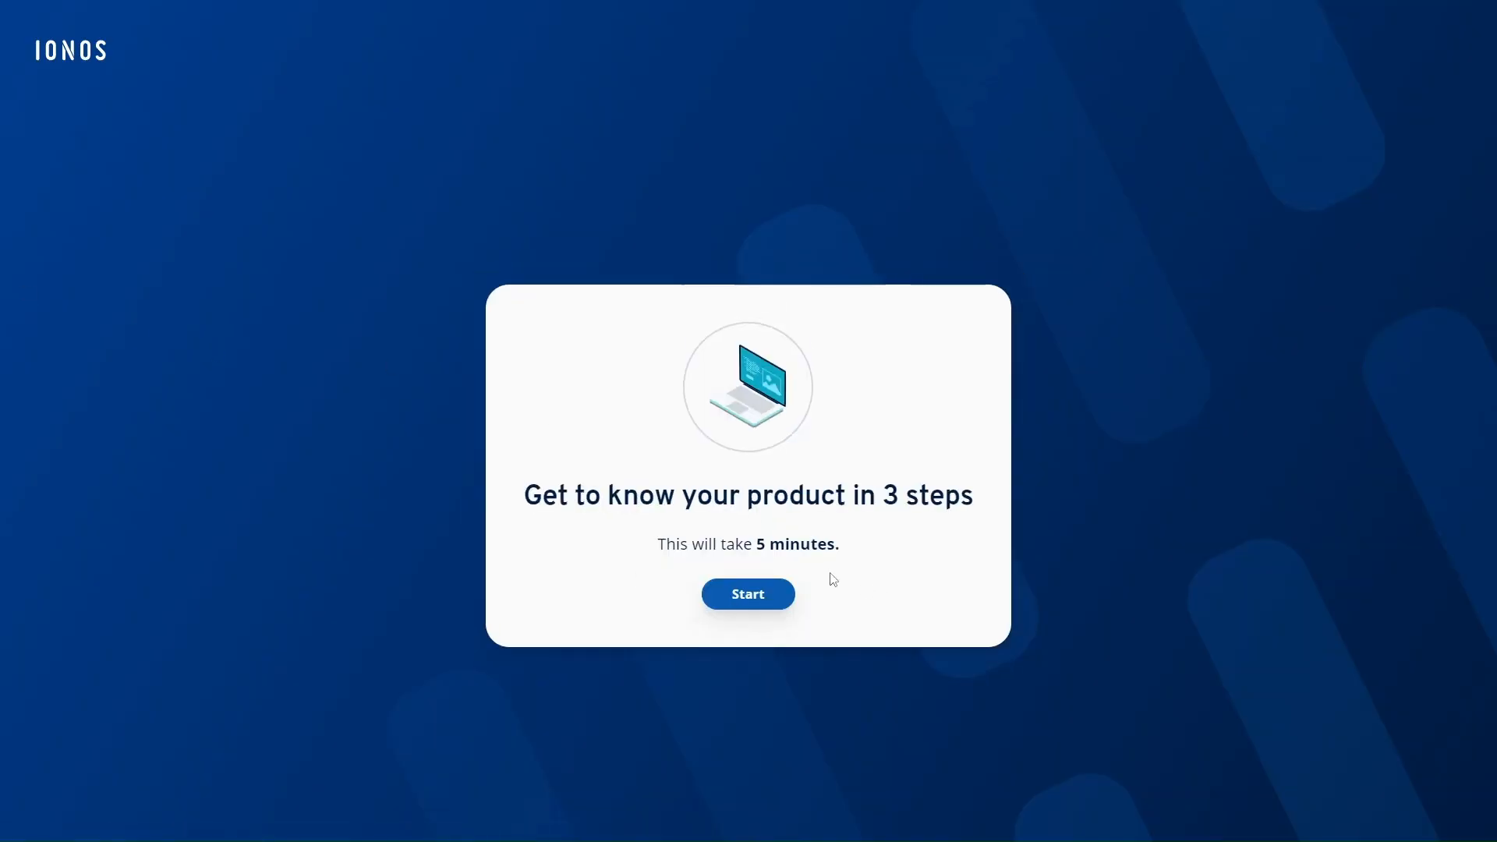
left_click(755, 604)
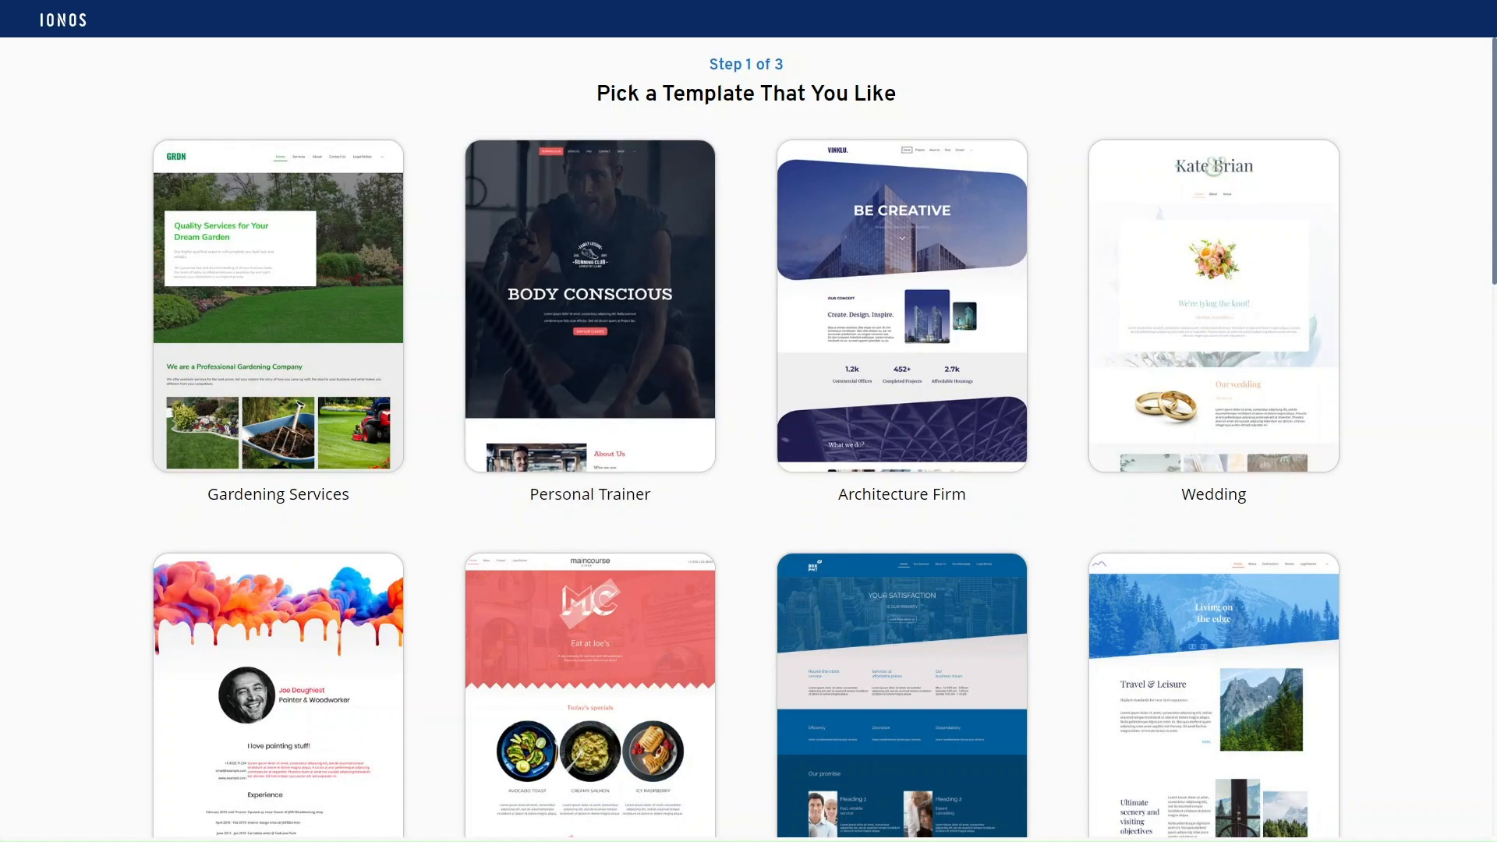
Step: Pick the dark-header Business template with the two round portraits and look through its preview
scroll(305, 574, "down", 10)
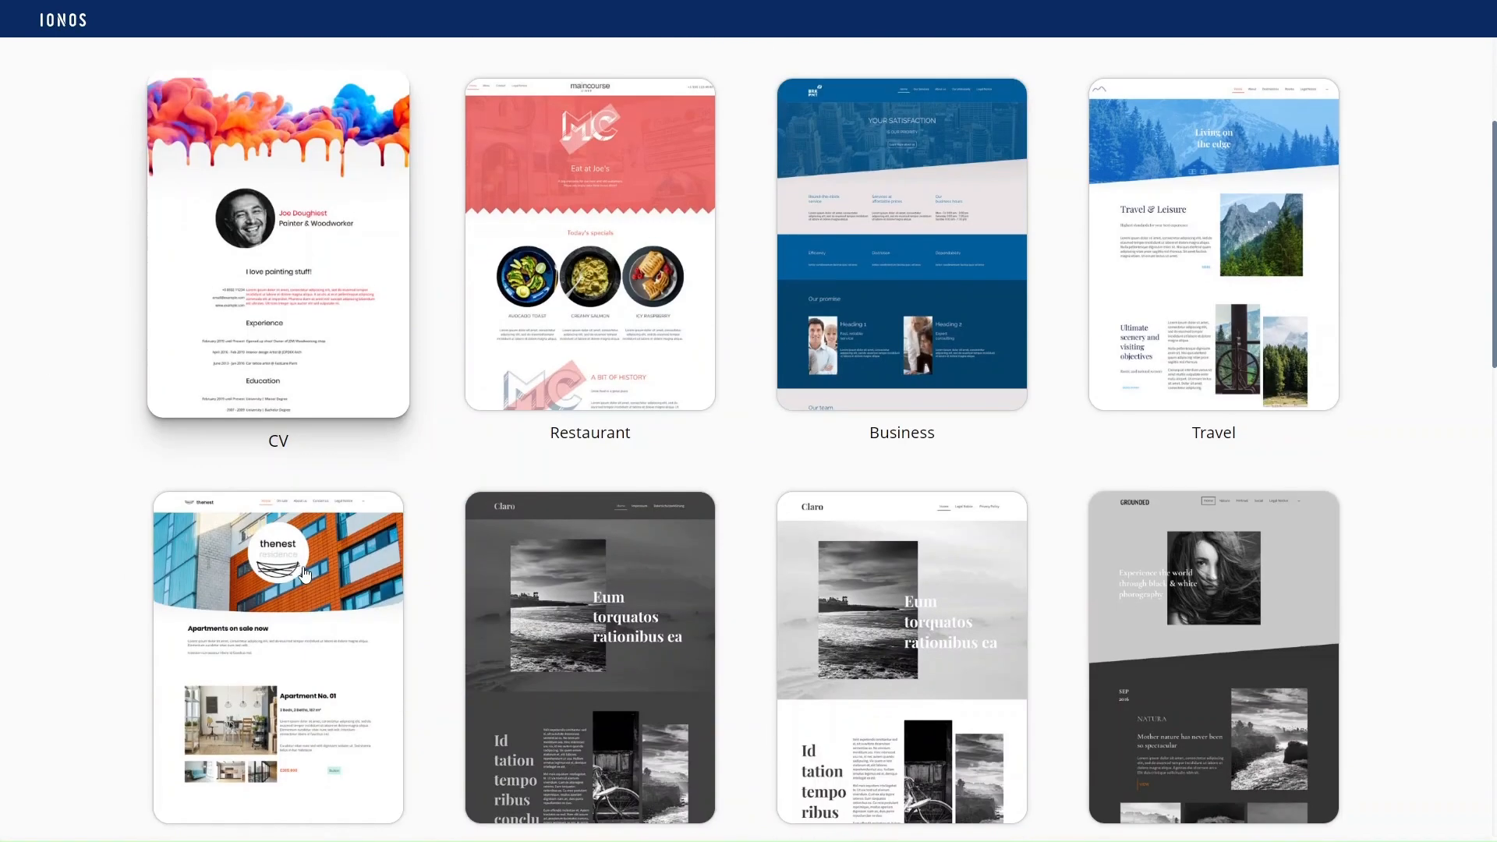
scroll(305, 574, "down", 2)
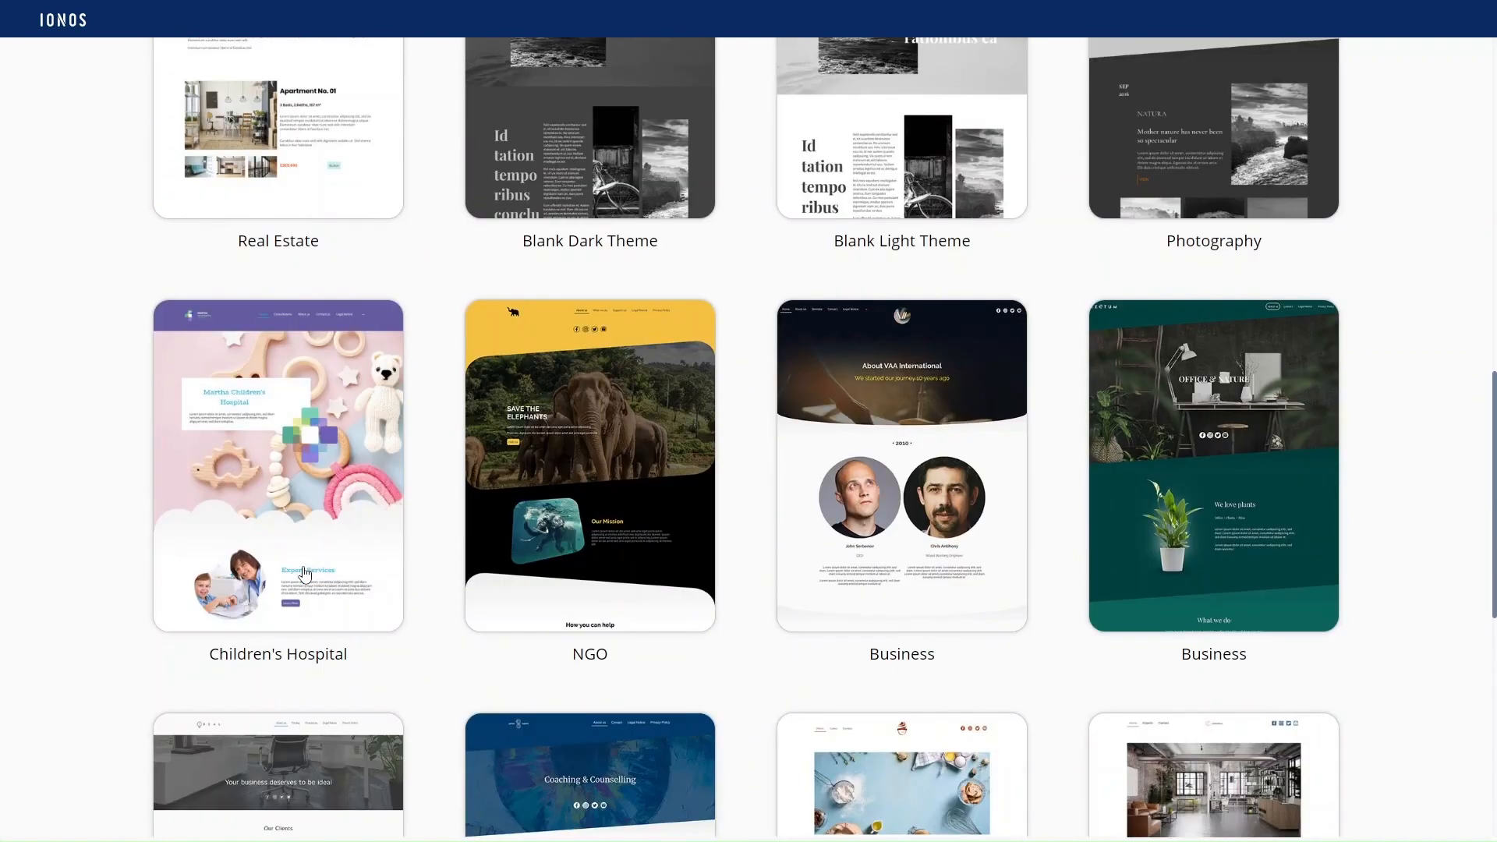
left_click(887, 478)
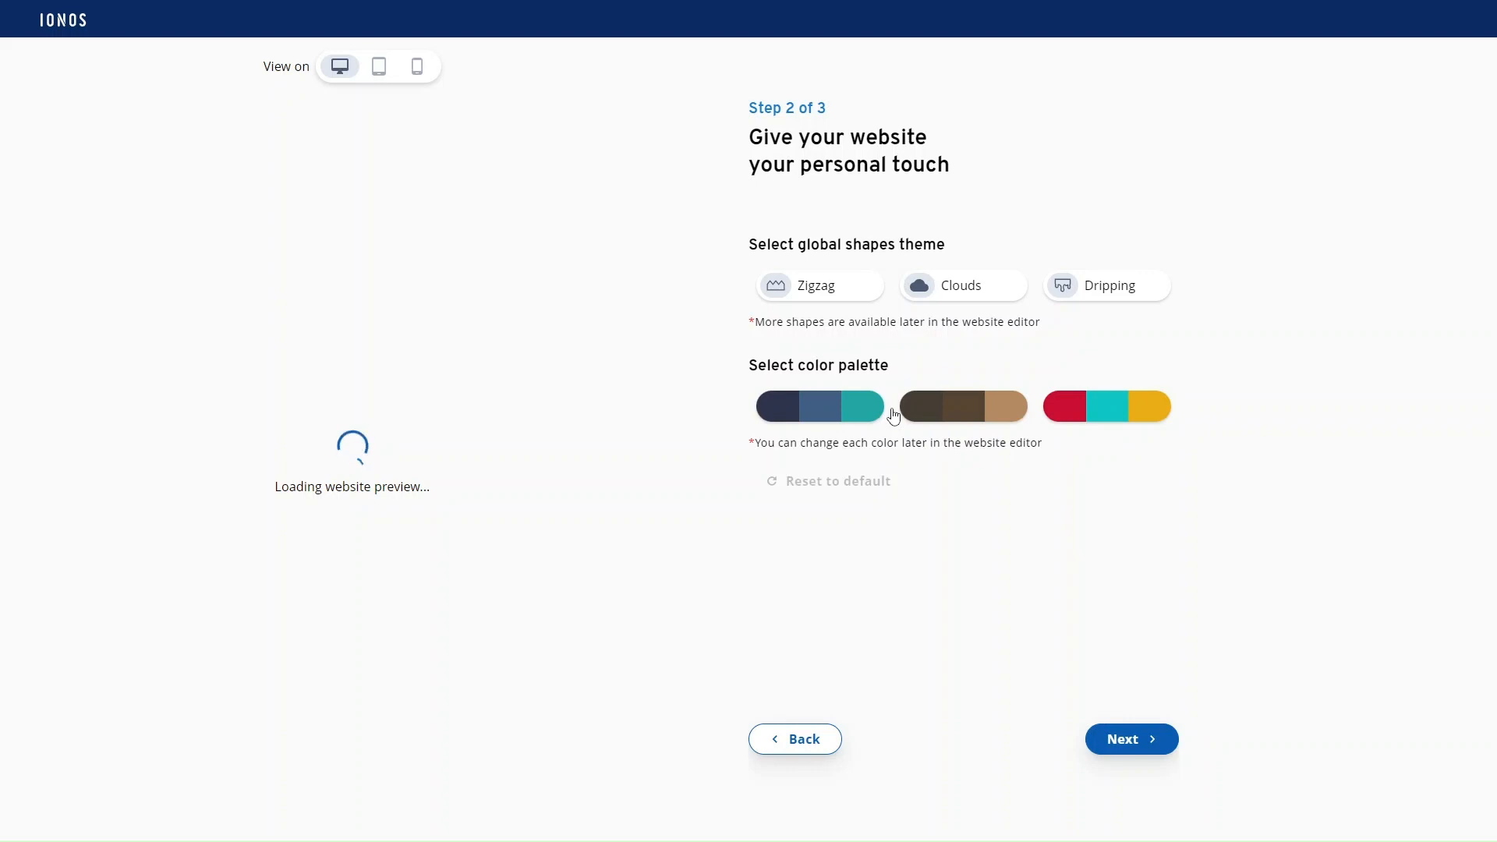
scroll(435, 325, "down", 7)
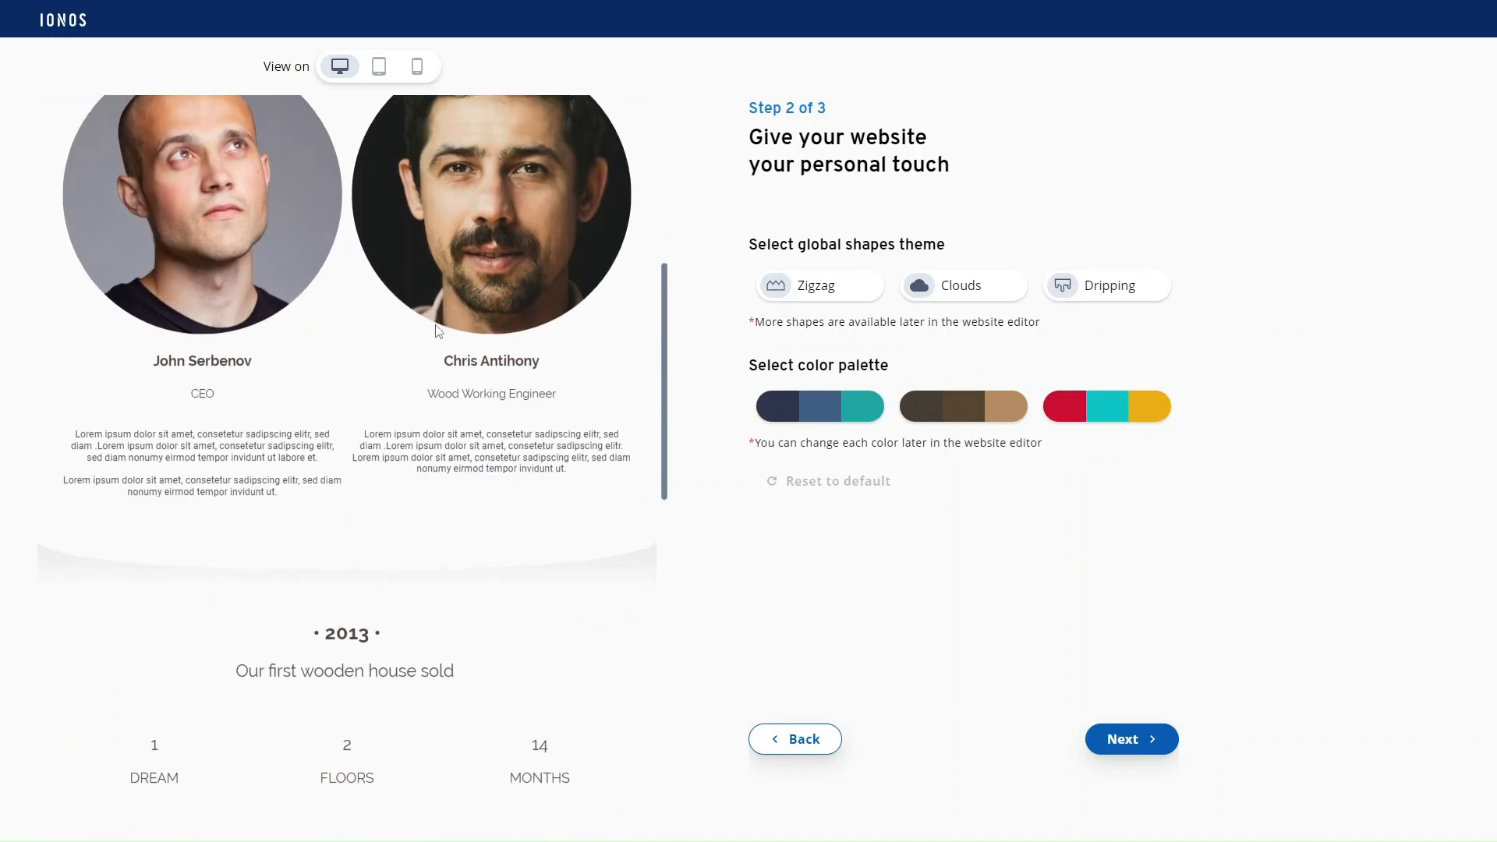
scroll(435, 324, "up", 2)
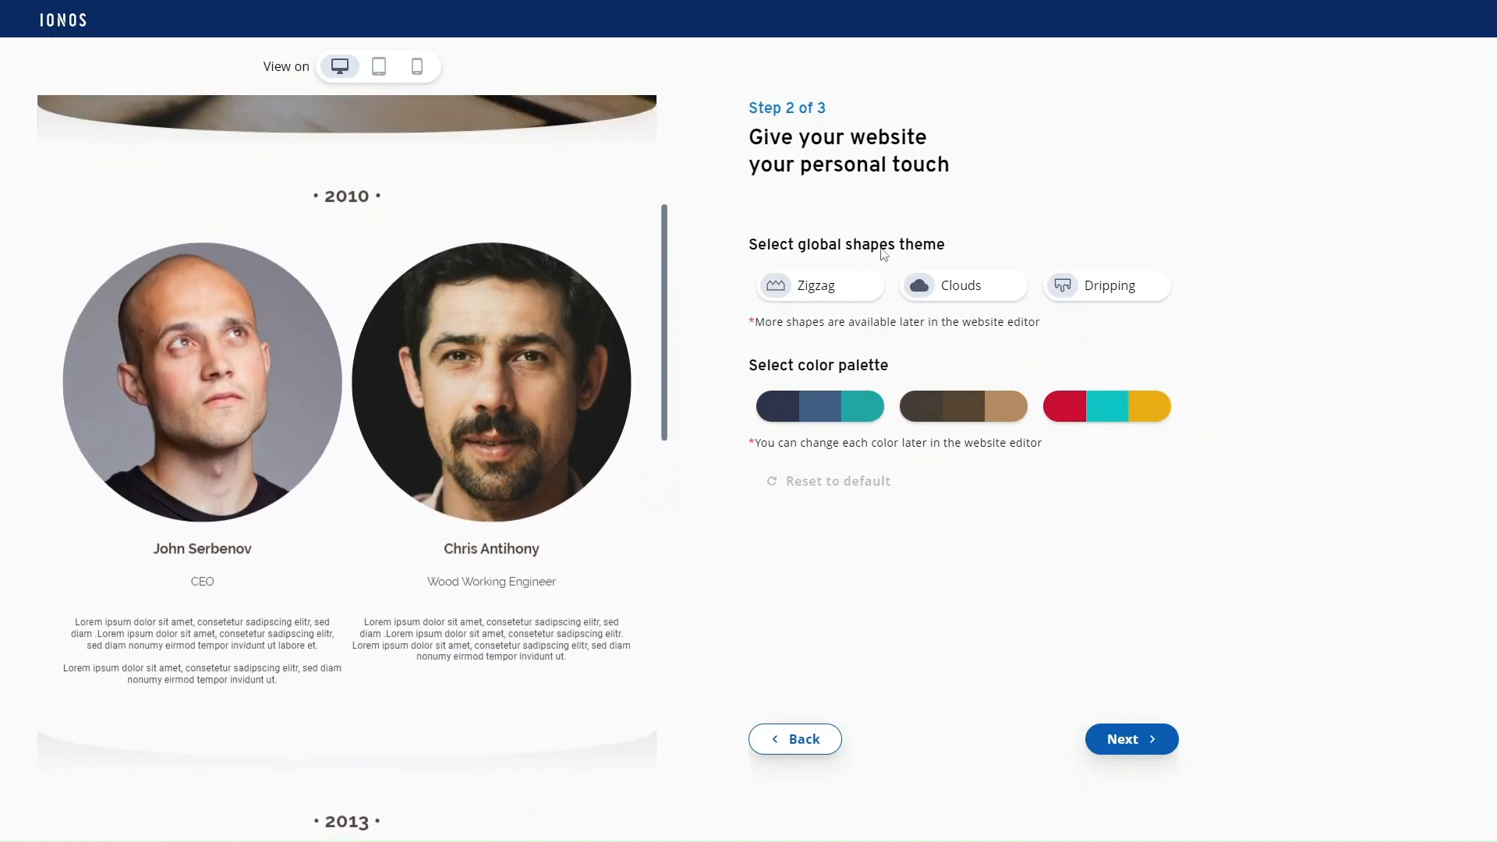
Step: Try the Clouds and Dripping shape themes on the Business template, and set the global shapes theme to Zigzag
left_click(935, 293)
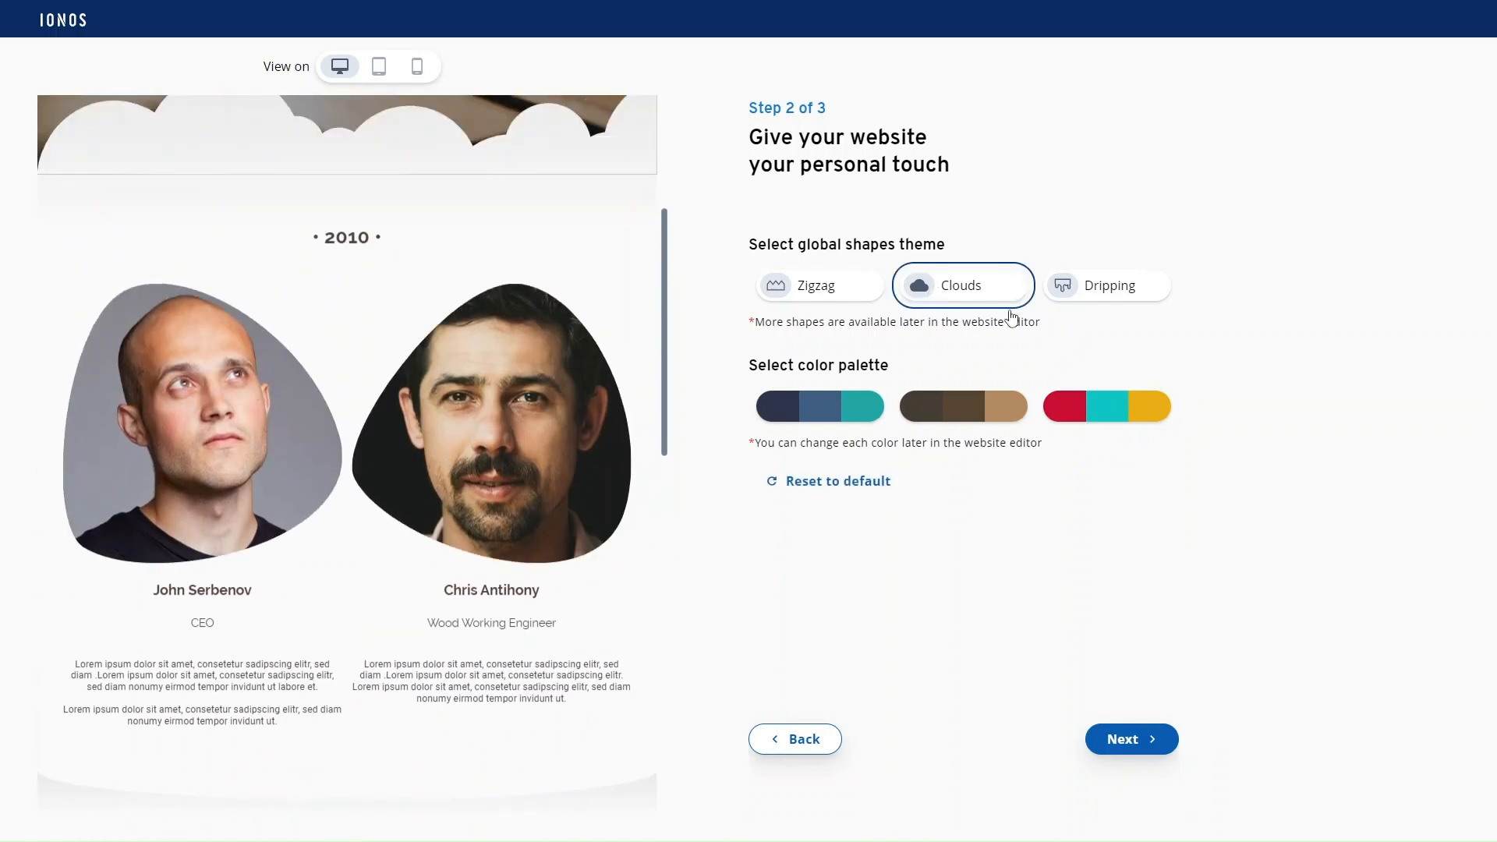
left_click(1073, 304)
left_click(811, 301)
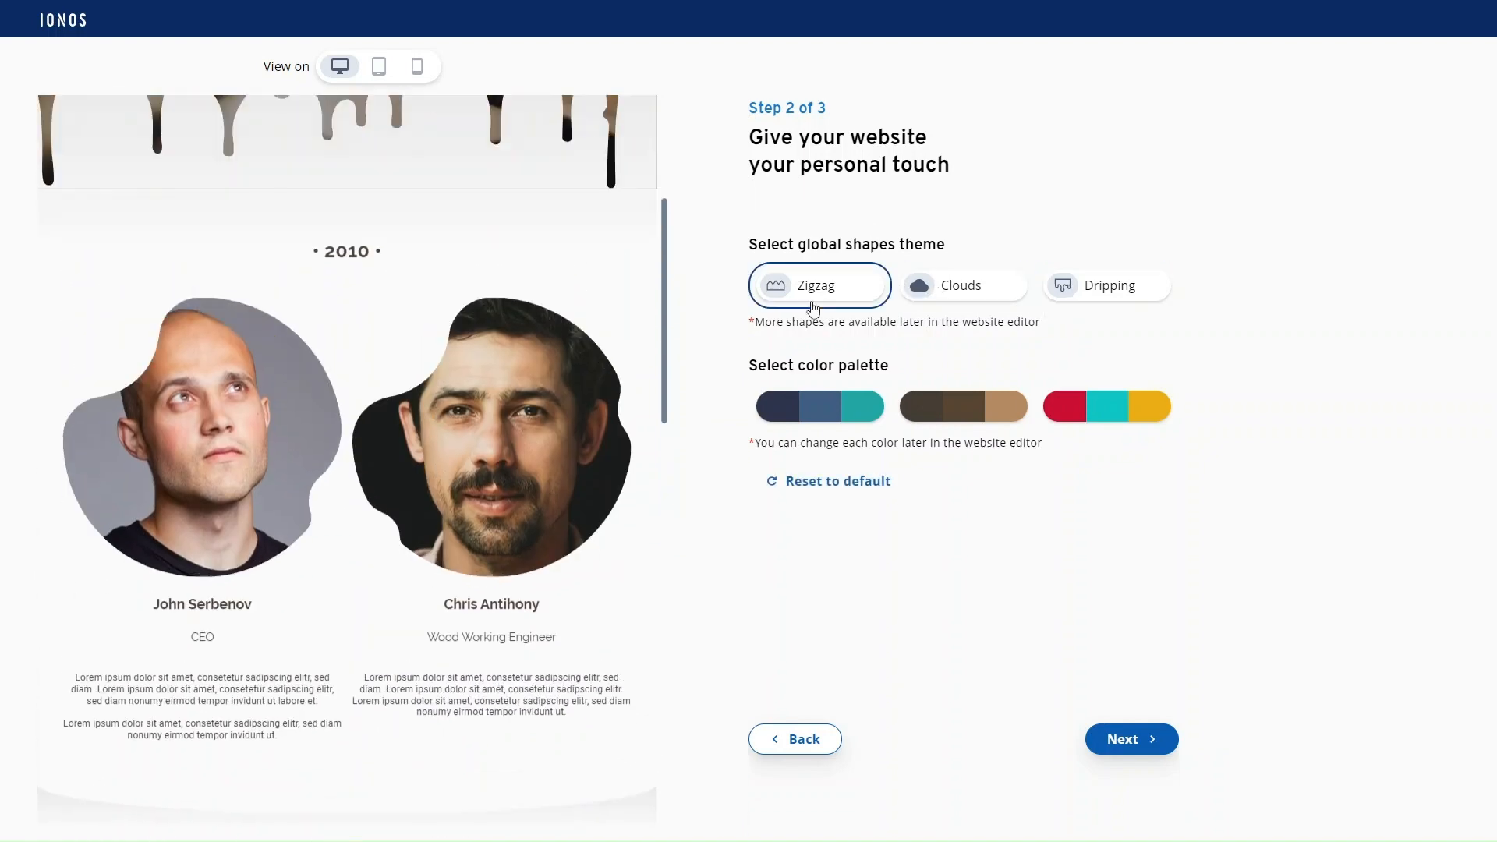
scroll(550, 493, "down", 5)
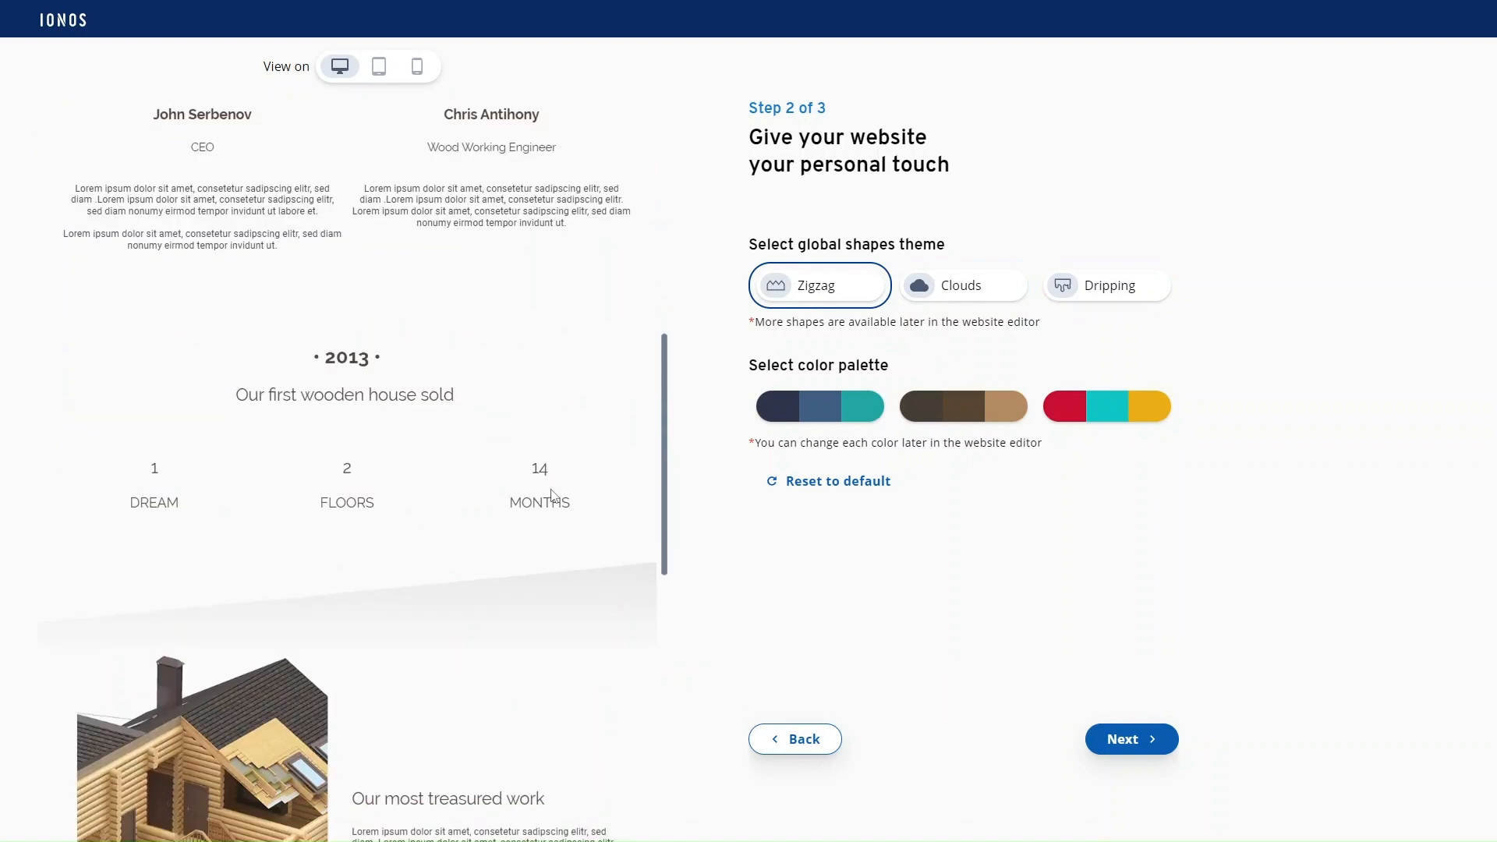
Step: Apply the brown colour palette to the Business template and check it throughout the page preview
left_click(976, 425)
scroll(451, 562, "down", 5)
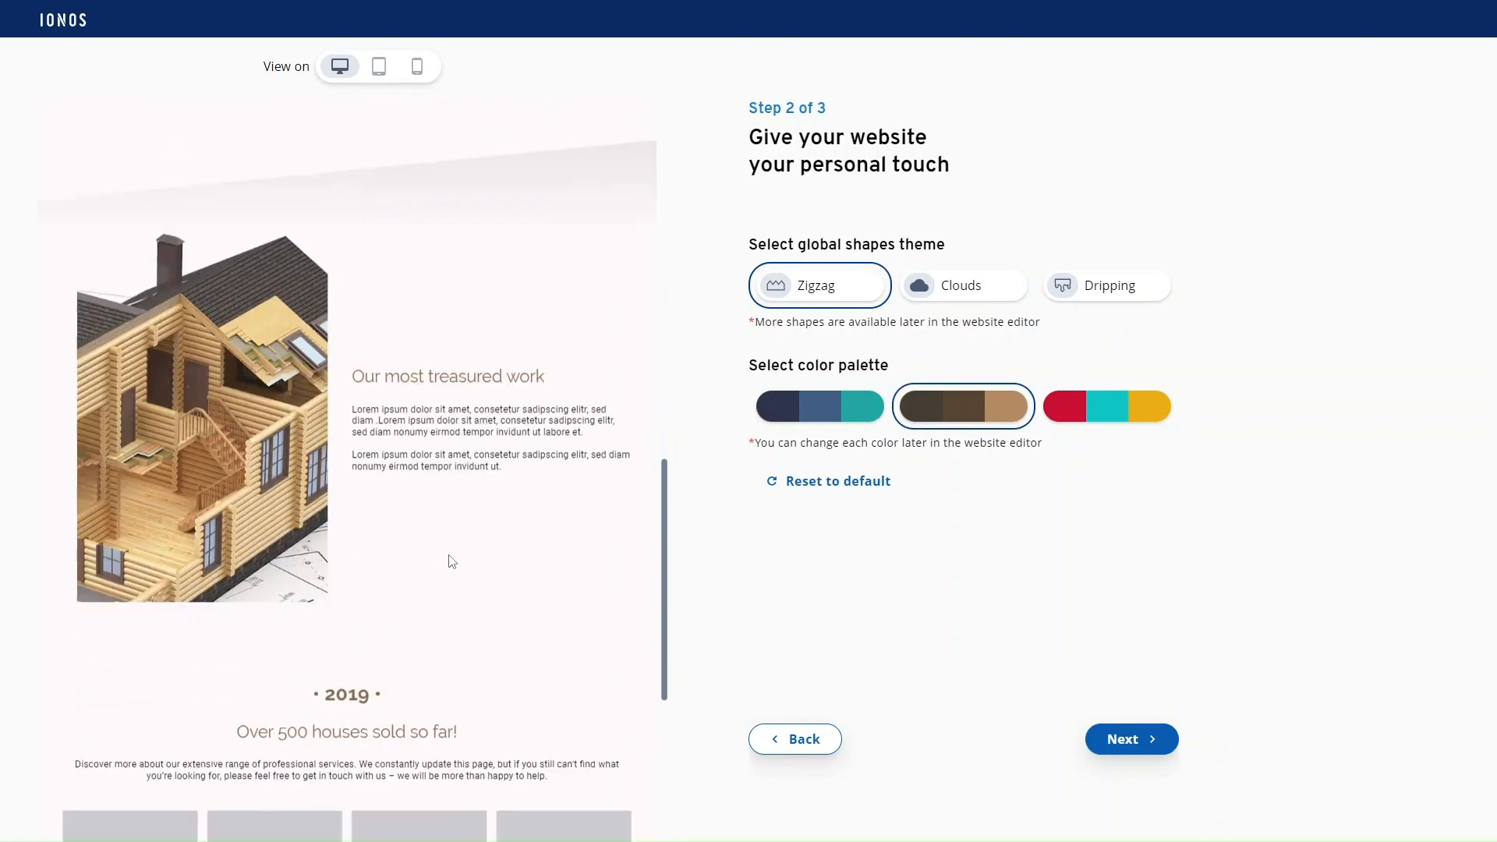
scroll(450, 562, "up", 10)
scroll(447, 555, "up", 3)
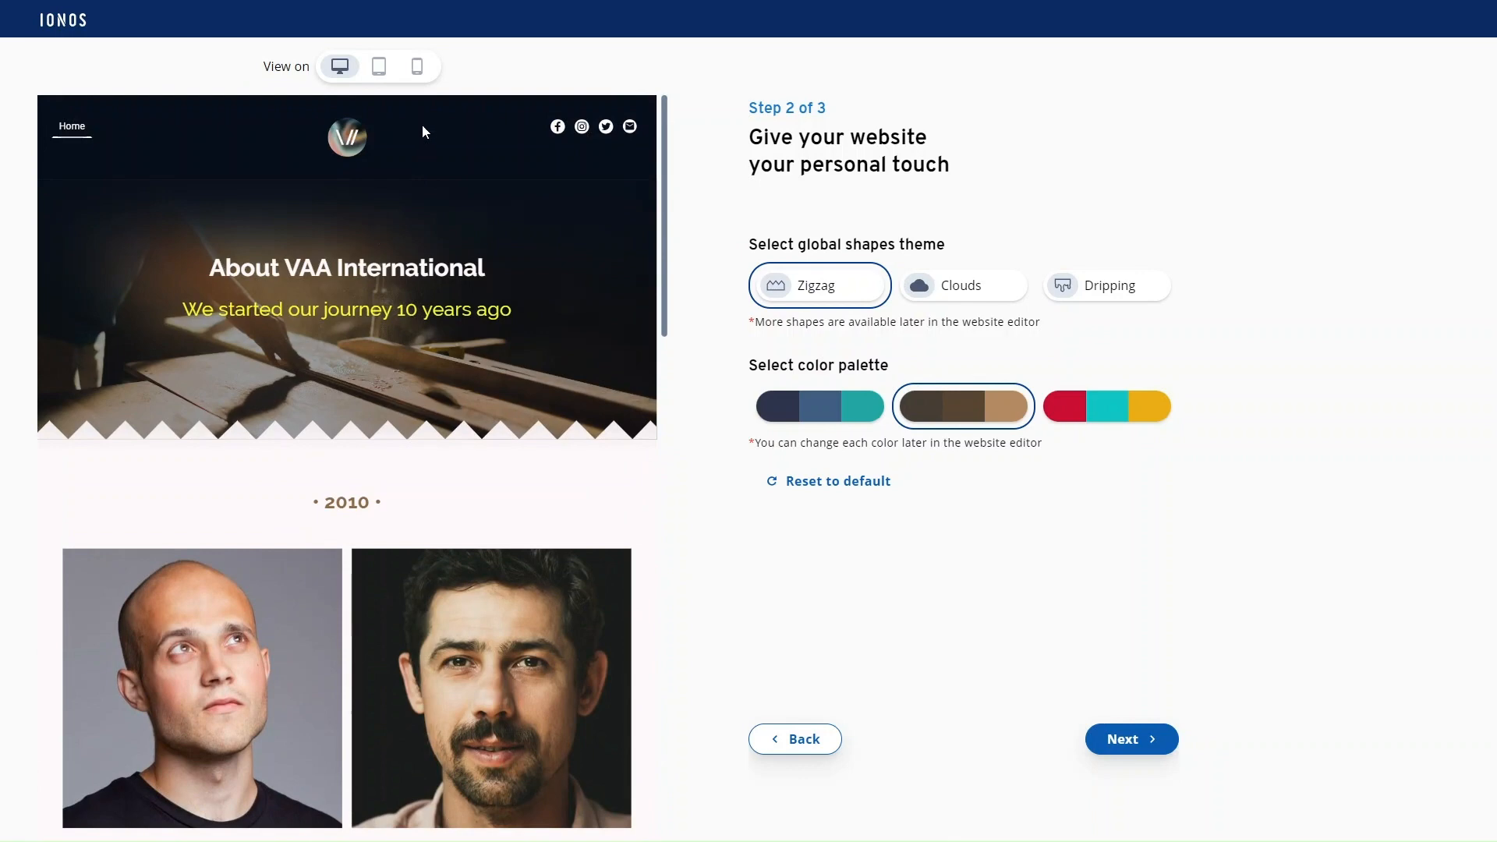
Step: Preview the Business template in the tablet and mobile views
left_click(378, 67)
left_click(417, 67)
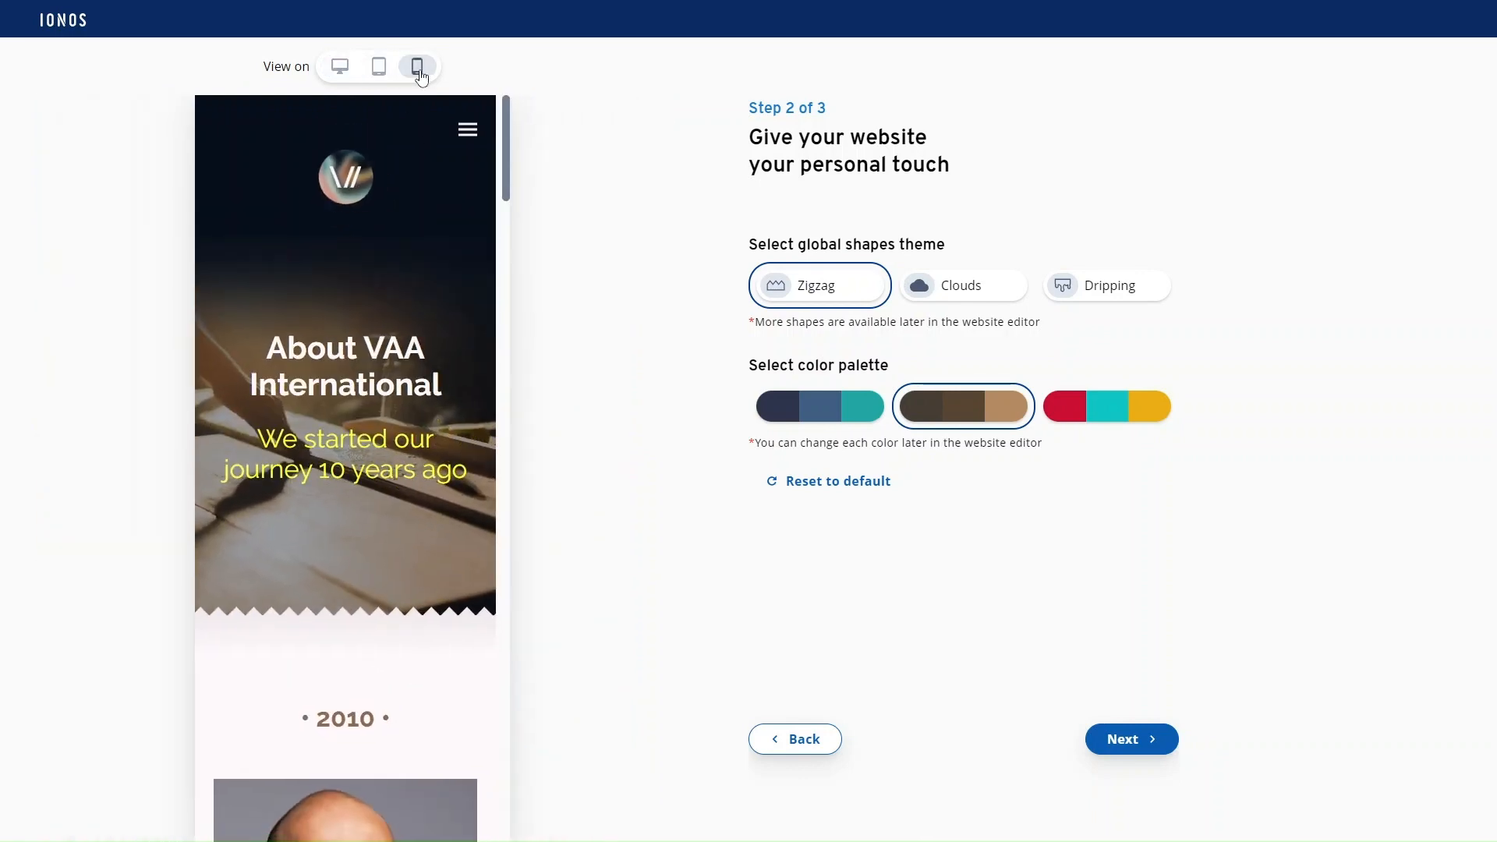
scroll(333, 354, "down", 5)
scroll(333, 354, "up", 5)
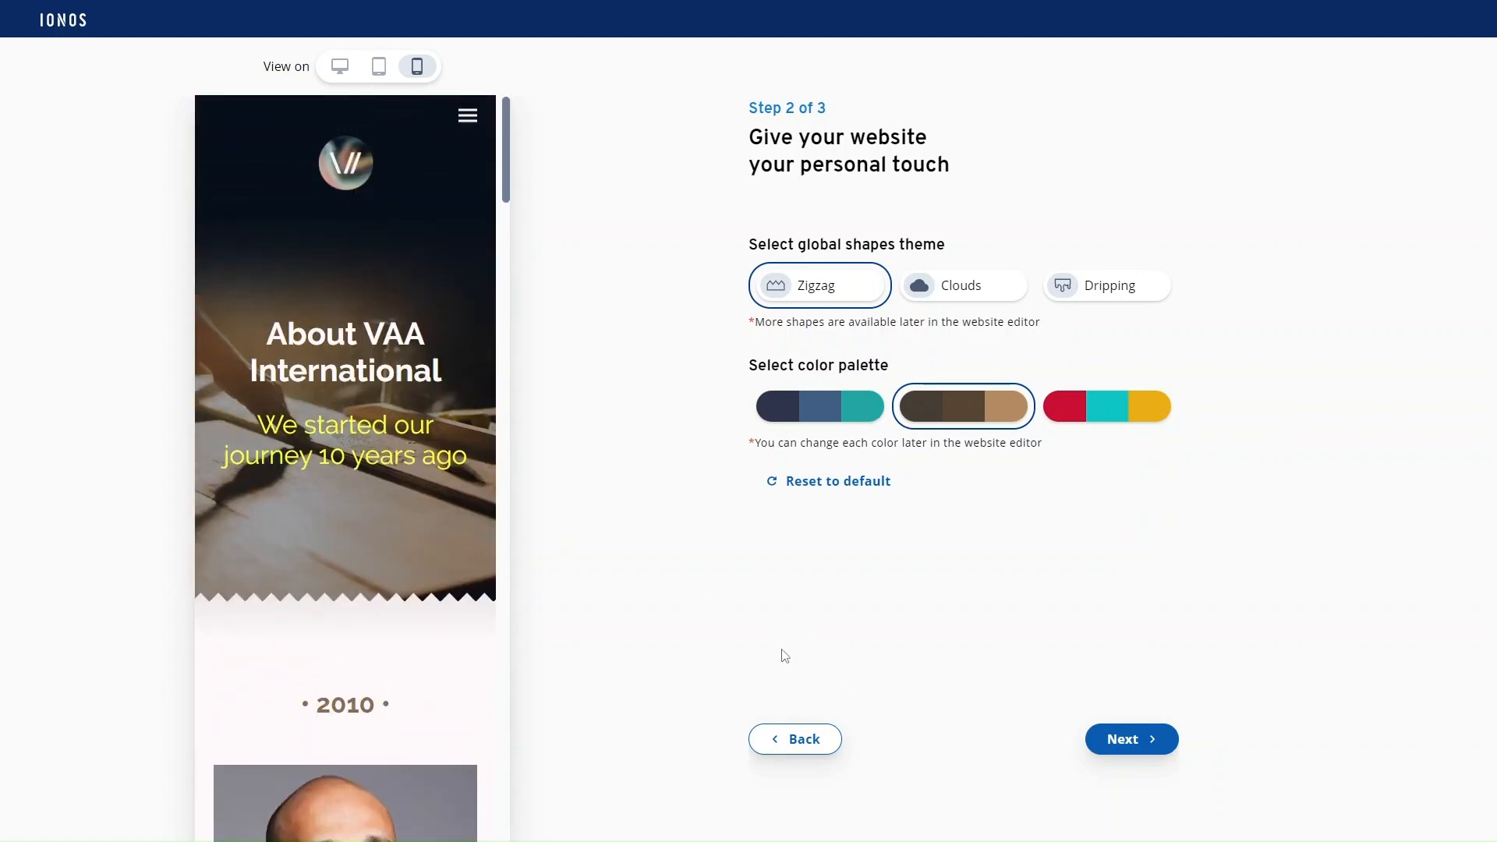
Step: Go back to the template selection, choose the Bakery template instead and show its preview in desktop view
left_click(775, 753)
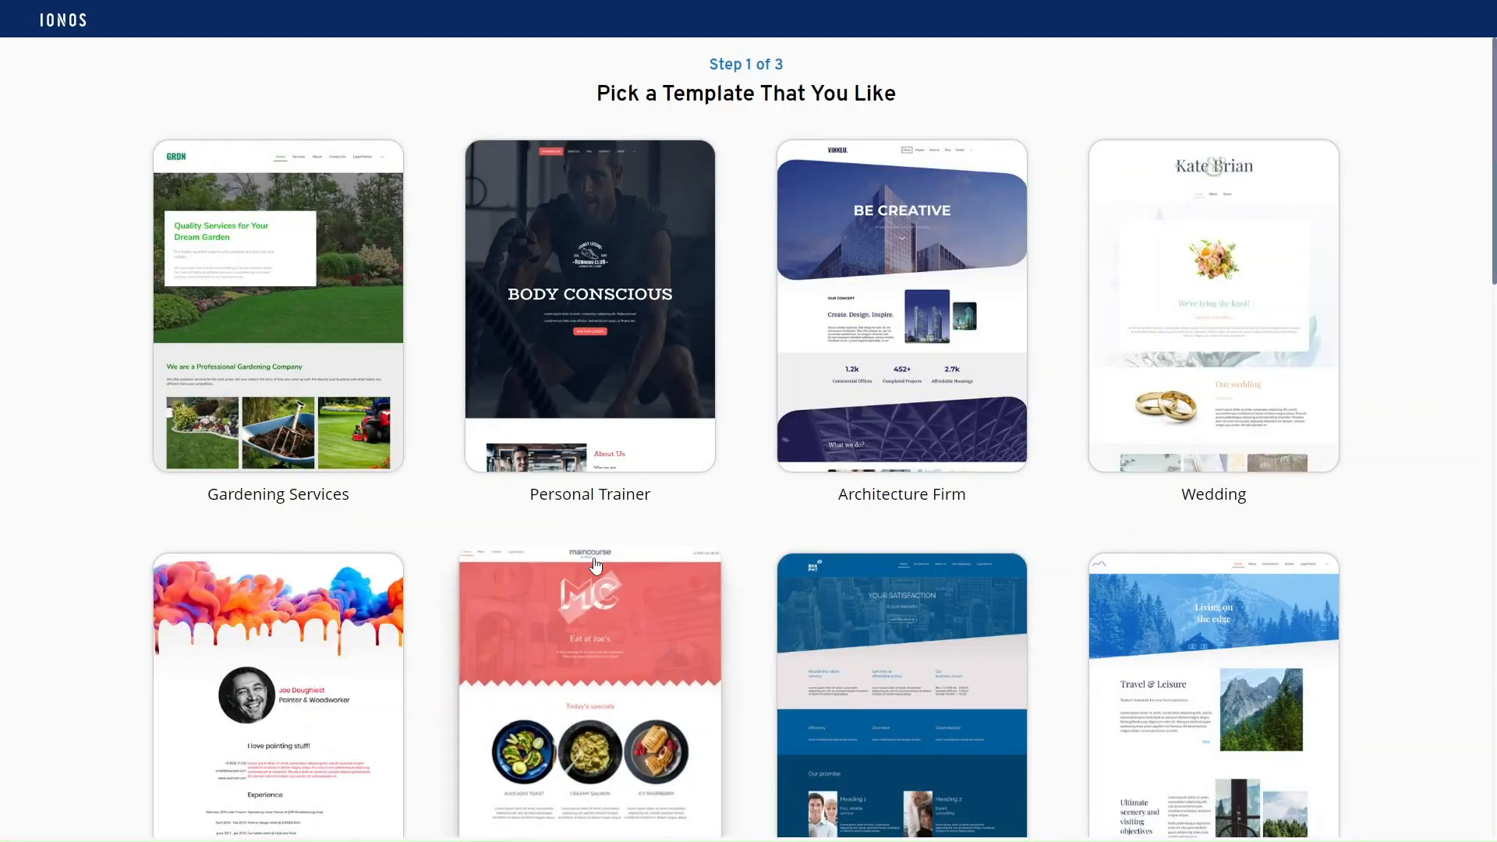
scroll(595, 564, "down", 5)
scroll(595, 565, "down", 10)
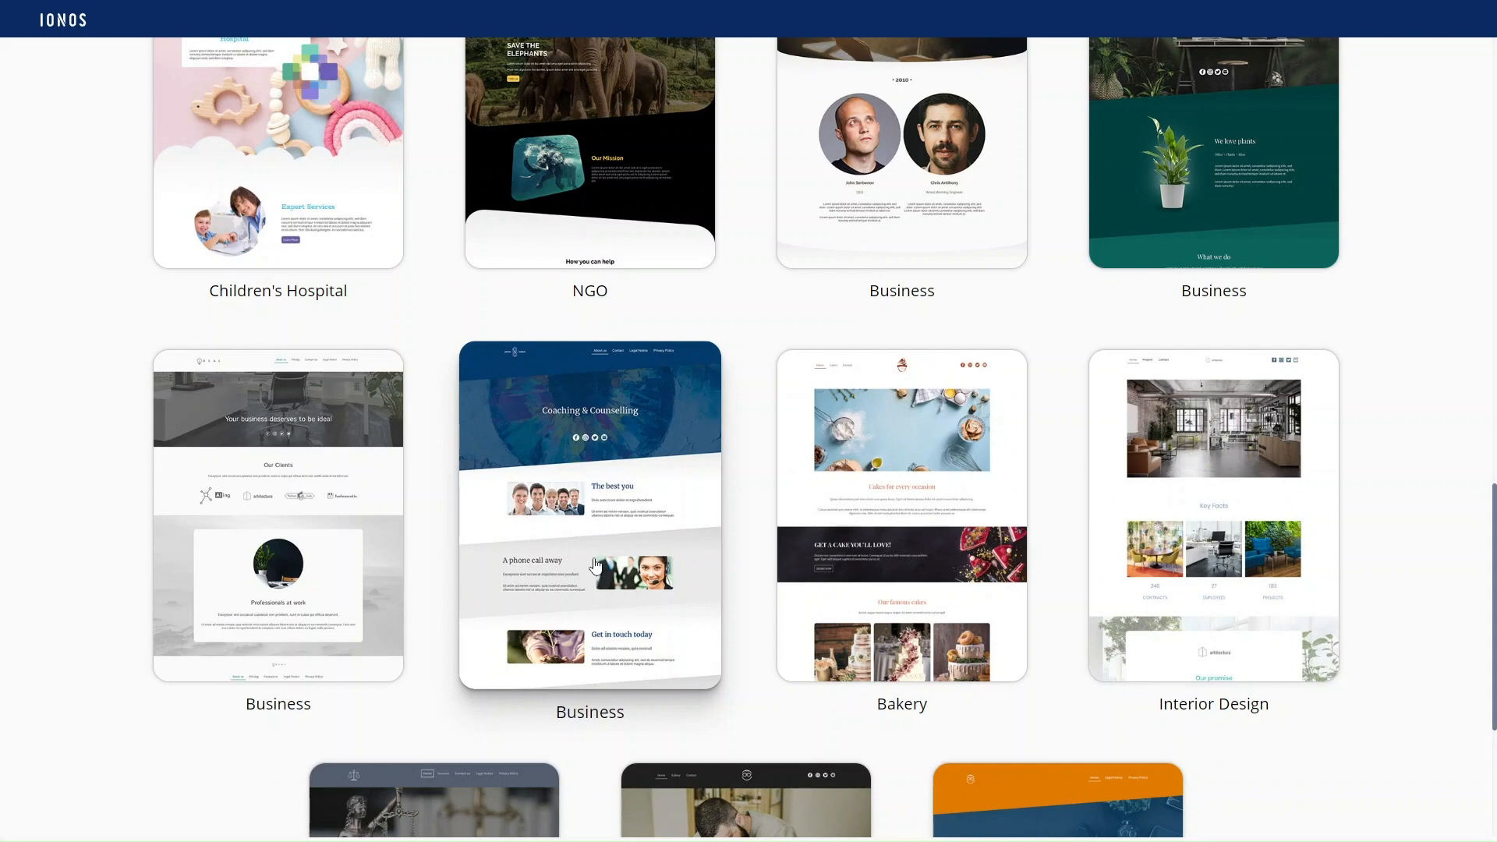
left_click(890, 595)
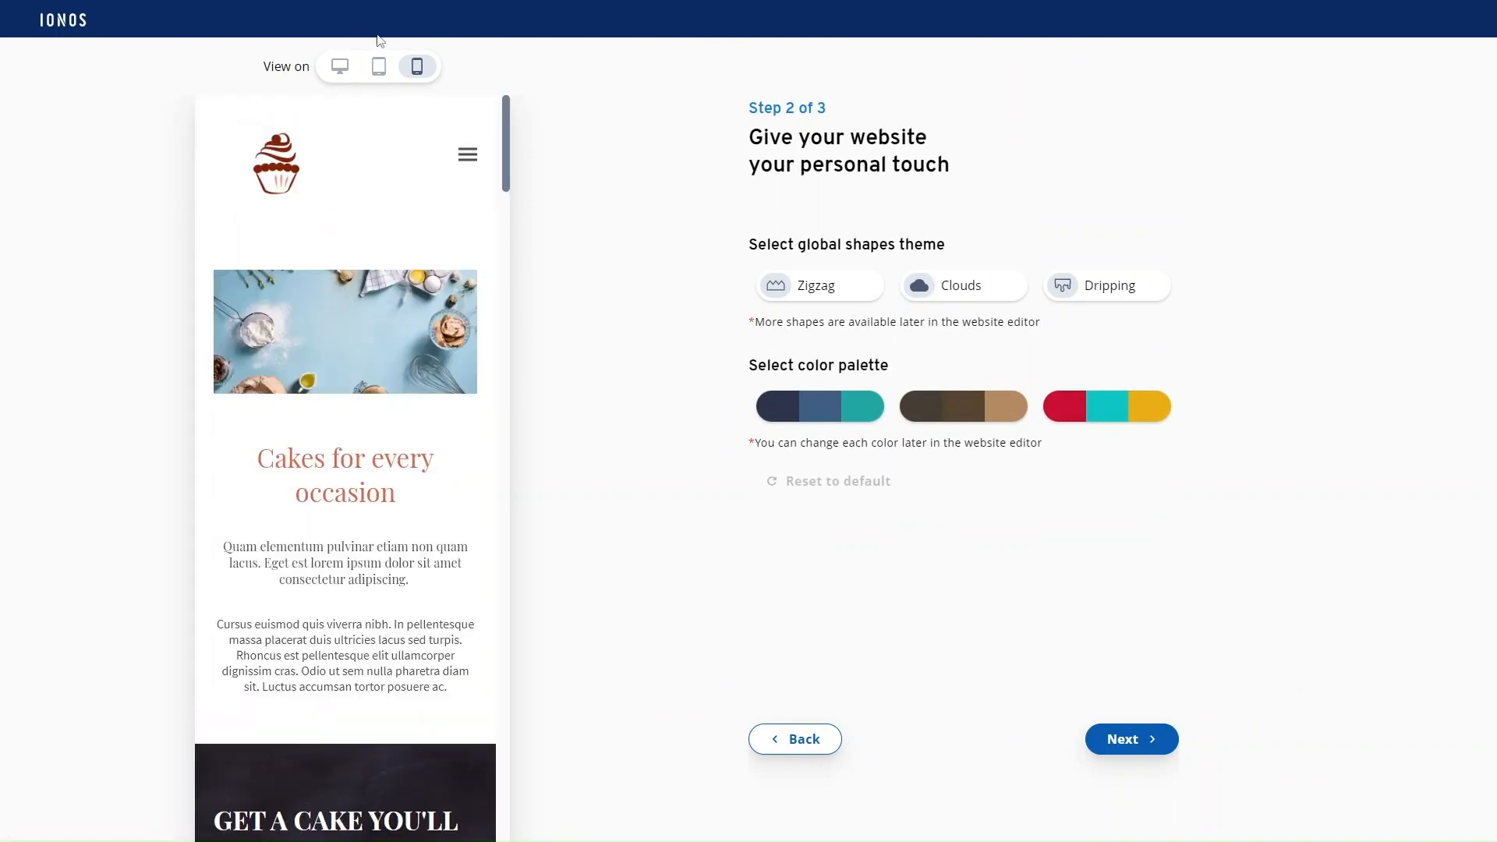
left_click(344, 67)
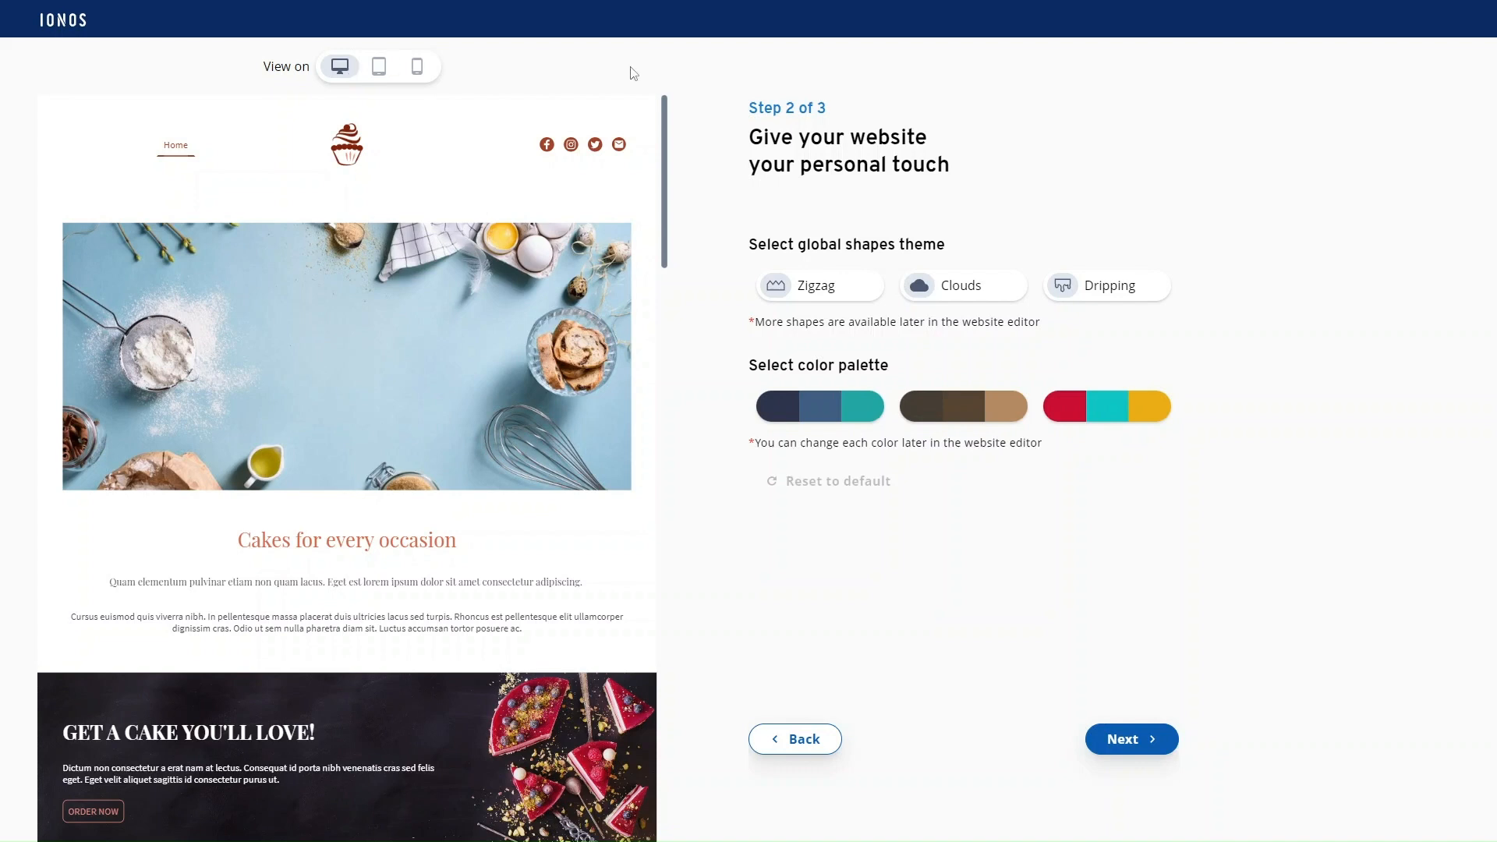
Step: Apply the red, turquoise and yellow colour palette to the Bakery template and proceed to the business information
left_click(1054, 401)
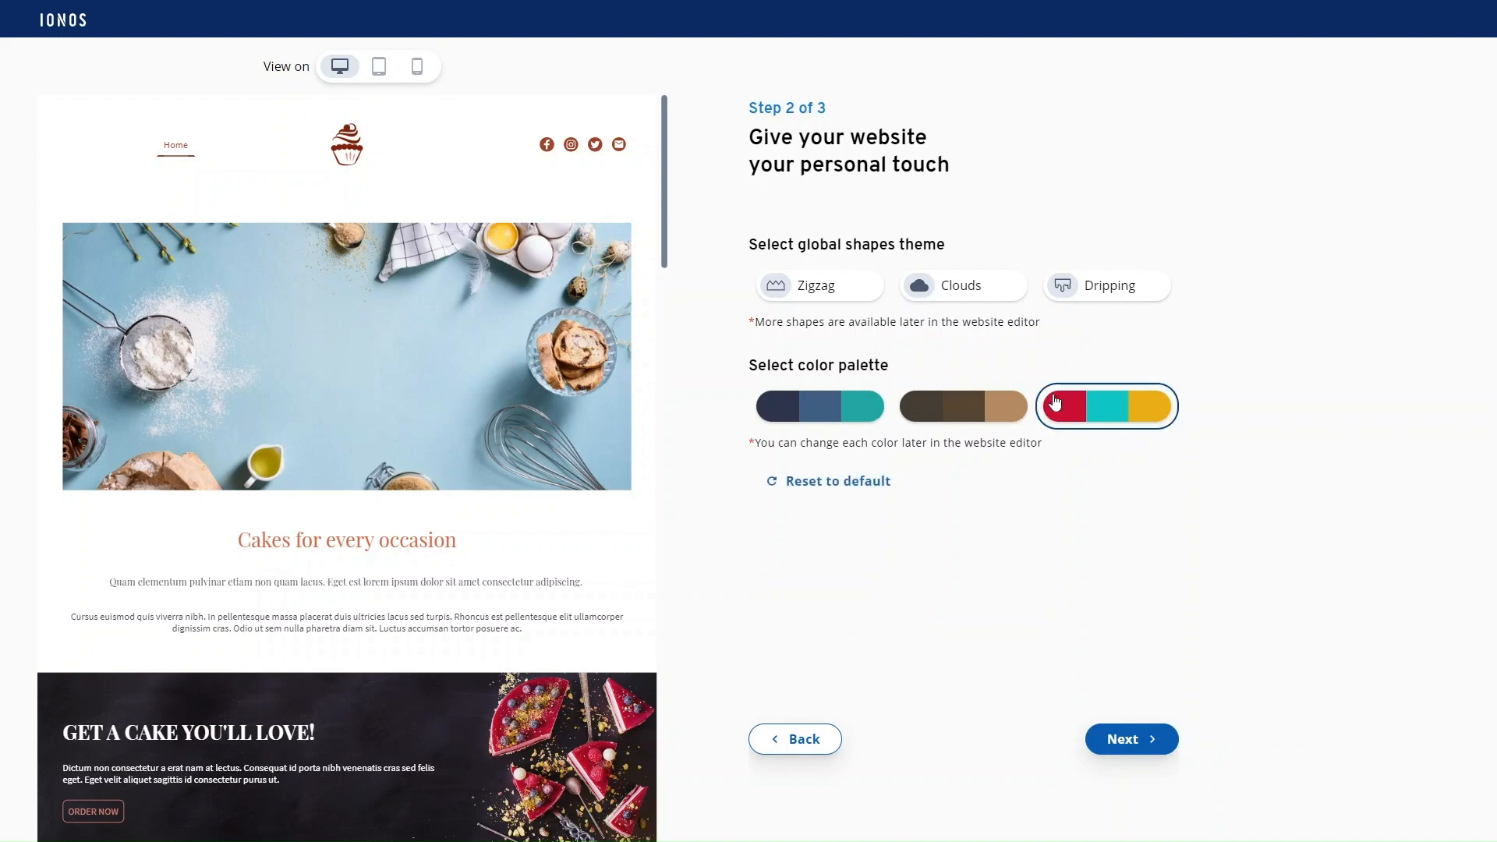
scroll(563, 528, "down", 5)
scroll(563, 529, "up", 5)
left_click(1120, 739)
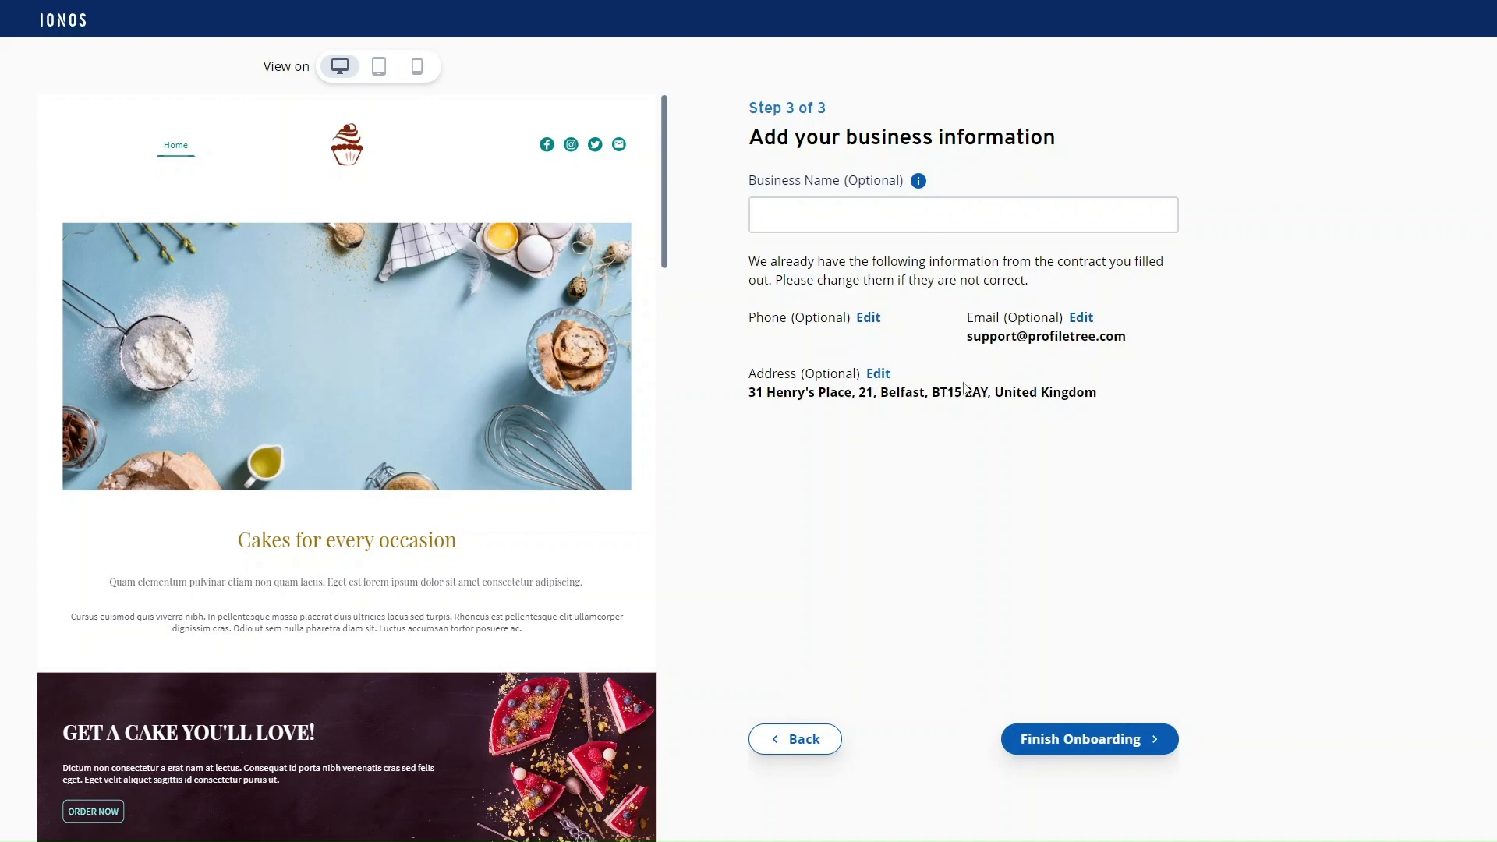
Step: Enter ProfileTree Bakes as the business name and finish the onboarding
left_click(838, 212)
type("P")
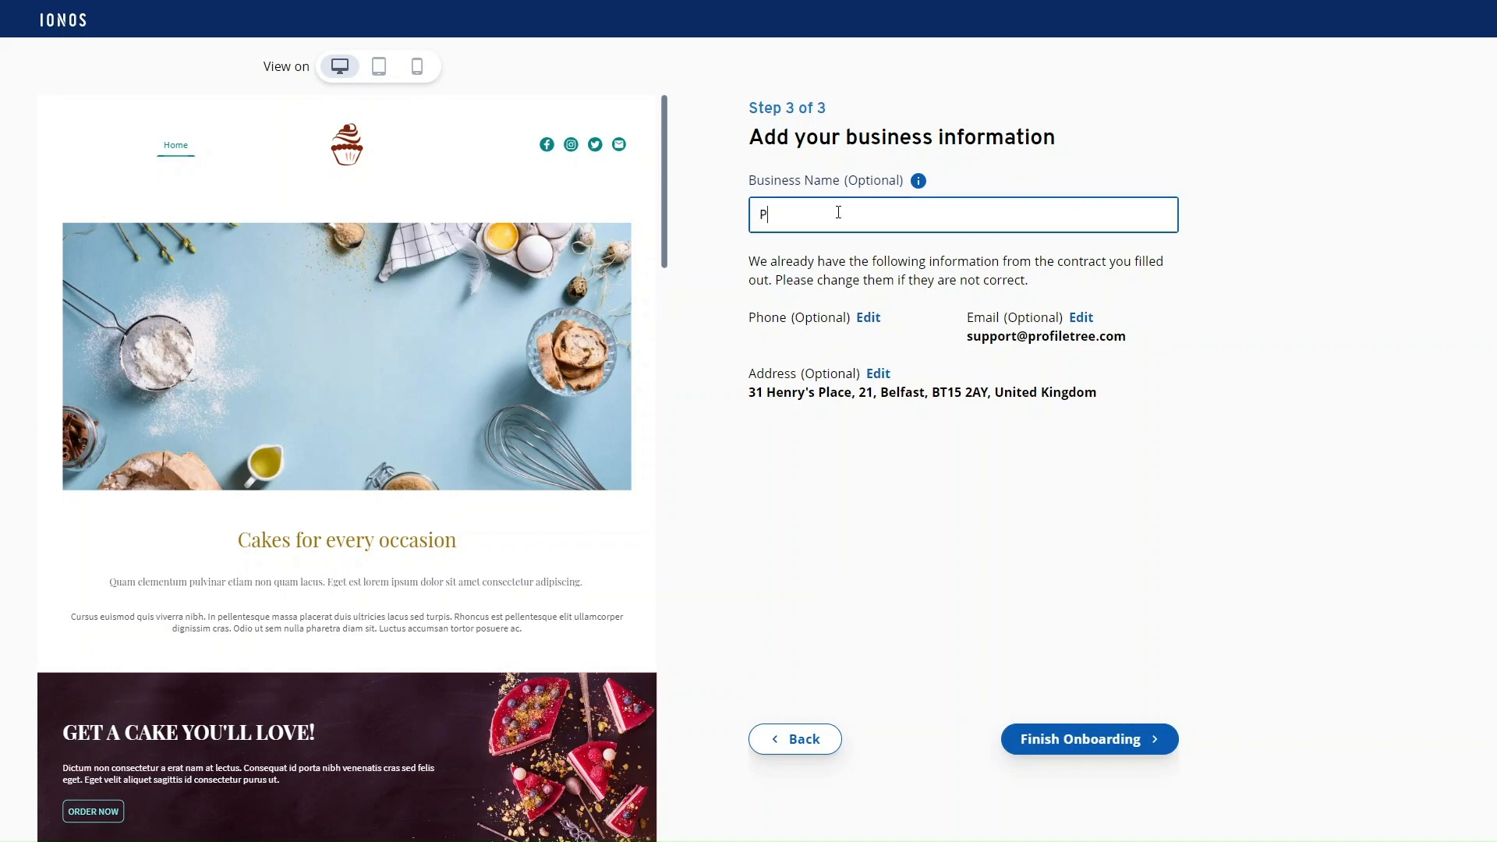
type("rofileTree")
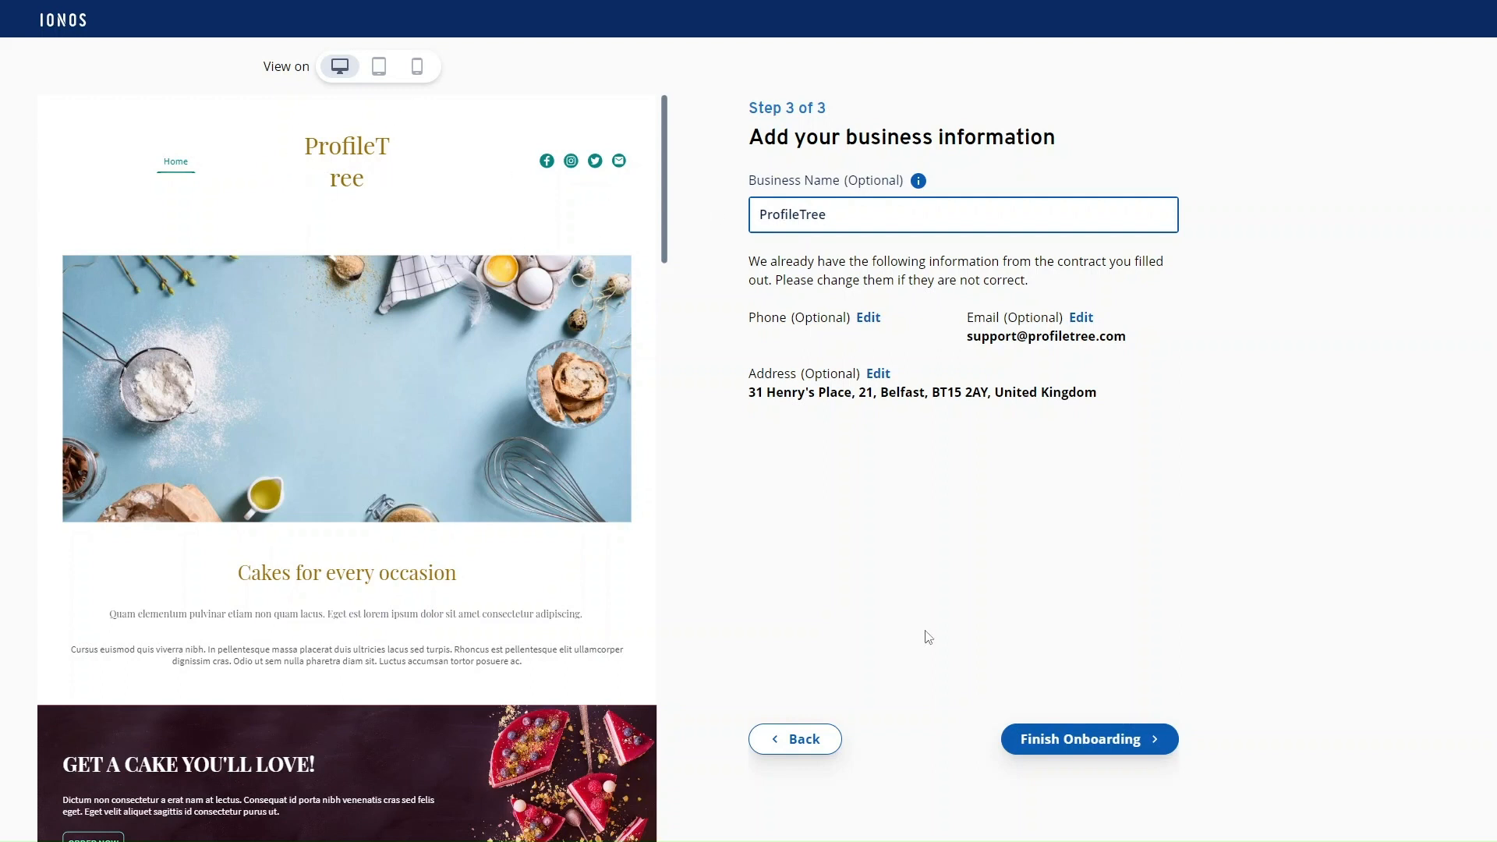
type("Bakes")
left_click(1066, 760)
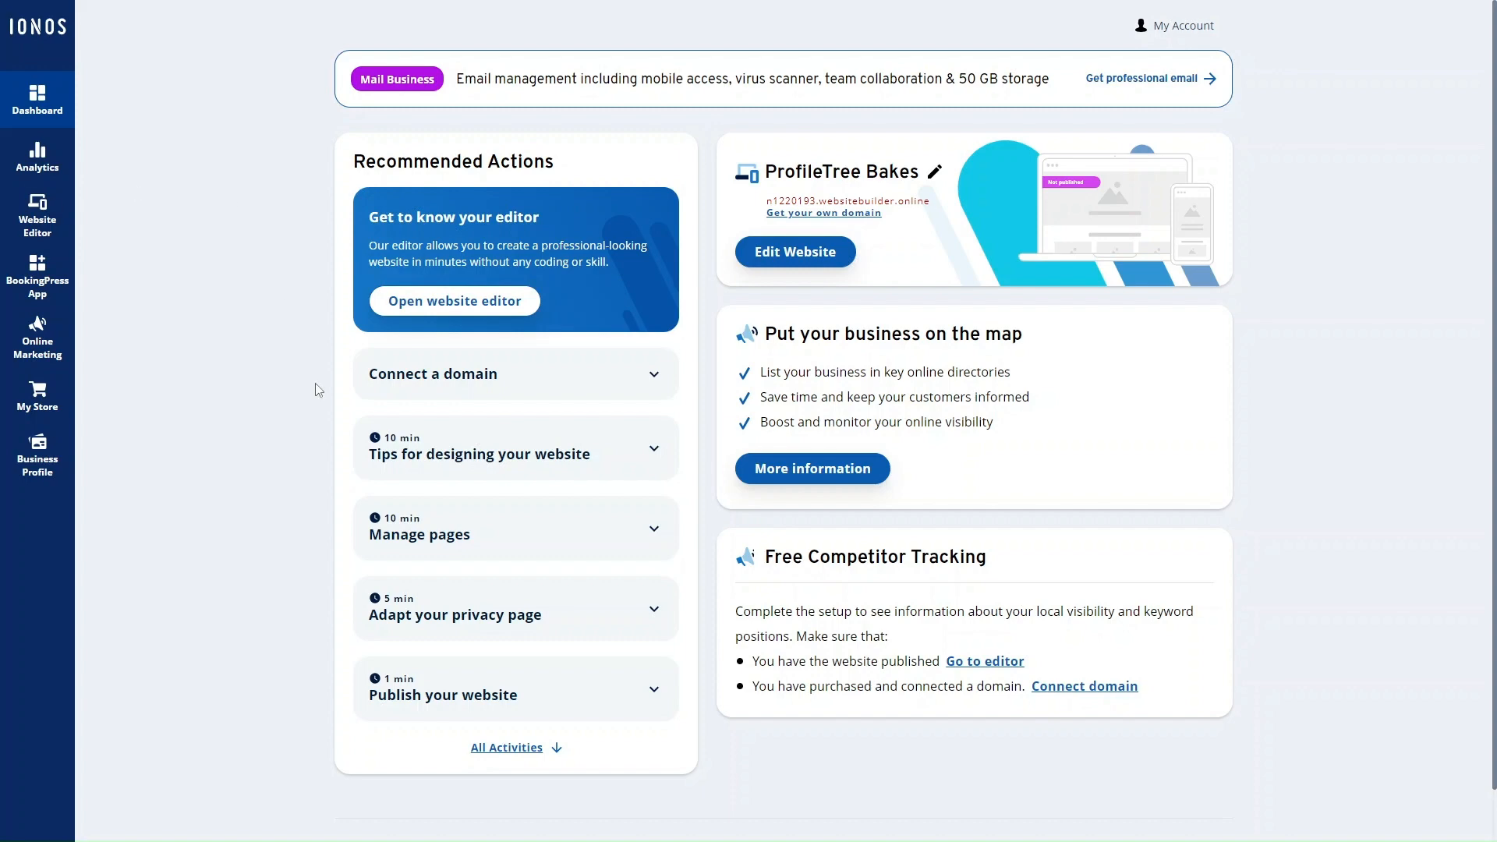
Step: Try to open the website's analytics from the dashboard and dismiss the notice
left_click(44, 168)
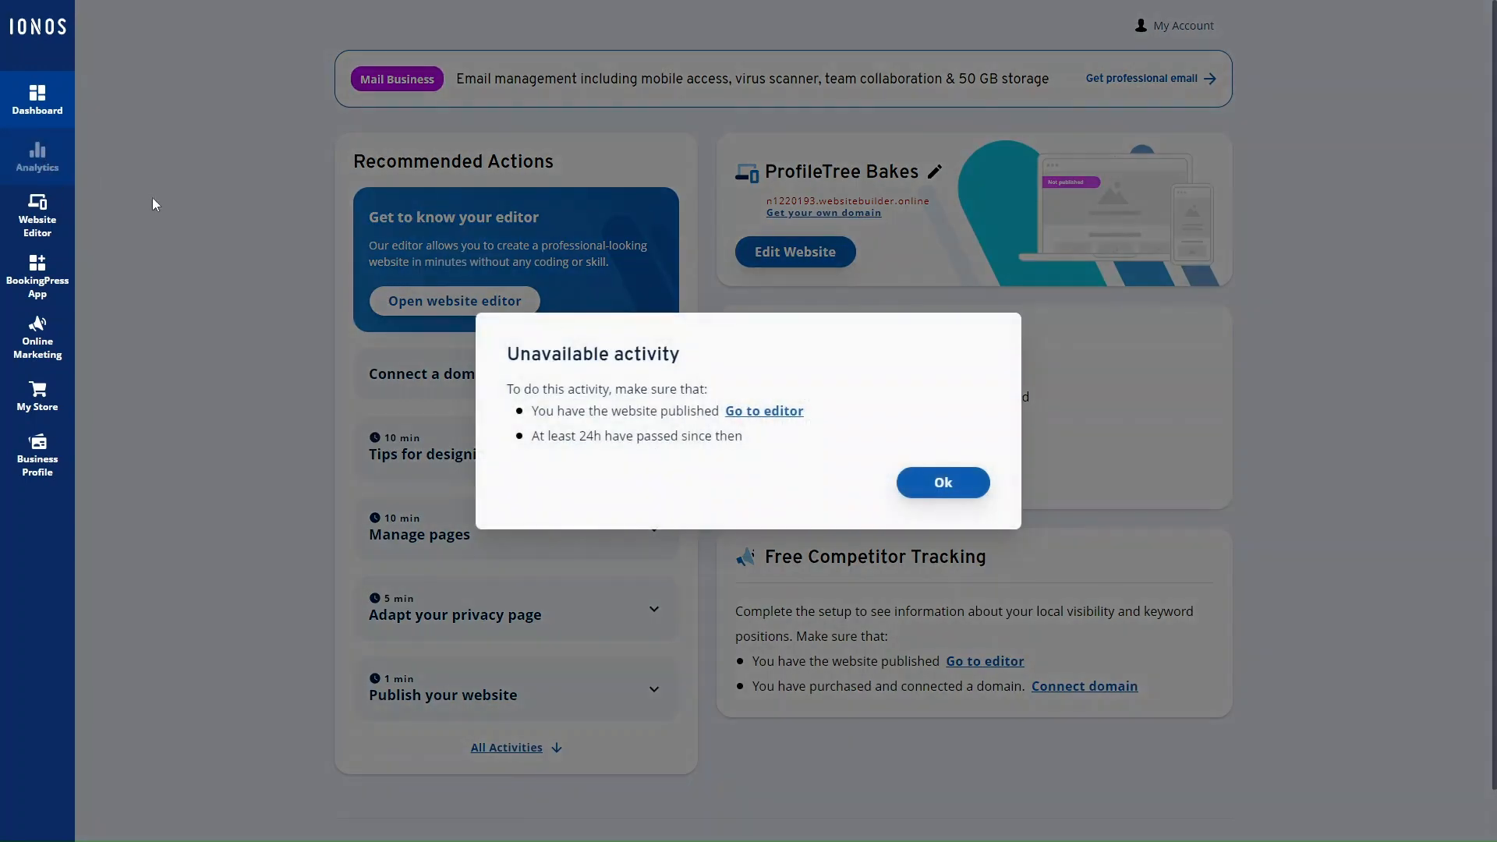
left_click(944, 483)
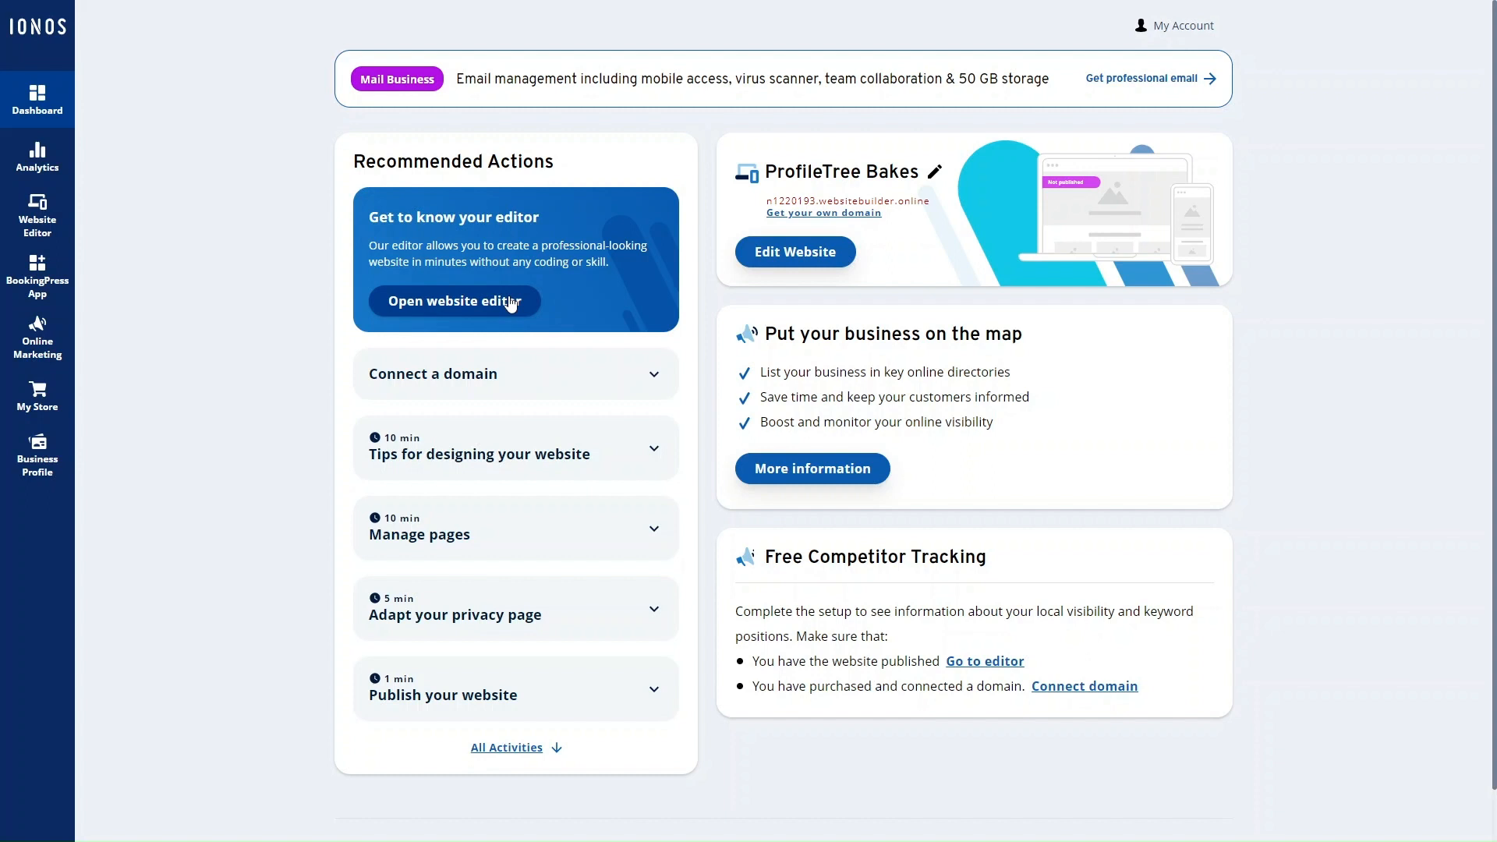
Step: Open the website editor, dismiss its introduction and look through the home page's section overview
left_click(511, 303)
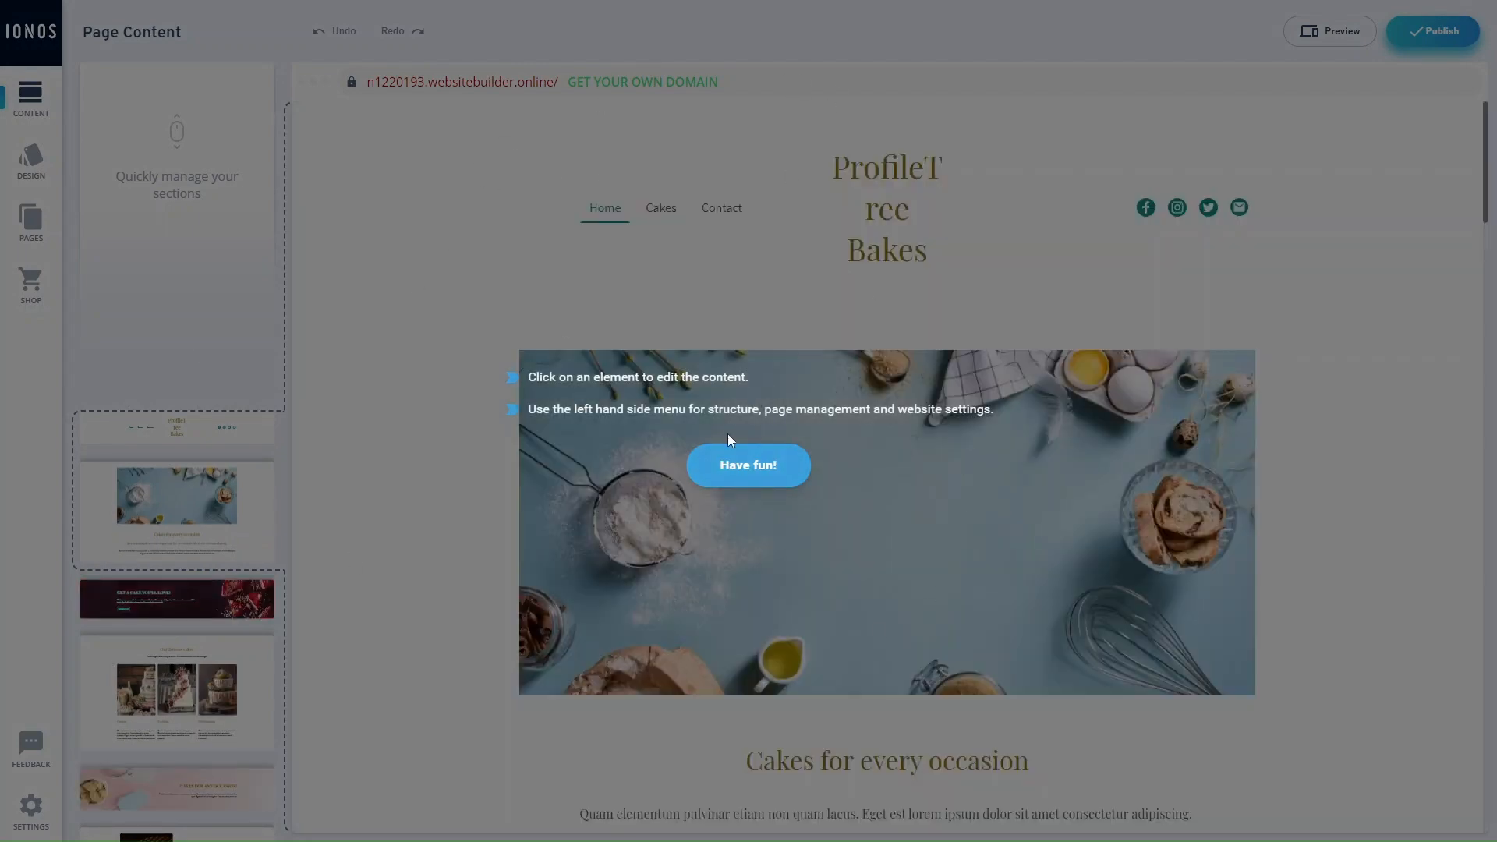
left_click(748, 470)
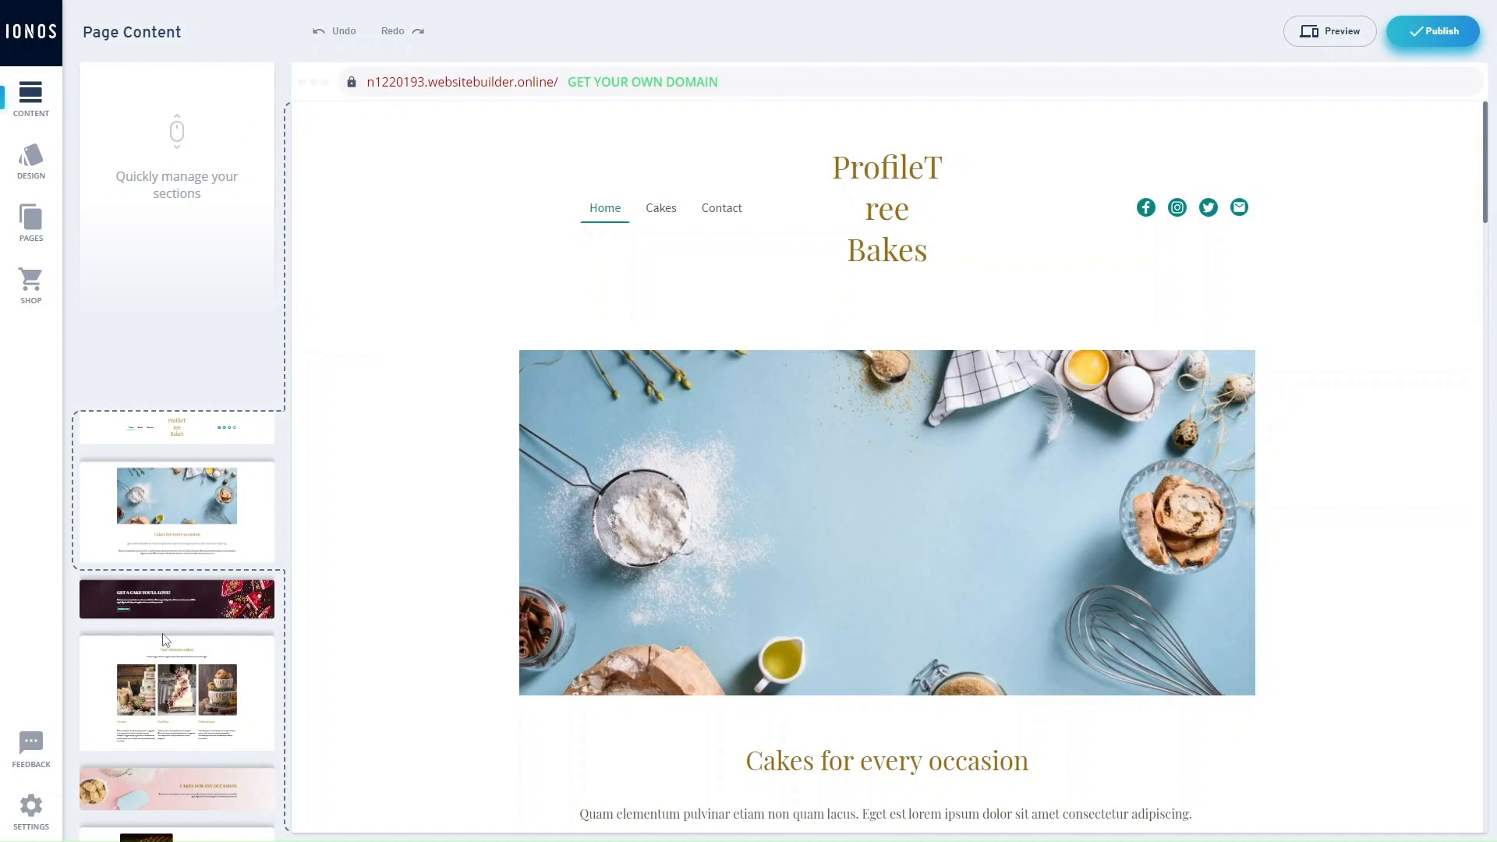
scroll(164, 639, "down", 4)
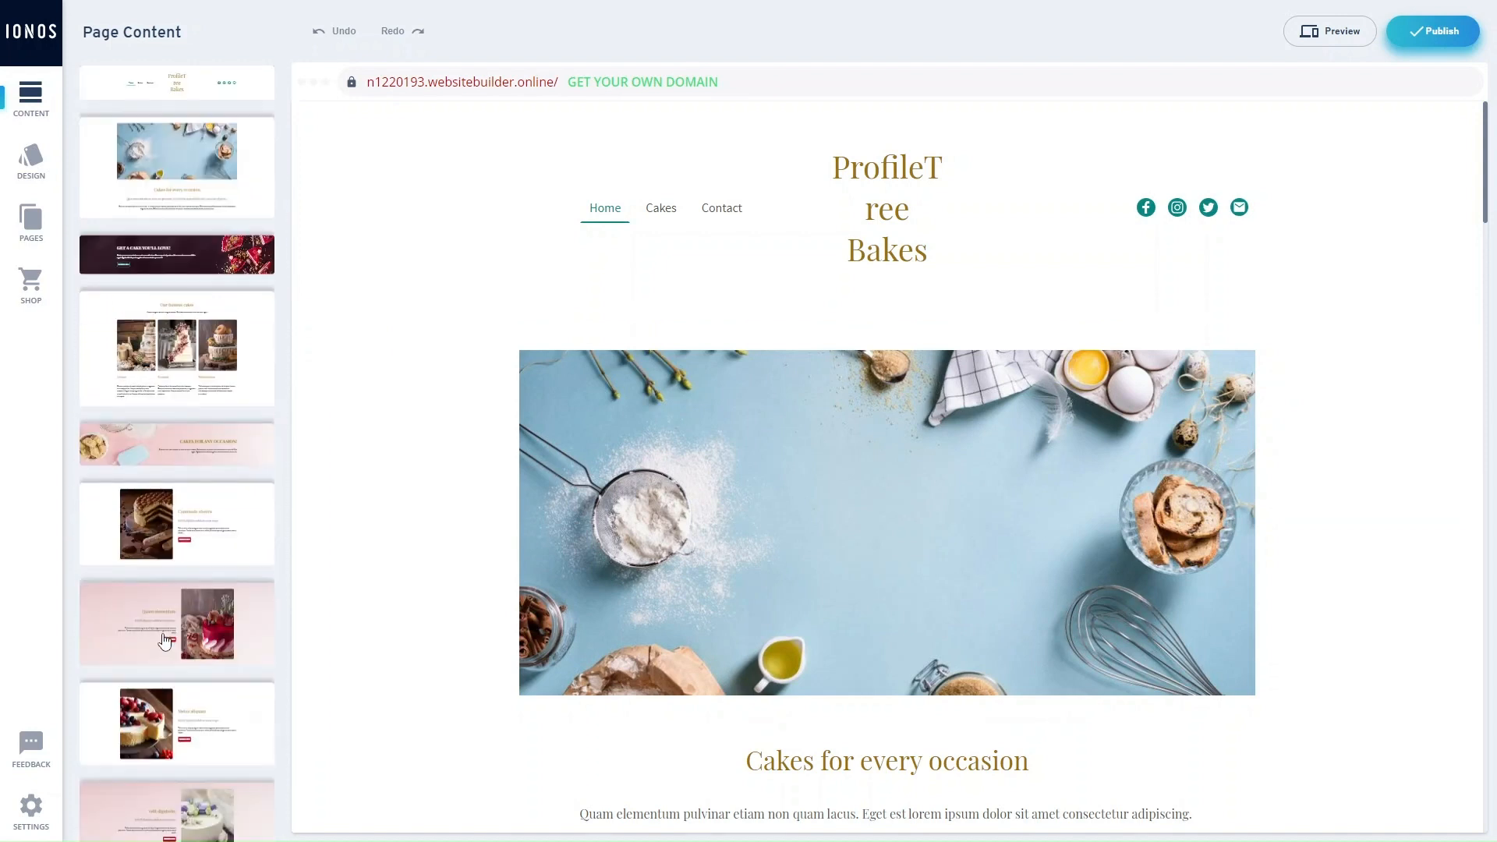
scroll(163, 639, "up", 4)
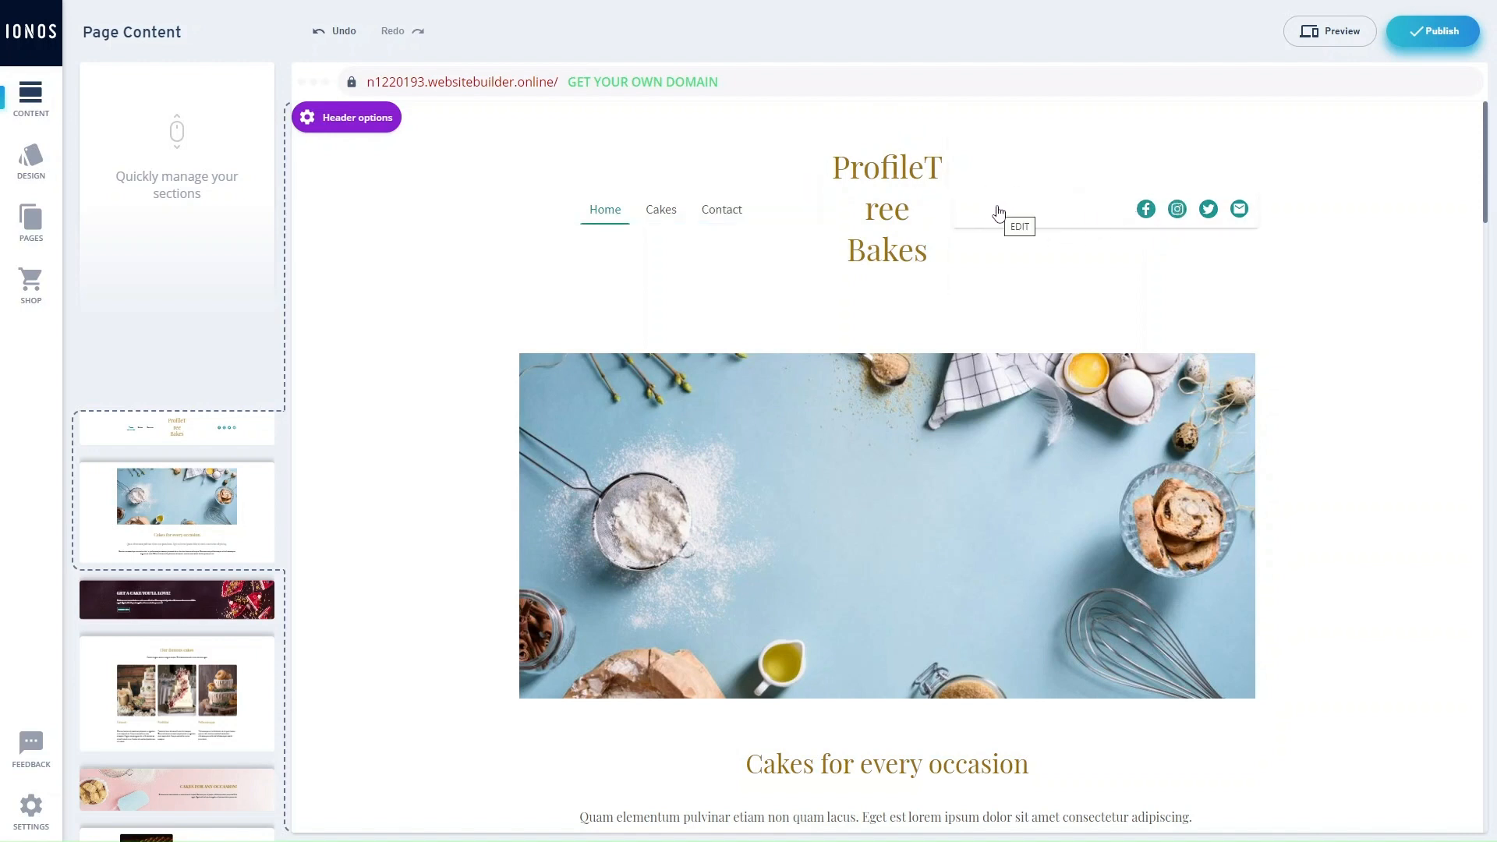
Step: Try the large and medium sizes on the header's social media icons and set them back to small
left_click(1098, 225)
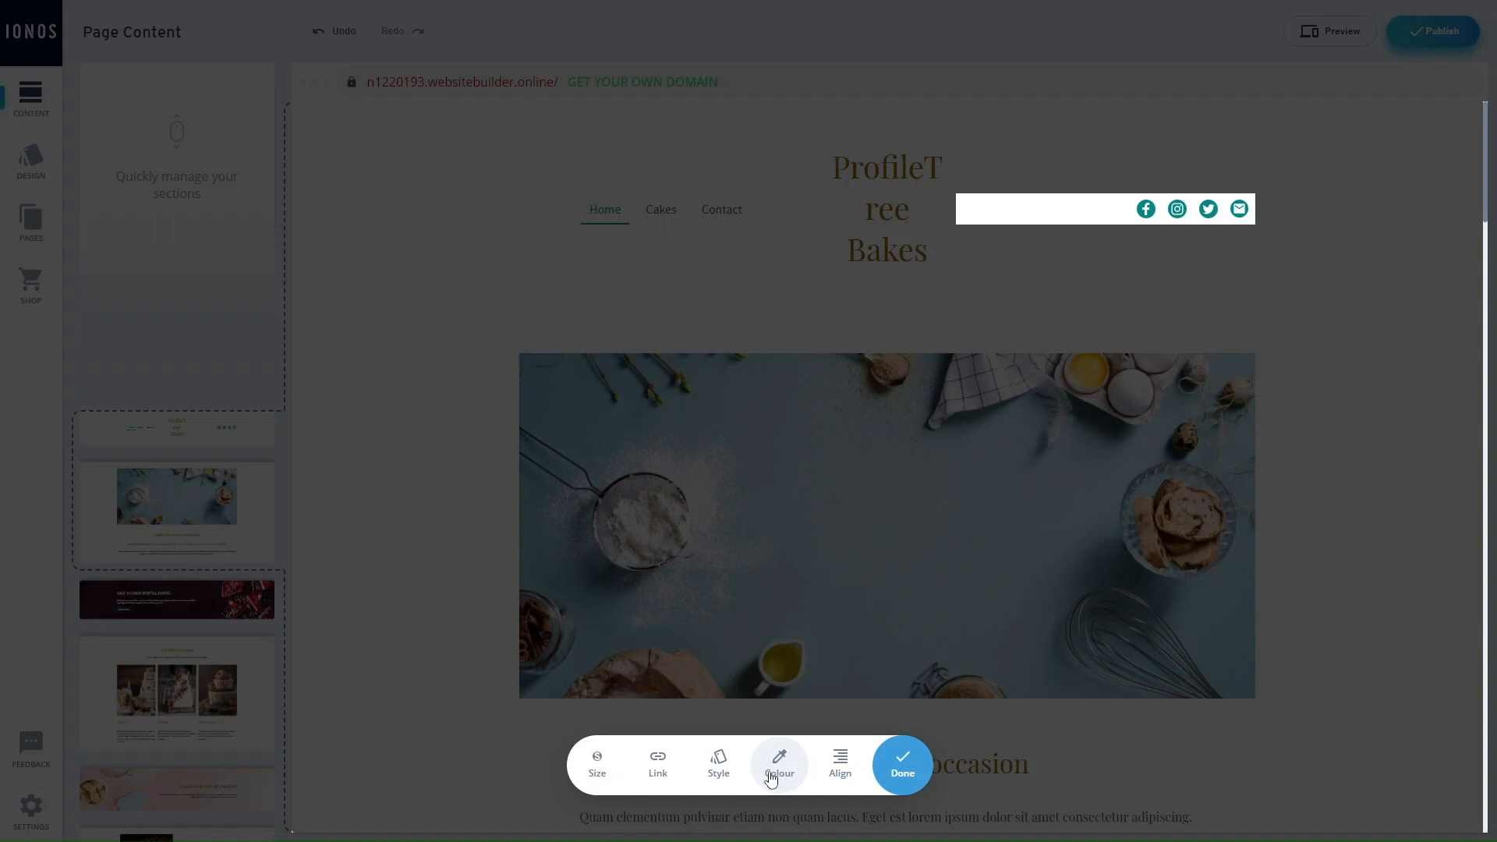
left_click(597, 772)
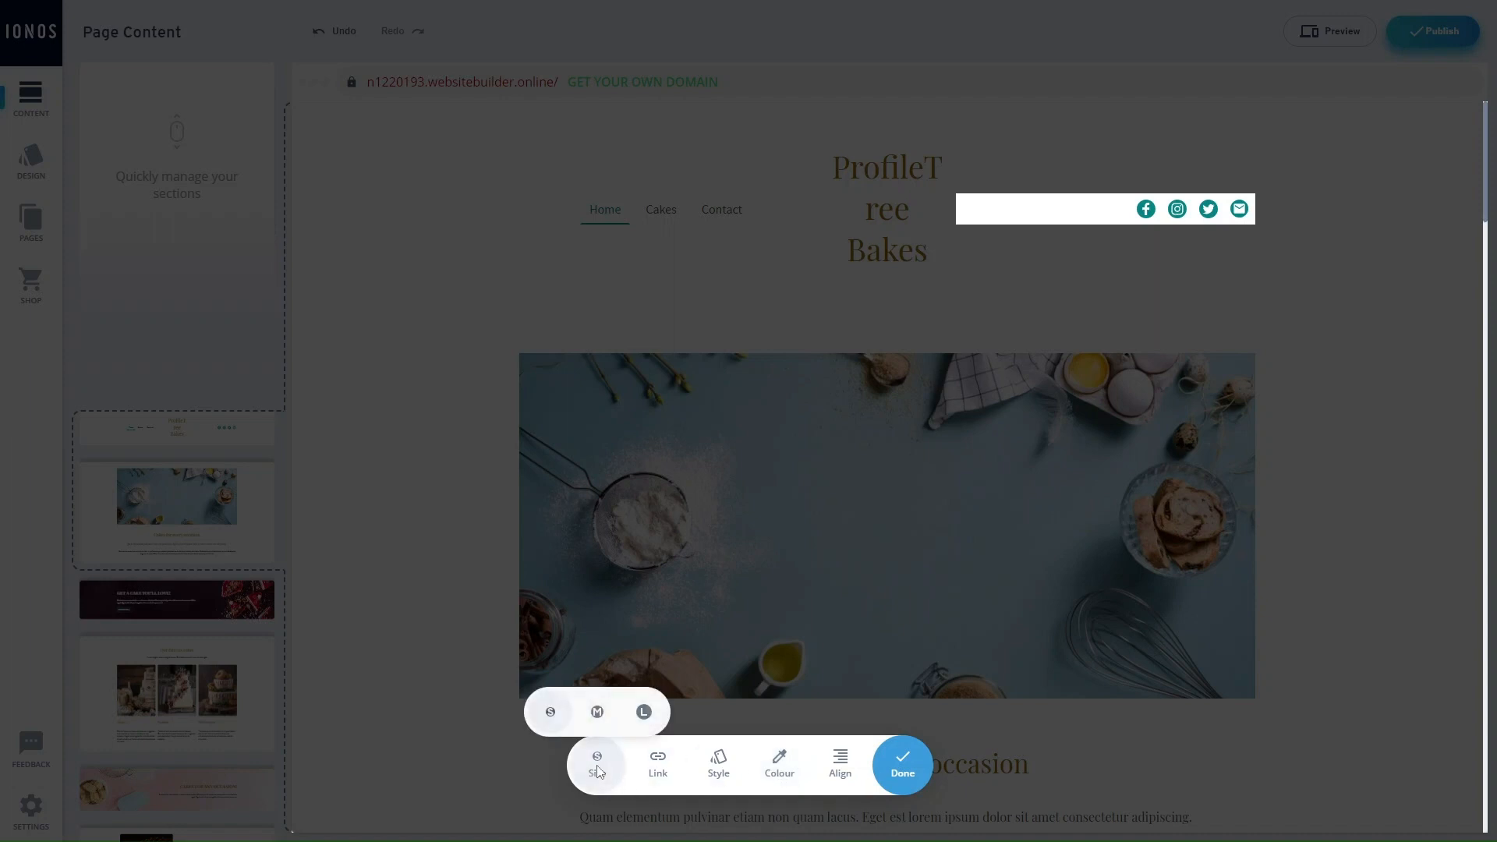
left_click(644, 712)
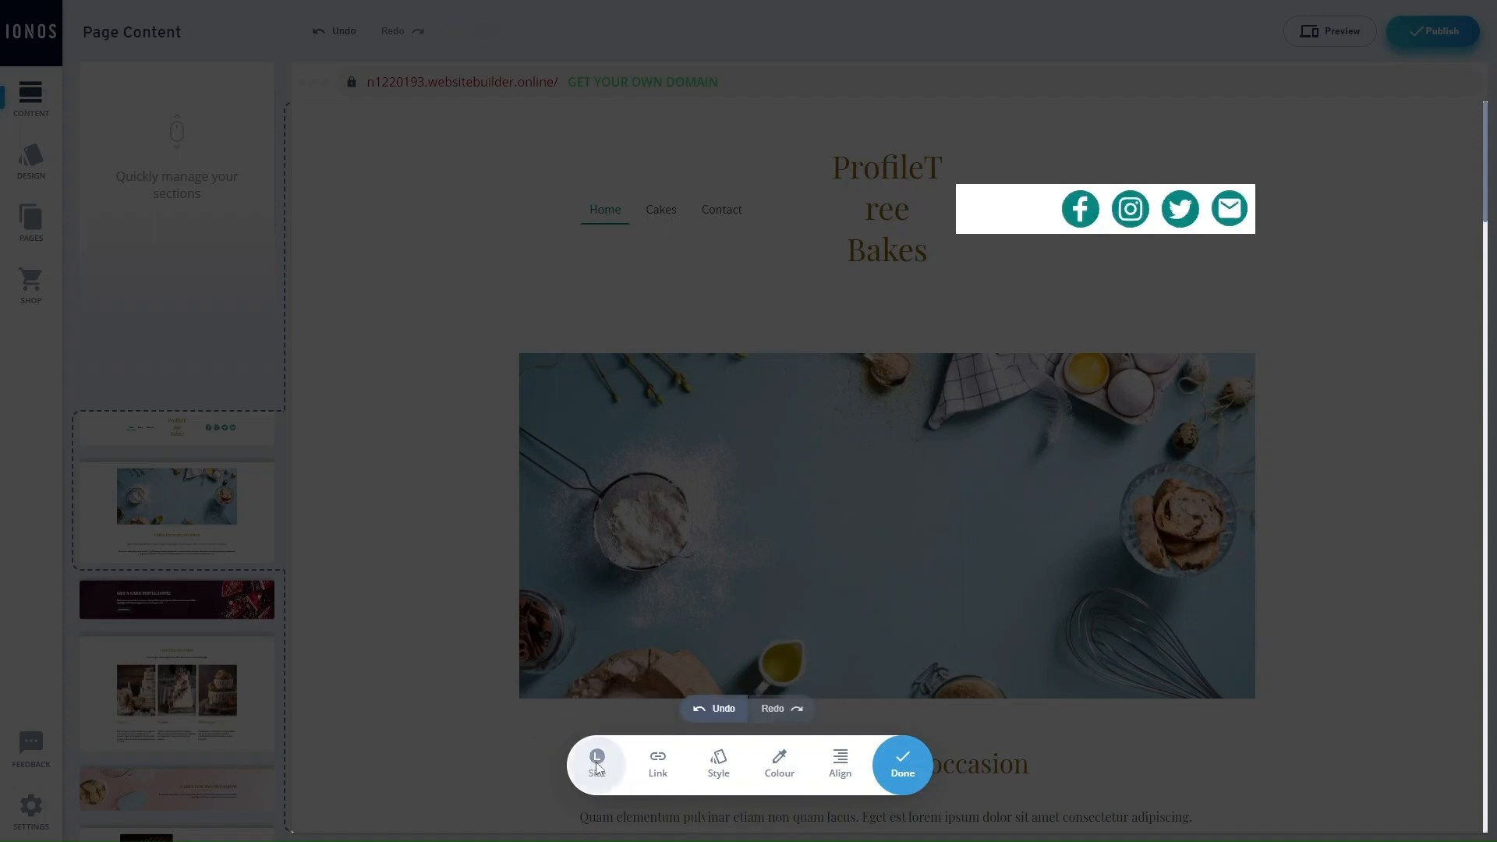
left_click(597, 761)
left_click(601, 713)
left_click(598, 757)
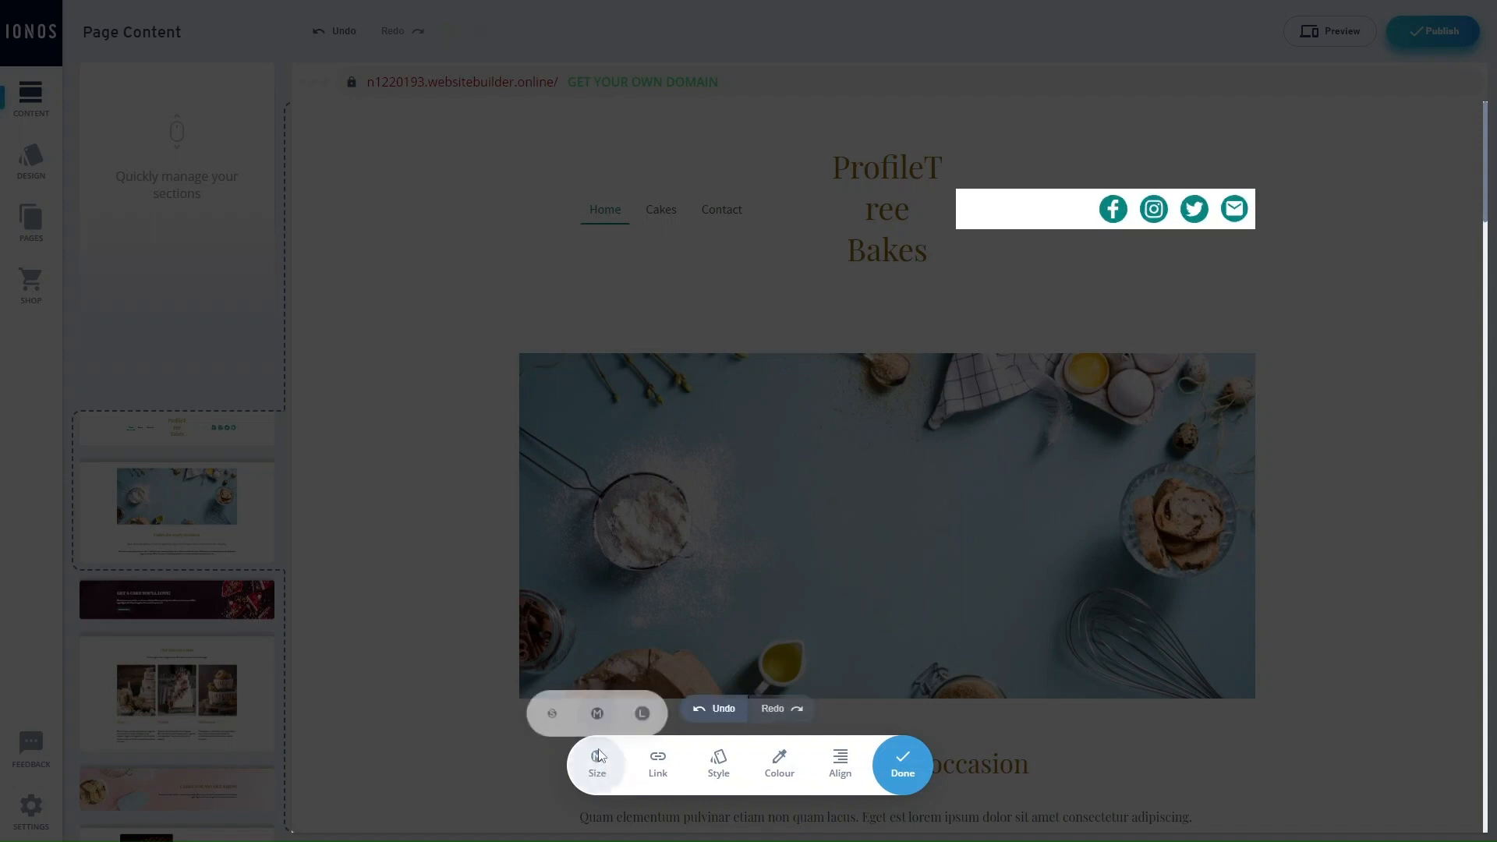
left_click(555, 711)
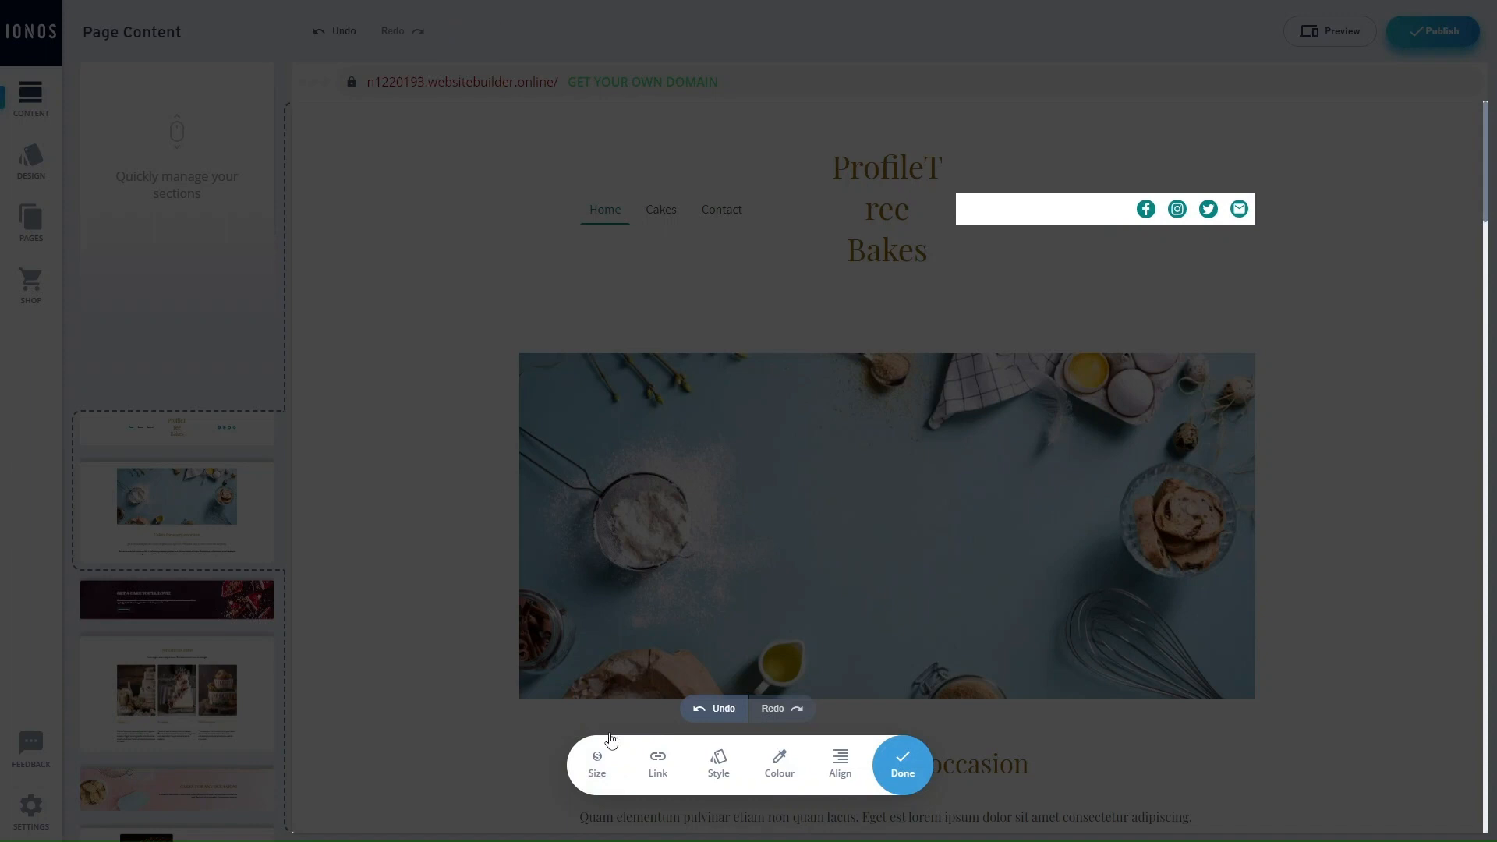
left_click(670, 770)
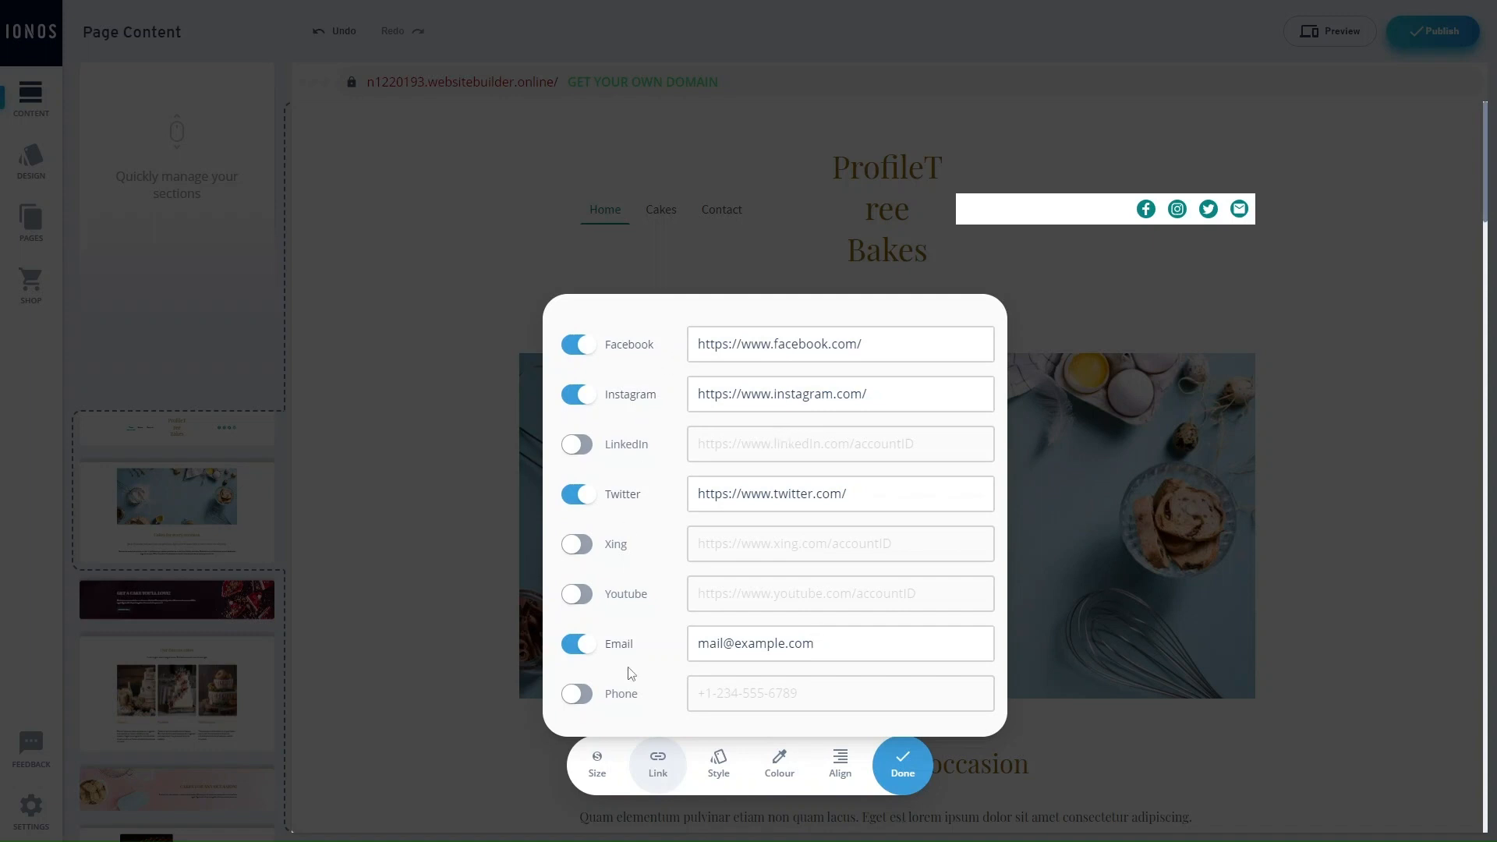
left_click(574, 601)
left_click(713, 605)
type("https://www.youtube.com/user/ProfileTree")
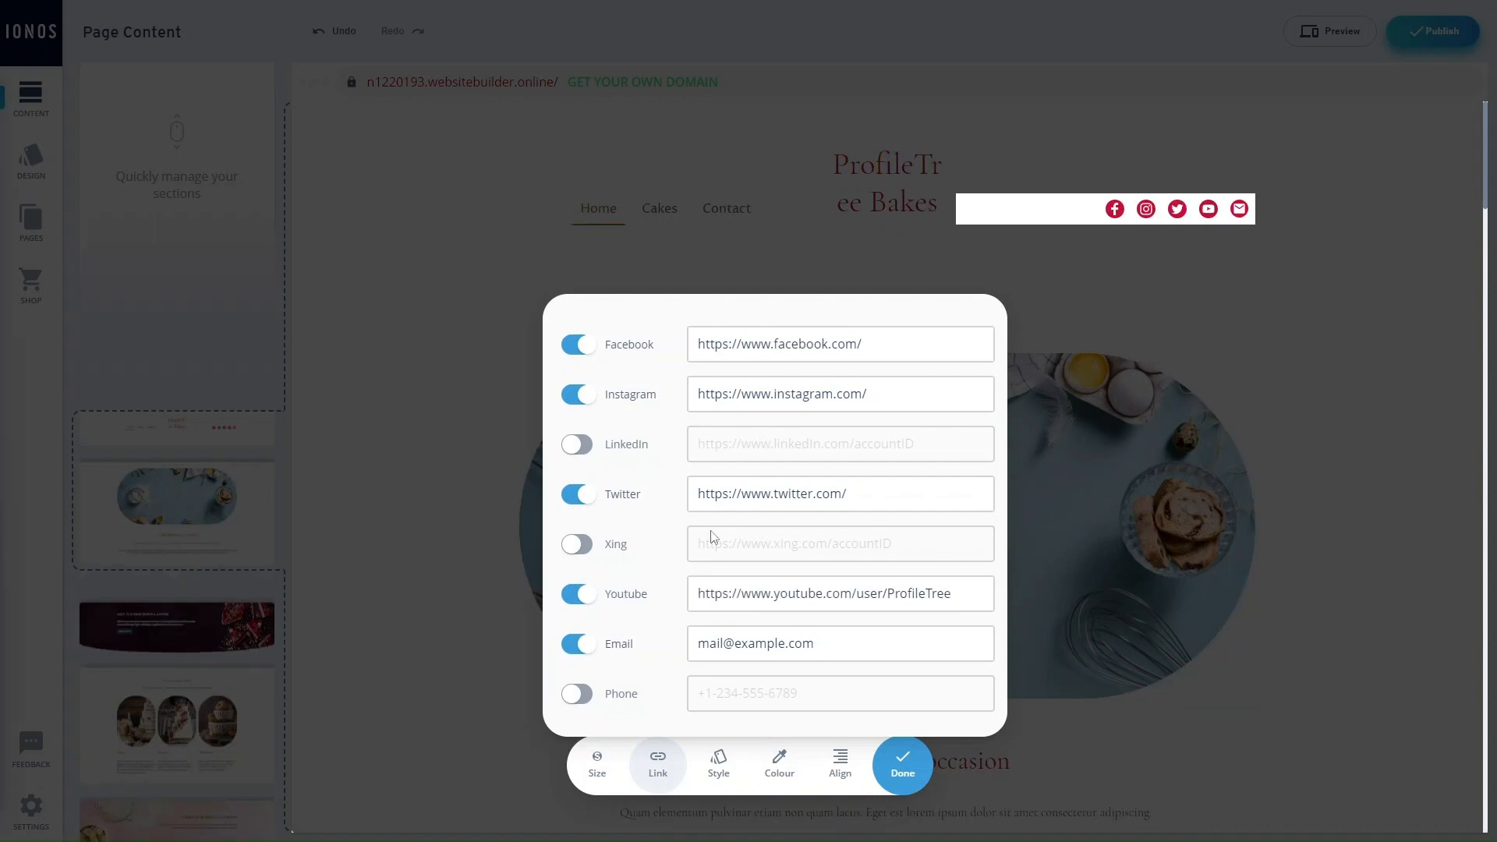
left_click(781, 589)
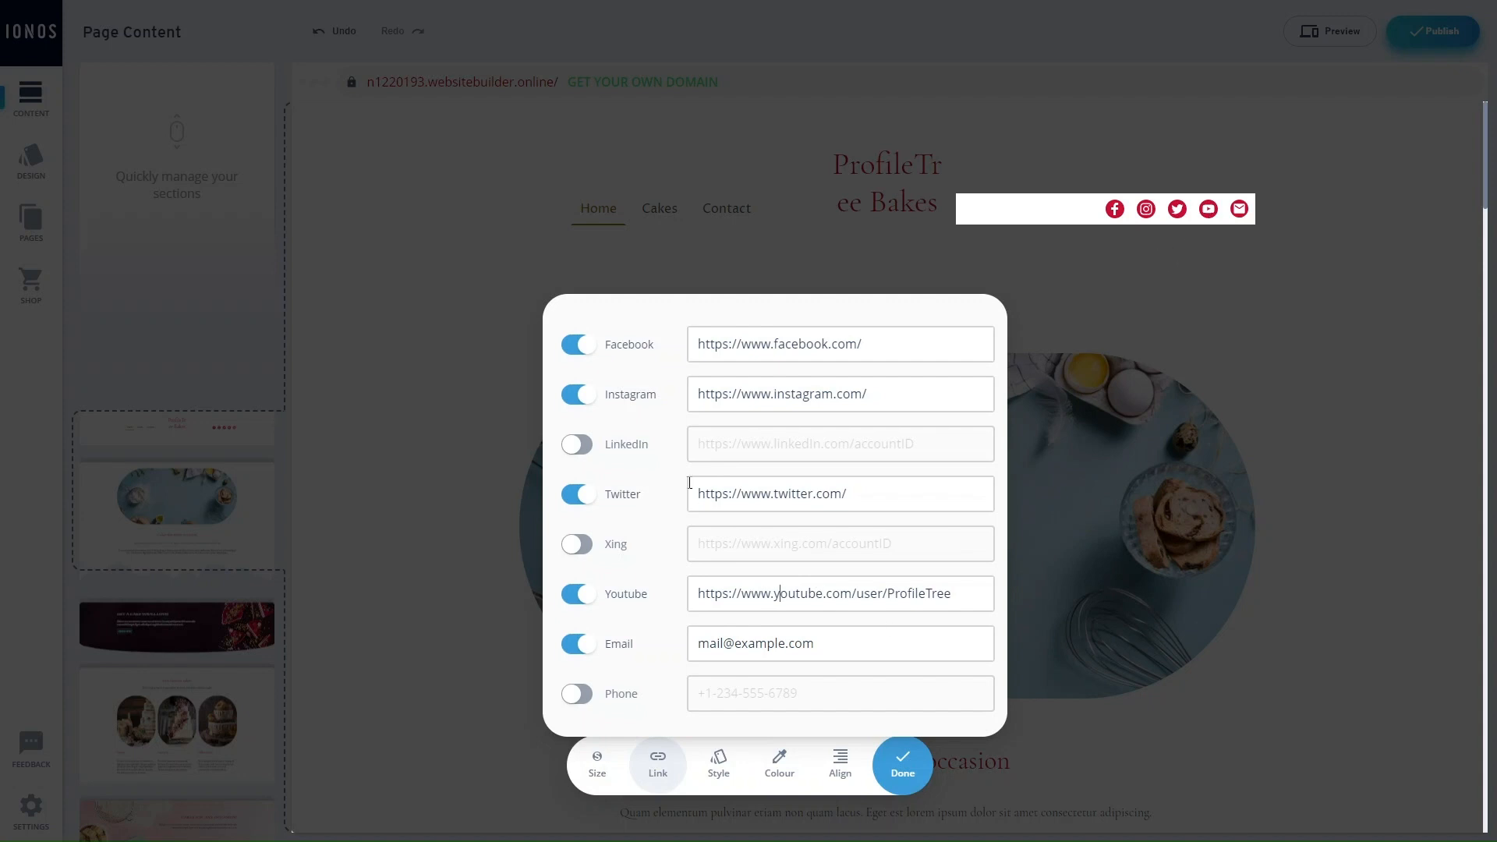
Step: Turn off the Instagram link and restyle the social icons with an outline fill in the theme's turquoise
left_click(591, 397)
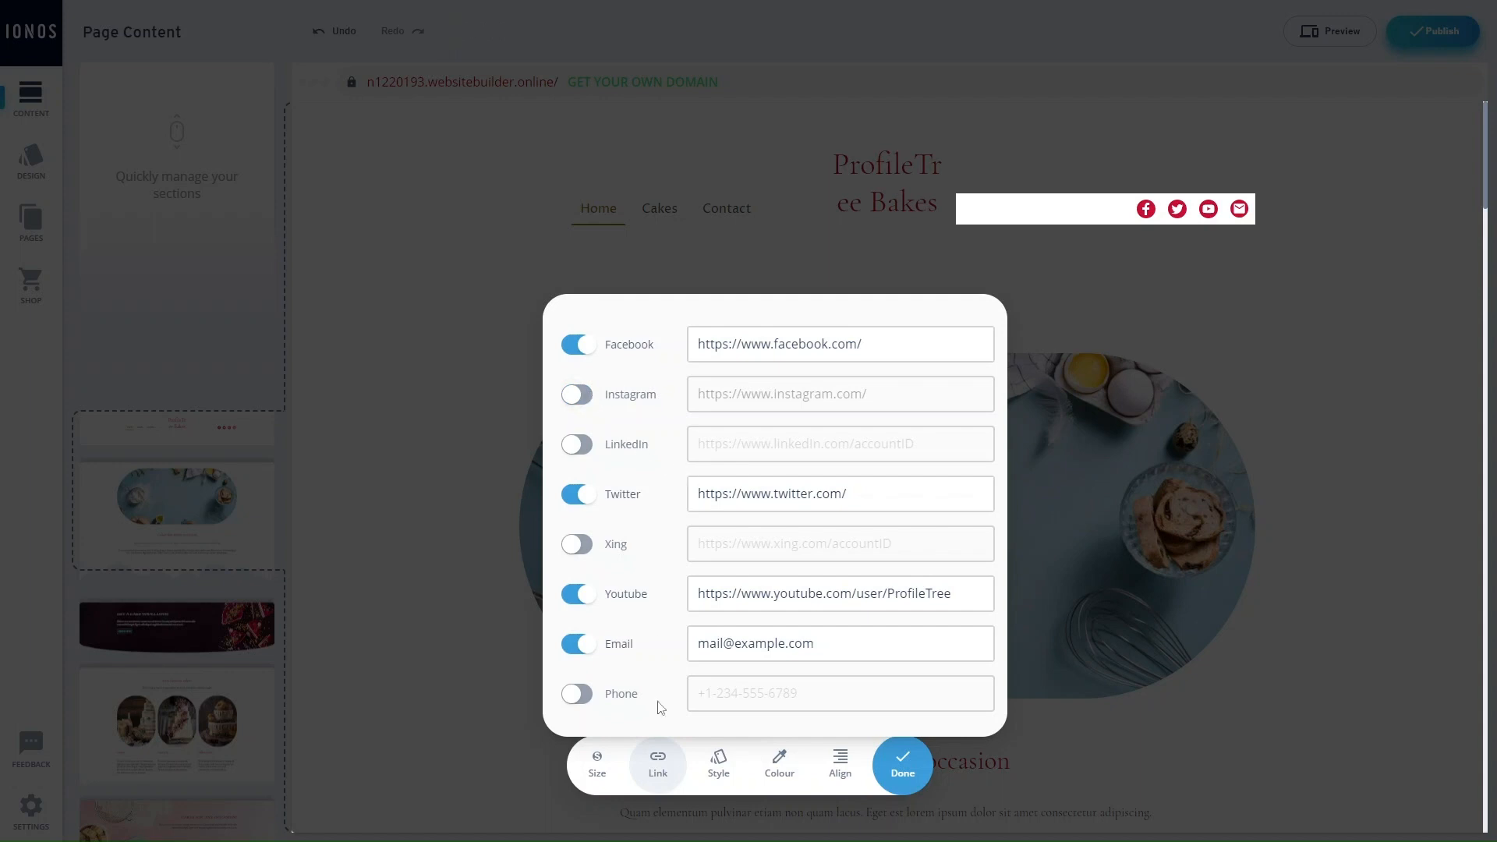
left_click(723, 768)
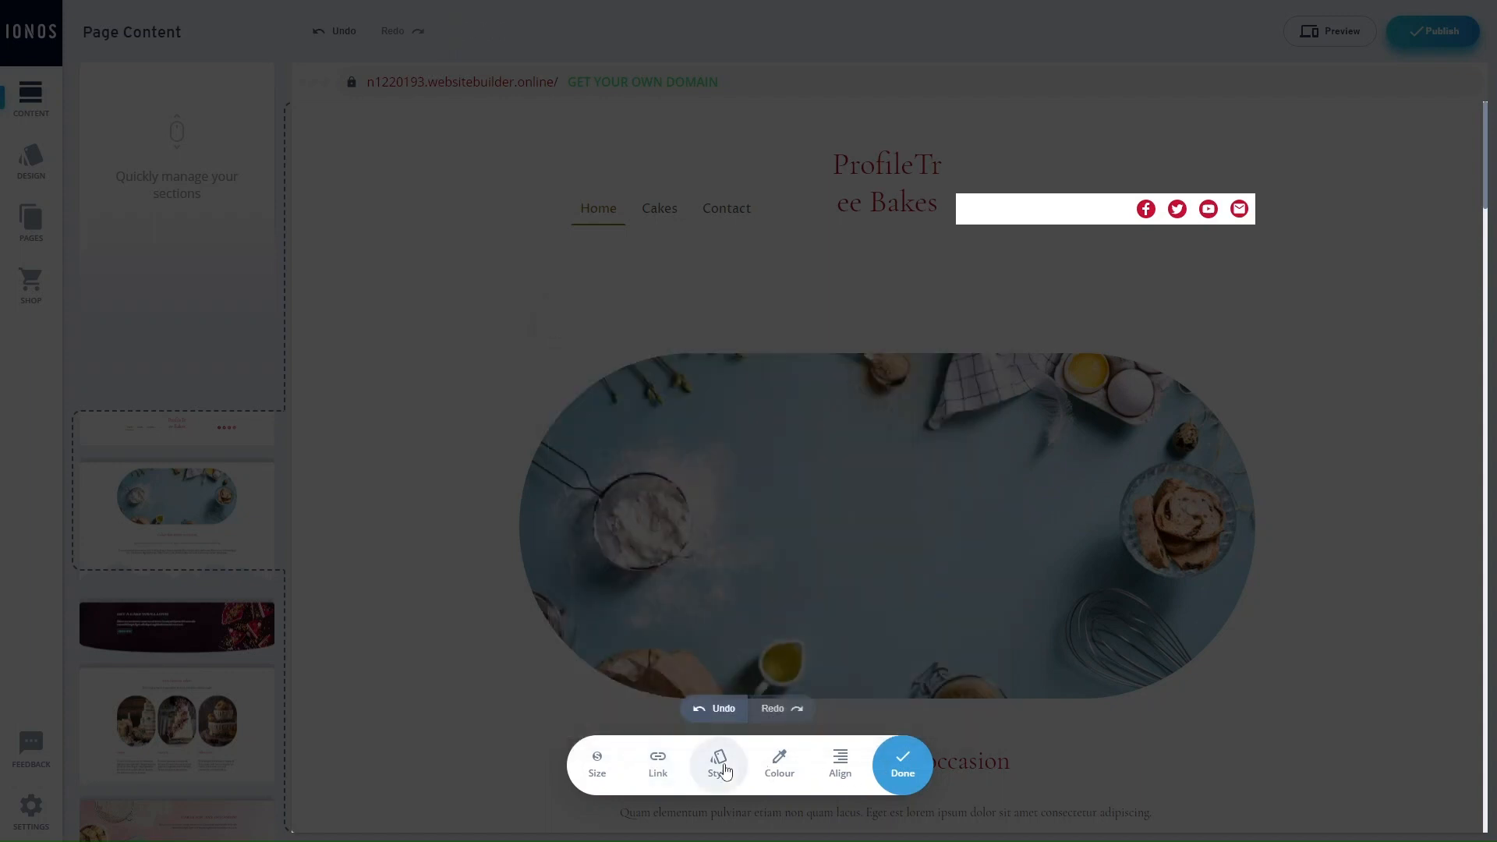
left_click(725, 597)
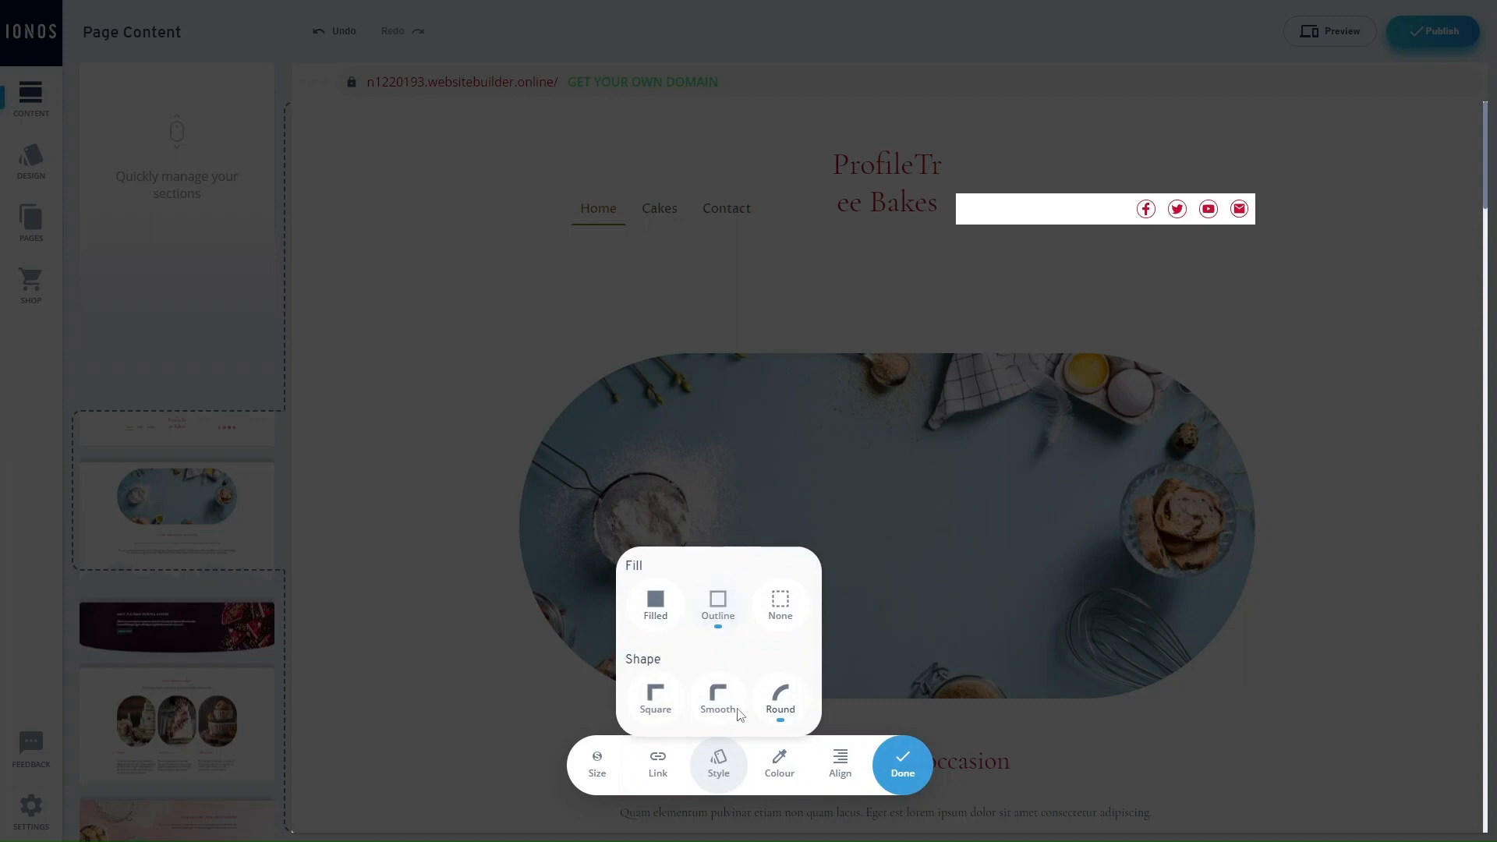
left_click(771, 763)
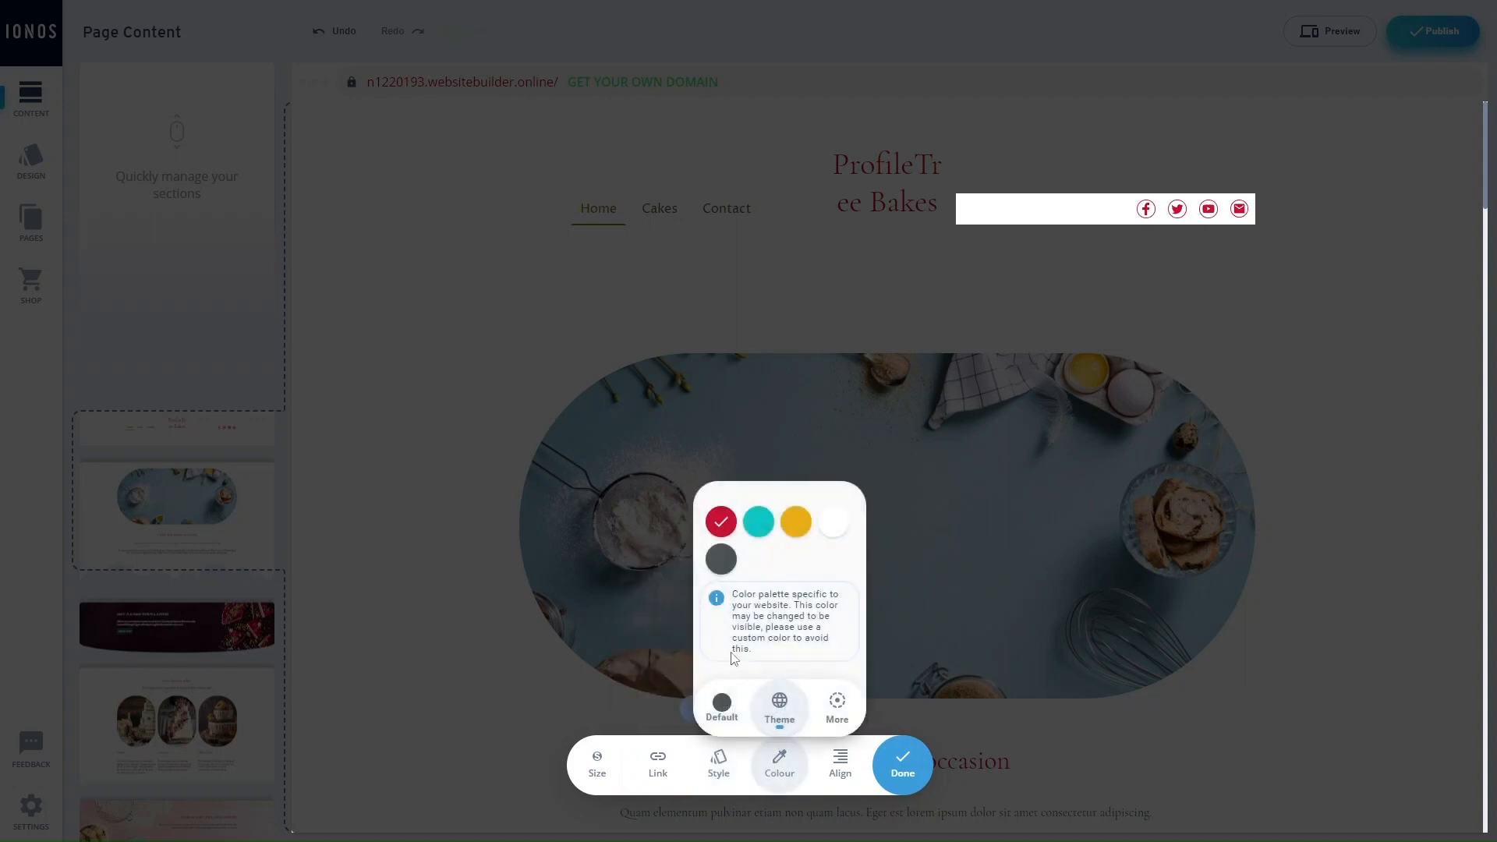
left_click(758, 518)
left_click(675, 760)
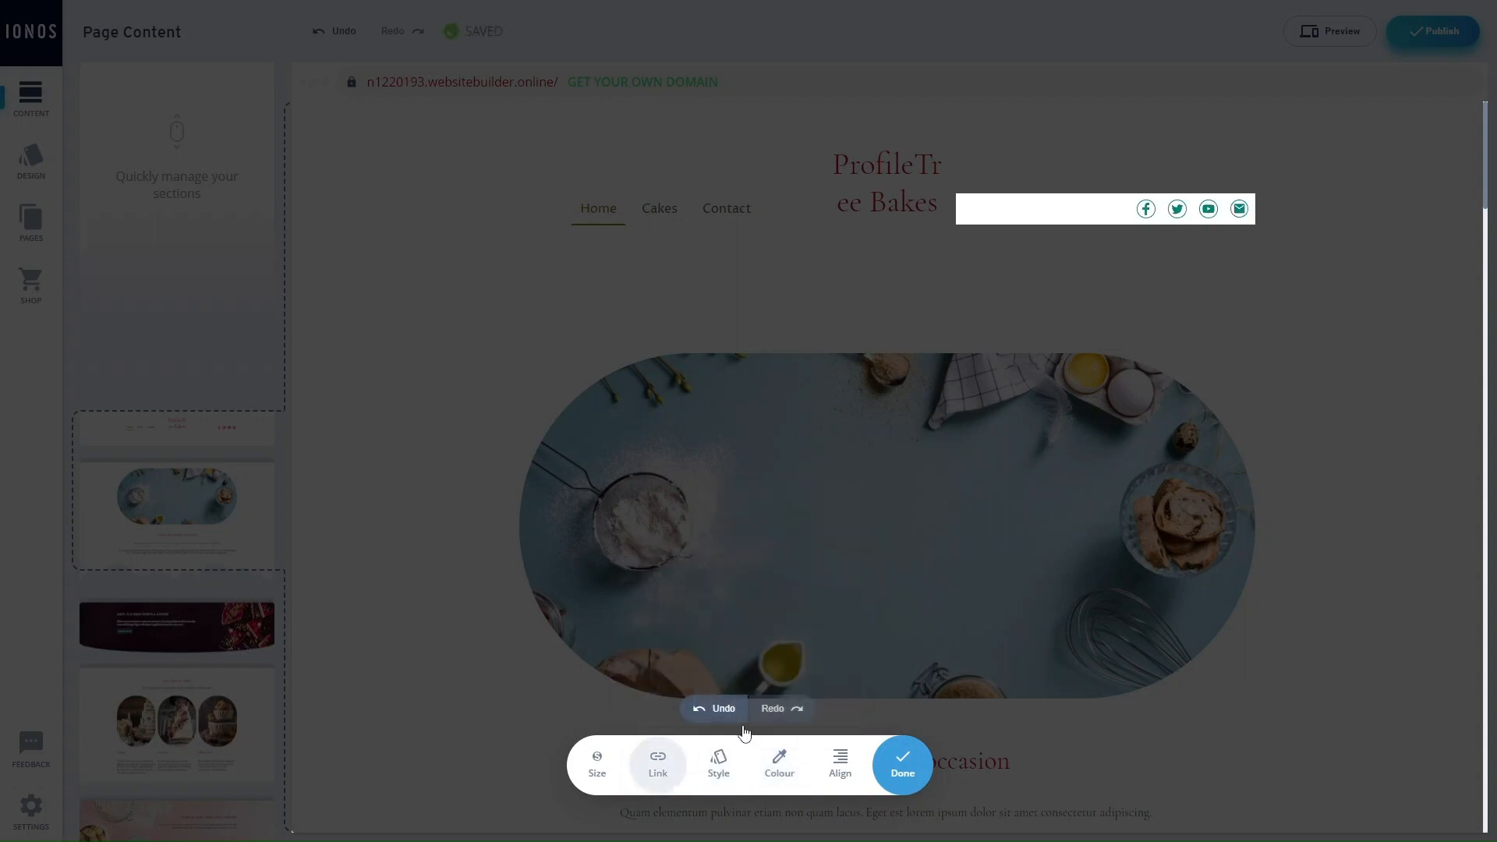
left_click(718, 767)
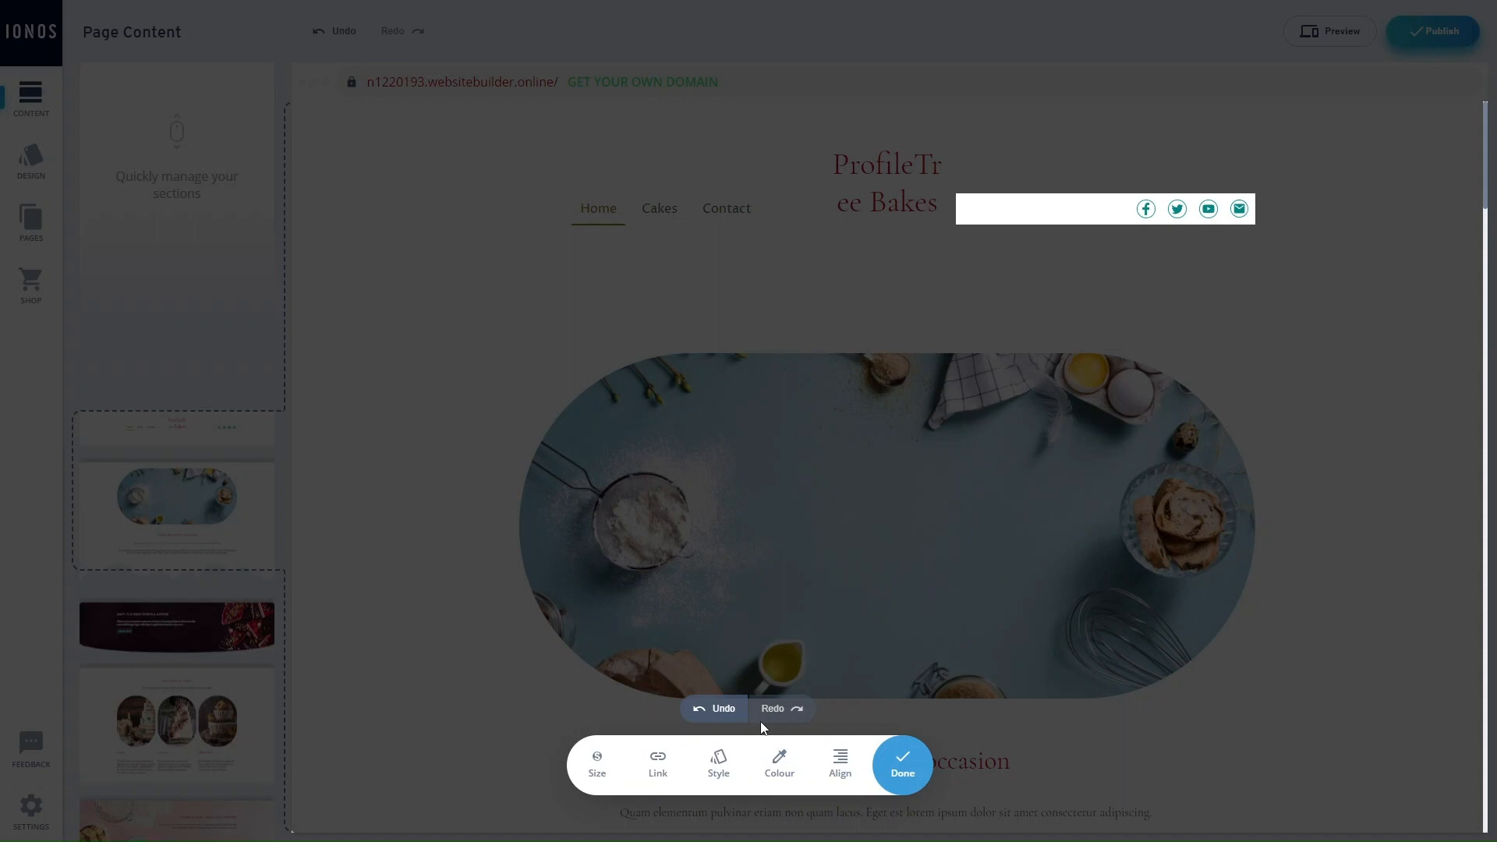
Step: Undo the Instagram removal and the outline and turquoise changes, and finish editing the social icons
left_click(716, 707)
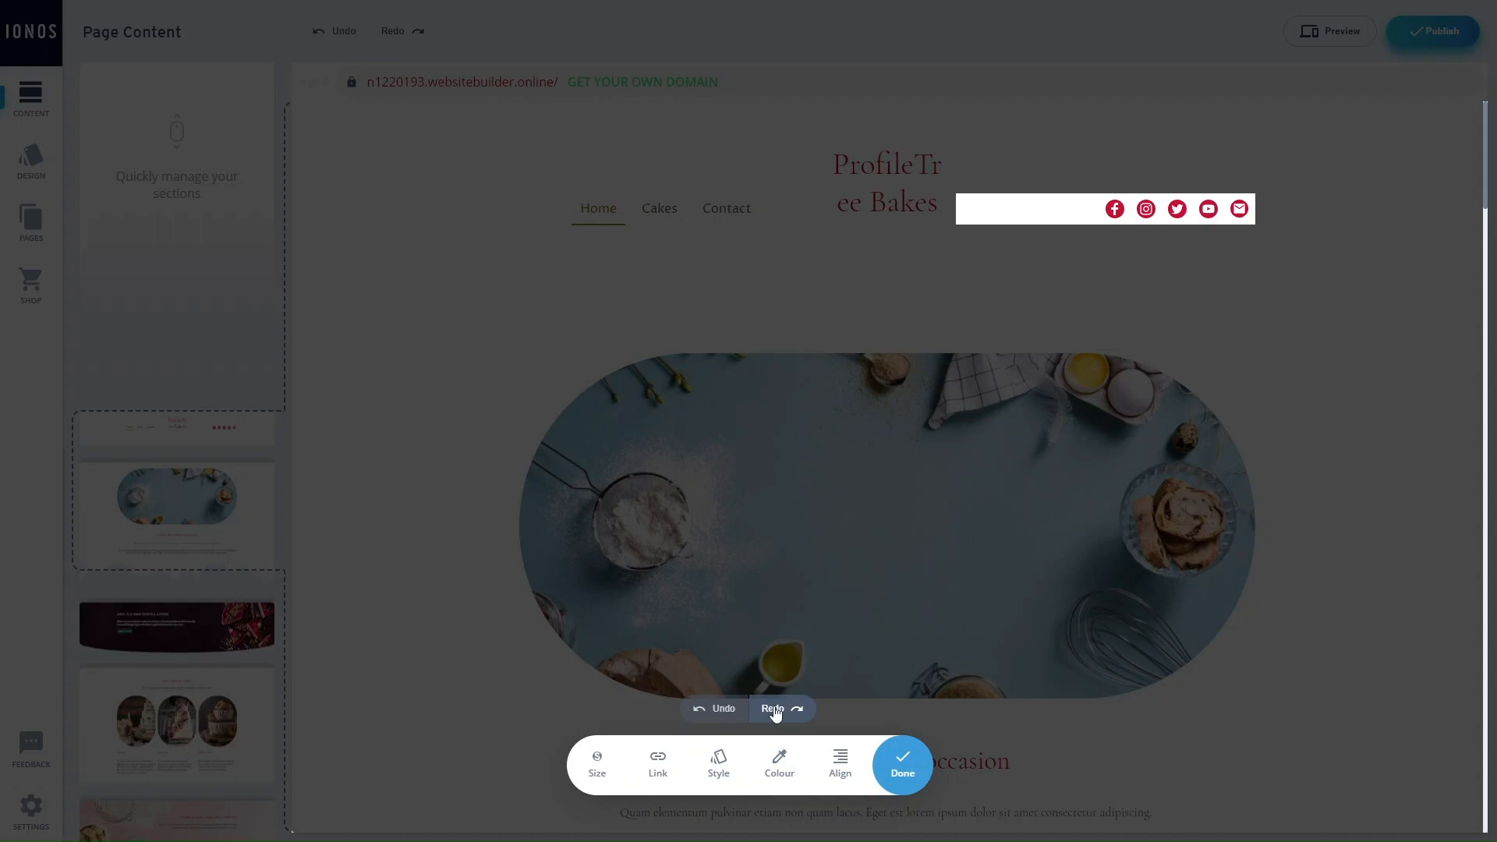
left_click(903, 767)
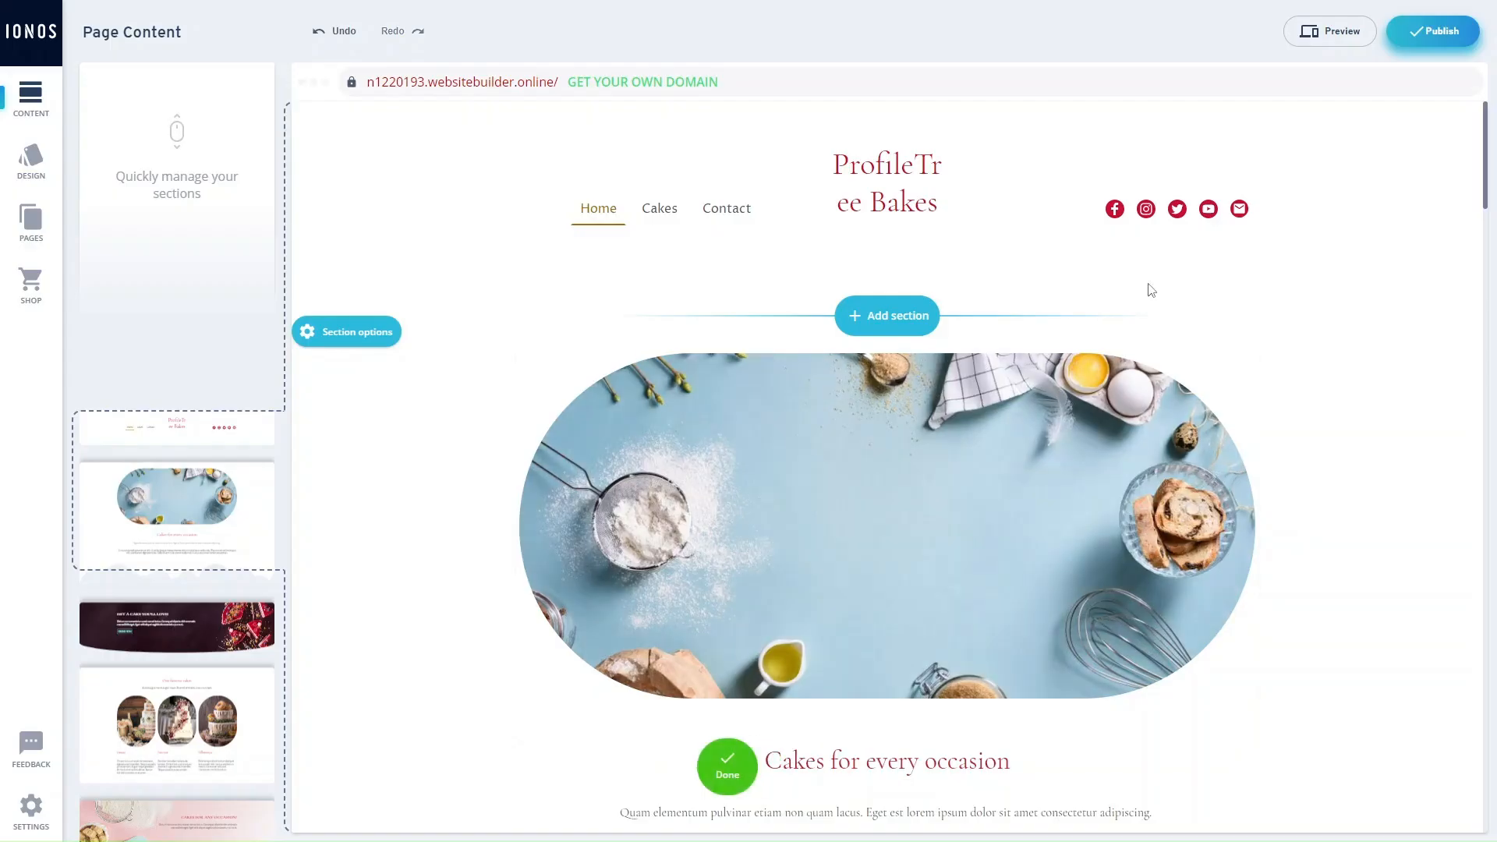
Step: Look at the theme colour options for the header's social icons and leave the icon editor
left_click(1209, 212)
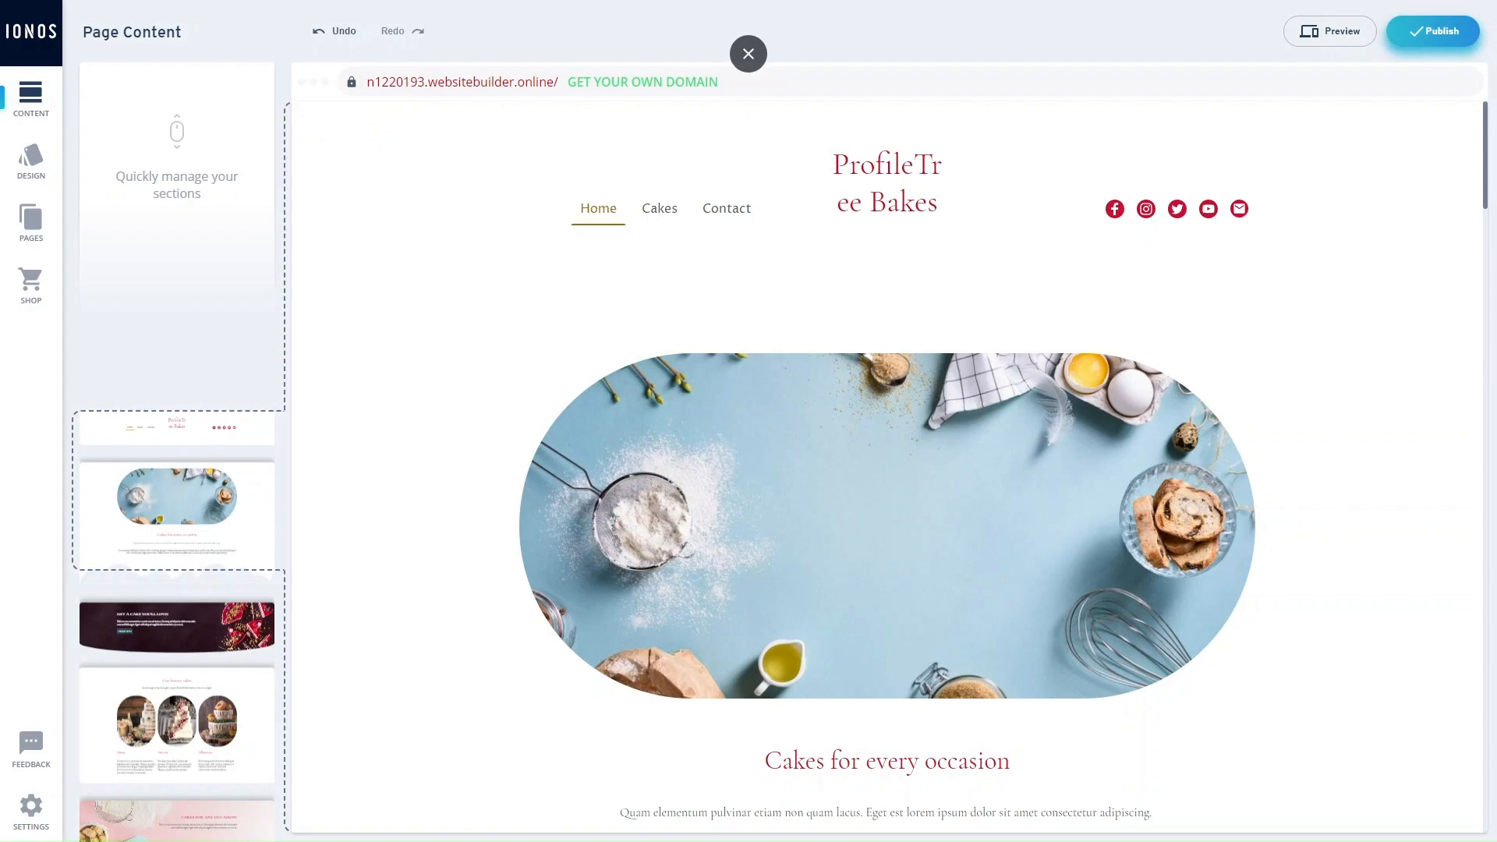
left_click(1145, 212)
left_click(778, 764)
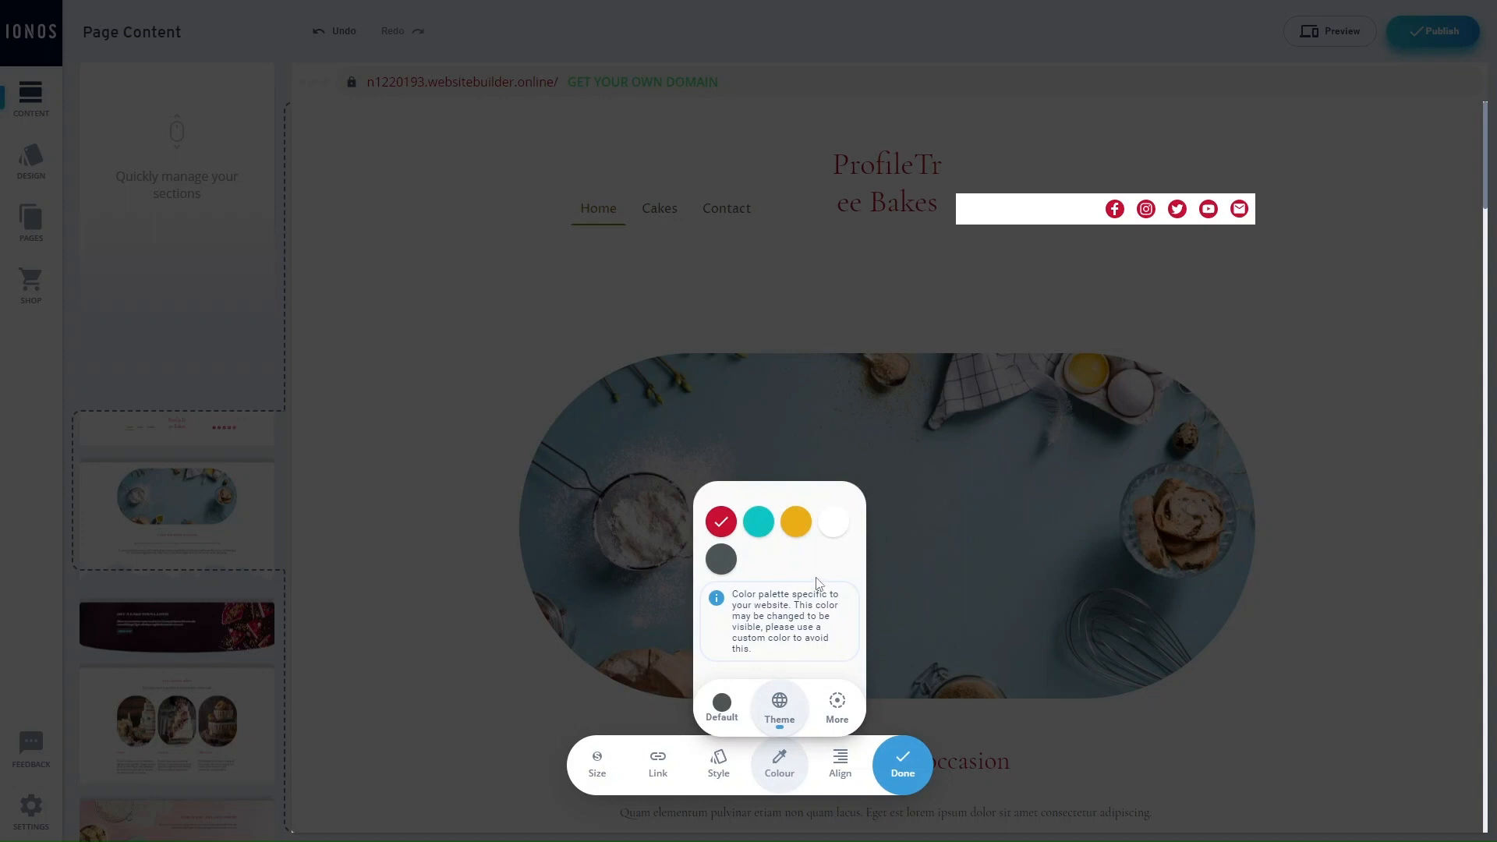
left_click(639, 639)
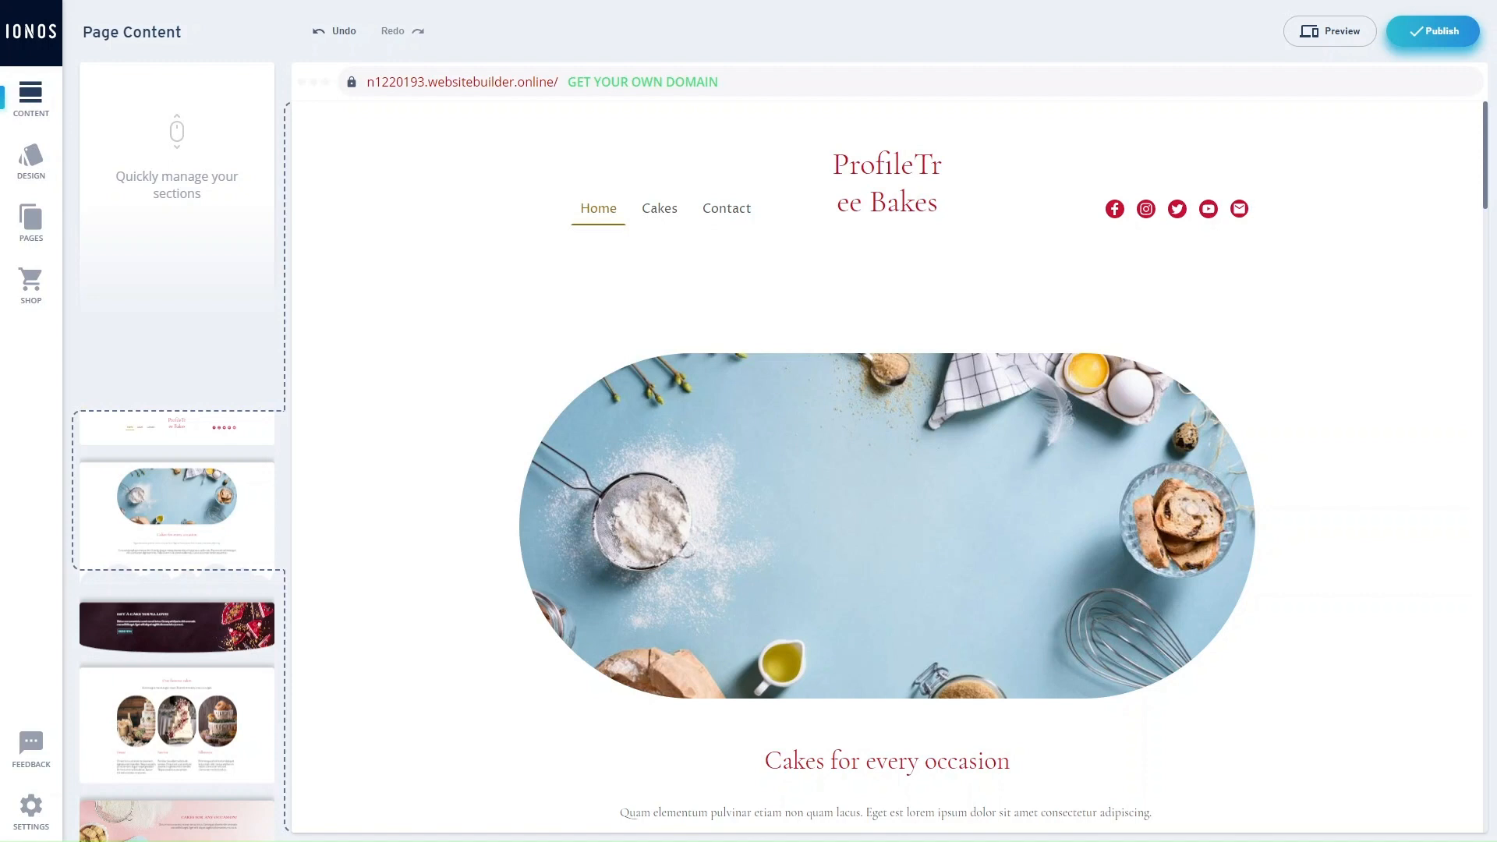
Step: Open the site's colour design settings and switch from the preset palette to the custom colours
left_click(43, 172)
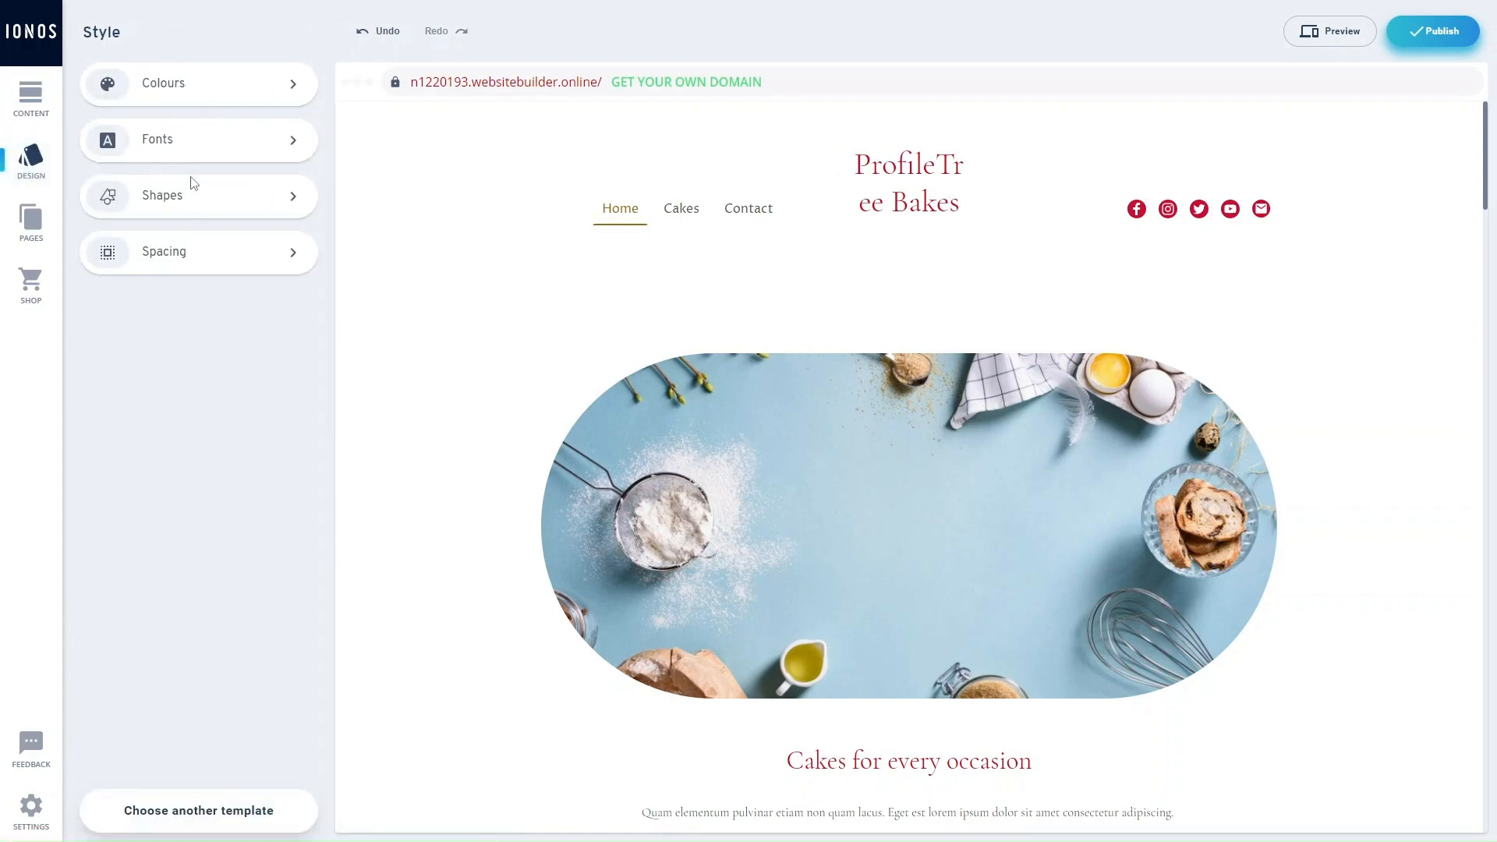
left_click(209, 103)
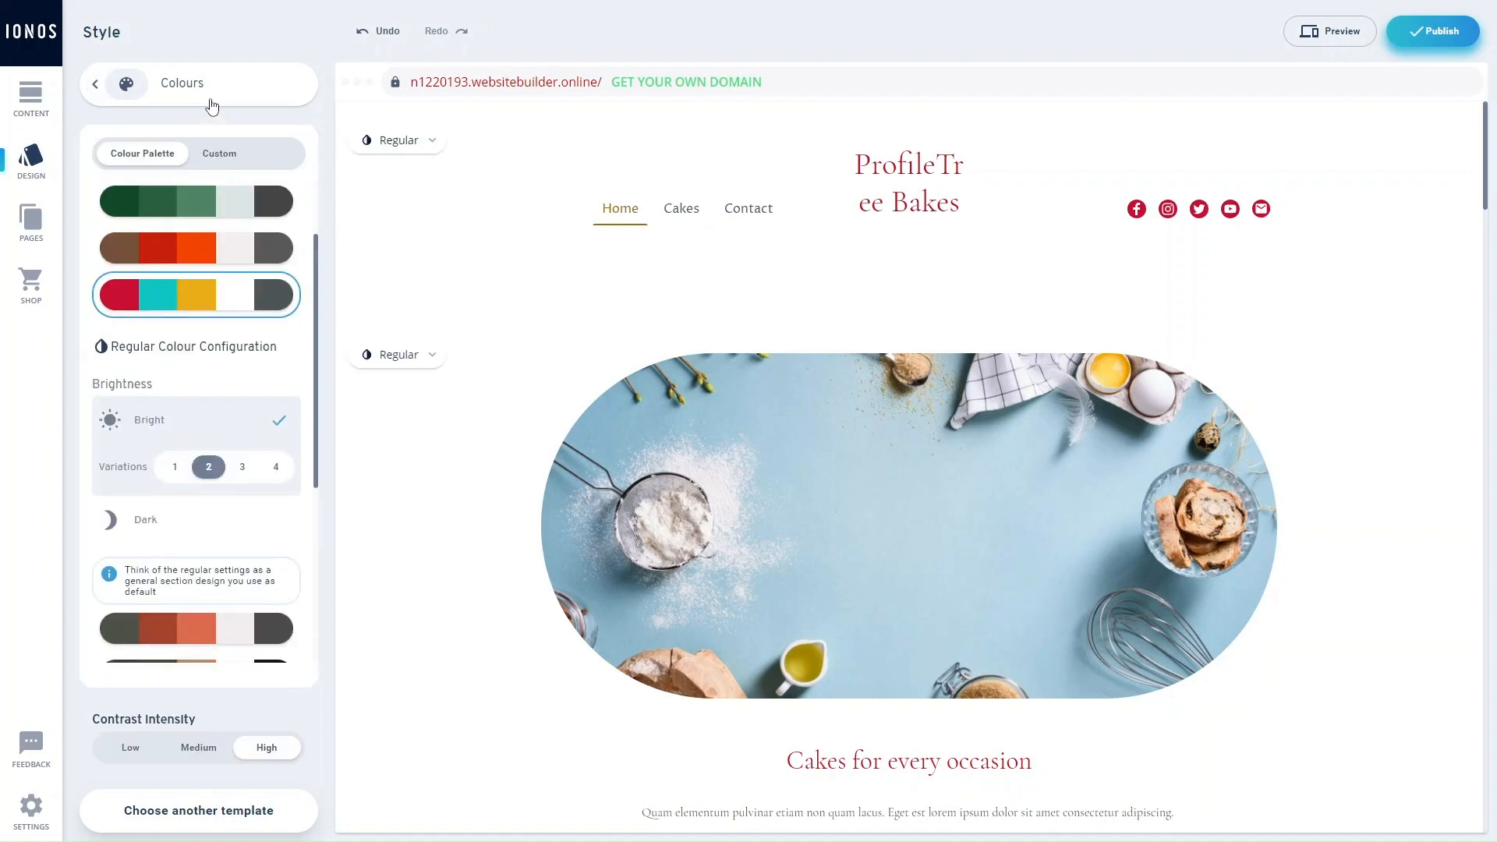
scroll(200, 287, "up", 2)
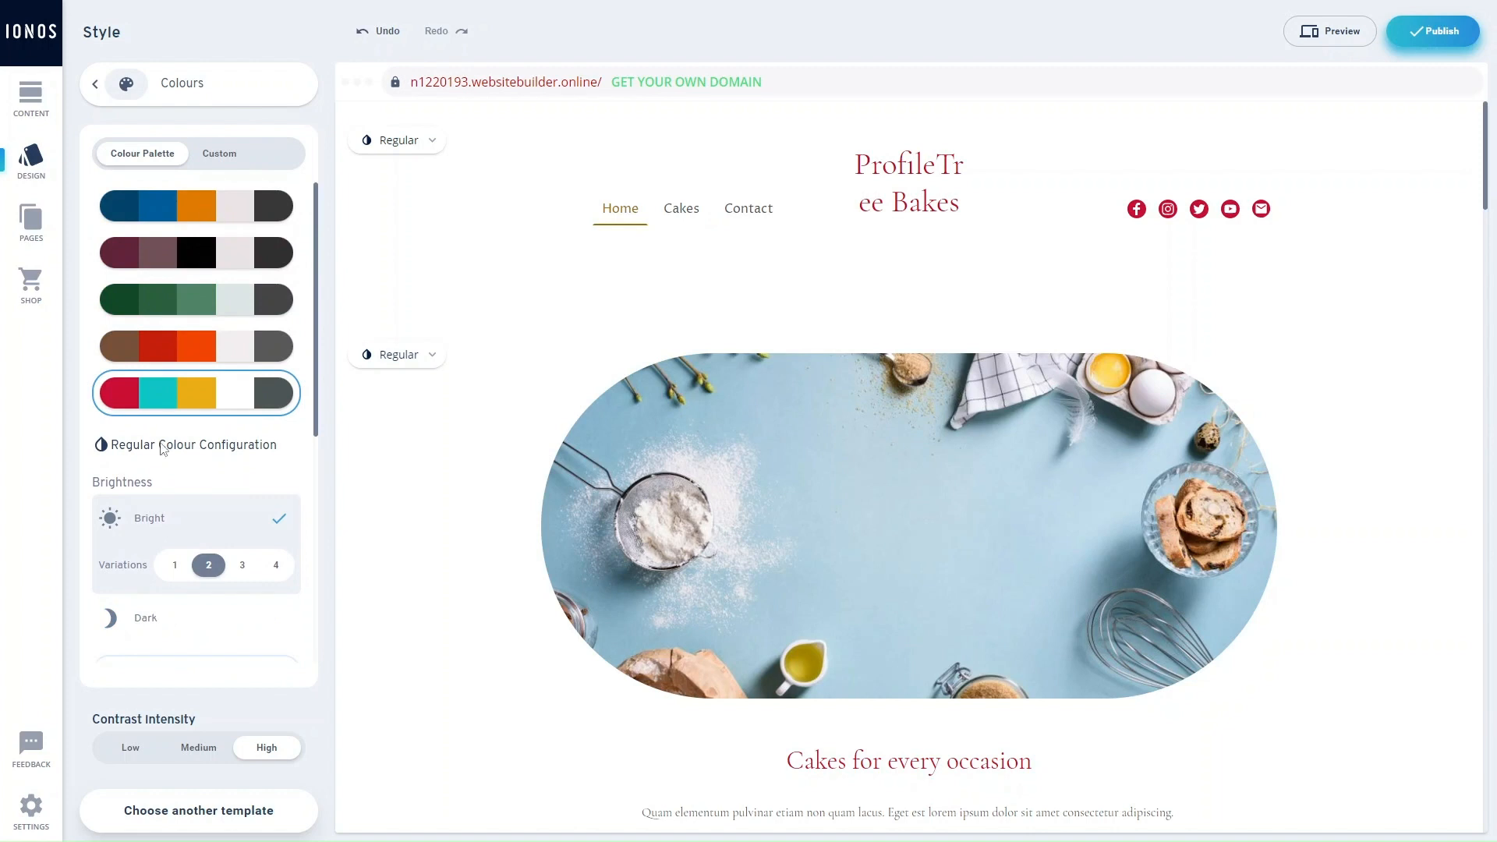
left_click(221, 155)
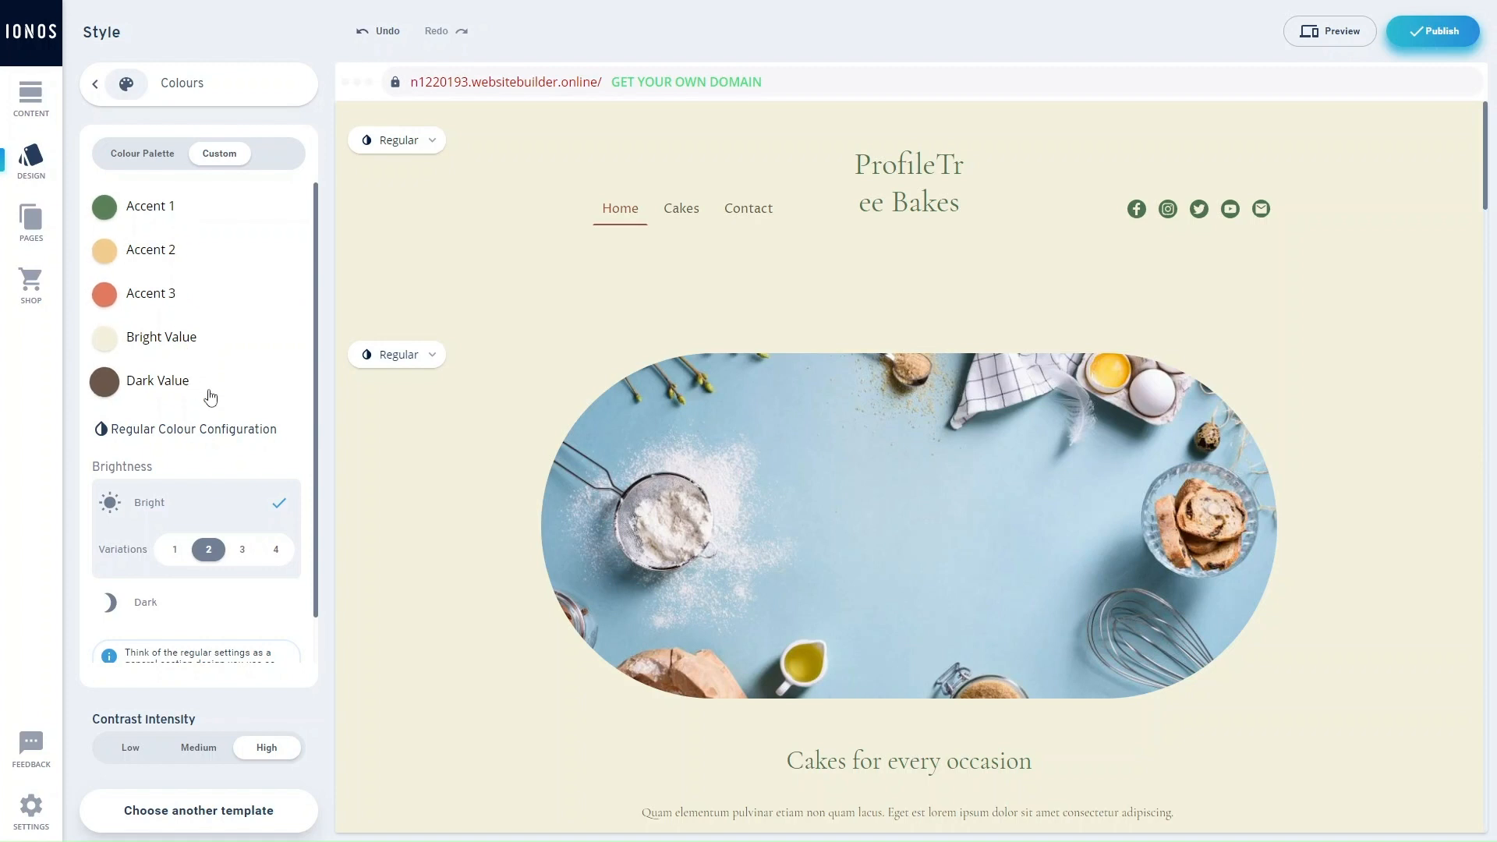
scroll(210, 396, "down", 1)
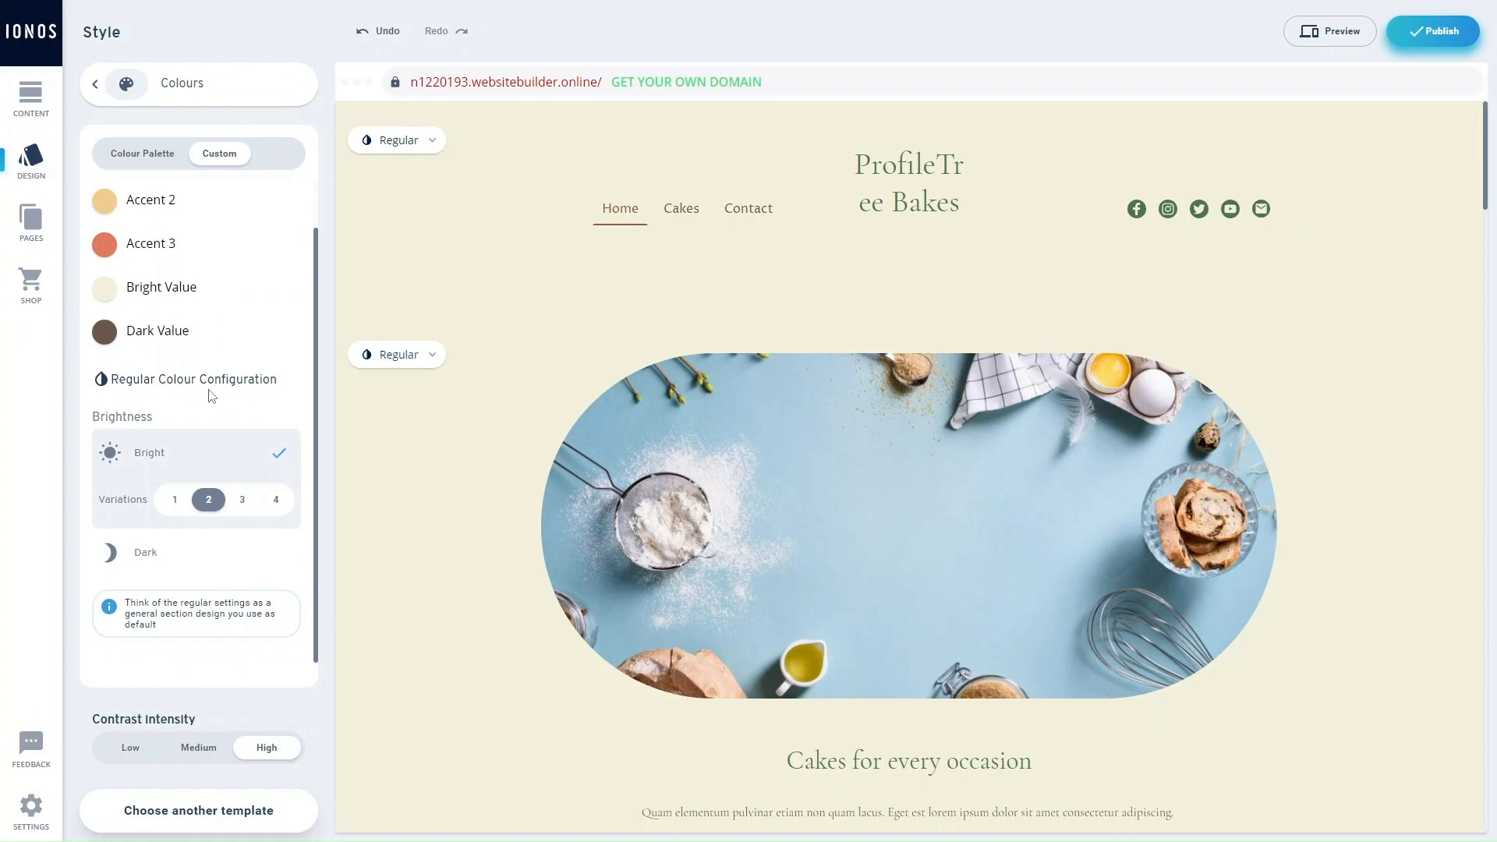
scroll(211, 396, "up", 1)
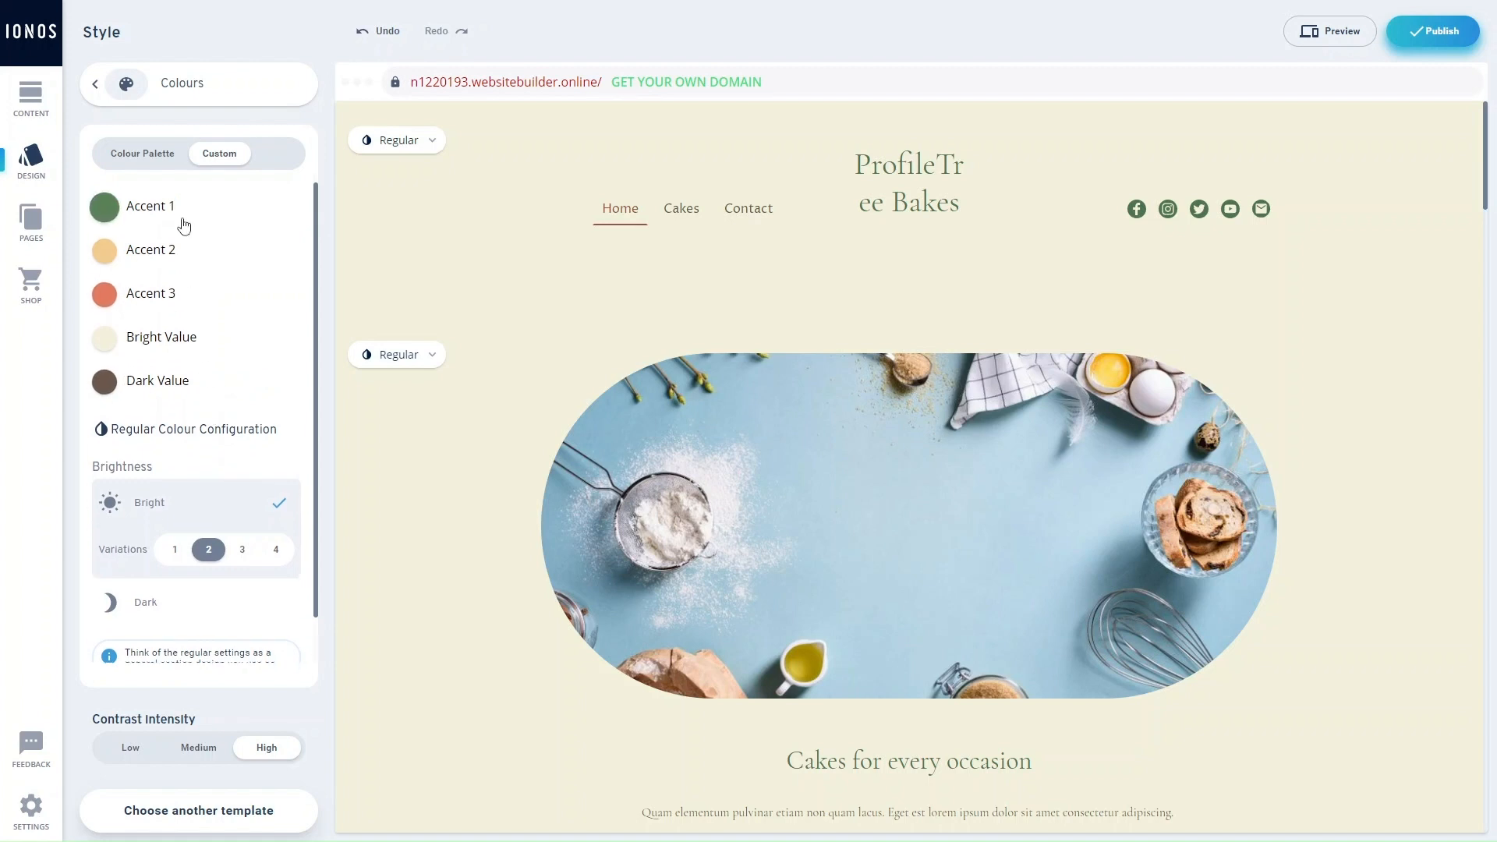
Step: Try a dark green and a blue for Accent 1, restore its hex value 588157 and apply it
left_click(147, 212)
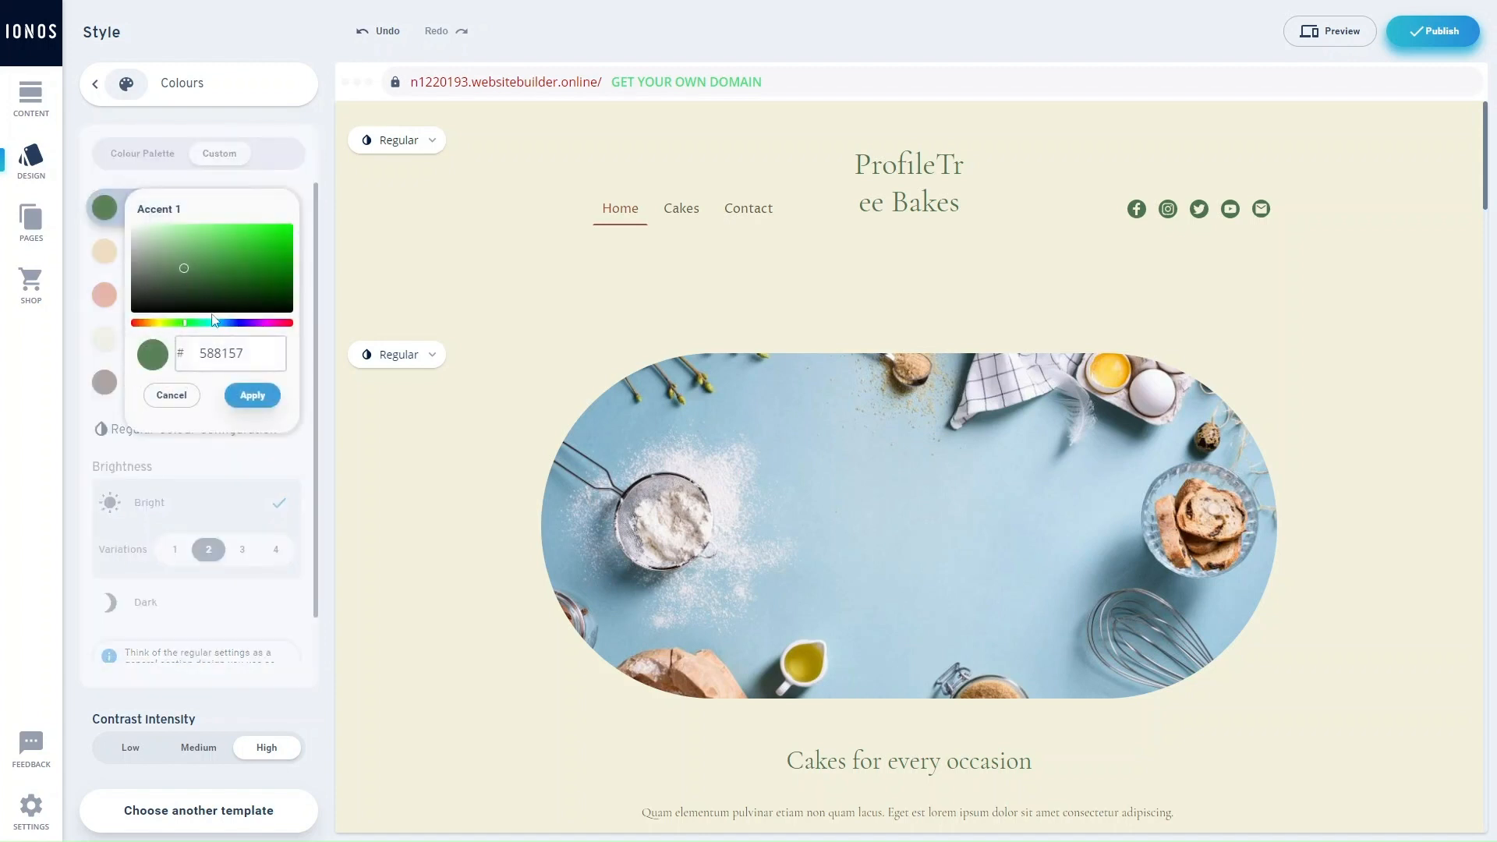
double_click(233, 352)
key("ctrl+c")
left_click_drag(250, 282, 255, 246)
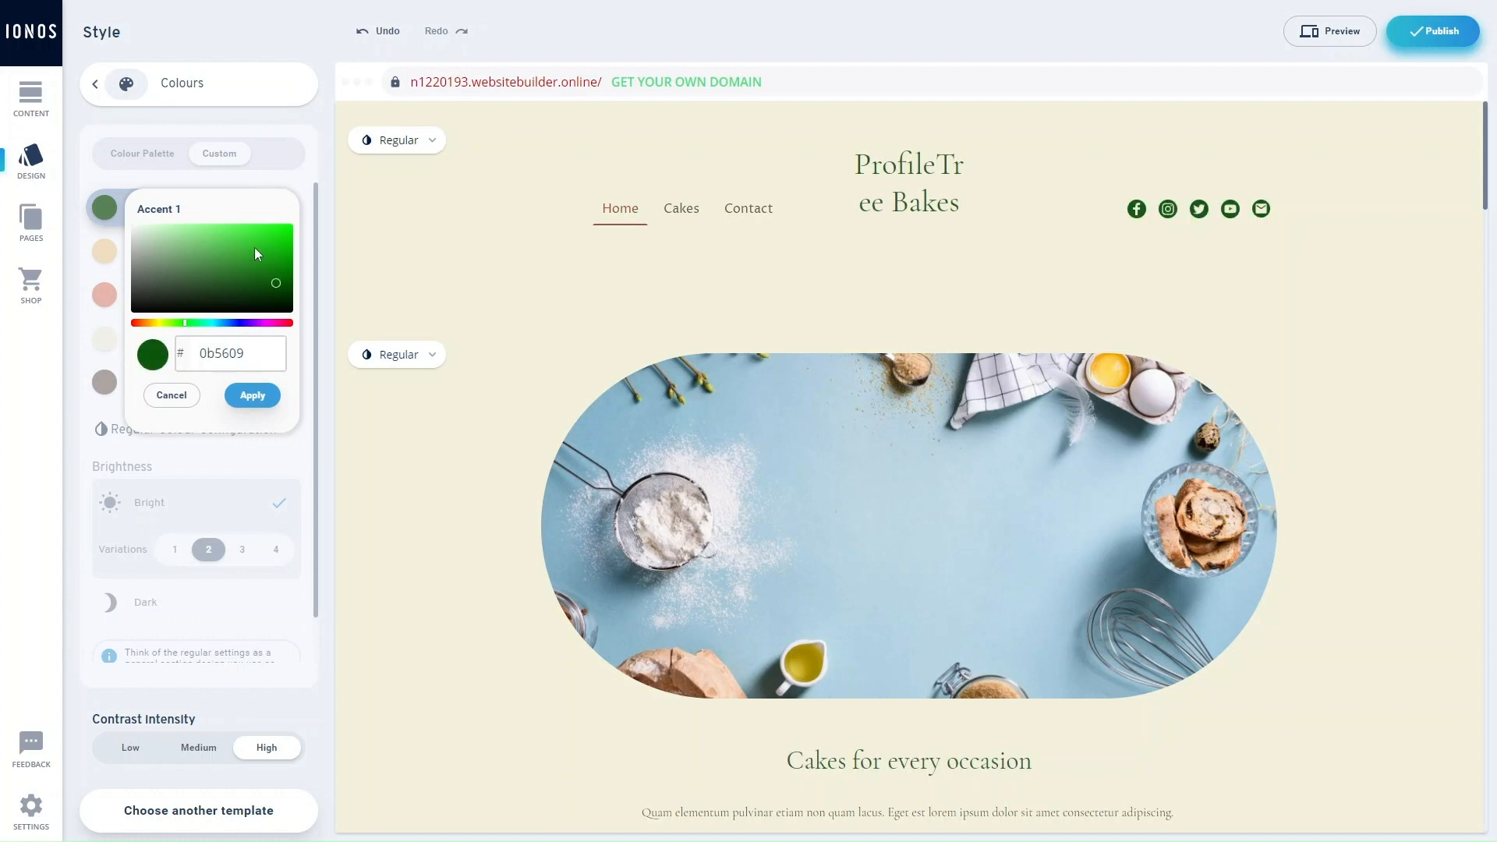
left_click(236, 323)
double_click(225, 351)
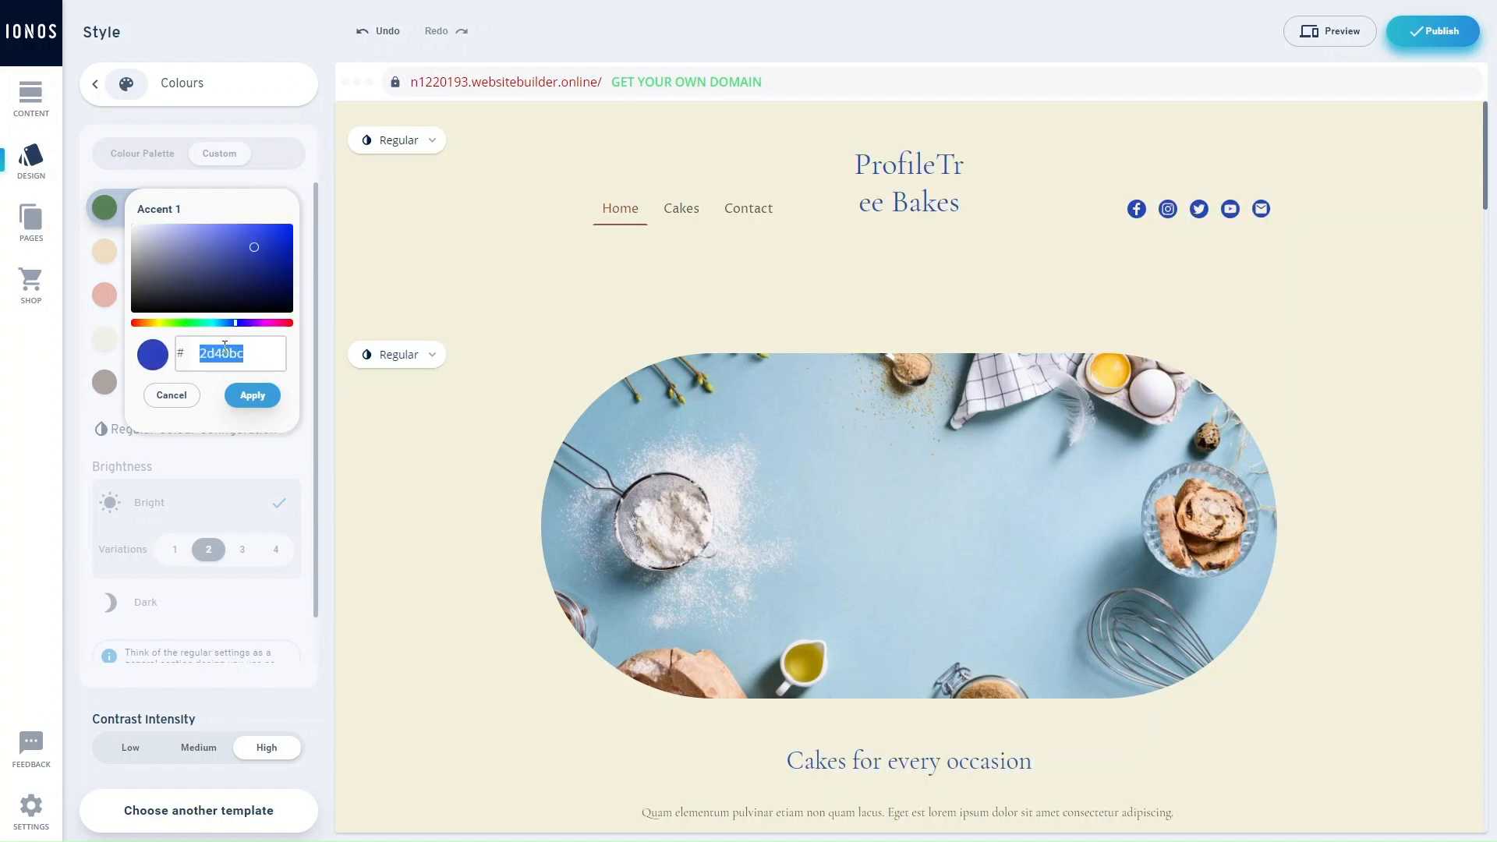
key("ctrl+v")
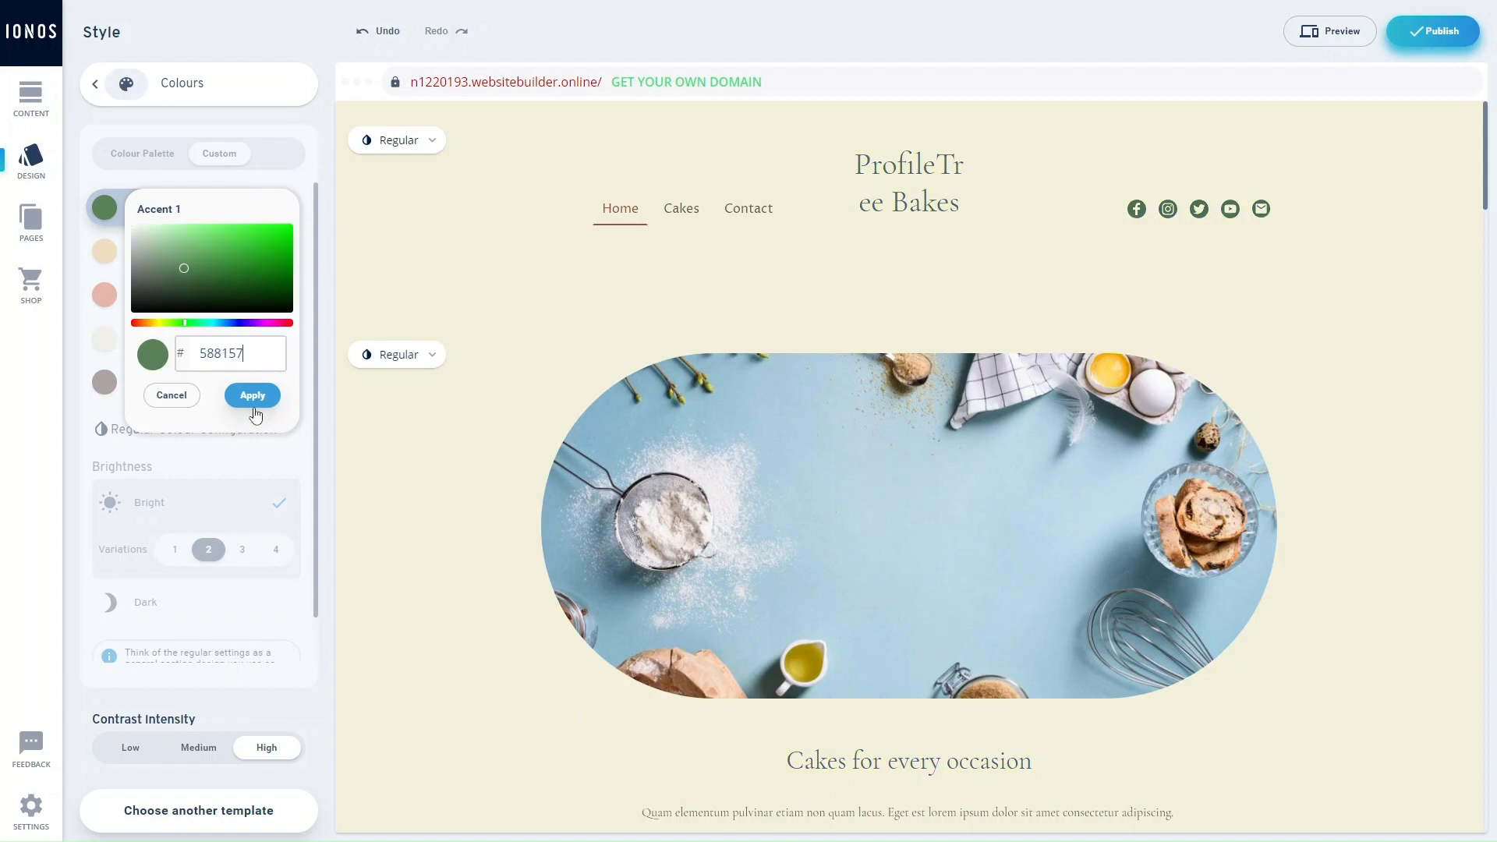
left_click(252, 395)
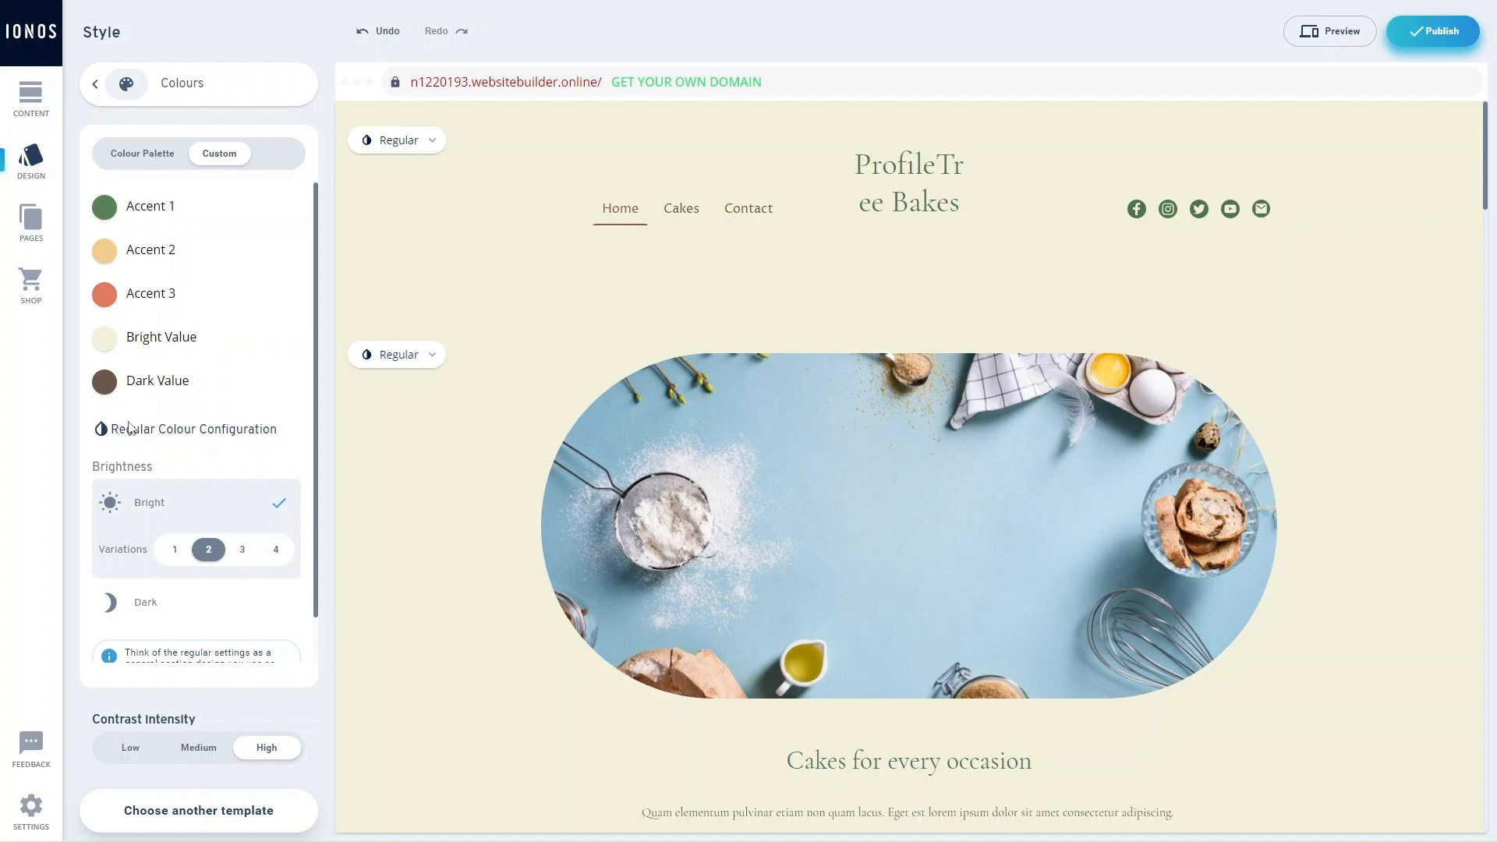
Step: Try Dark brightness for the regular colour configuration with variations 4, 3 and 2
scroll(218, 518, "down", 1)
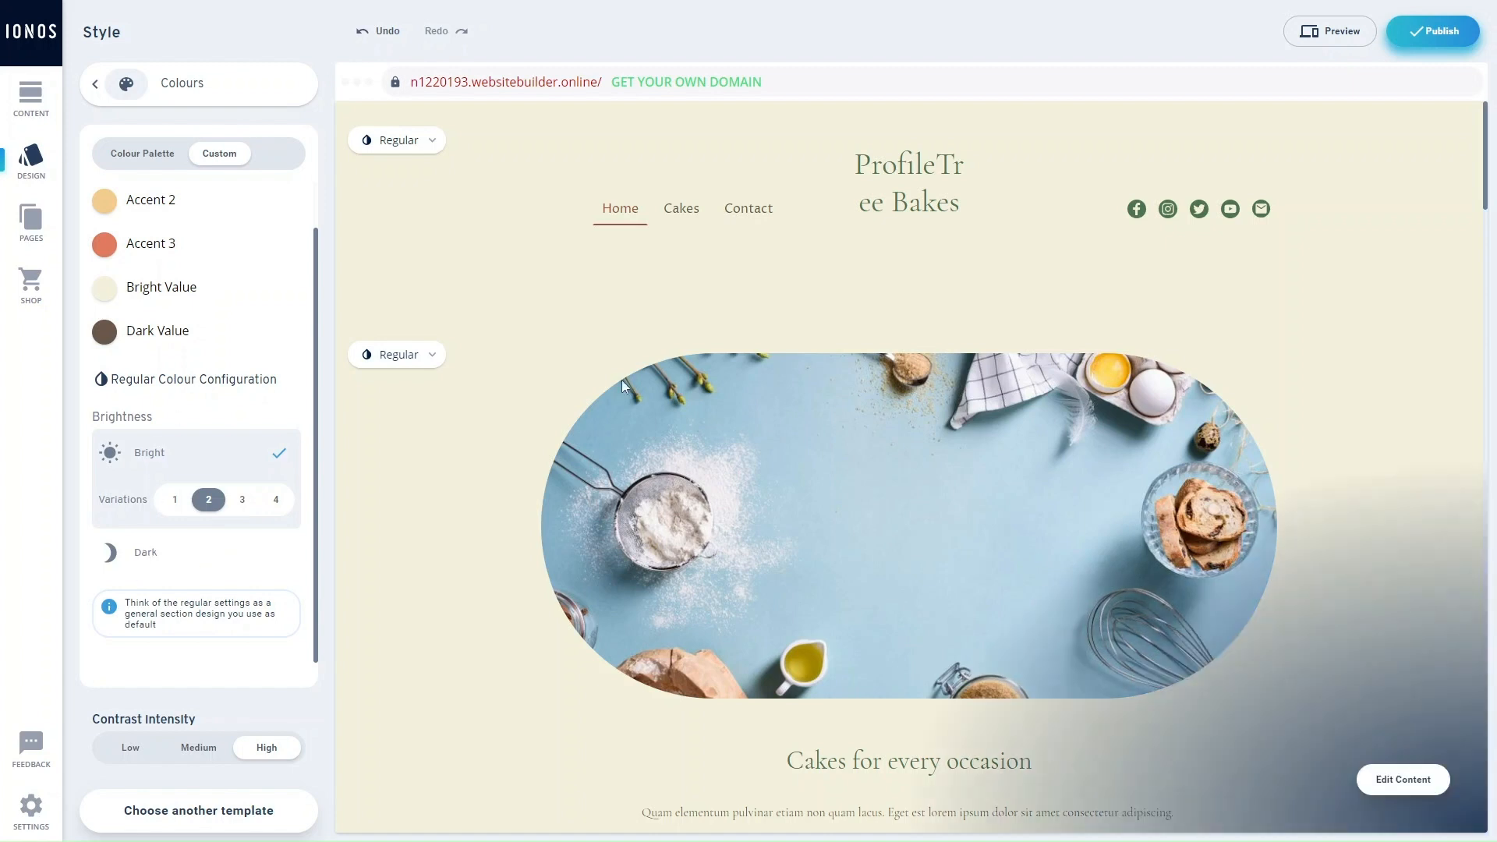
left_click(145, 554)
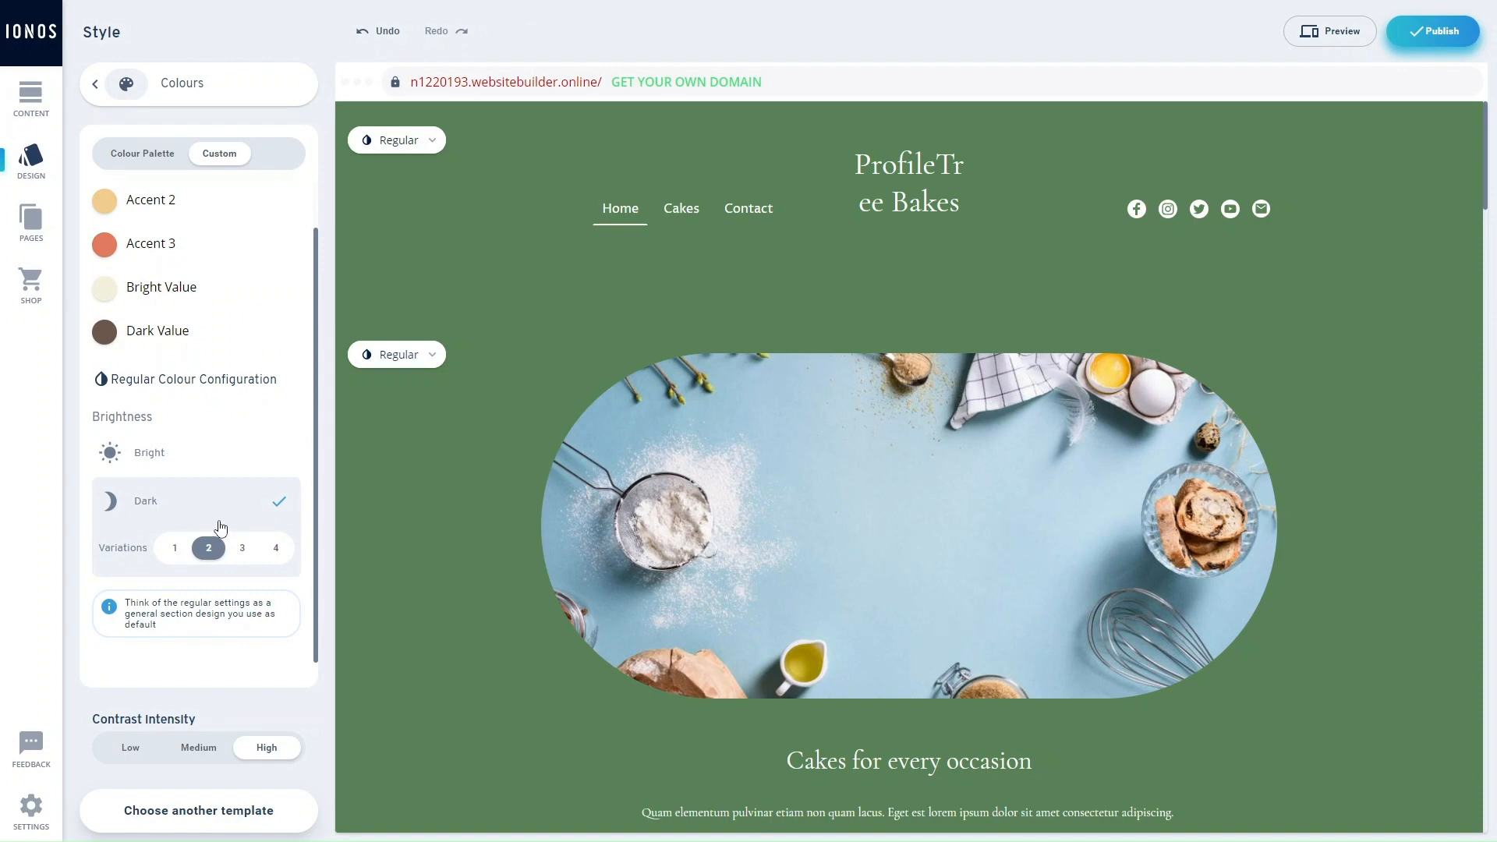
left_click(275, 549)
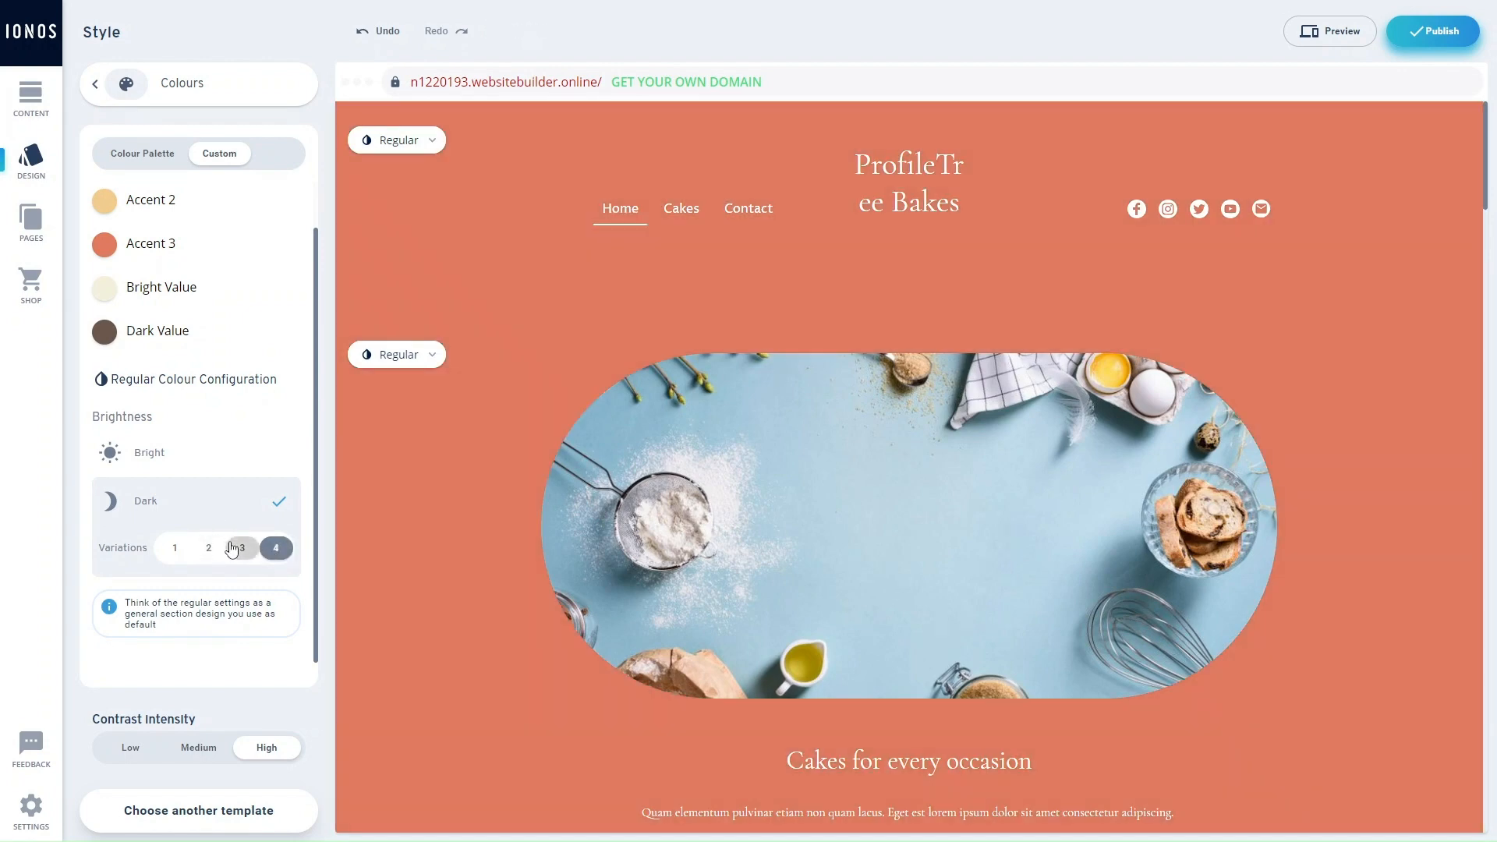
left_click(242, 548)
left_click(208, 548)
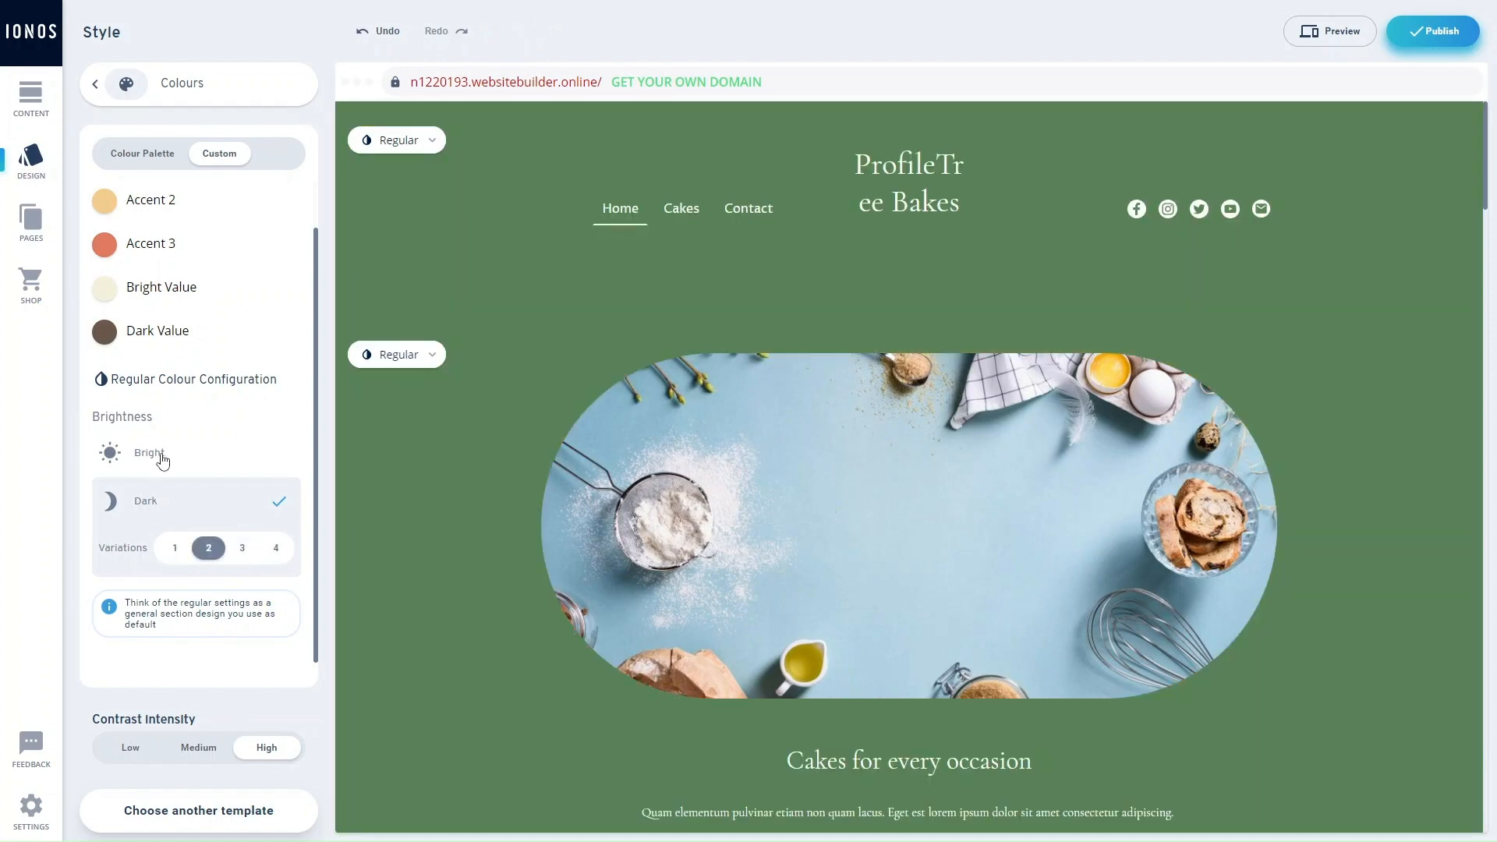
Step: Try Bright brightness with another variation for the regular colour configuration, and restore Dark brightness with variation 2
left_click(159, 456)
left_click(243, 499)
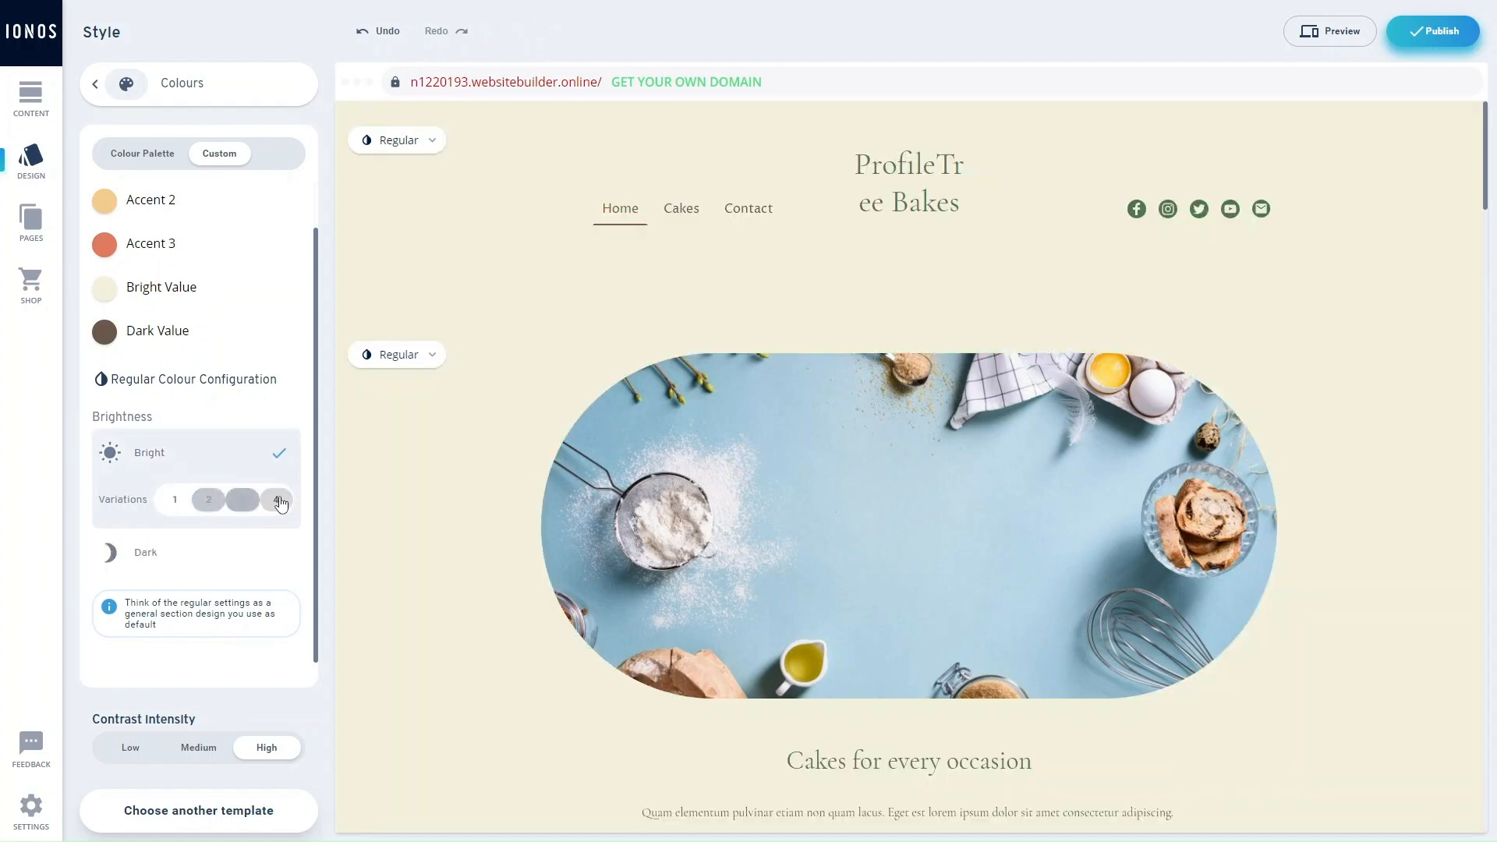
left_click(207, 553)
left_click(210, 550)
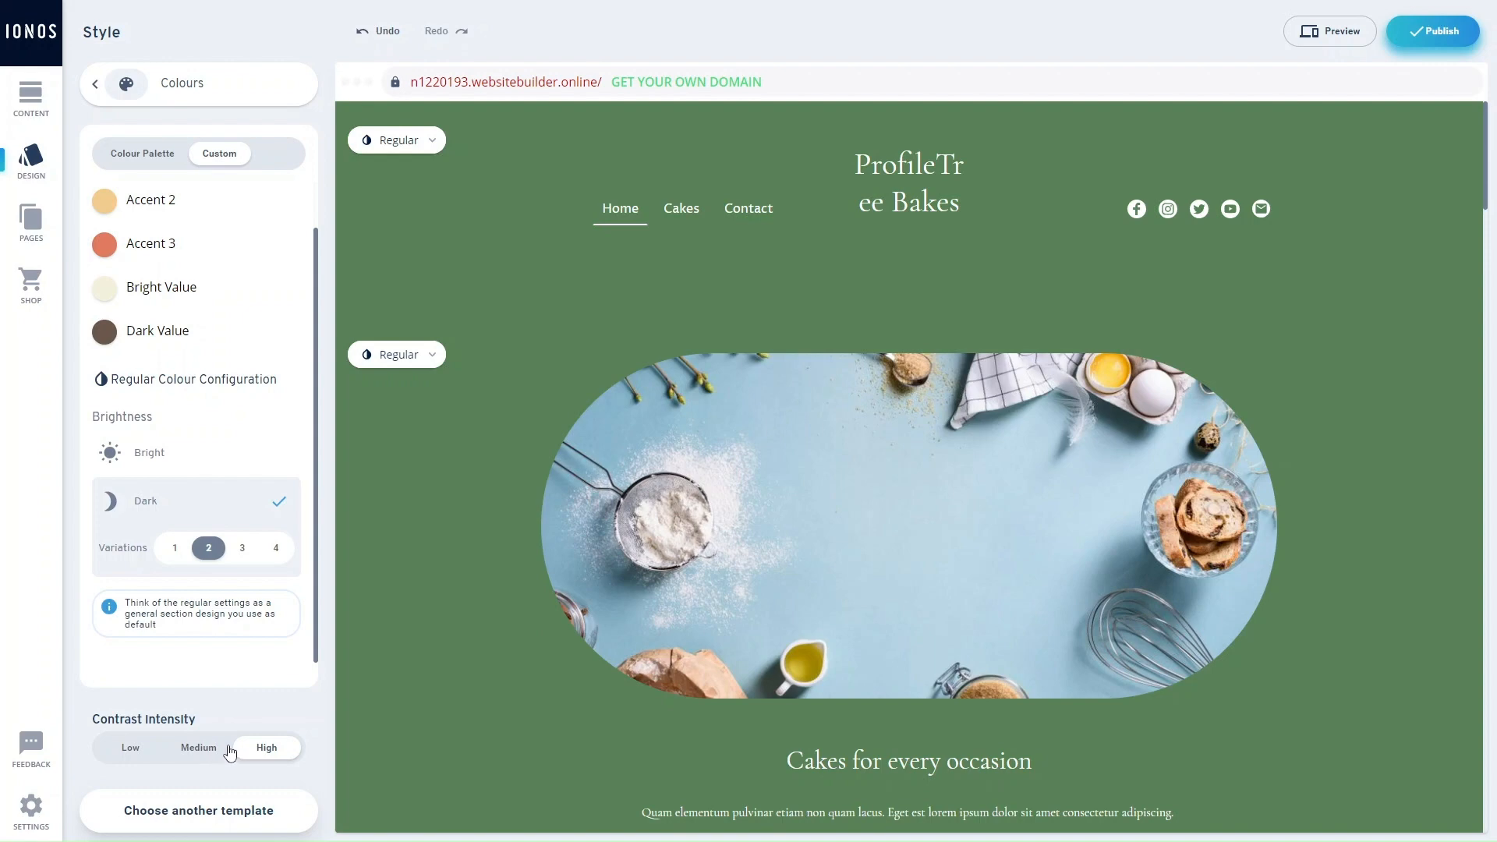
Step: Try Low contrast intensity for the site's colours, restore High and leave the colour settings
left_click(131, 750)
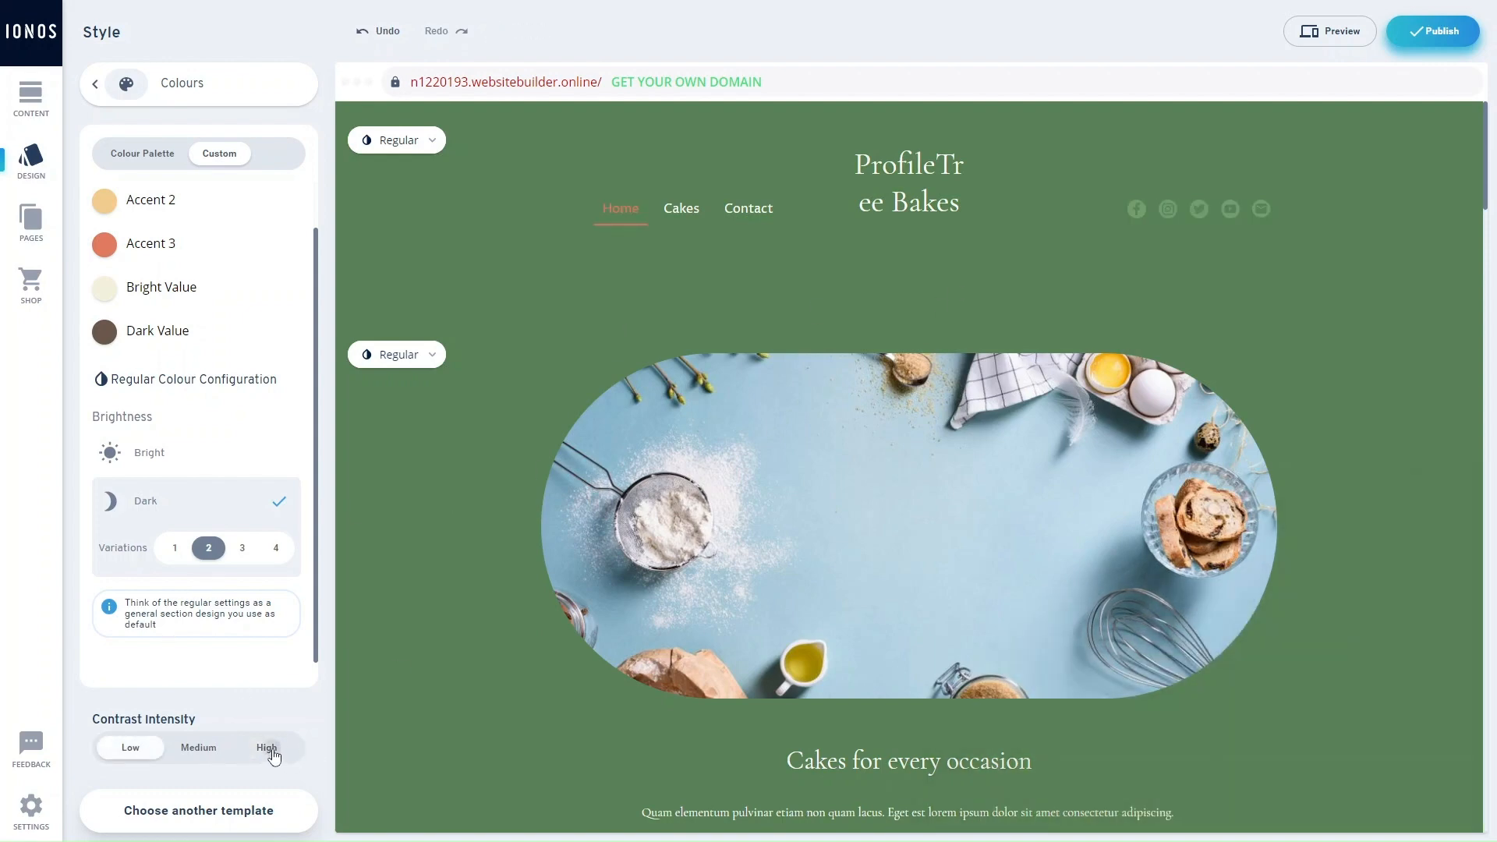
left_click(269, 750)
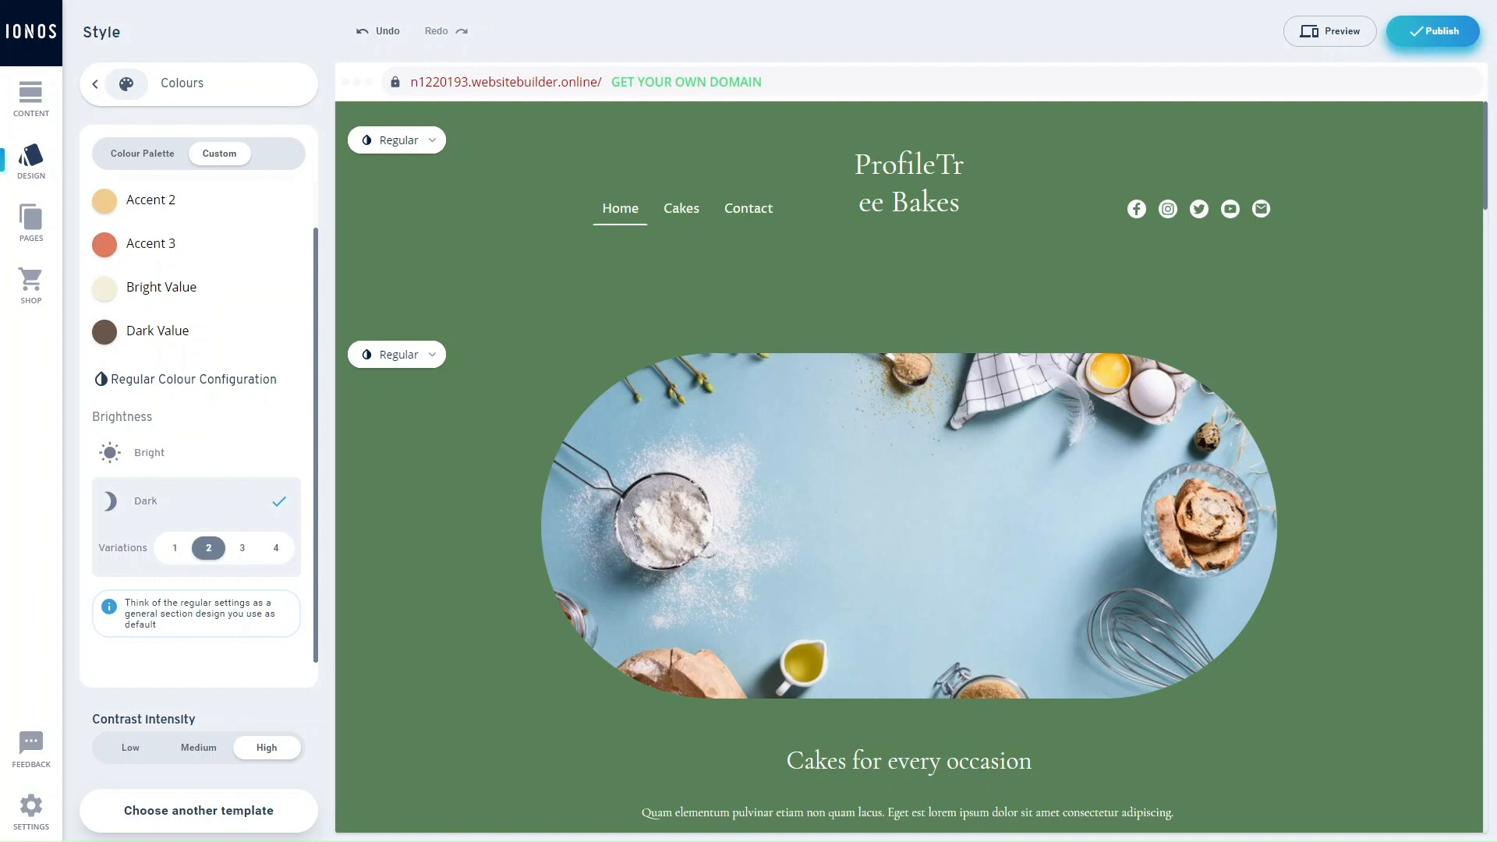
left_click(94, 83)
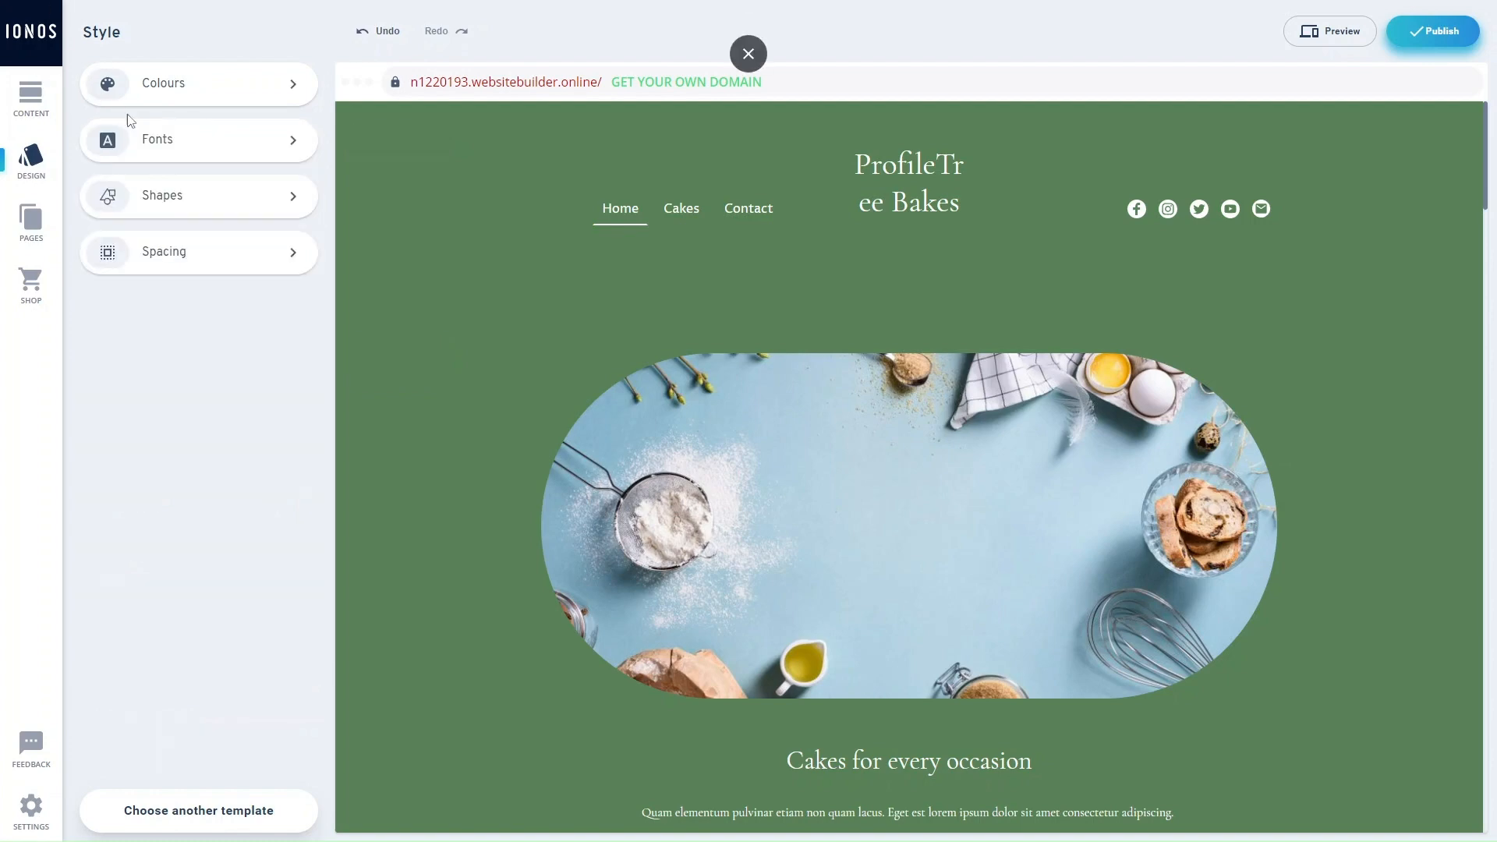
Step: Try the Istok Web/Lora and Lato/Merriweather font pairings for the site, and restore Cormorant Garamond/Proza Libre
left_click(157, 139)
scroll(200, 195, "down", 5)
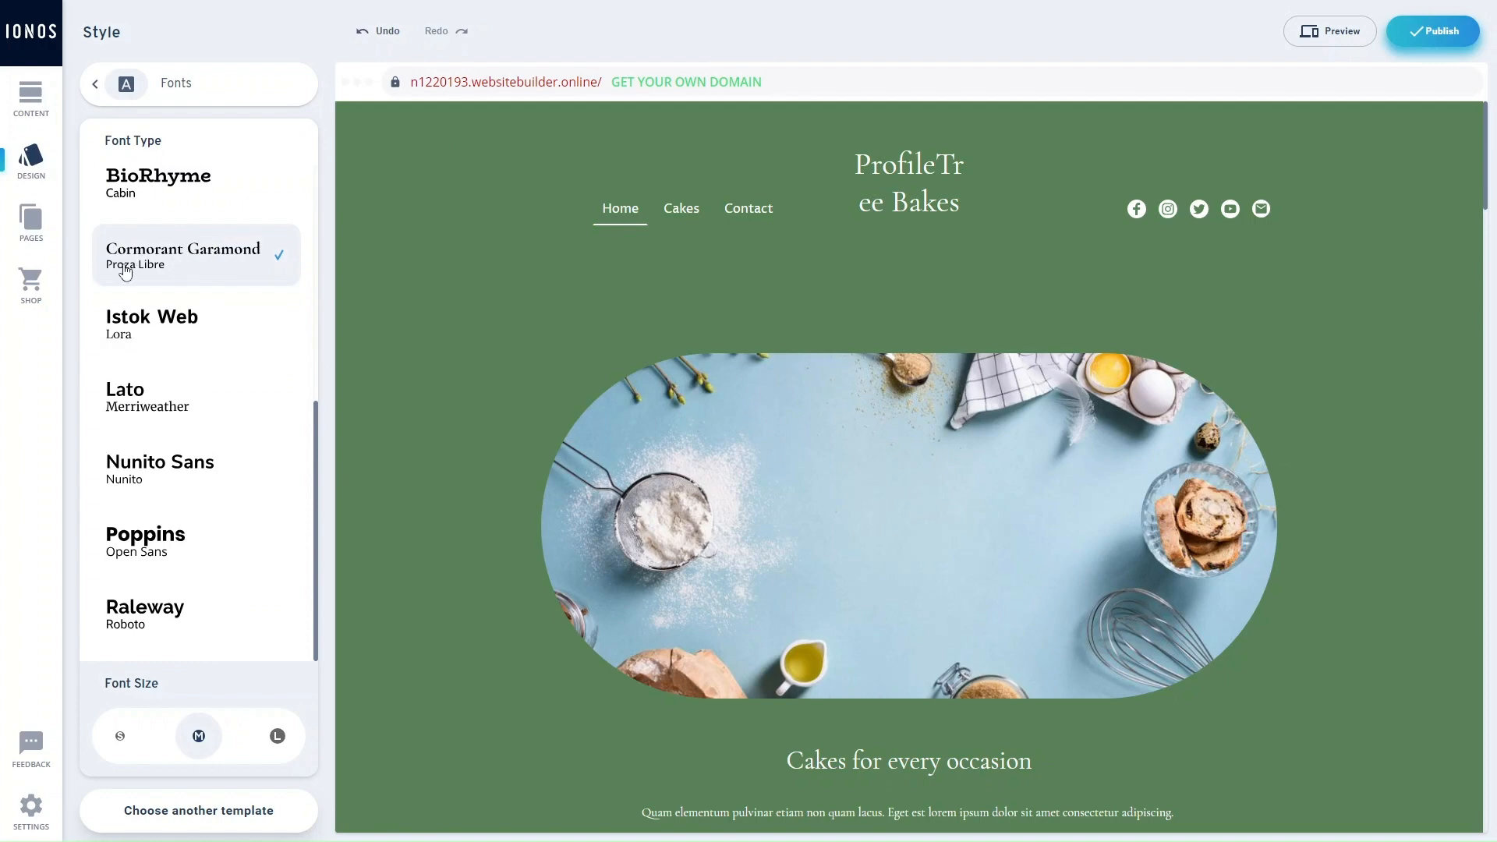
left_click(164, 321)
scroll(601, 491, "down", 5)
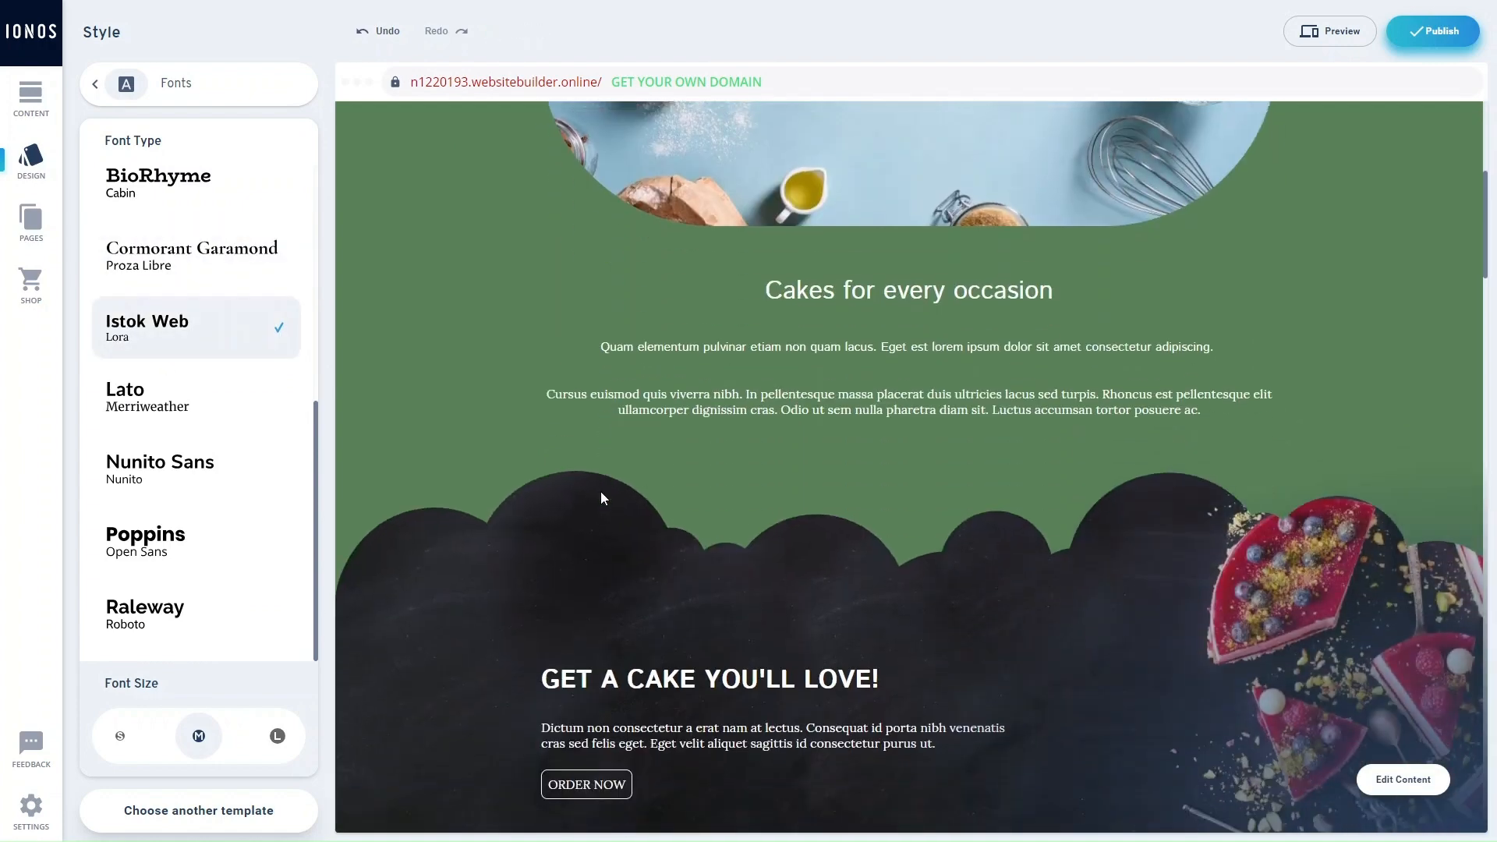
scroll(600, 491, "down", 5)
scroll(600, 491, "up", 10)
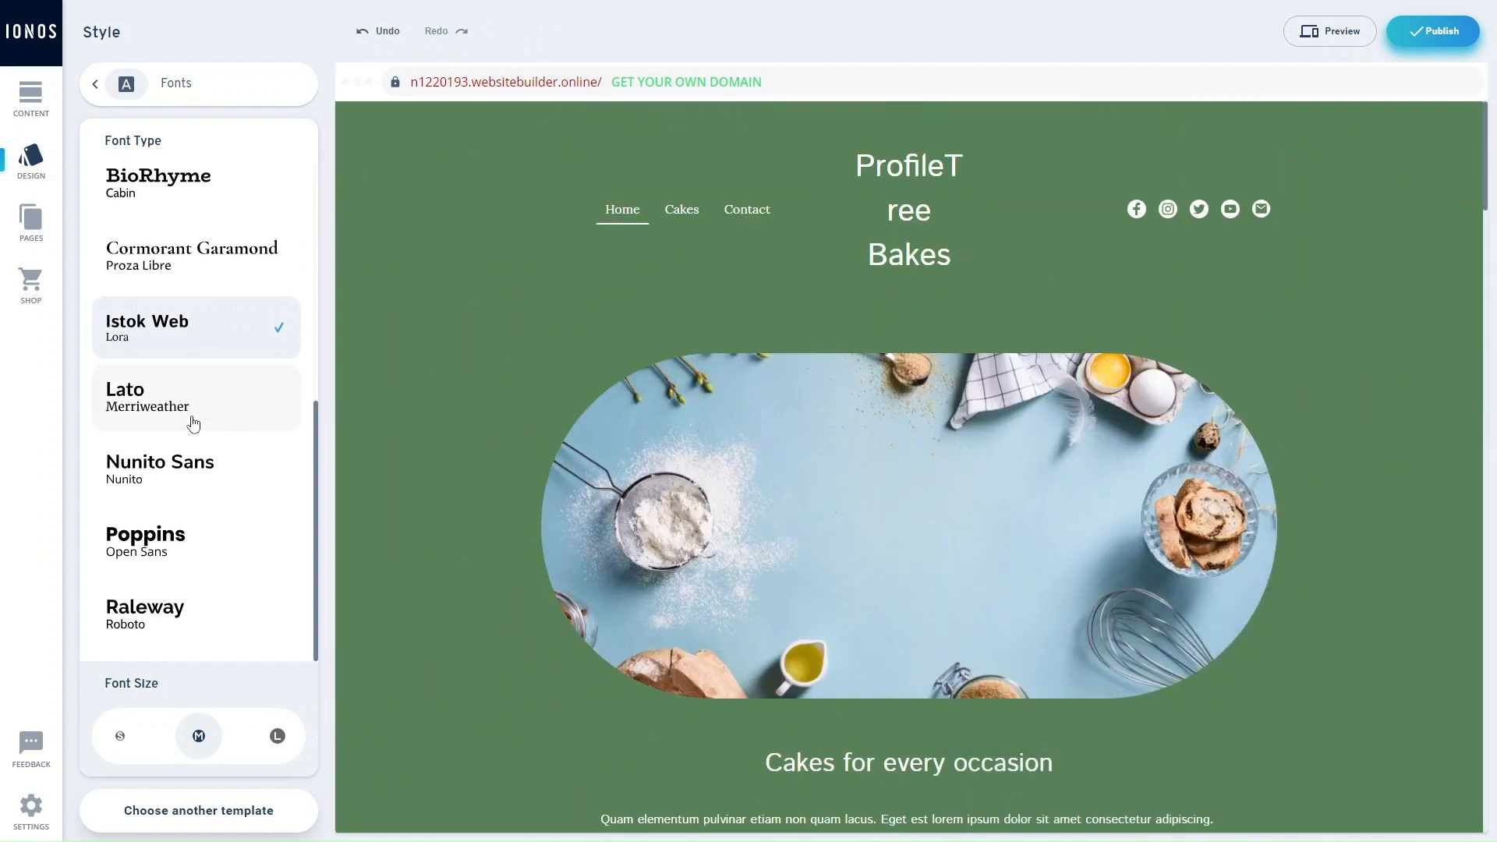
left_click(185, 417)
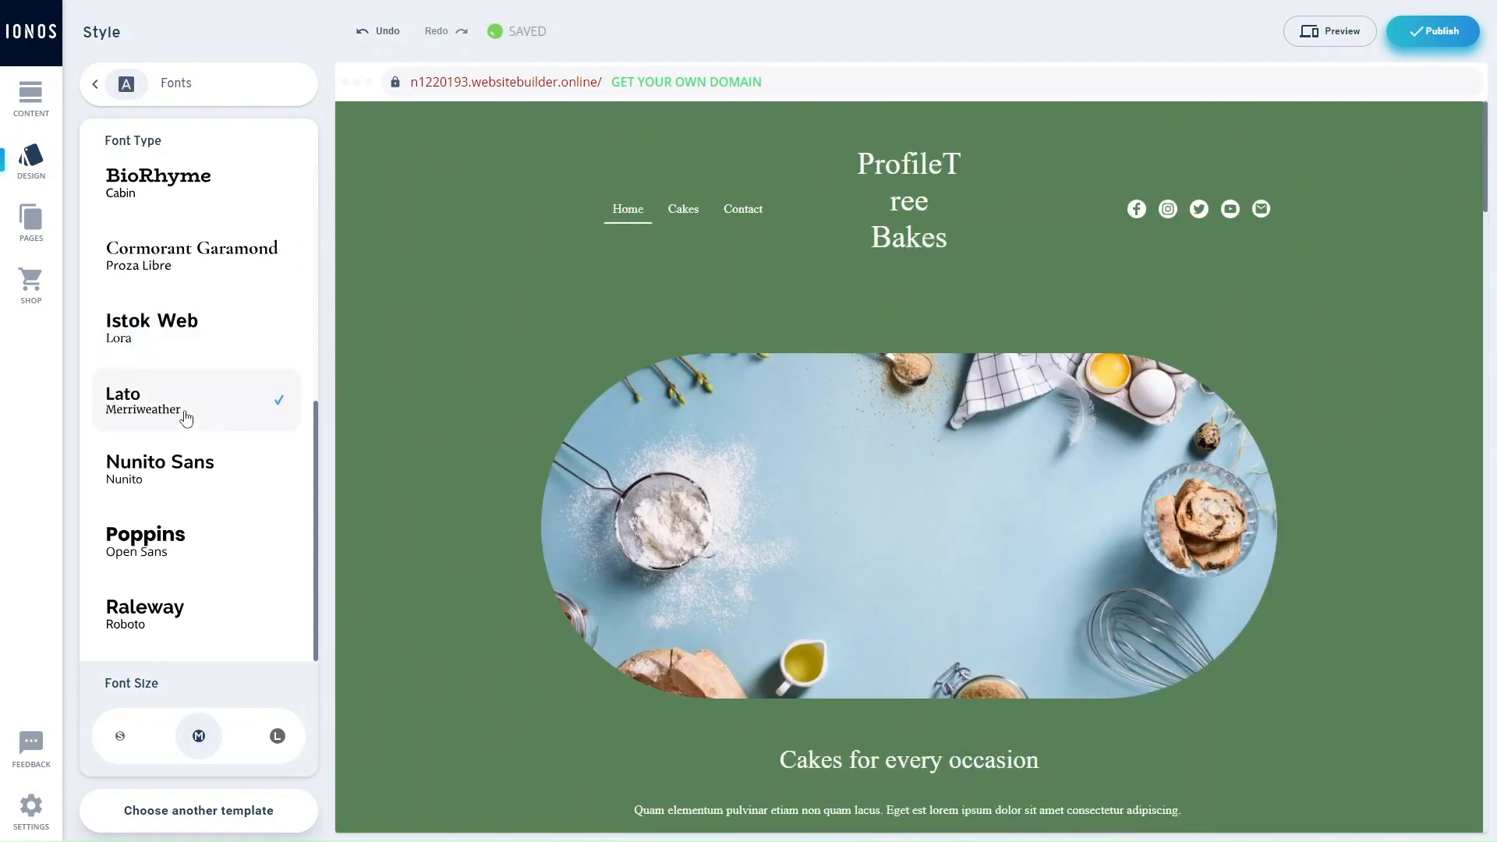
left_click(218, 266)
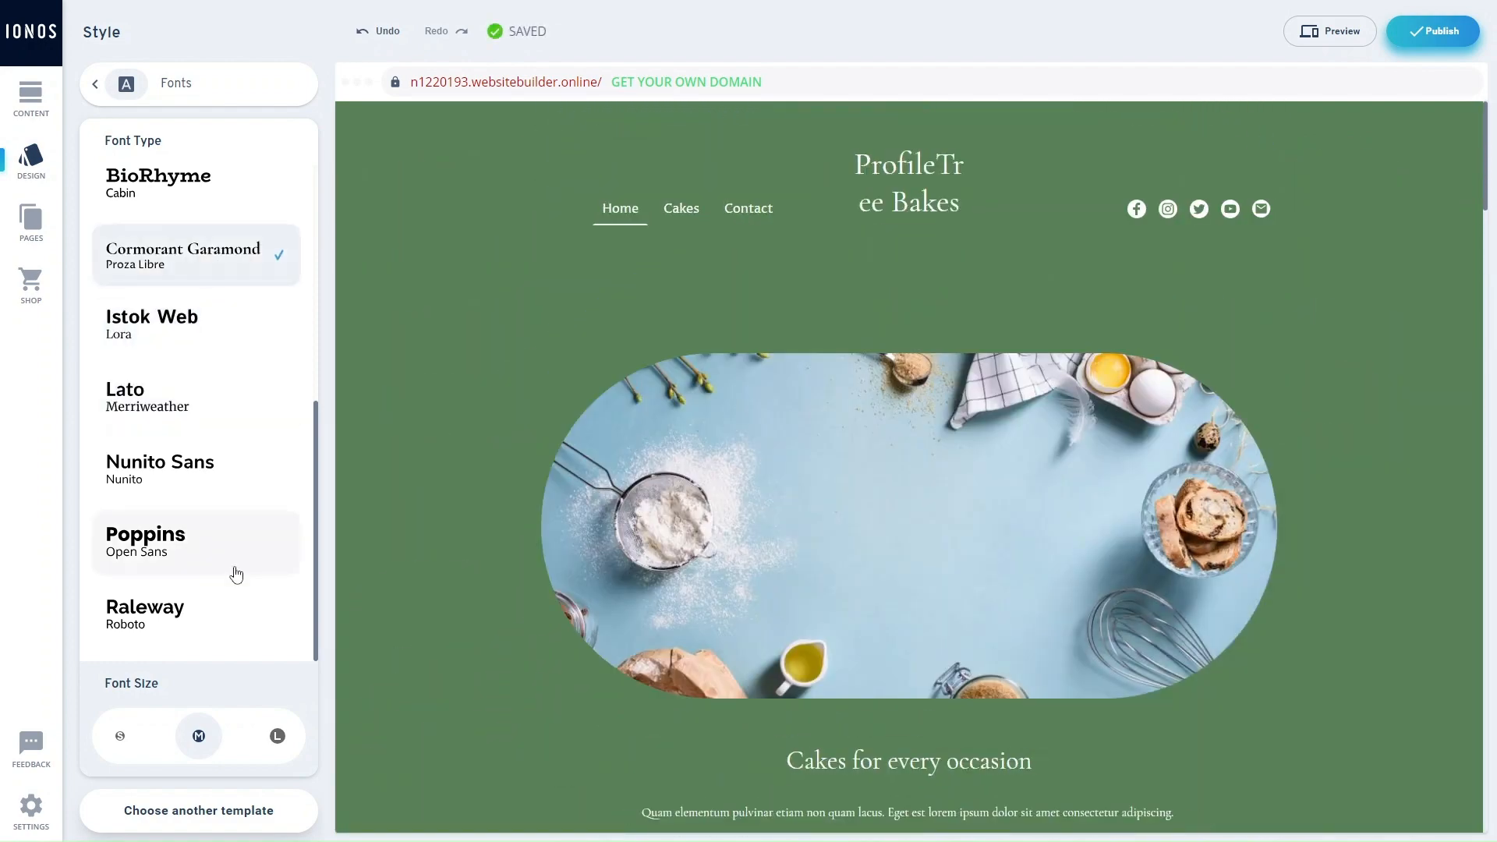
Step: Set the site's font size to L, check the text on the page and leave the font settings
left_click(278, 736)
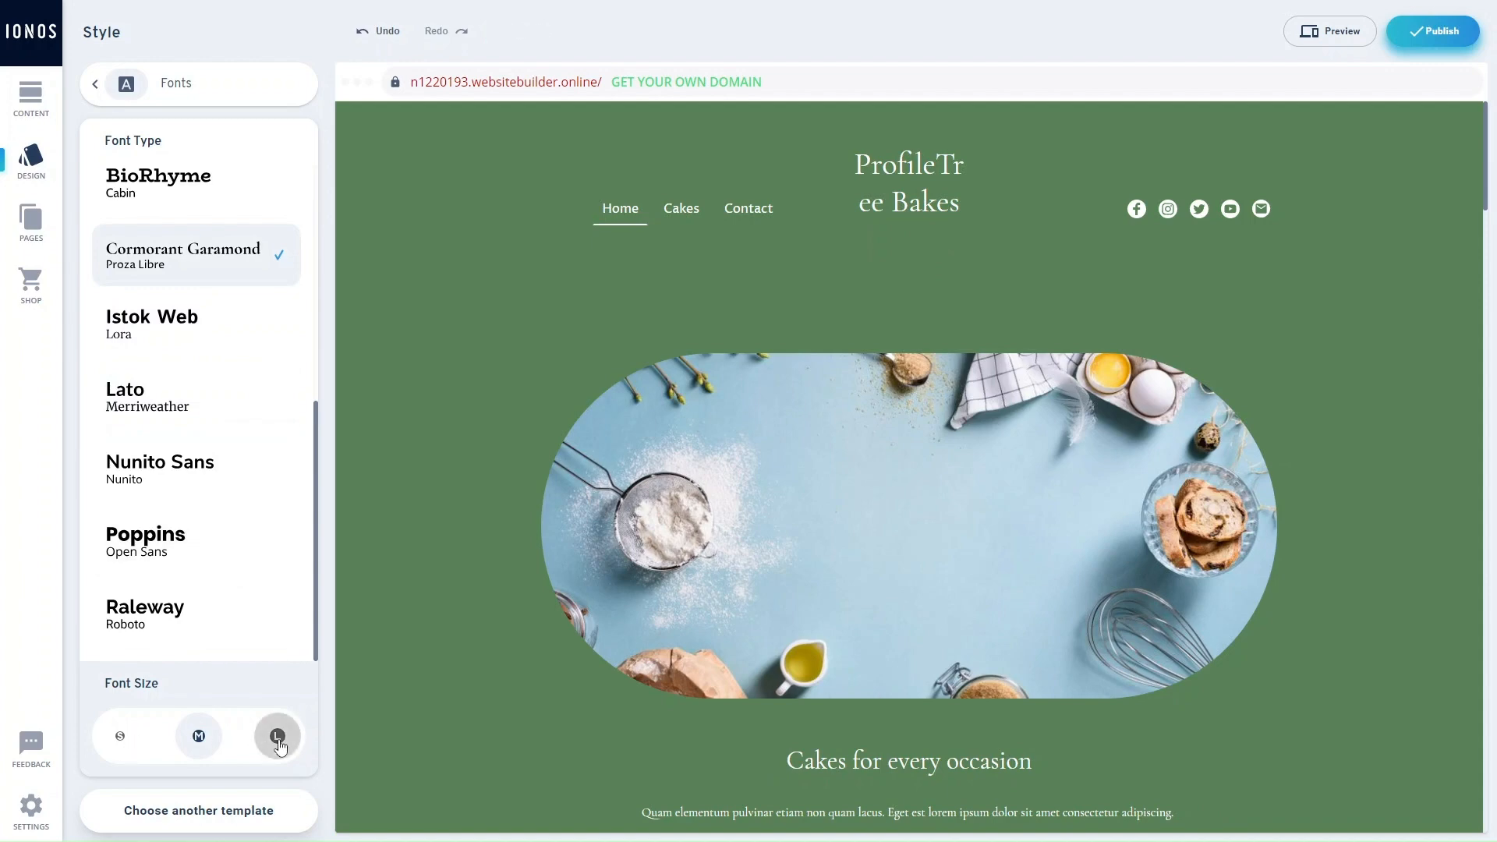
scroll(512, 678, "down", 3)
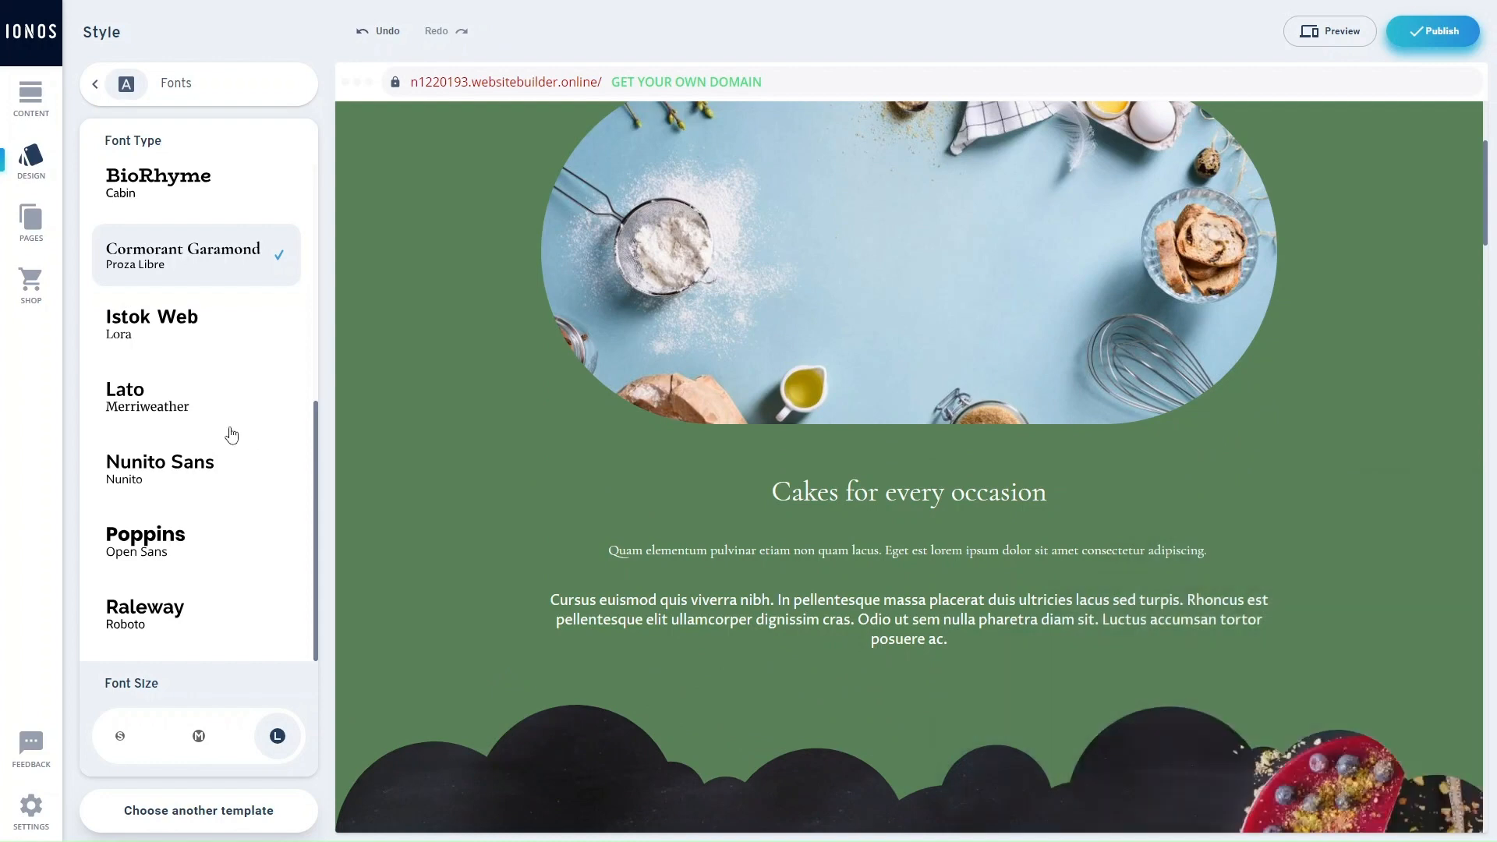
scroll(232, 434, "up", 2)
scroll(232, 434, "up", 4)
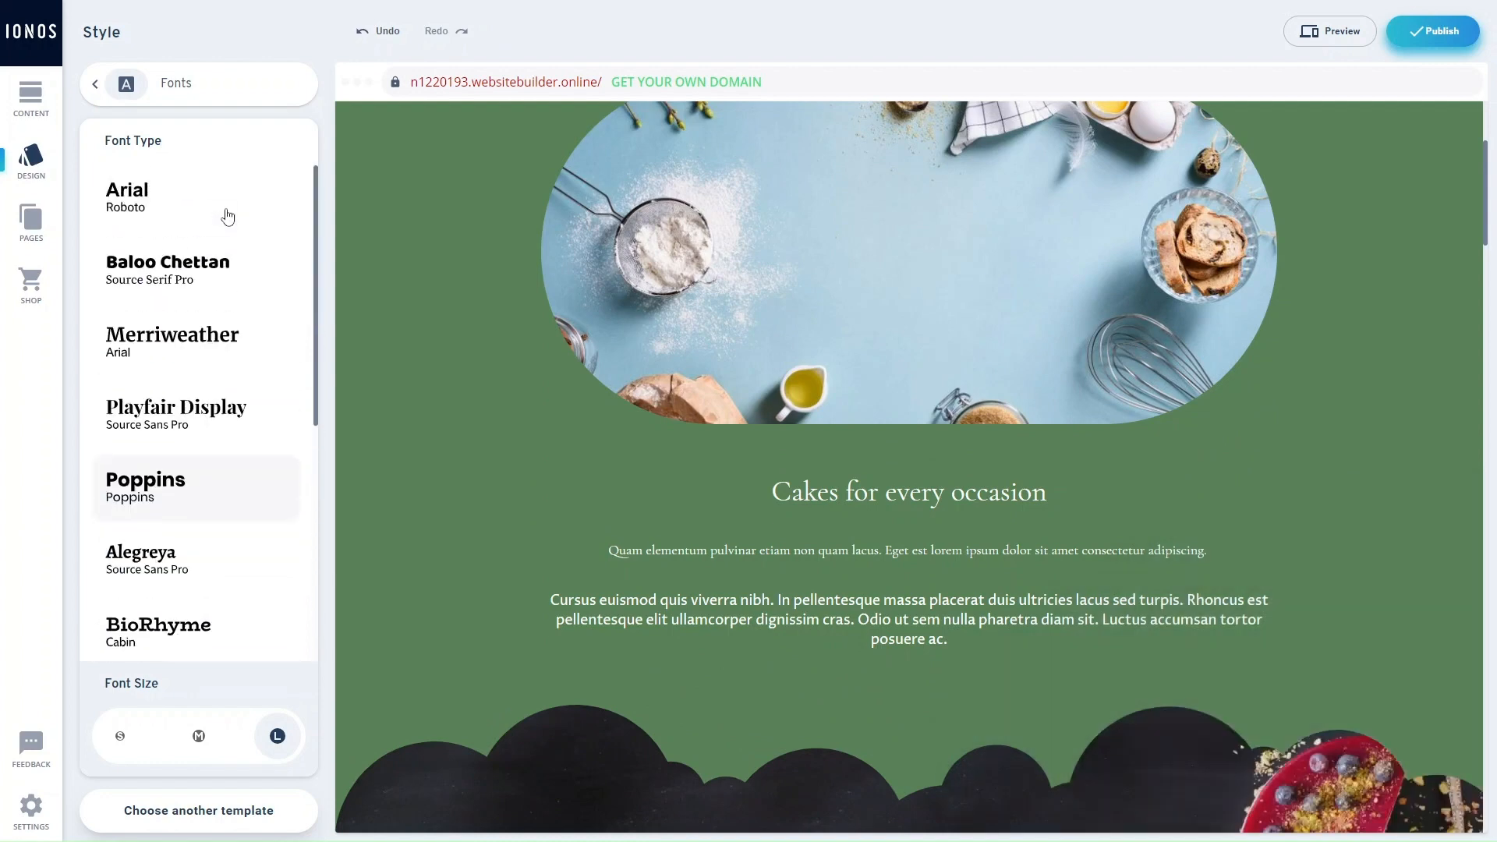
left_click(95, 85)
Step: Open the site's shape settings, try the Rectangle and Wavy global shapes themes, and return to Clouds
left_click(170, 204)
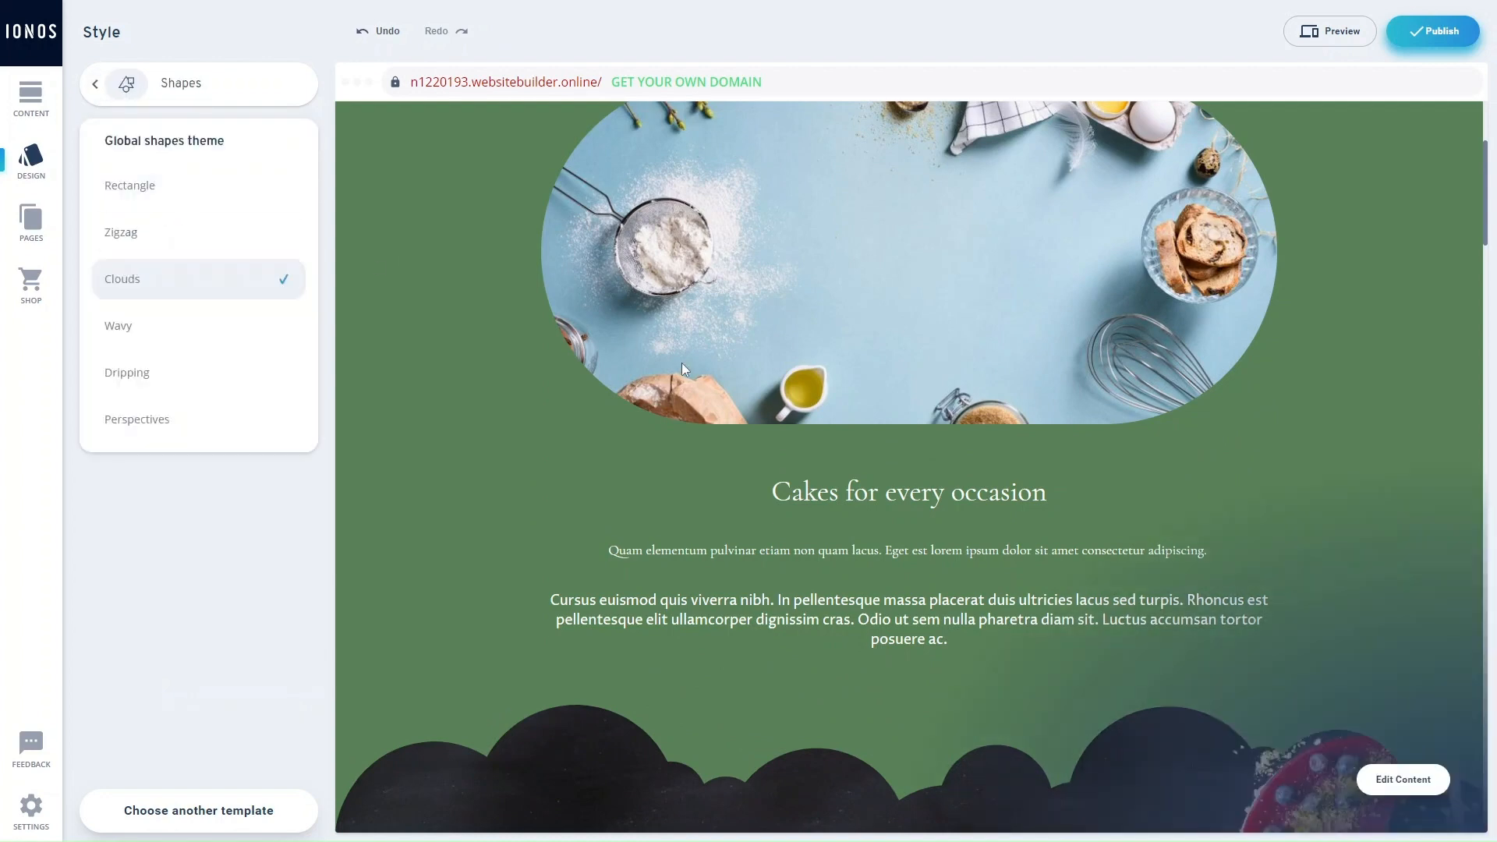
scroll(699, 369, "down", 6)
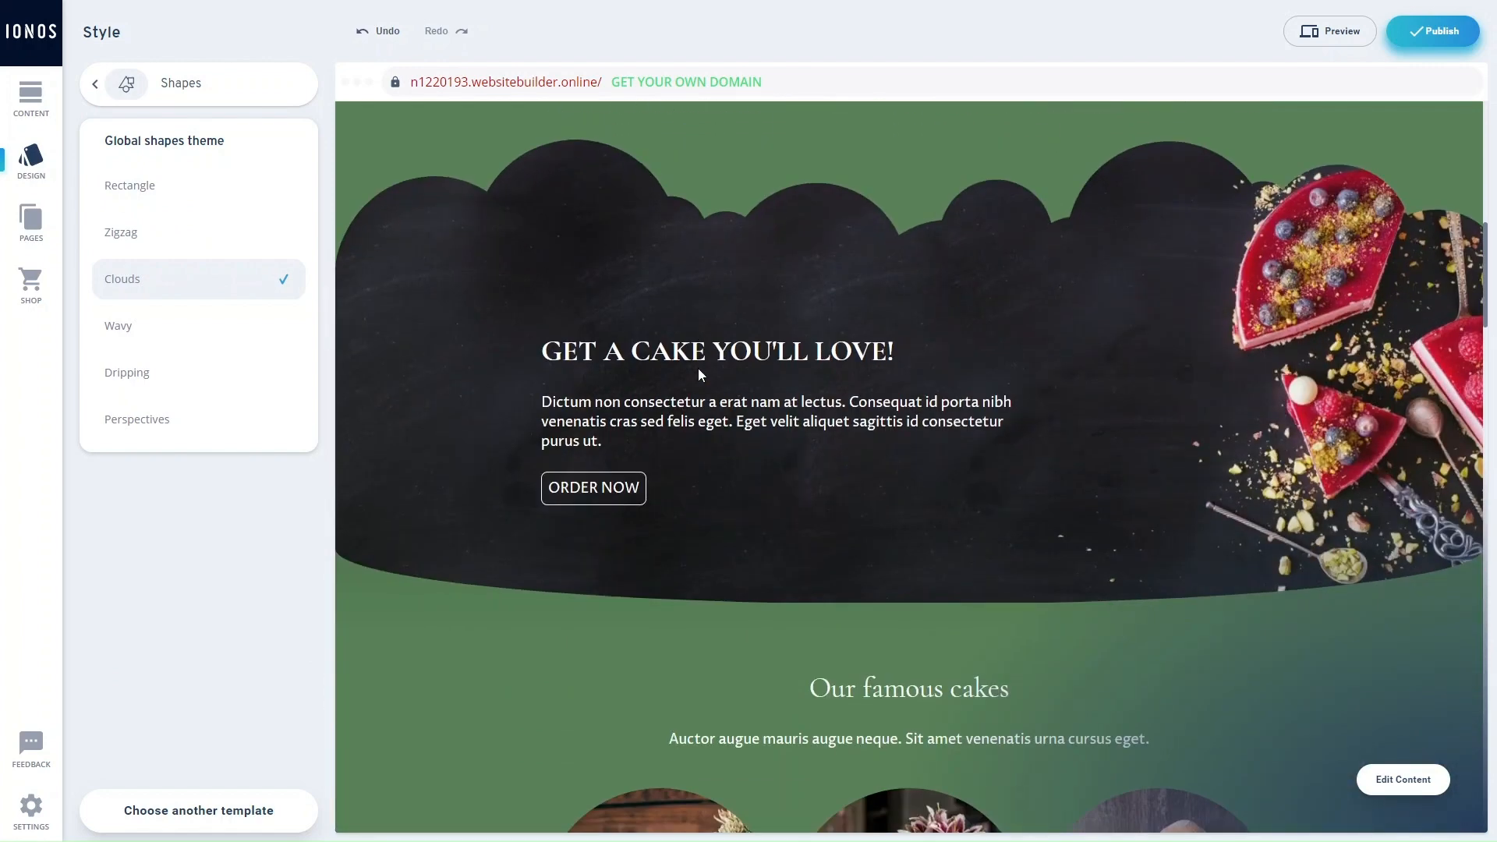
left_click(283, 190)
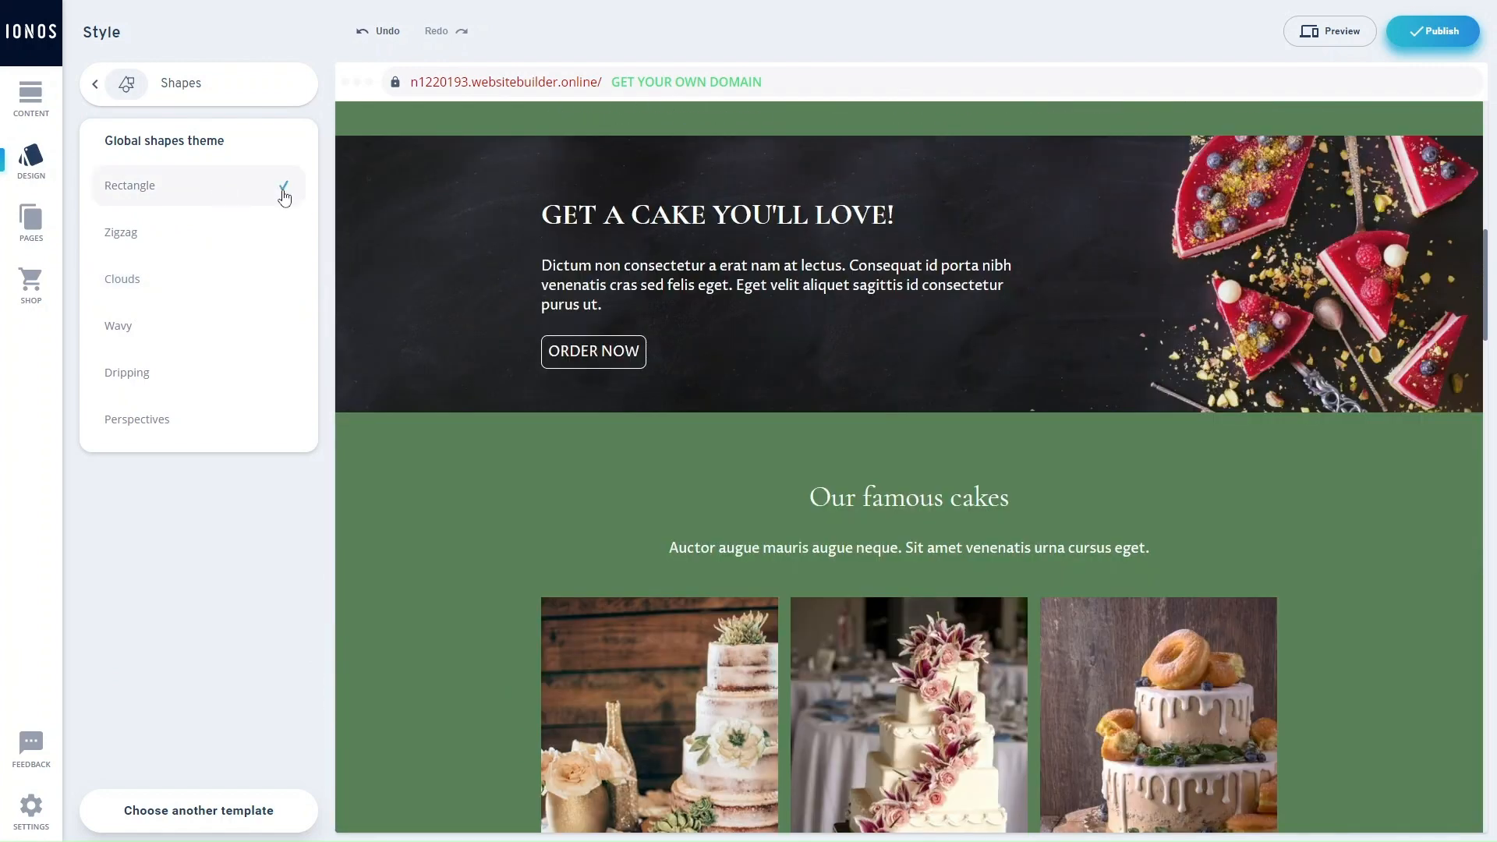
scroll(690, 355, "up", 3)
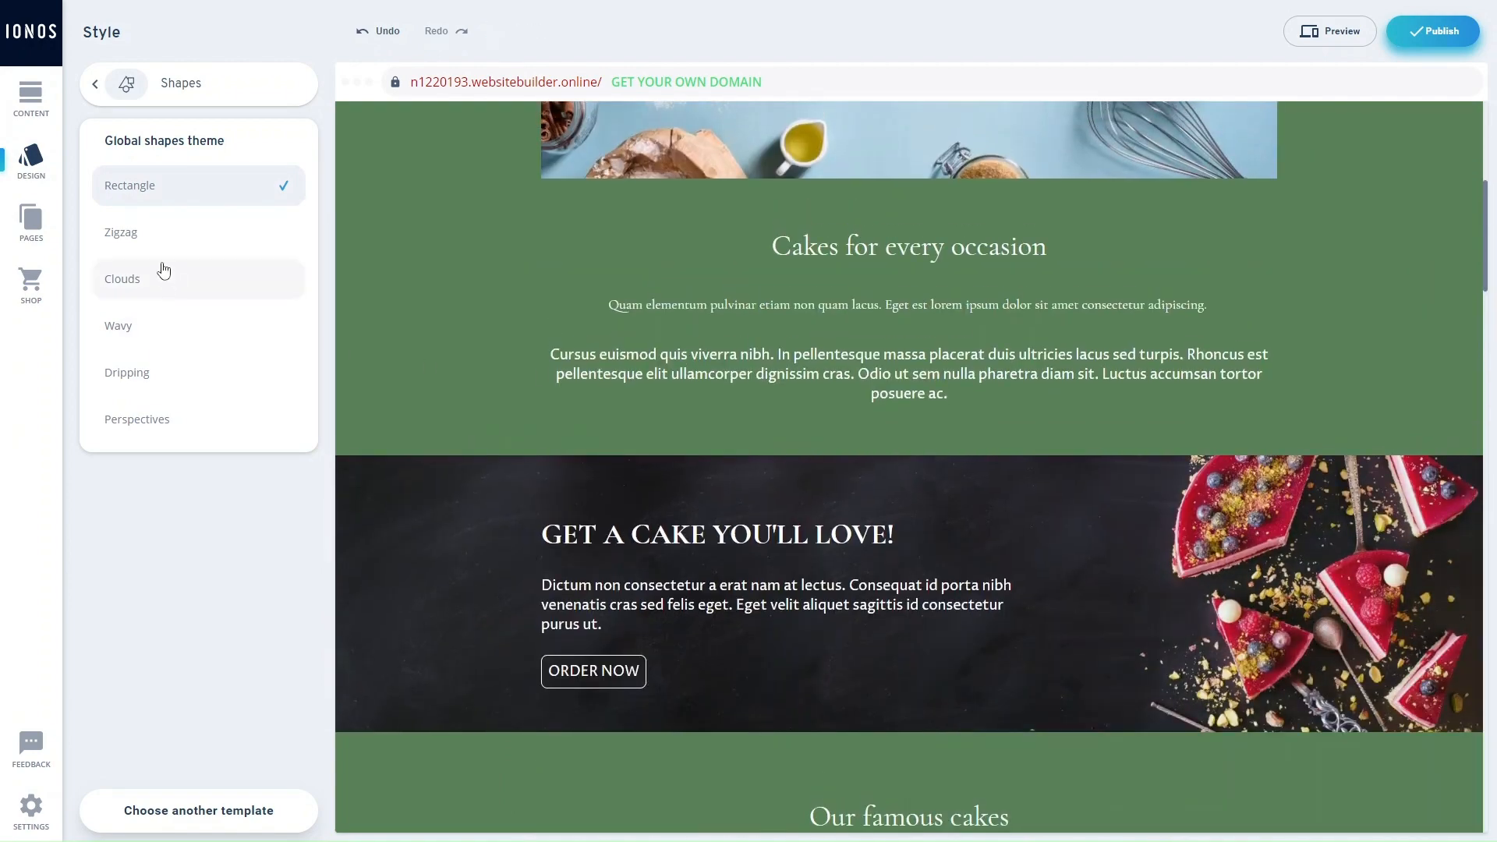
left_click(148, 327)
left_click(143, 282)
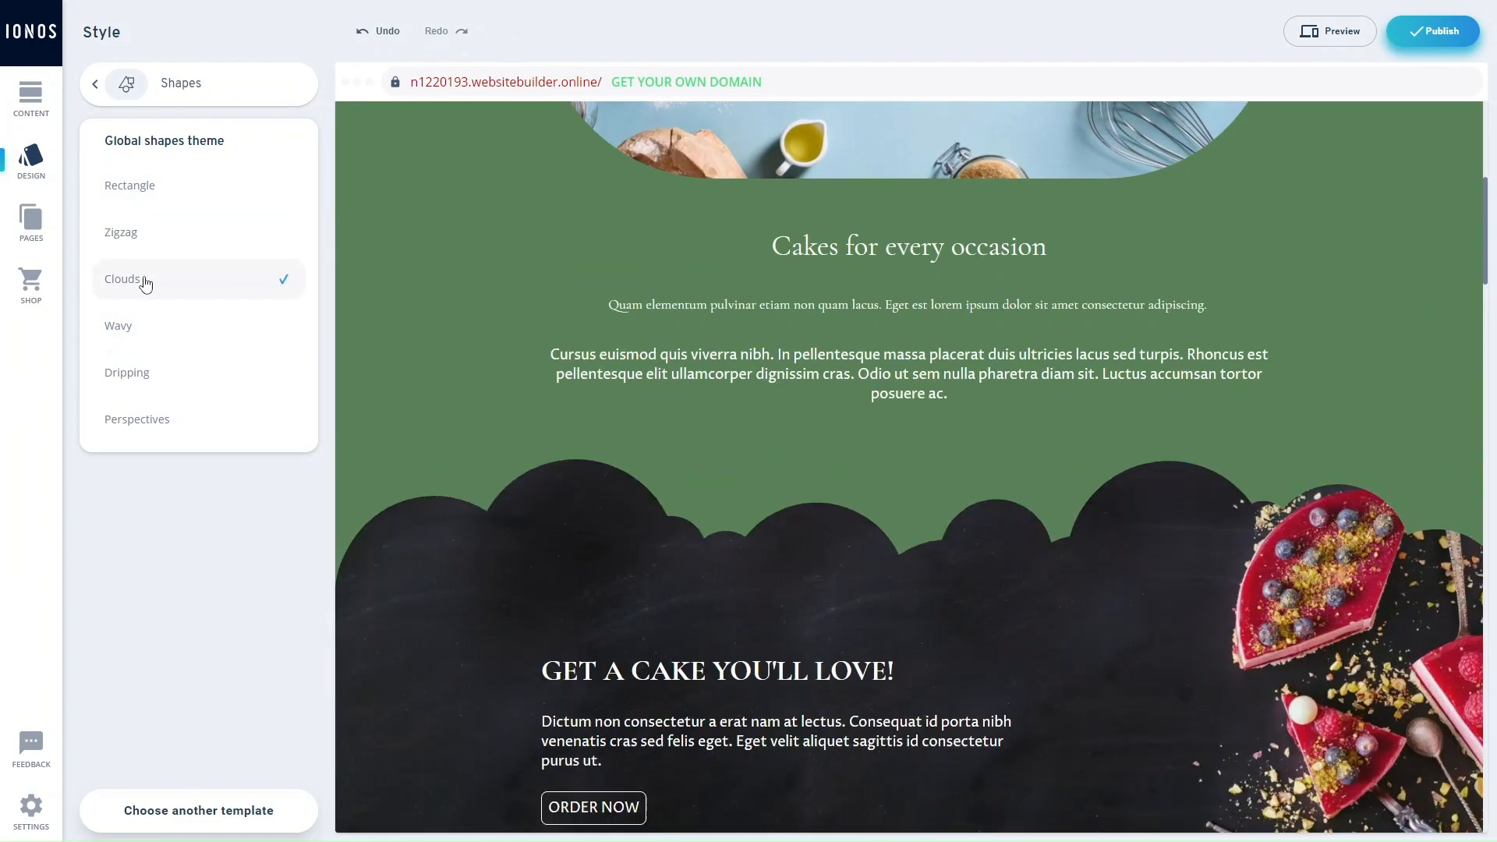
Step: Try the Dripping and Perspectives global shapes themes, restore Clouds and leave the shape settings
left_click(149, 387)
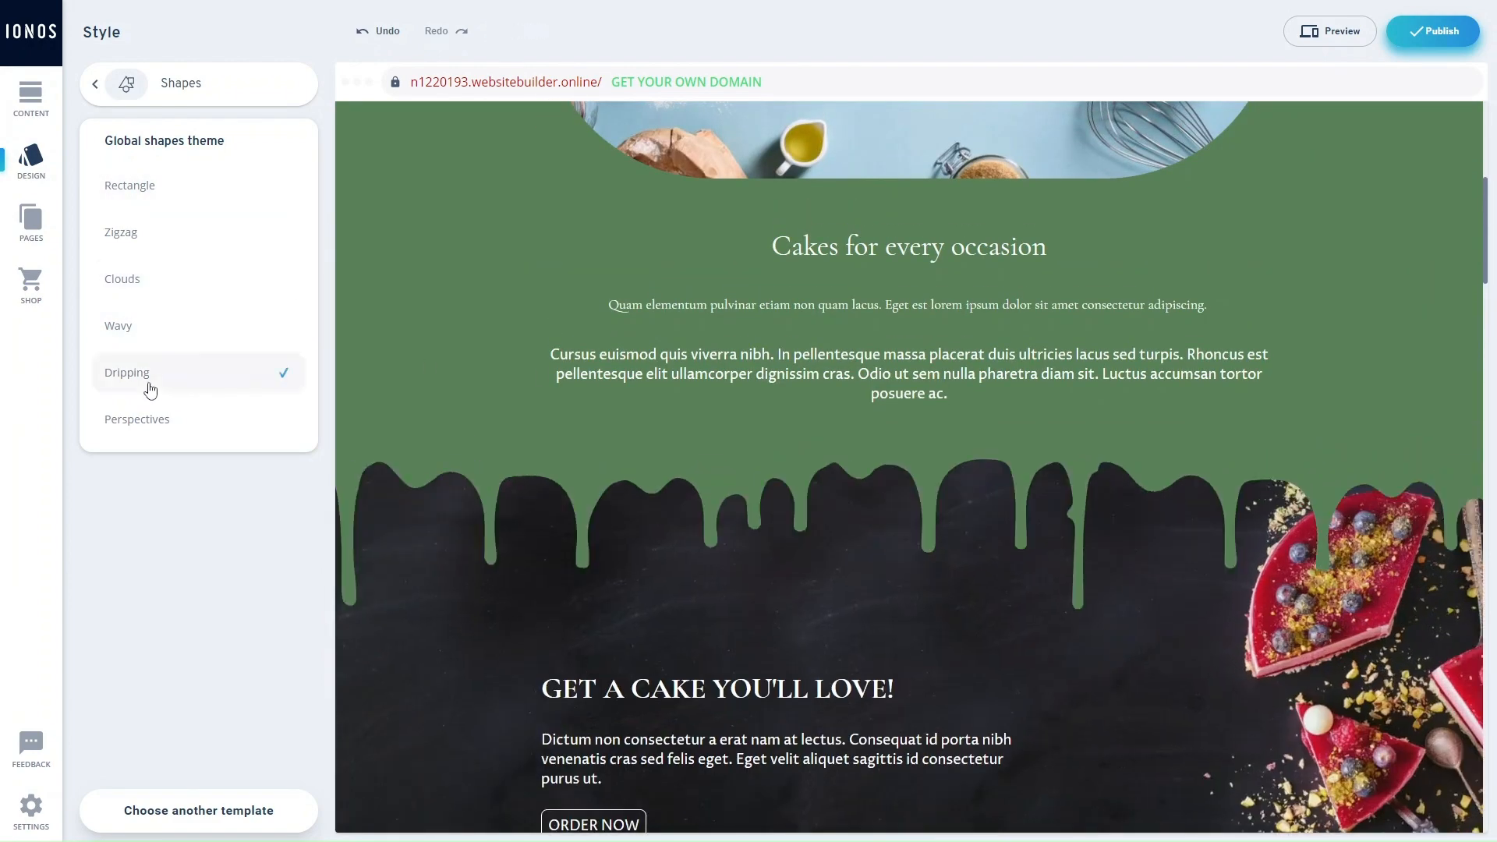
right_click(184, 423)
left_click(130, 418)
left_click(130, 419)
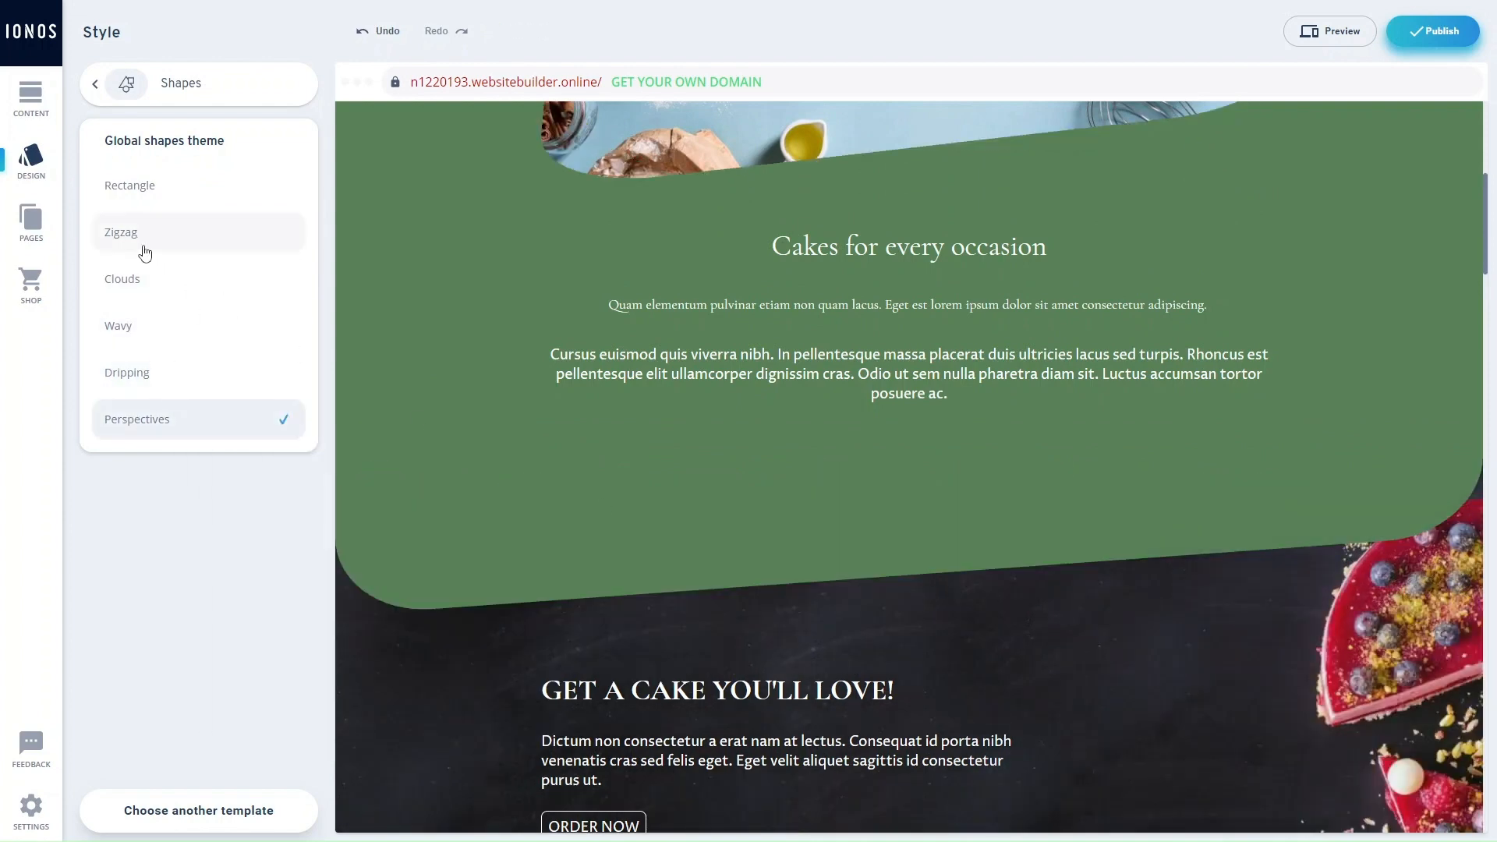
left_click(124, 281)
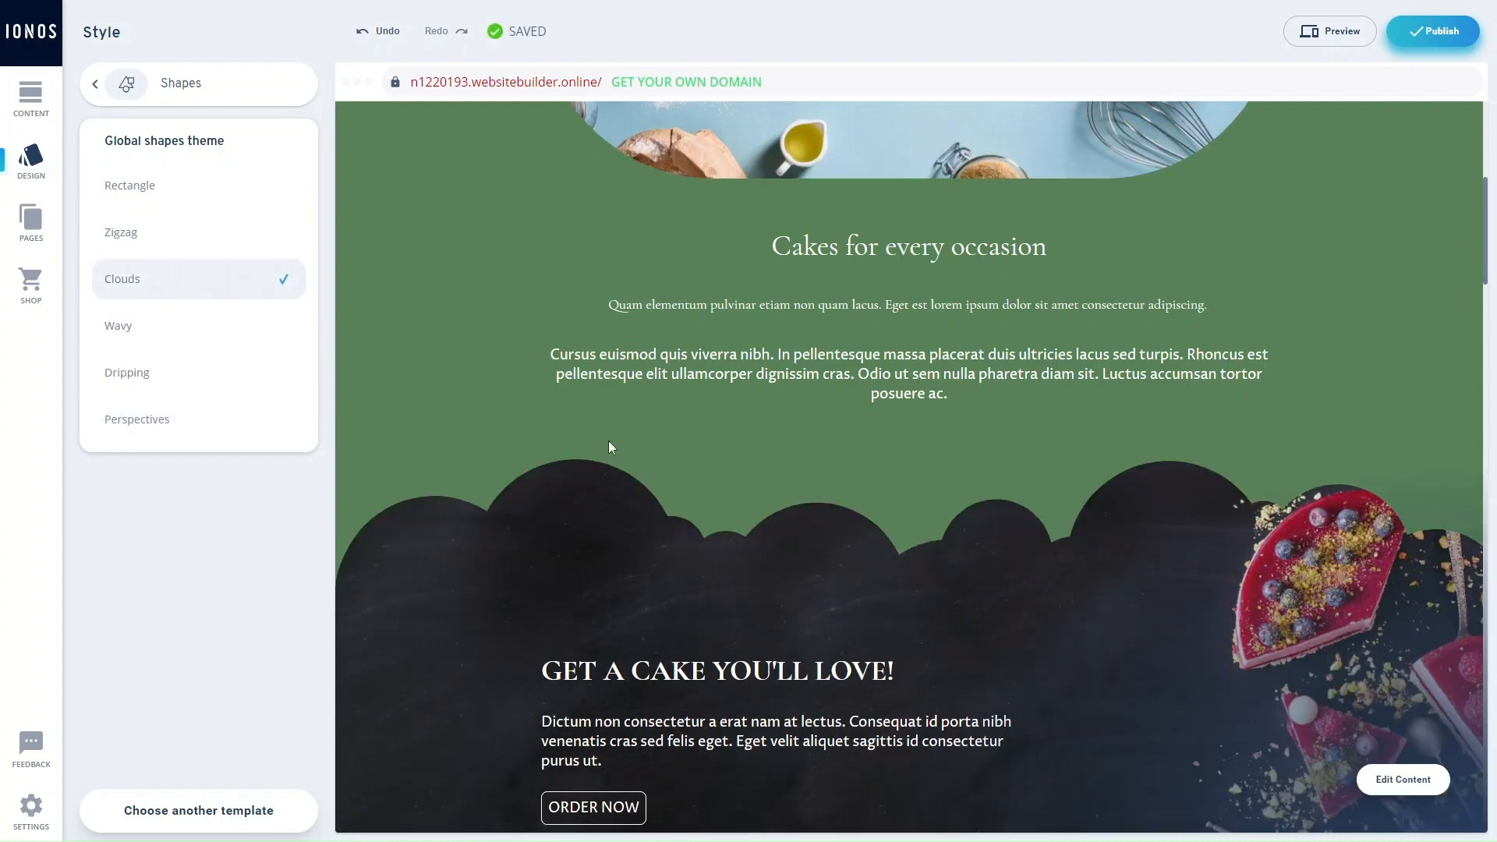
left_click(98, 86)
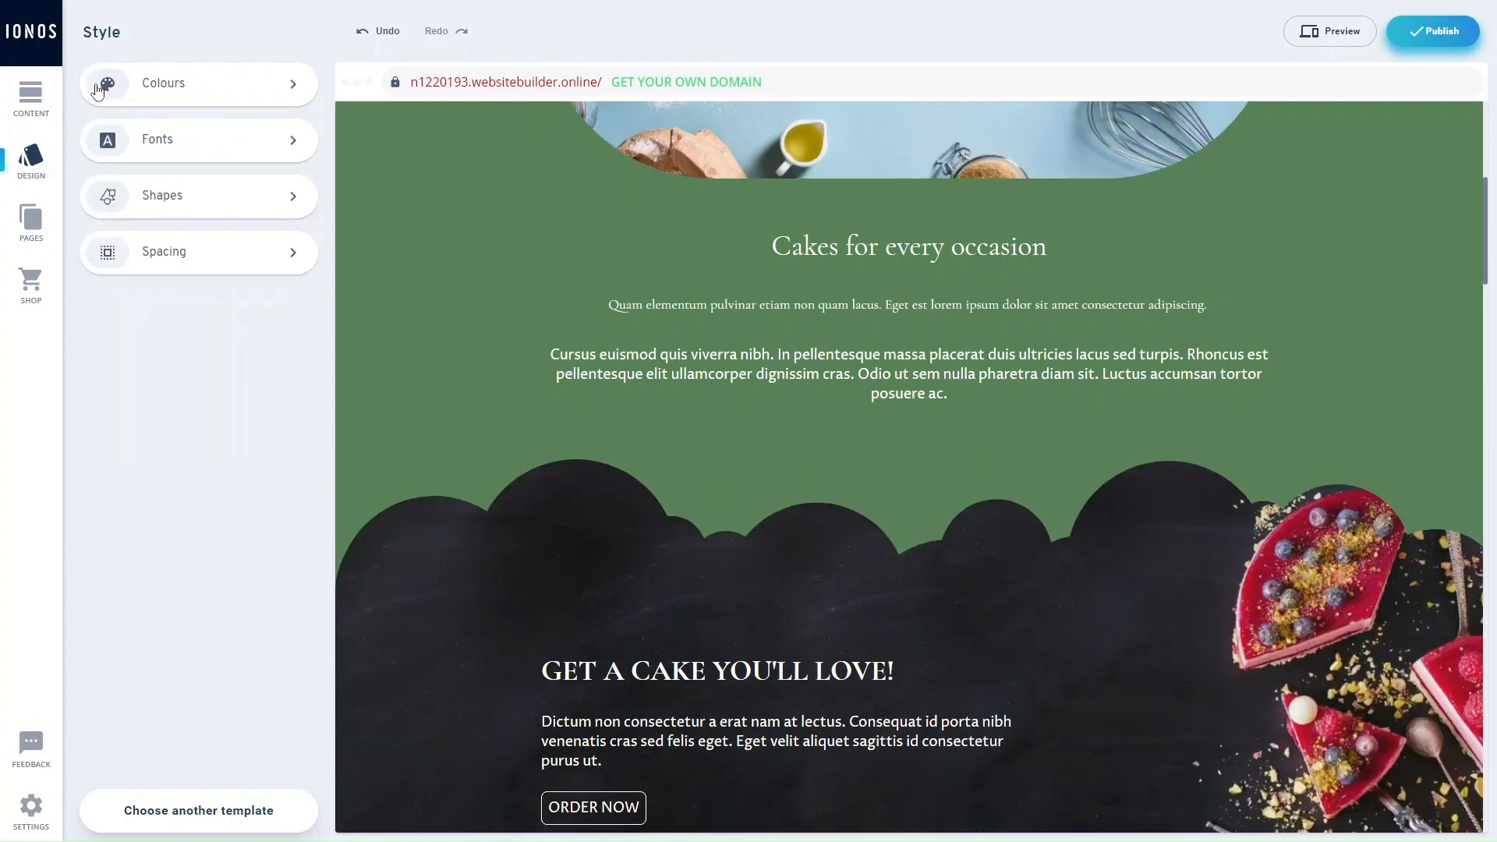
Step: Compare the L and S spacing sizes on the page, restore M and leave the spacing settings
left_click(175, 248)
scroll(616, 358, "up", 5)
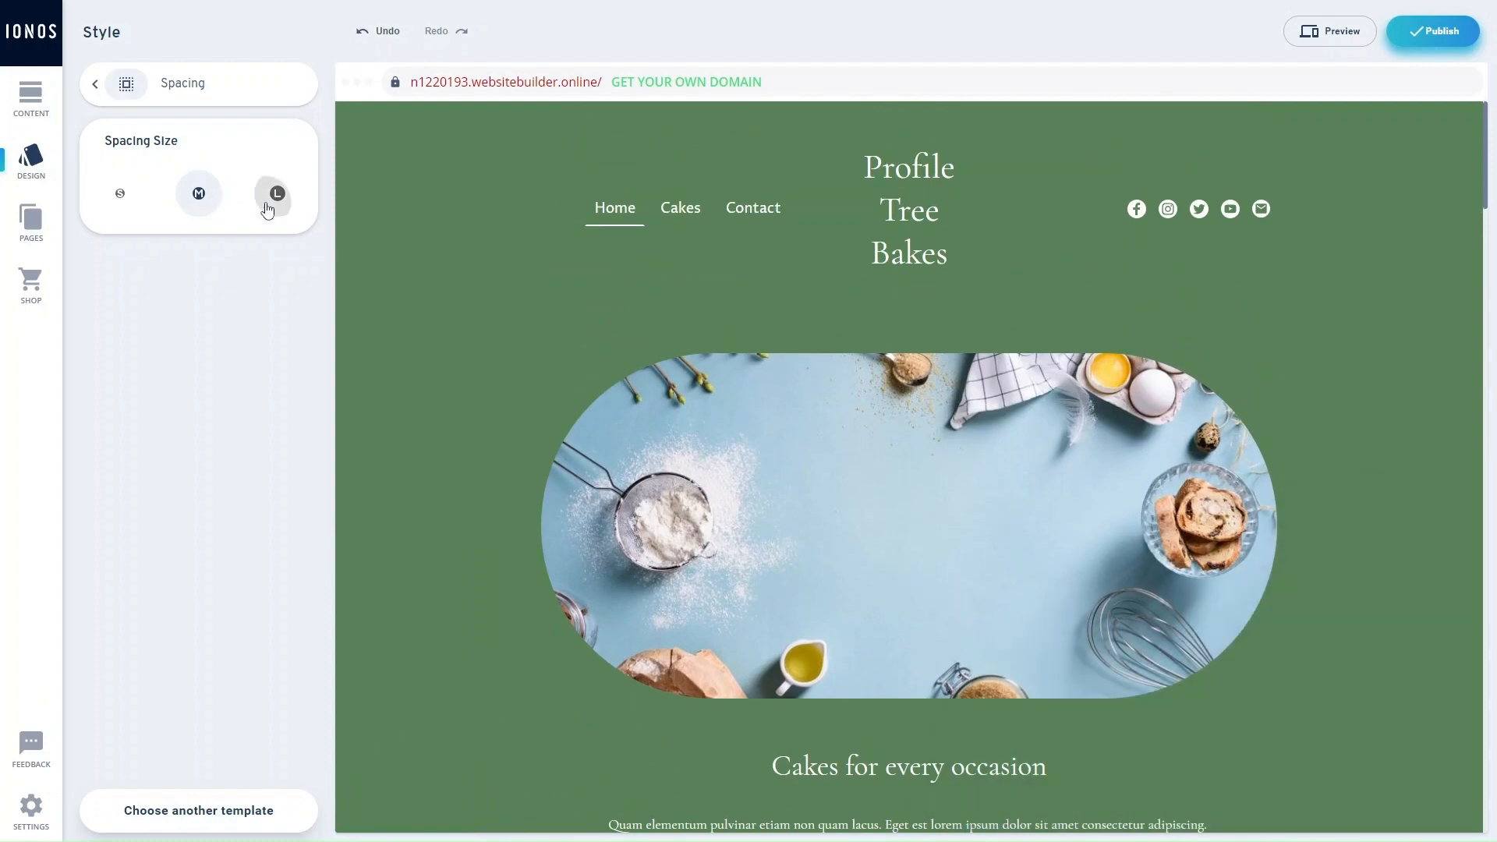
left_click(277, 193)
scroll(575, 367, "down", 3)
scroll(576, 371, "down", 5)
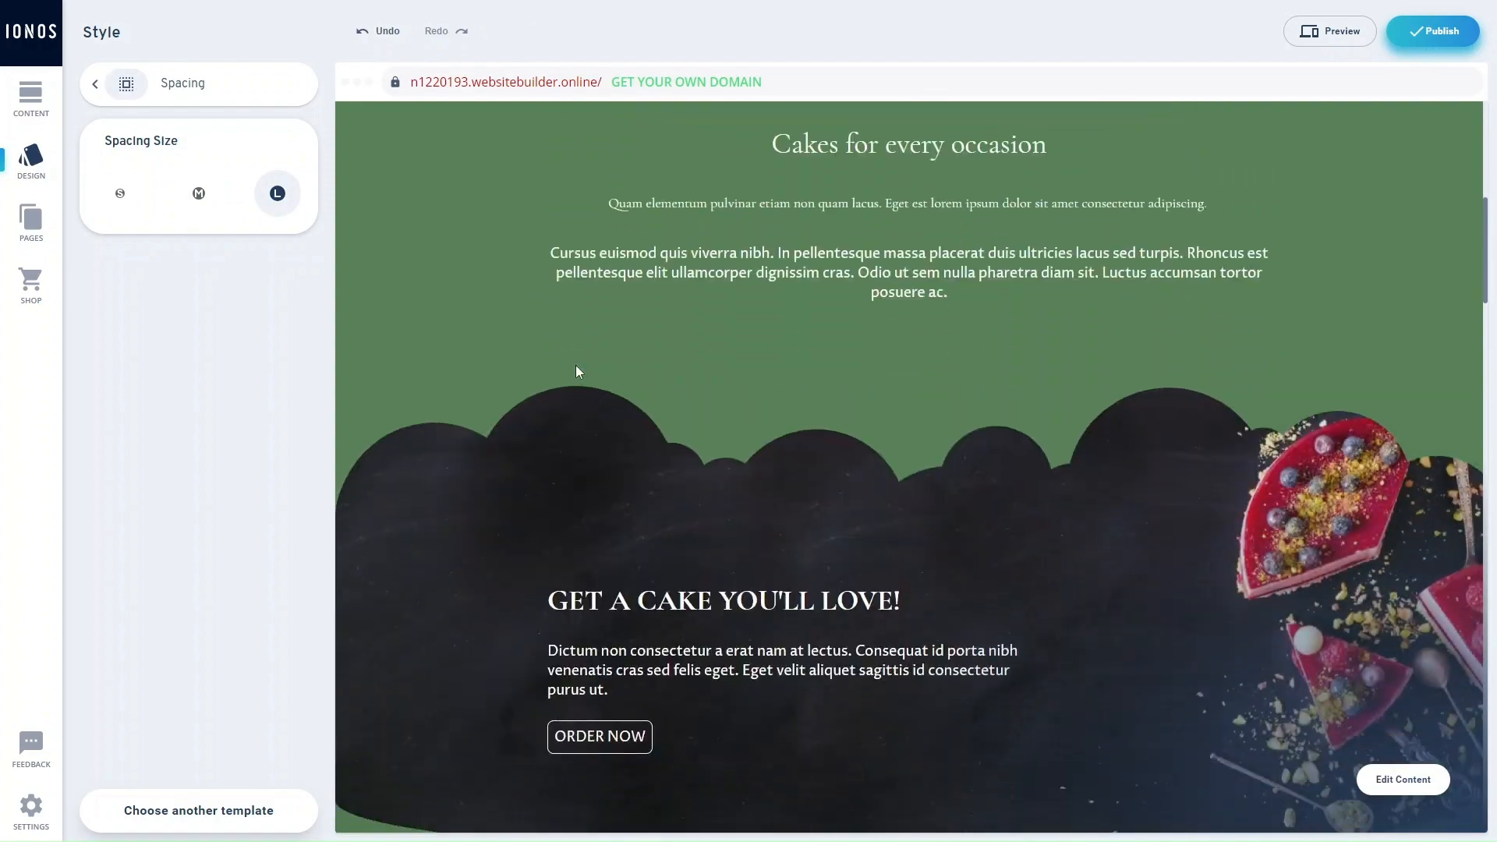
left_click(120, 195)
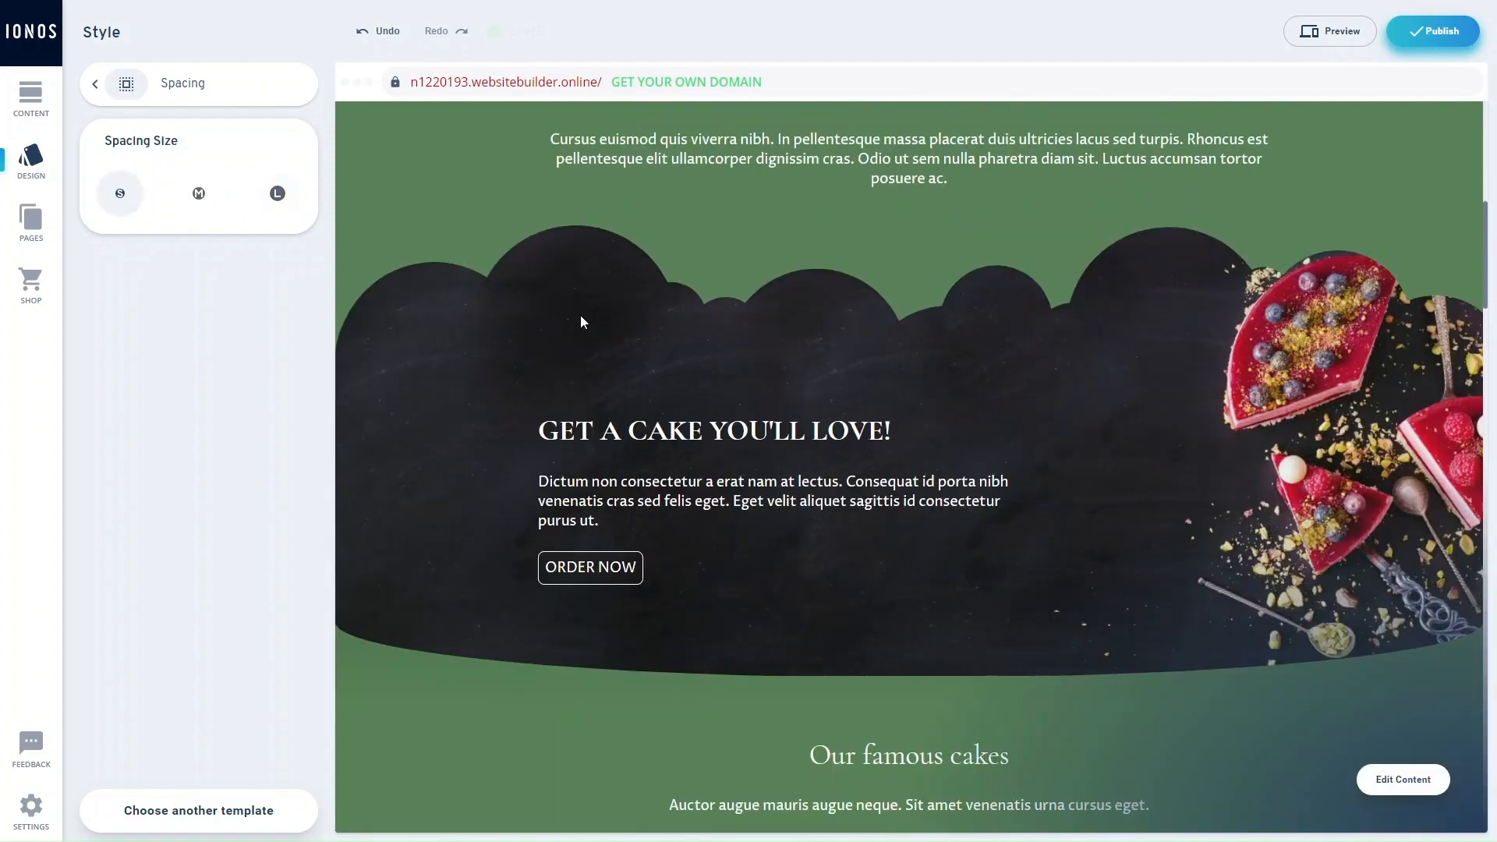
scroll(581, 321, "down", 3)
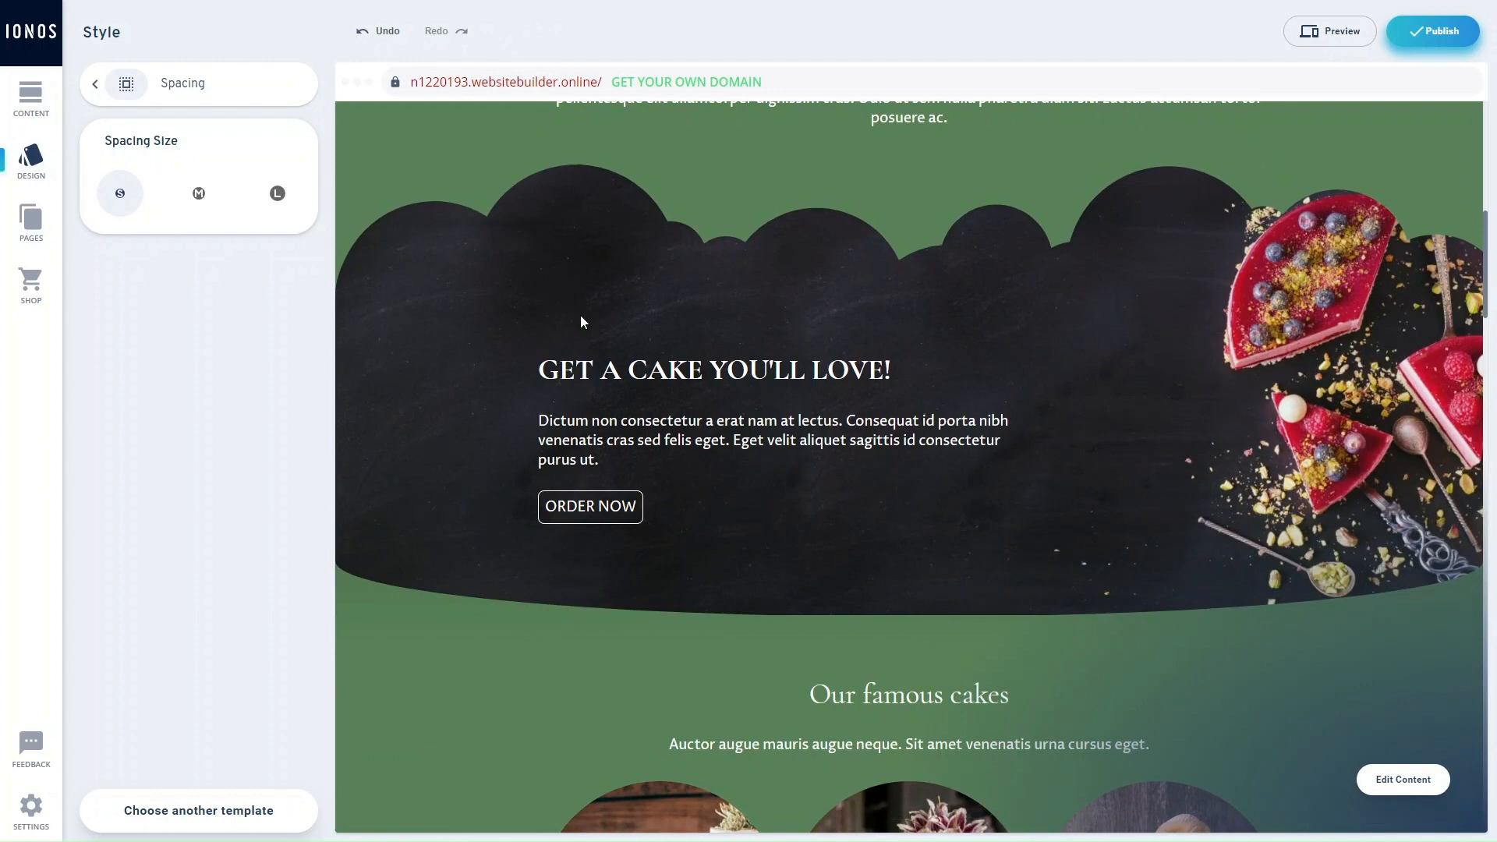
left_click(201, 194)
left_click(95, 84)
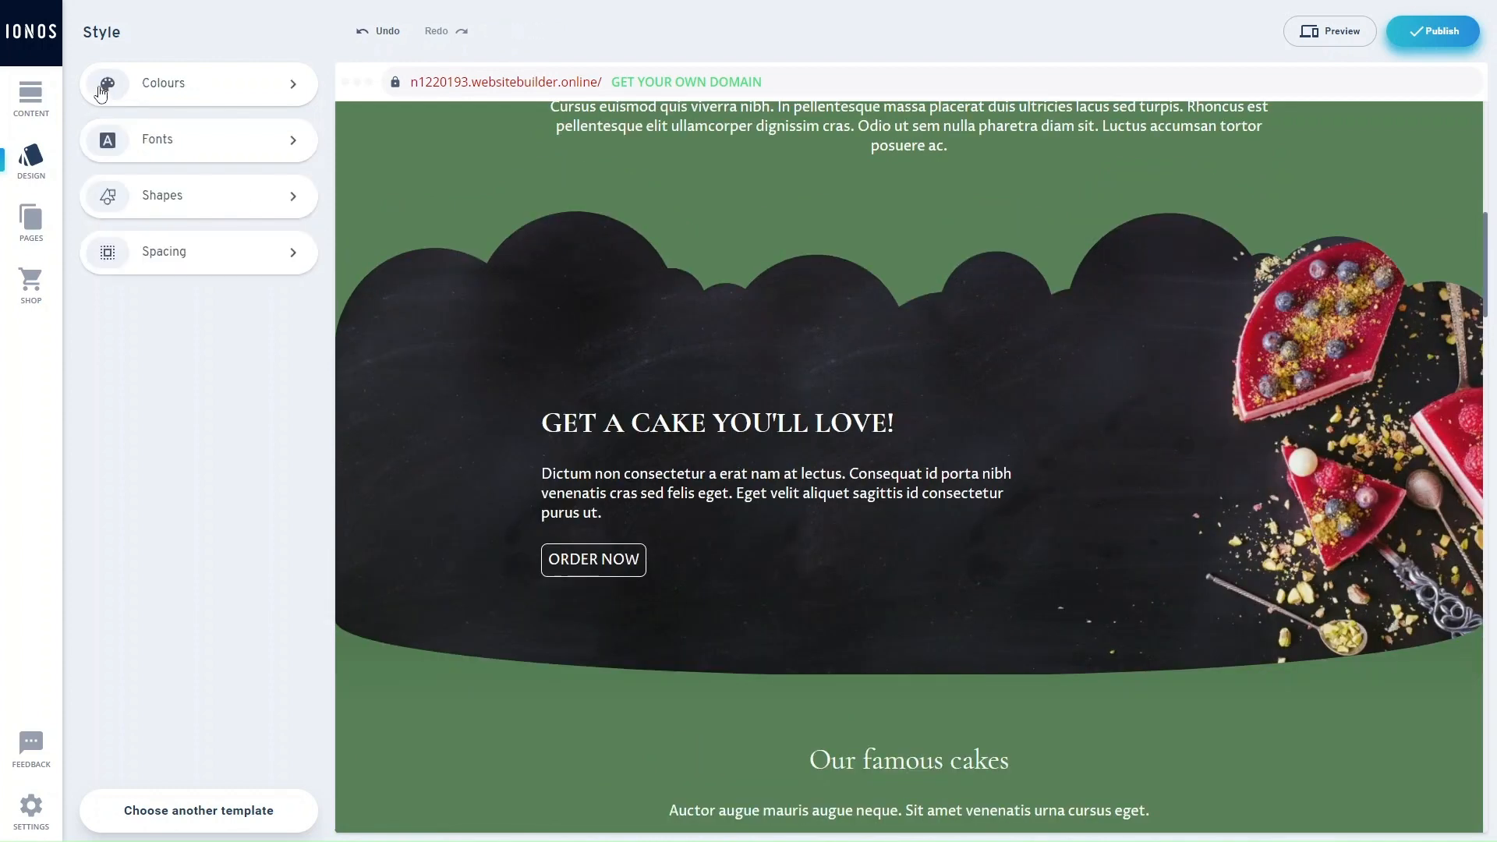
Step: Open the website structure and look over the Home page's SEO title and SEO description fields
scroll(471, 321, "up", 10)
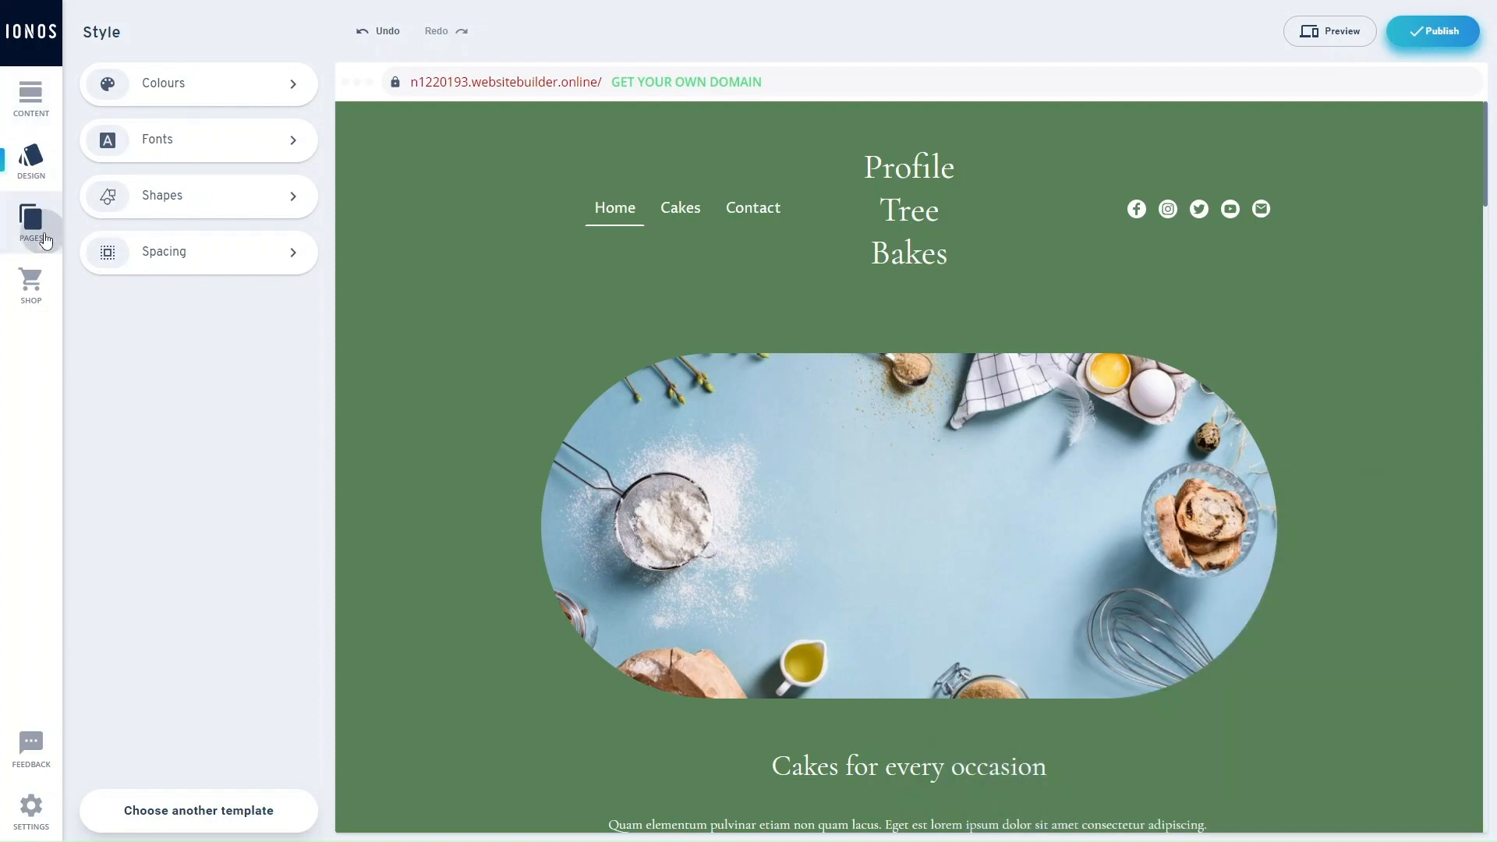
left_click(45, 239)
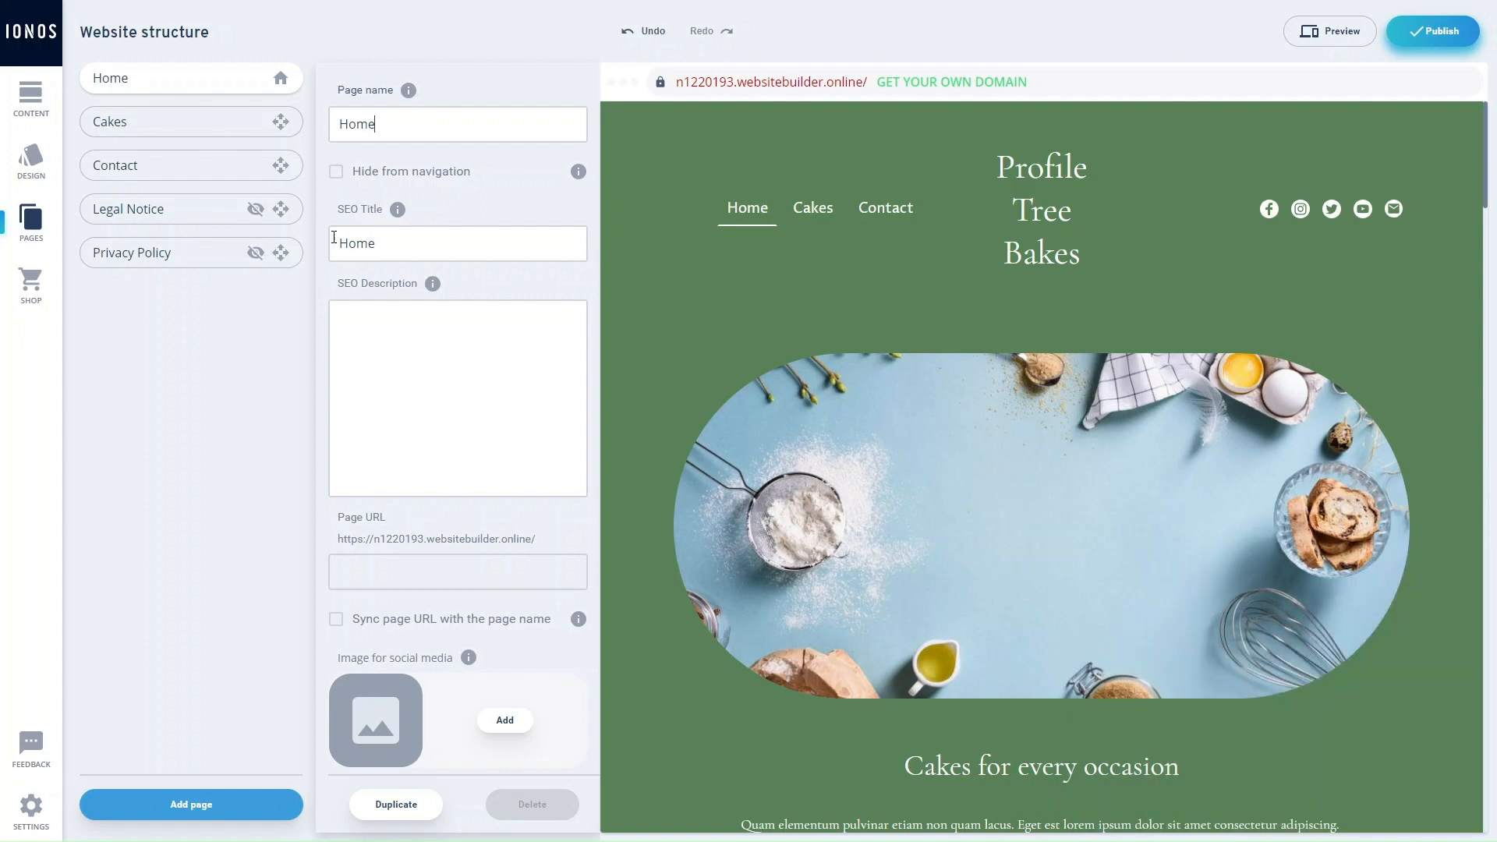
left_click(393, 237)
left_click(408, 353)
type("V")
key("BackSpace")
Step: Accept the image rights disclaimer, and upload and apply the green PRO logo as the Home page's image for social media
left_click(503, 719)
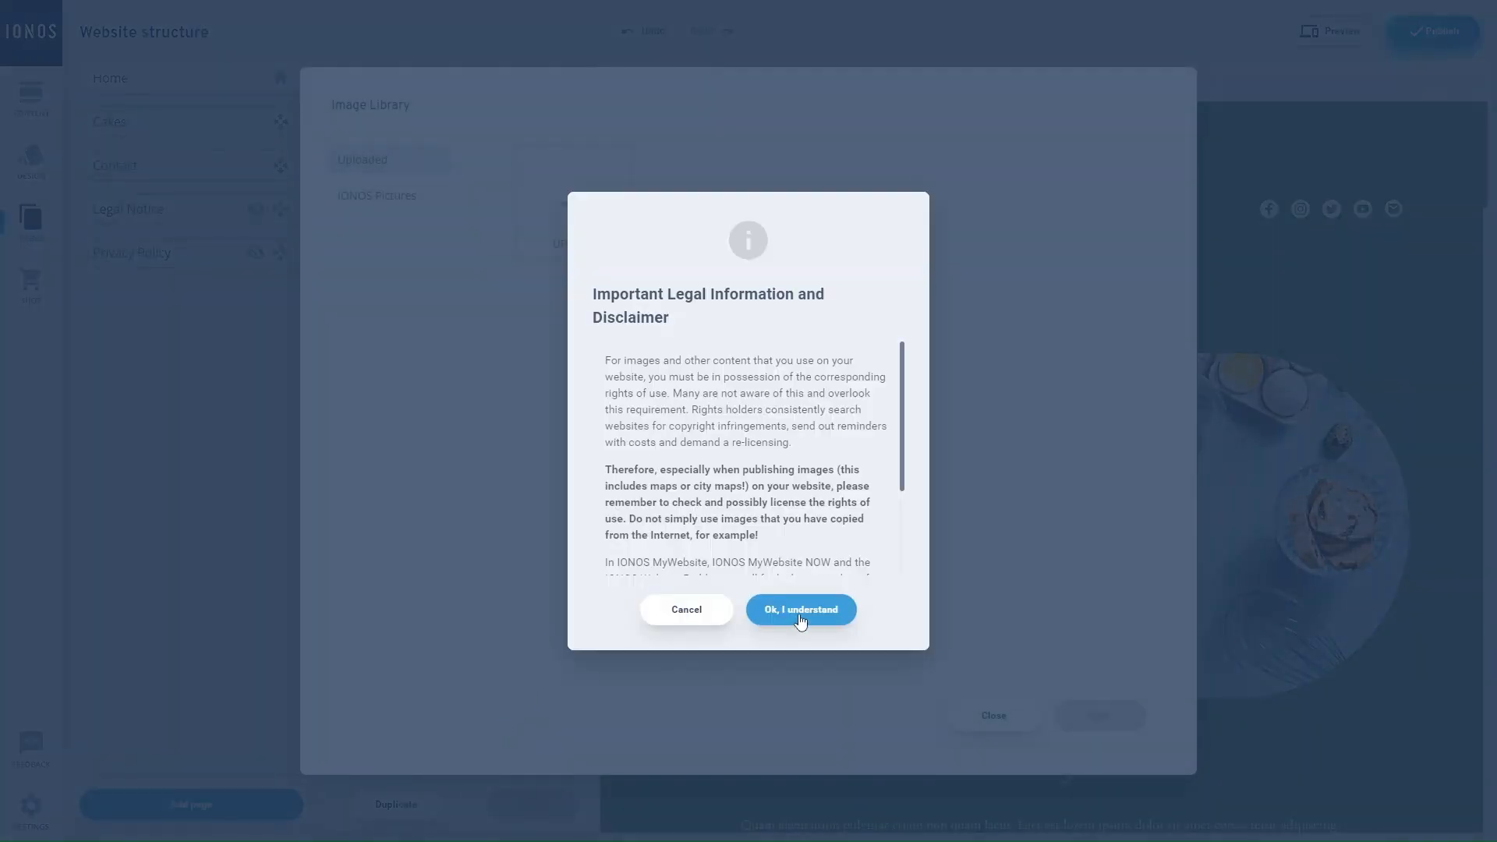
left_click(801, 616)
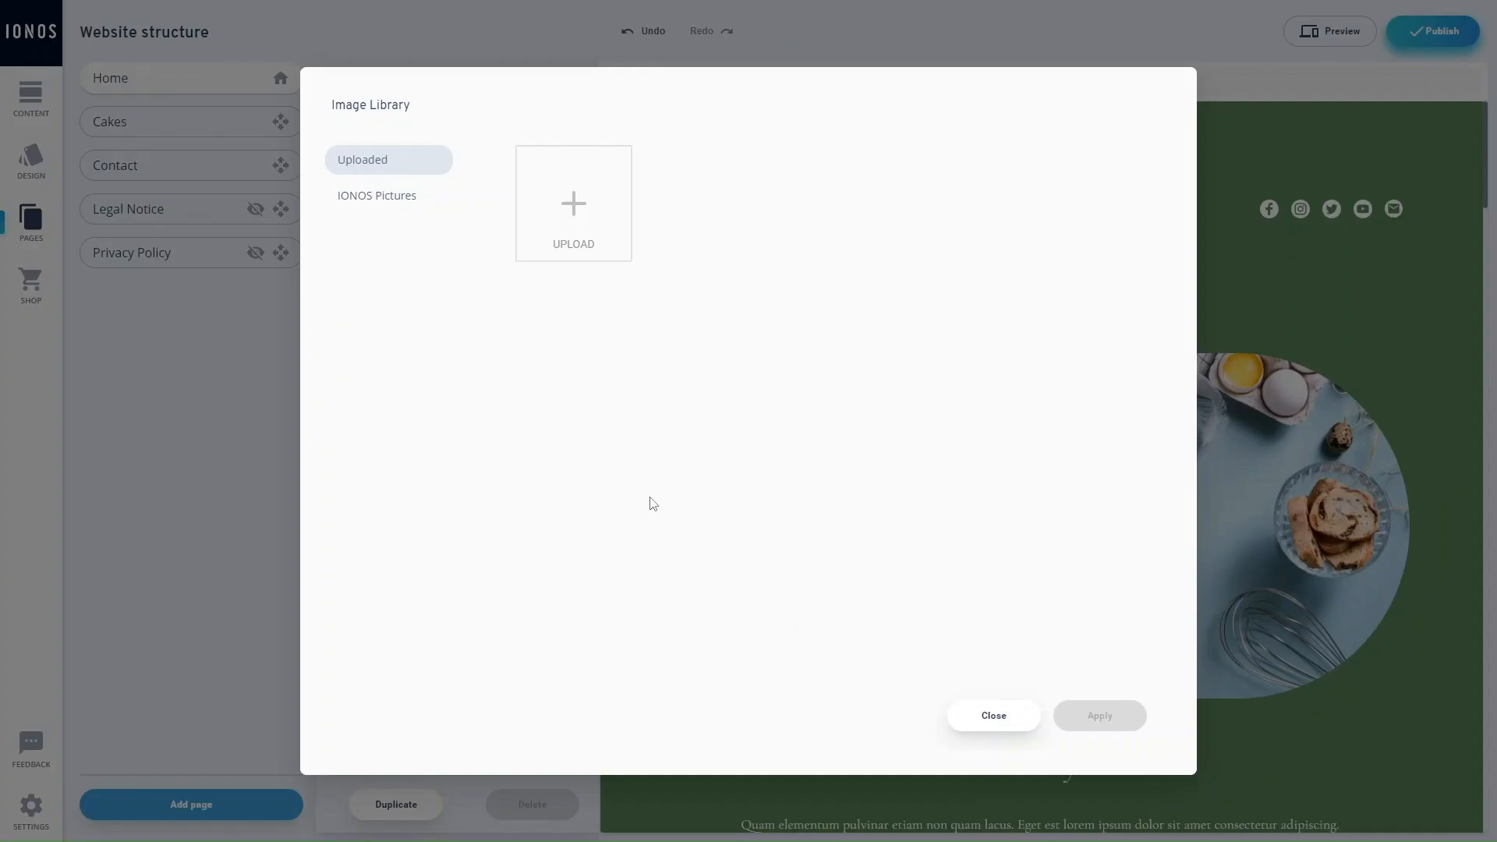
left_click(407, 195)
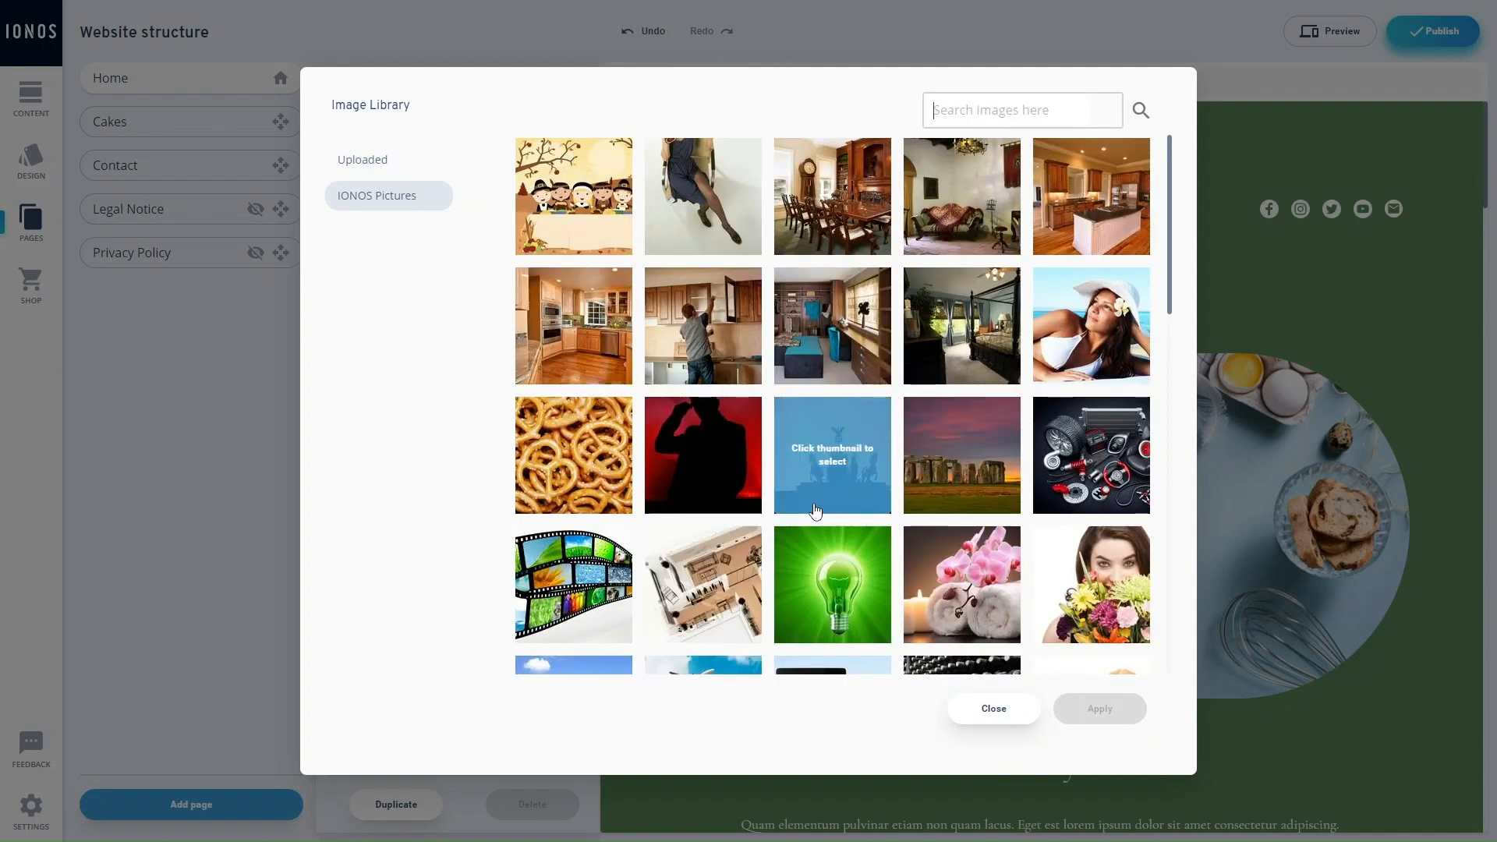
left_click(402, 162)
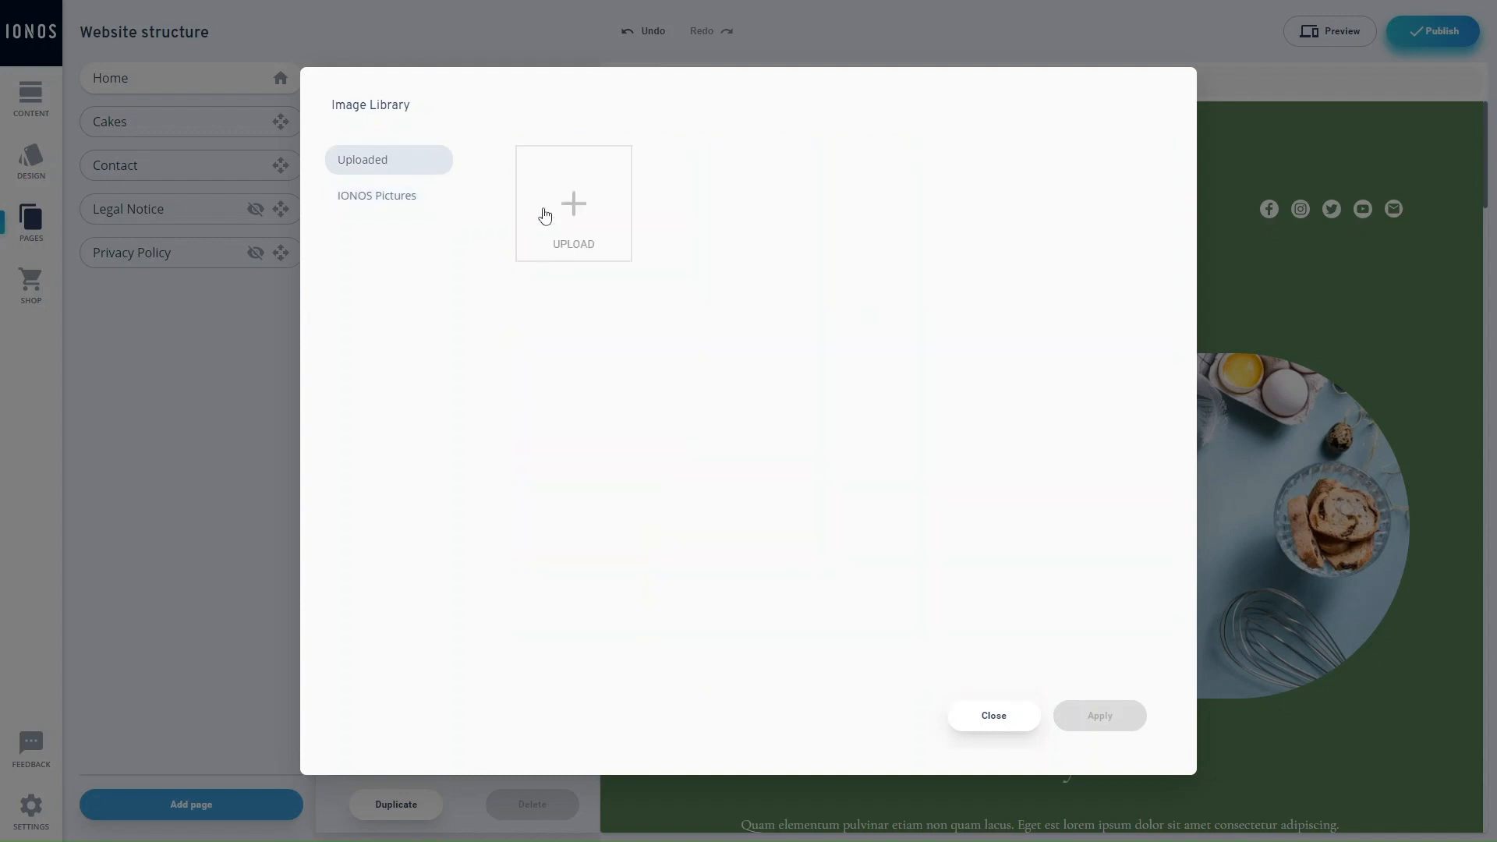
left_click(544, 215)
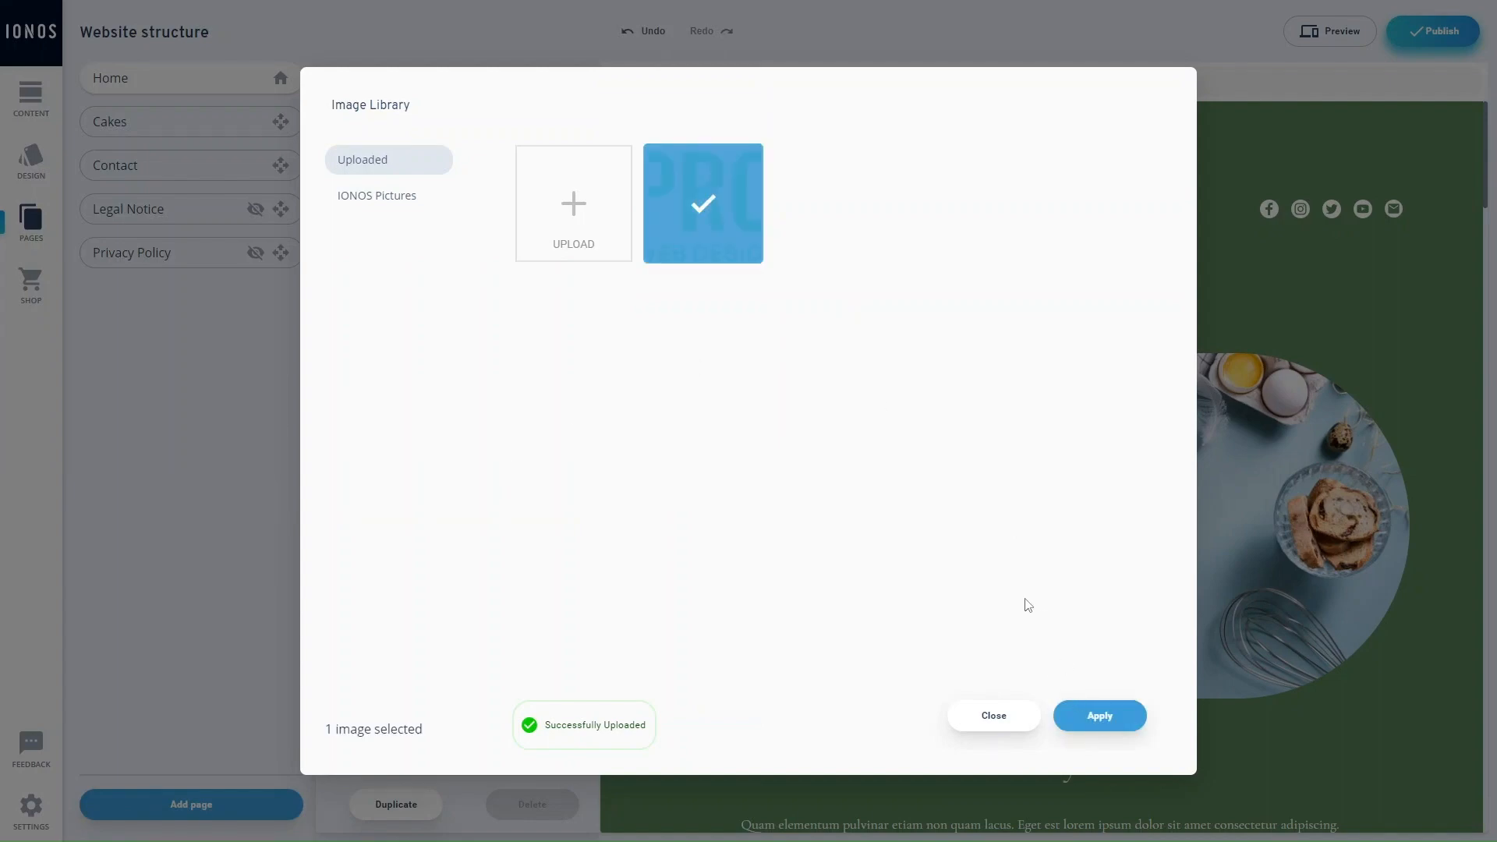
left_click(1106, 719)
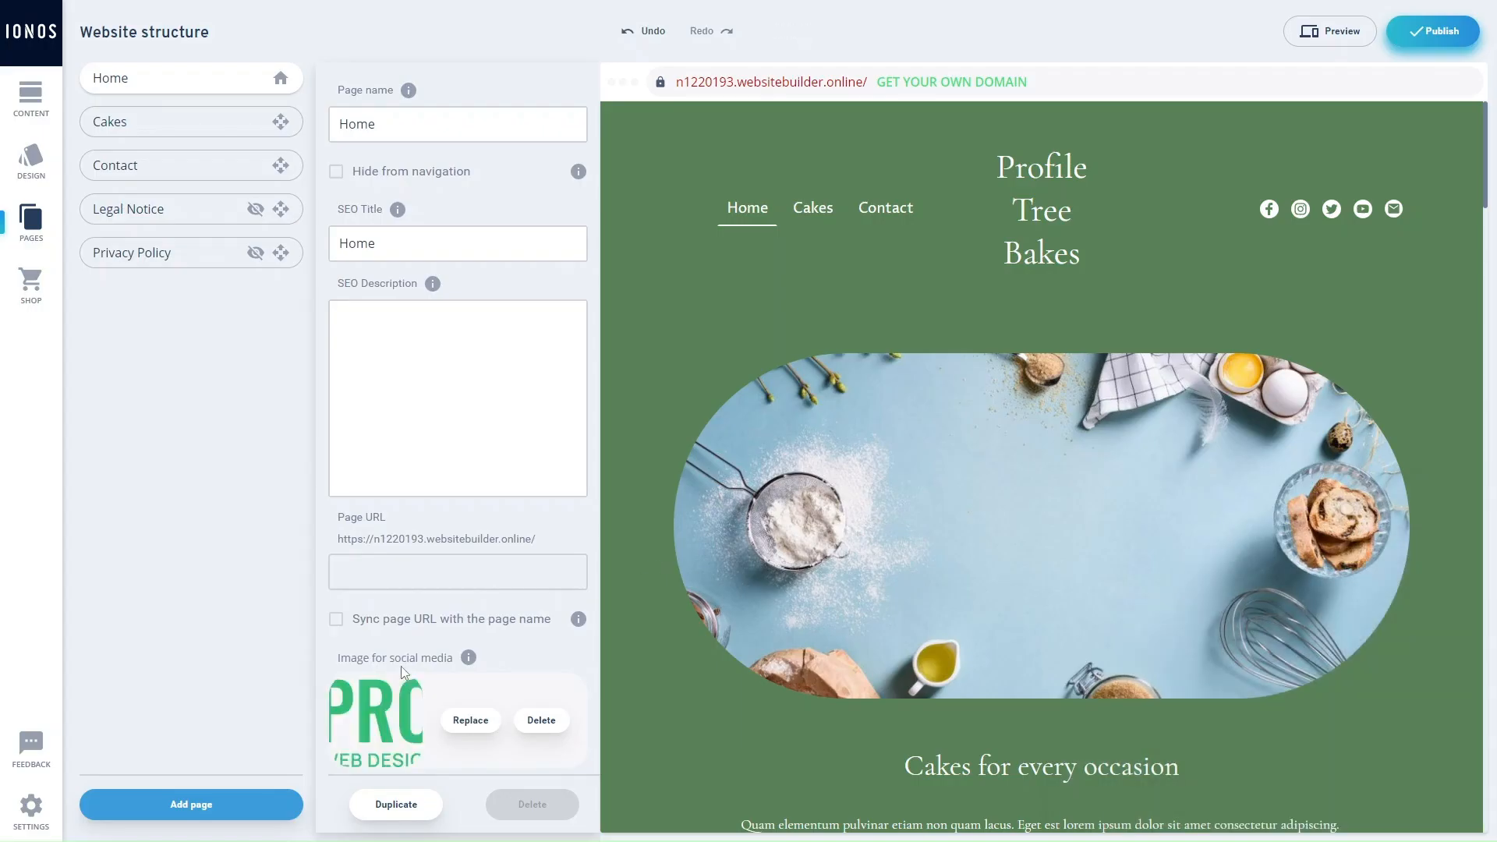
Step: Look over the Cakes page's name, SEO title, SEO description, page URL and social media image settings
left_click(208, 131)
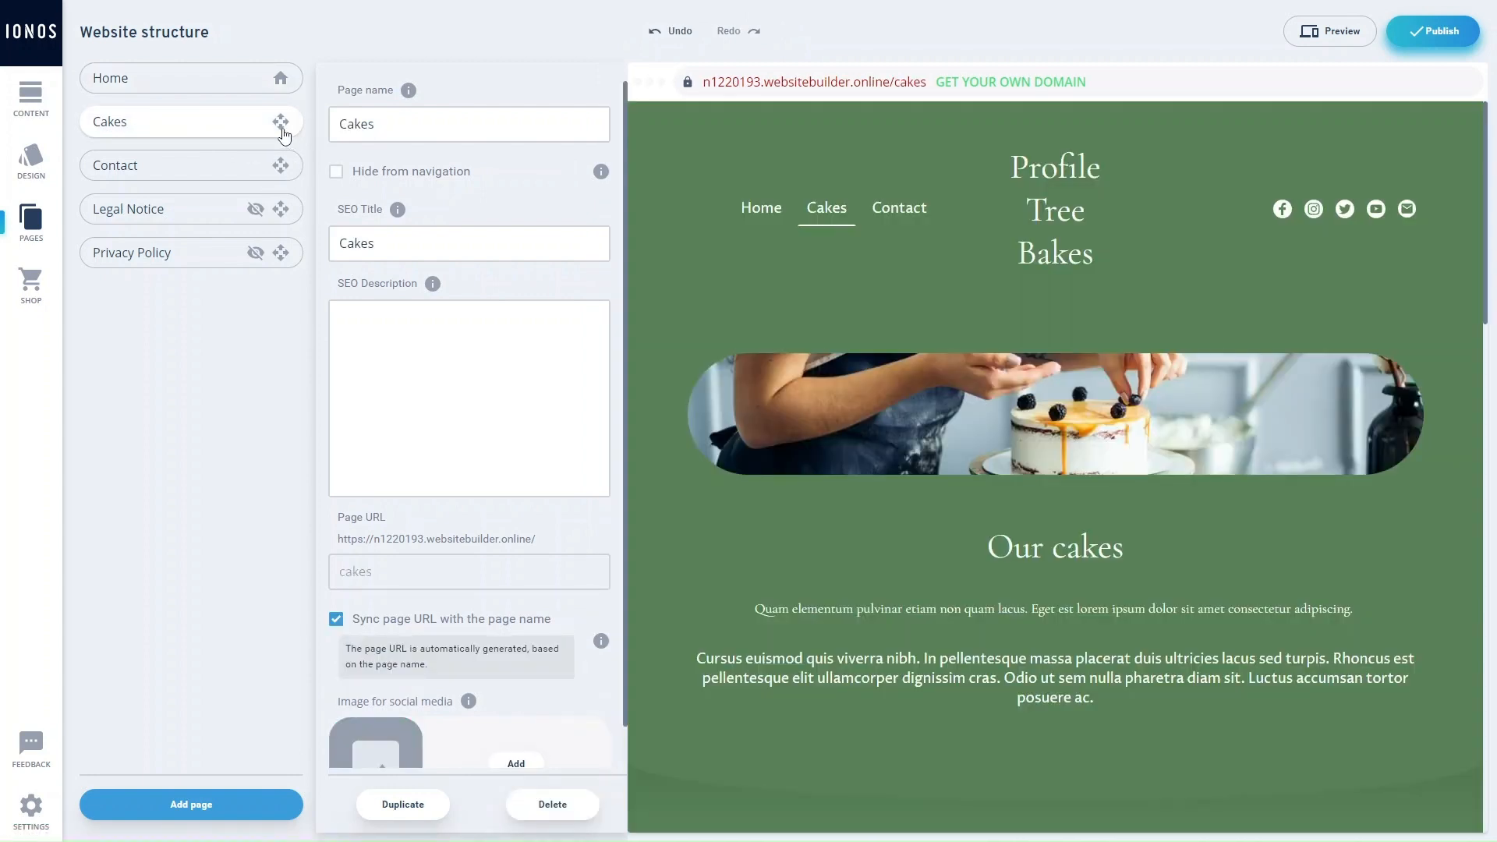
left_click_drag(281, 166, 288, 110)
scroll(365, 437, "down", 1)
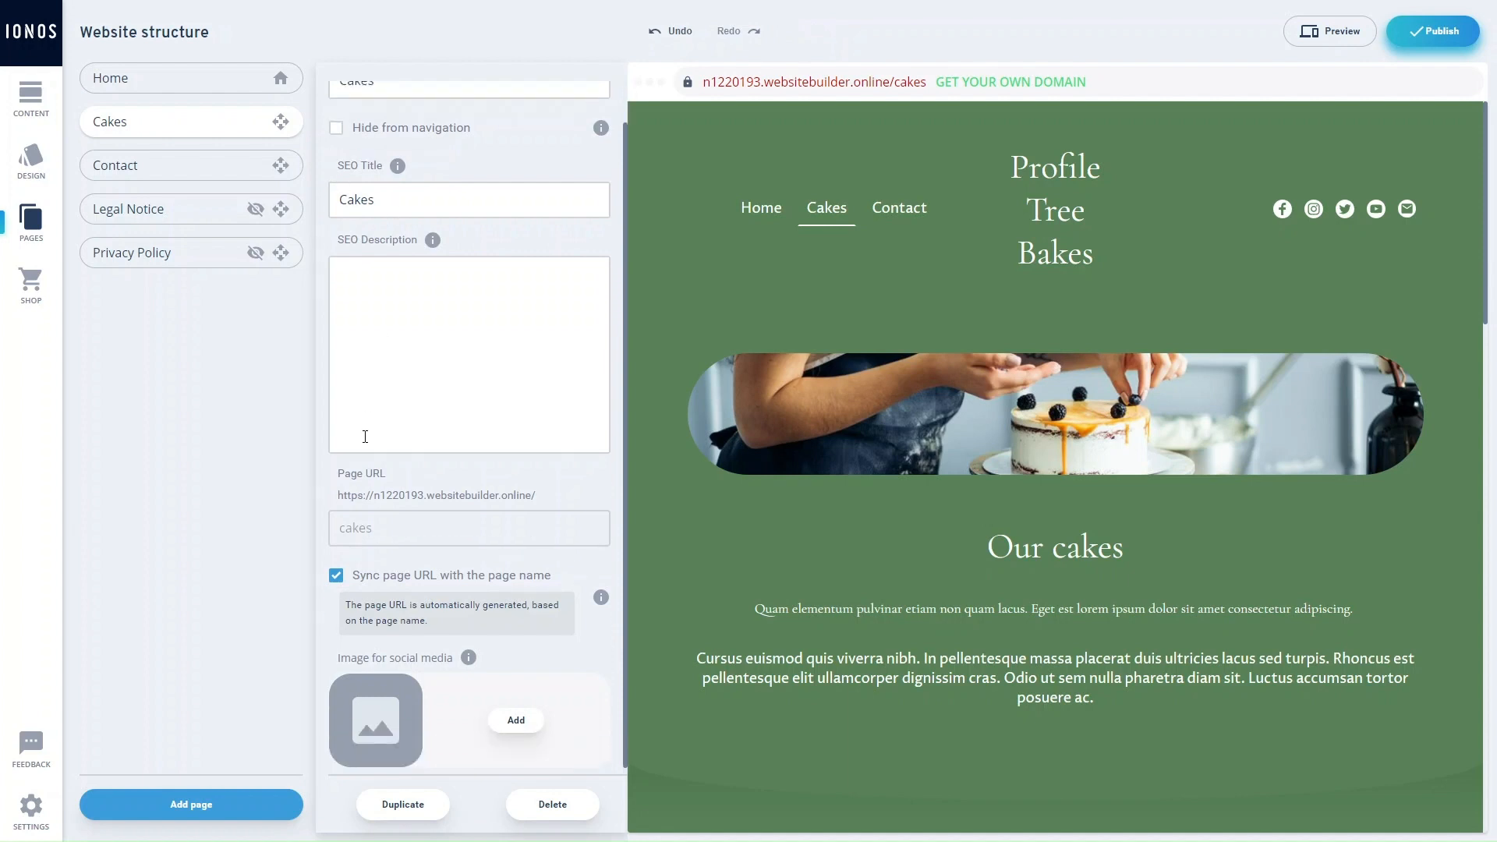
scroll(485, 313, "up", 1)
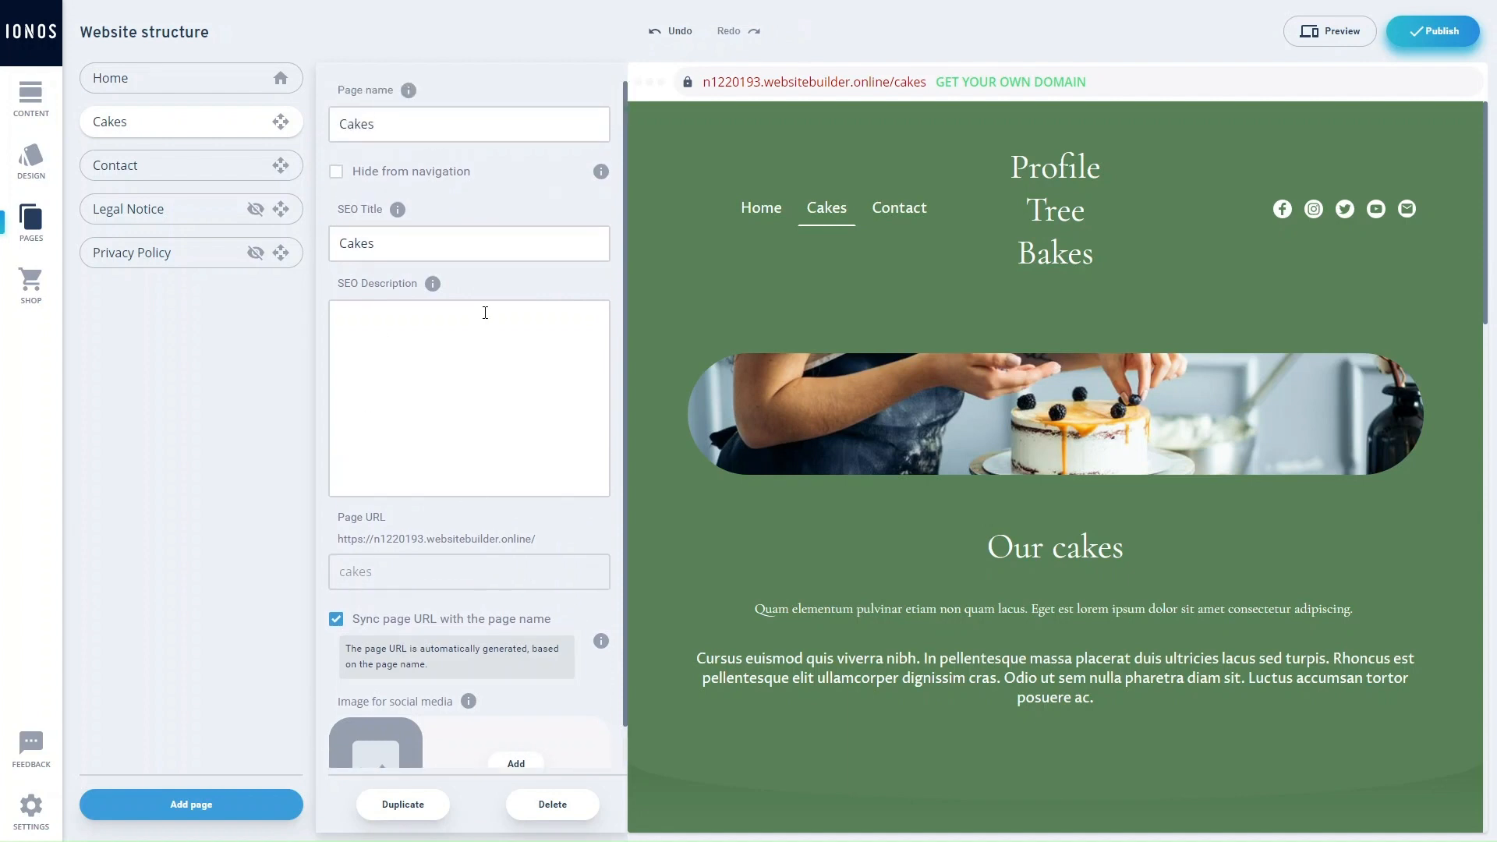
Step: Add a page named About Us and move it directly below Home in the website structure
left_click(175, 805)
type("Abou")
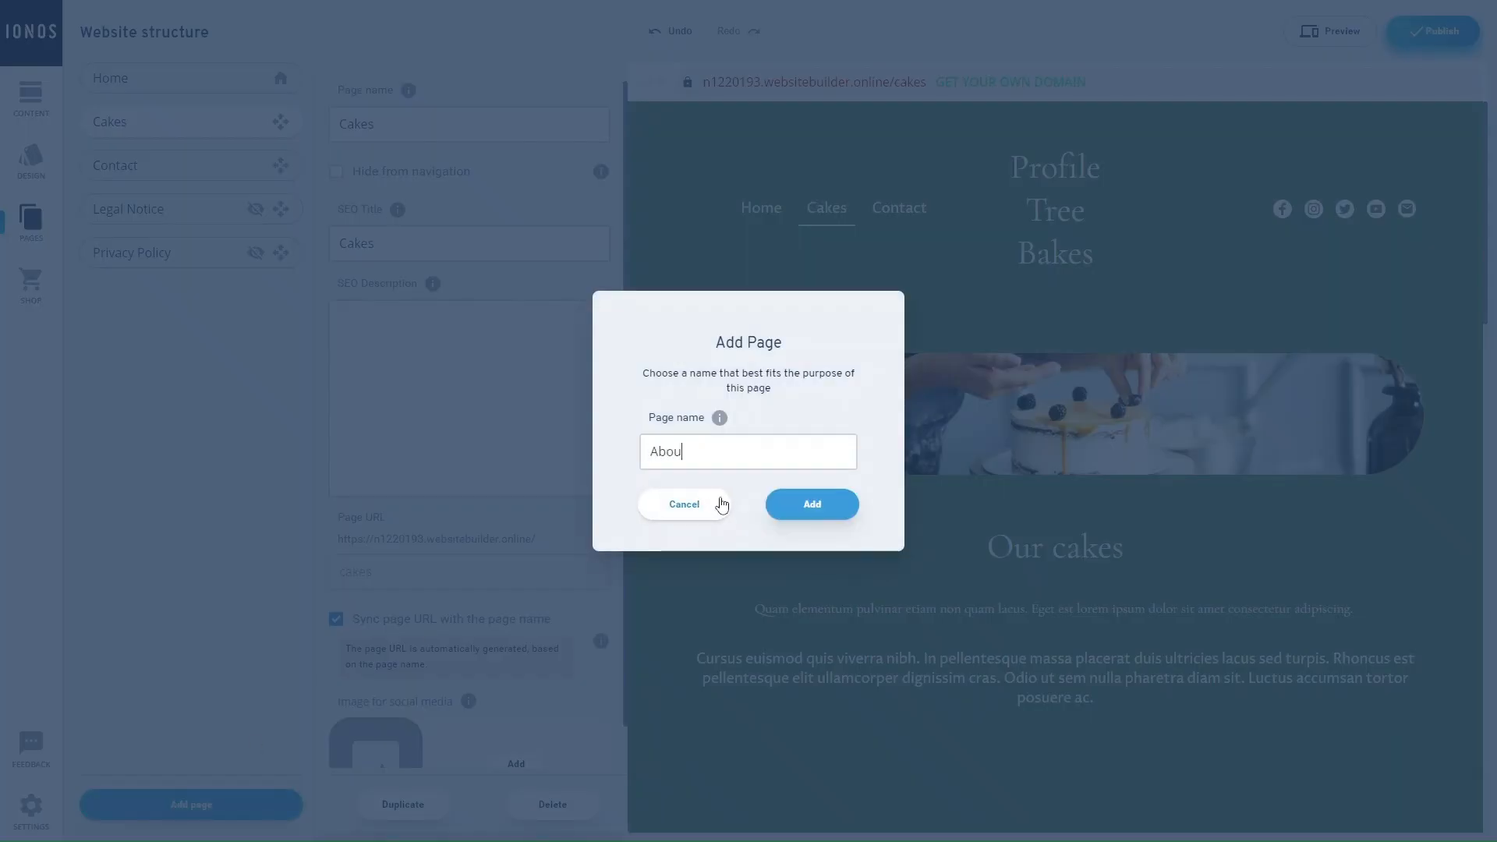
type("t Us")
left_click(803, 509)
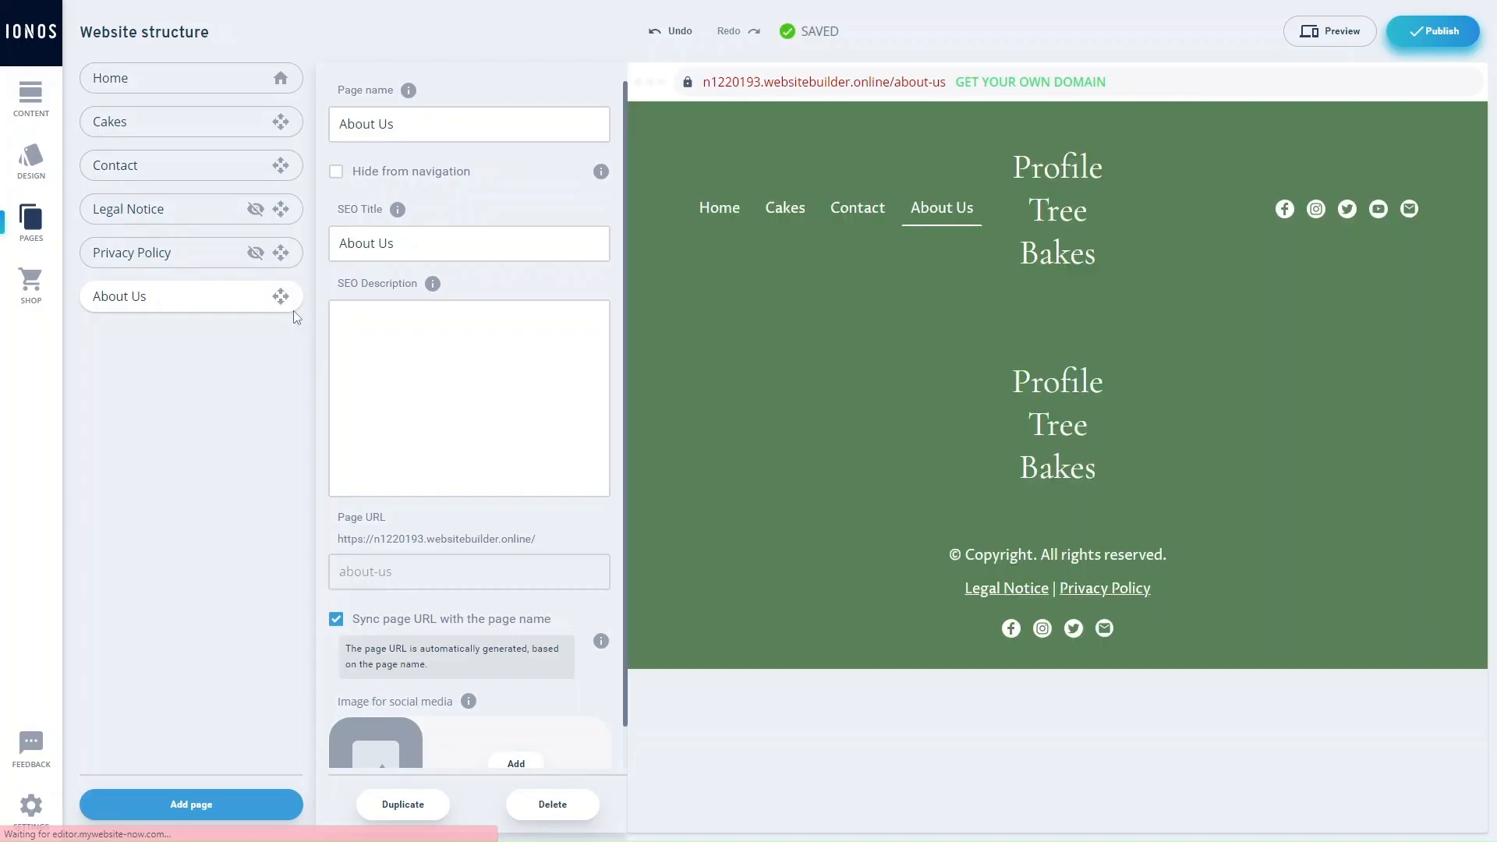
left_click_drag(283, 299, 279, 109)
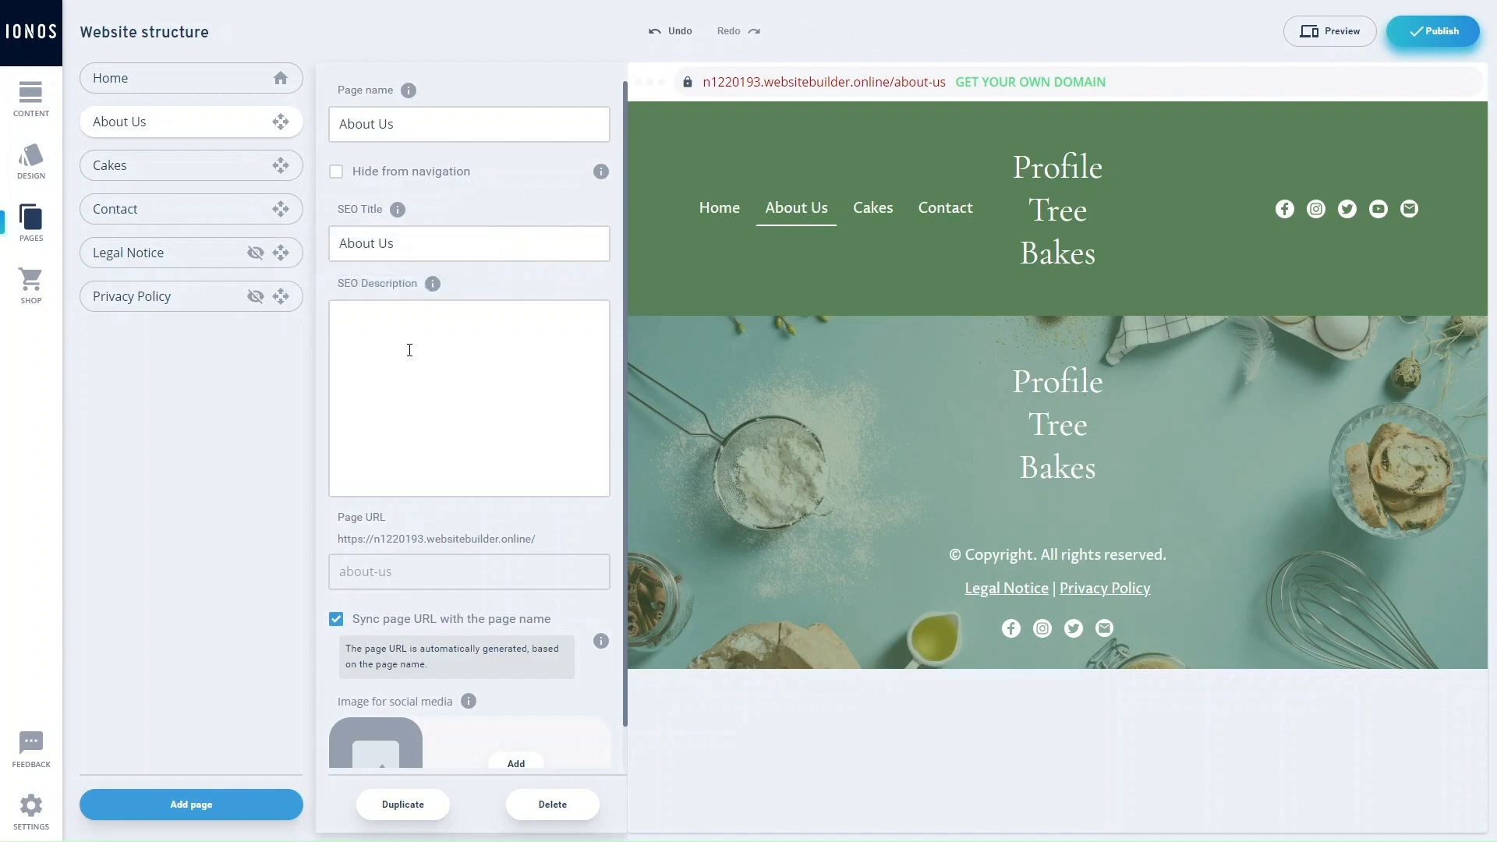
scroll(415, 339, "down", 1)
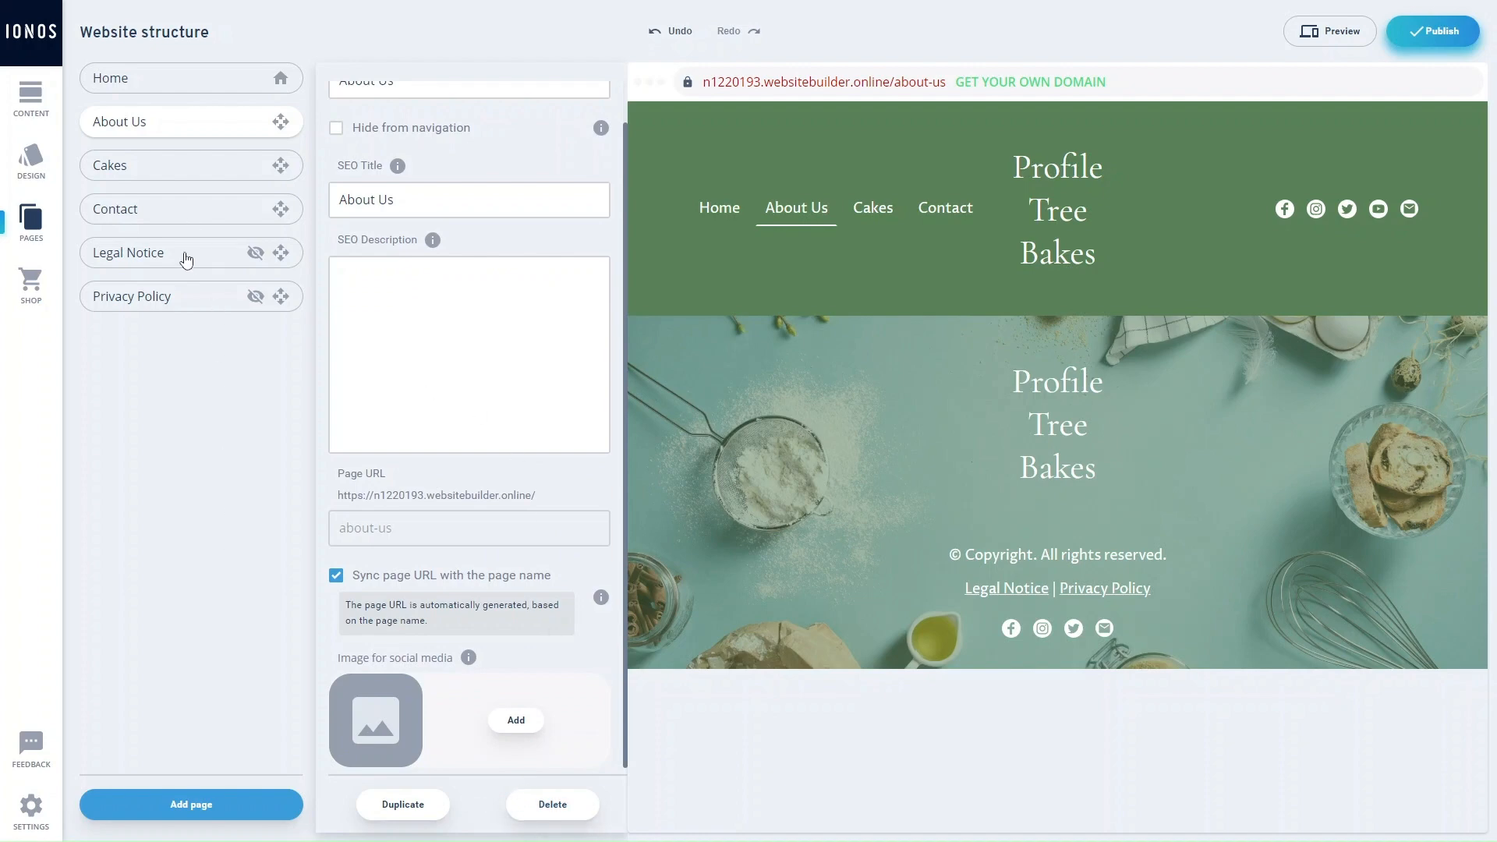
Step: Delete the Cakes page from the website structure and try to undo the last change
left_click(146, 166)
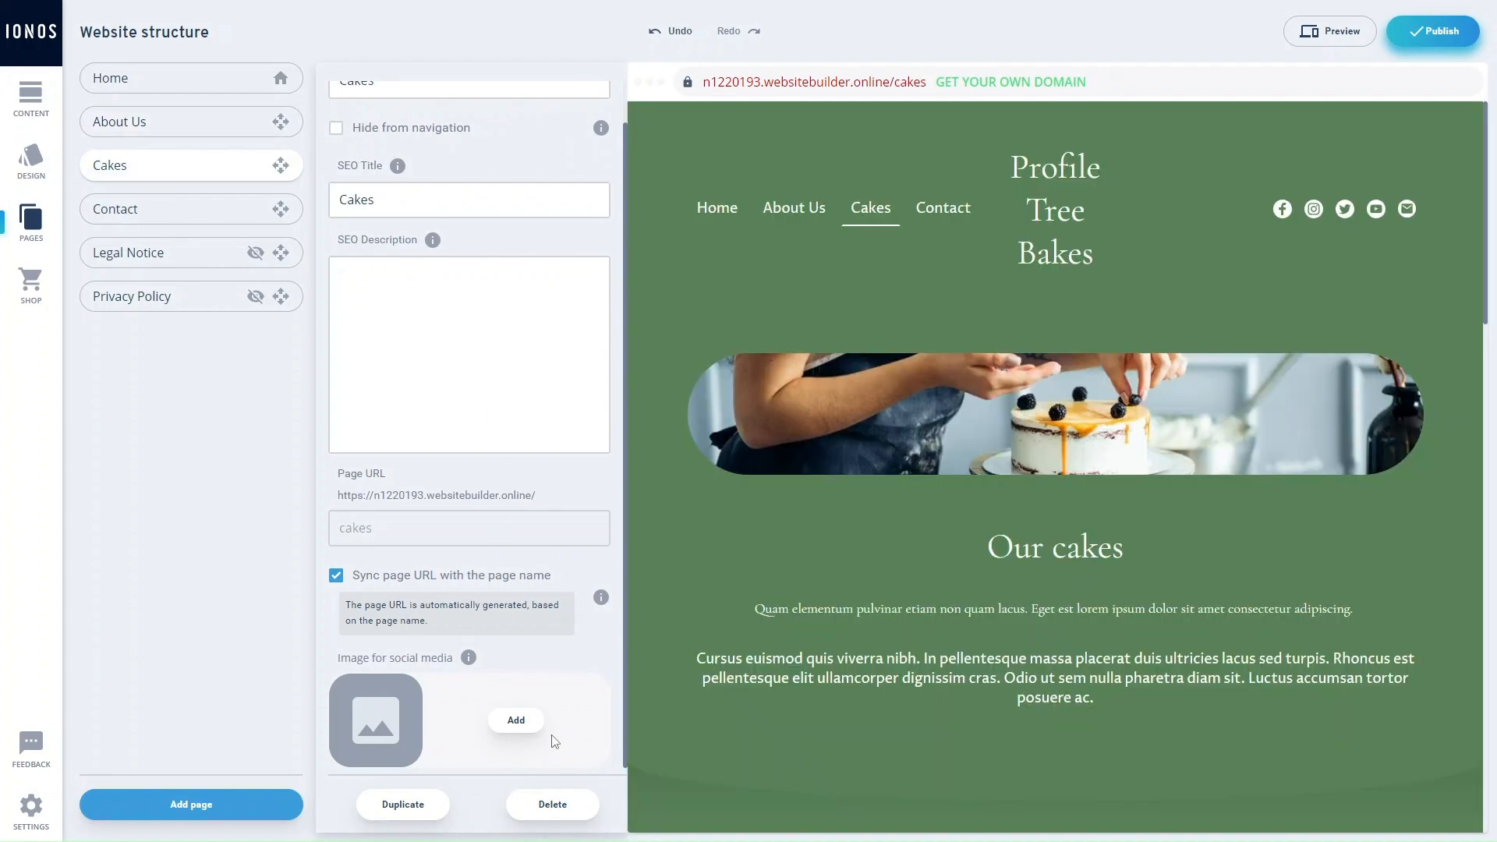
left_click(550, 805)
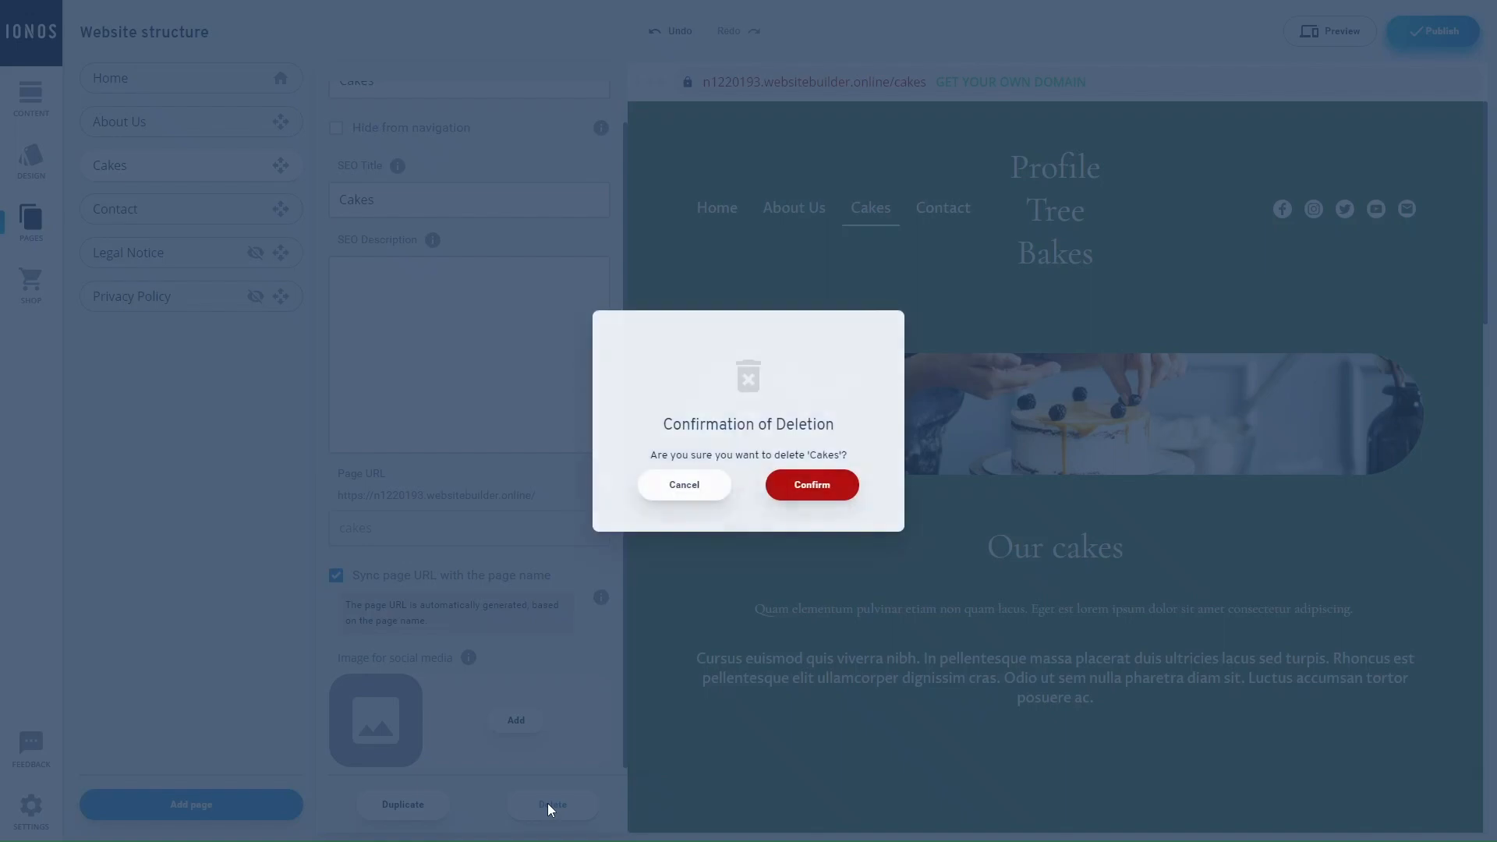
left_click(808, 479)
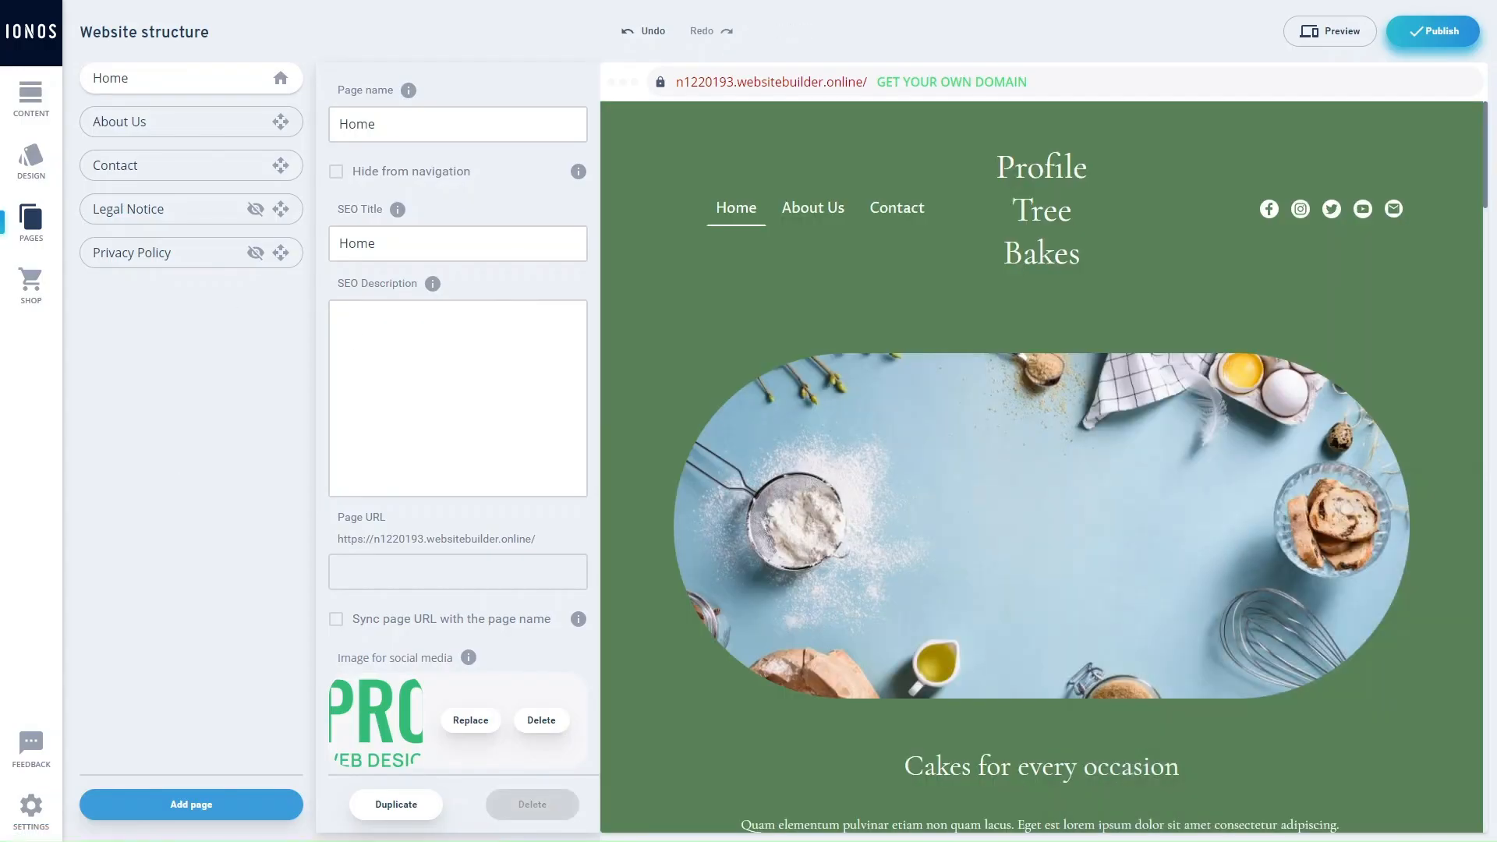
key("ctrl+z")
Step: Insert the Apartment No. 01 section from the All section templates into the About Us page's content, using layout 2
left_click(142, 127)
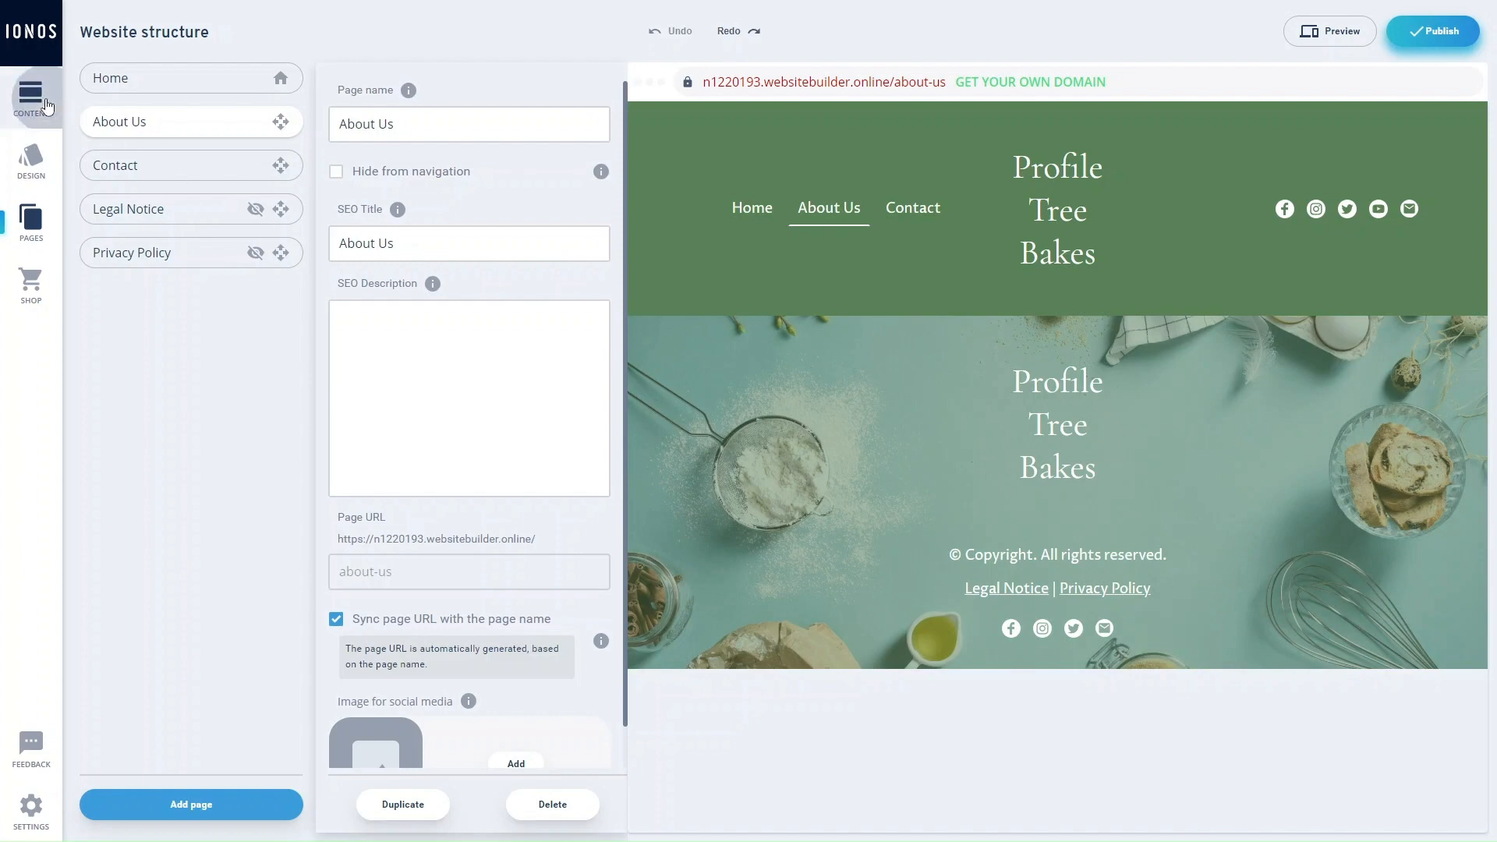
left_click(47, 105)
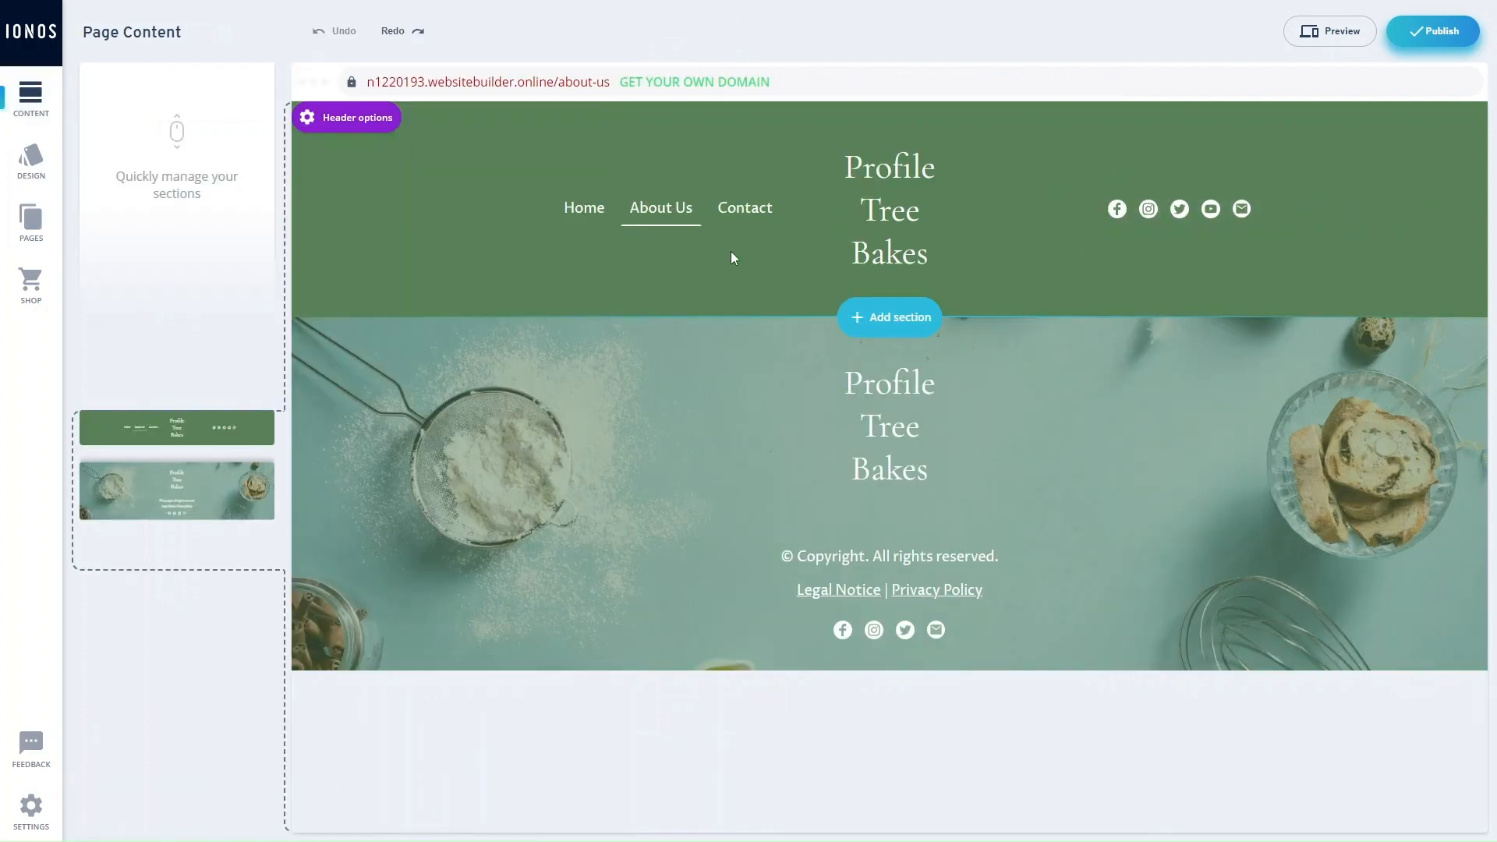
left_click(894, 319)
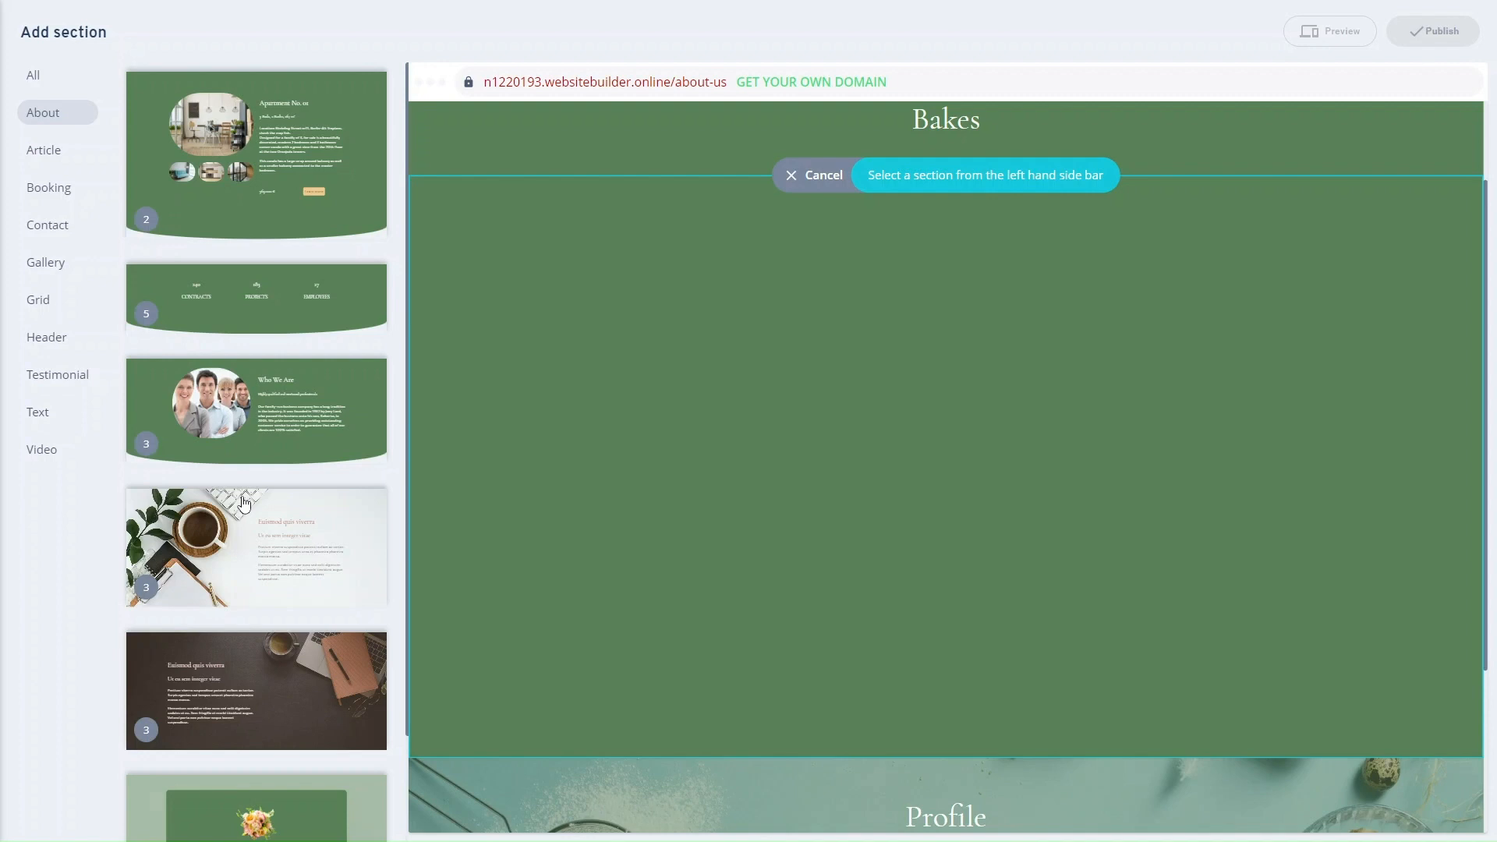
scroll(243, 501, "down", 2)
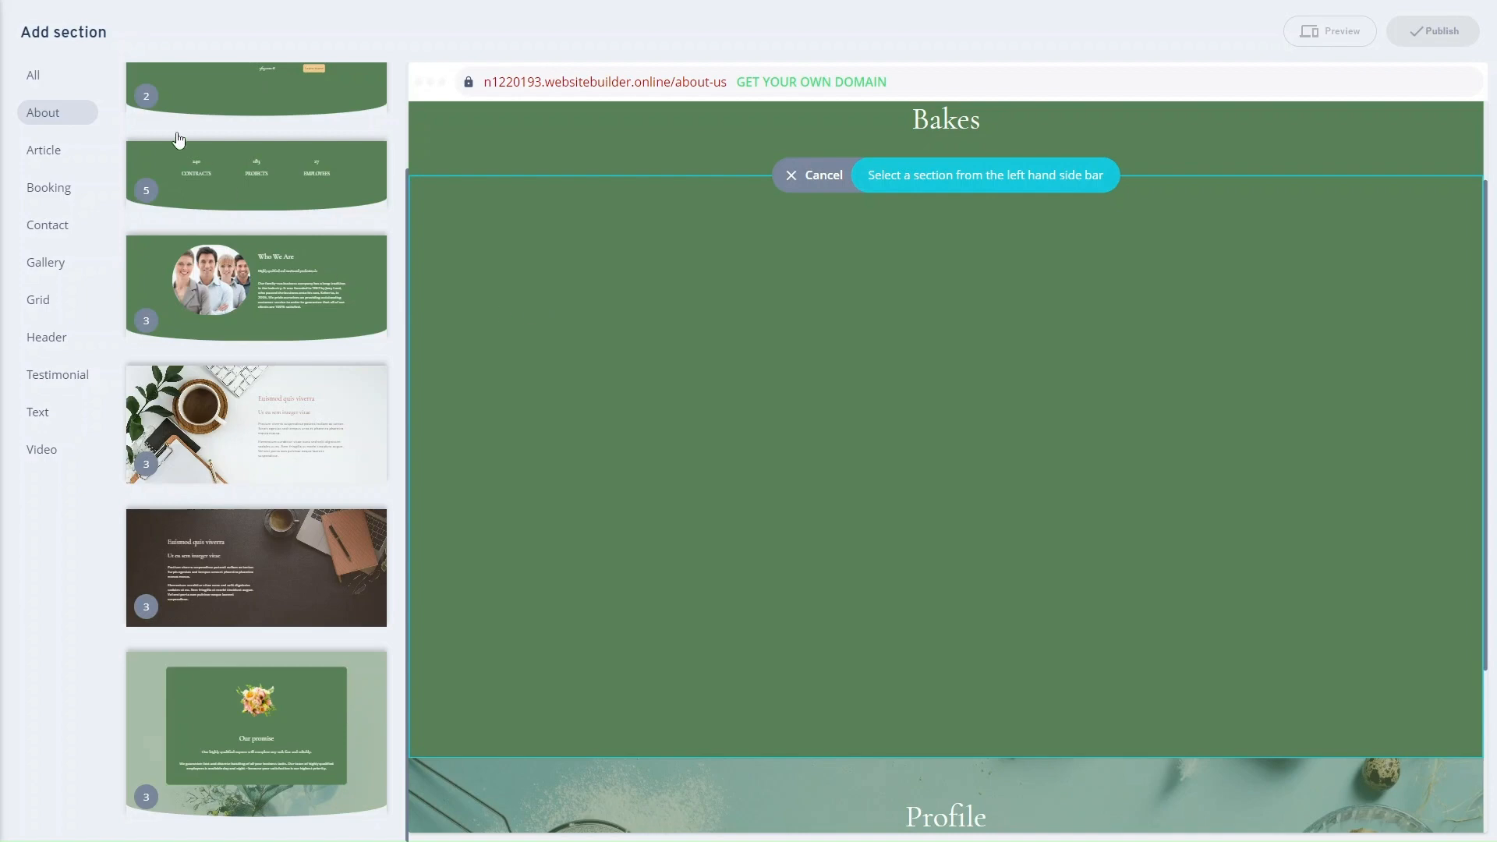
left_click(35, 75)
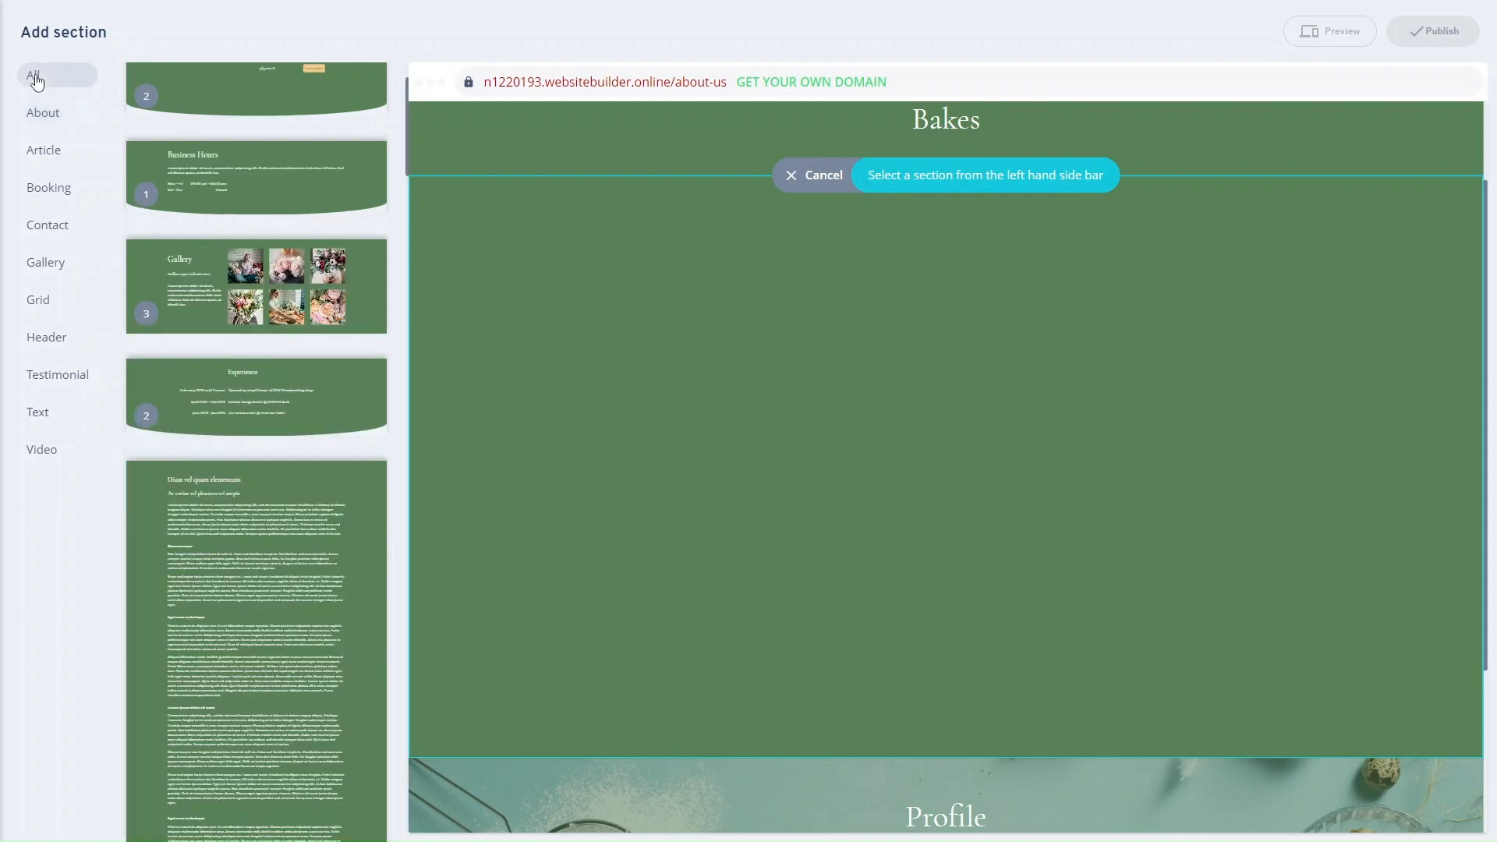
scroll(237, 554, "down", 15)
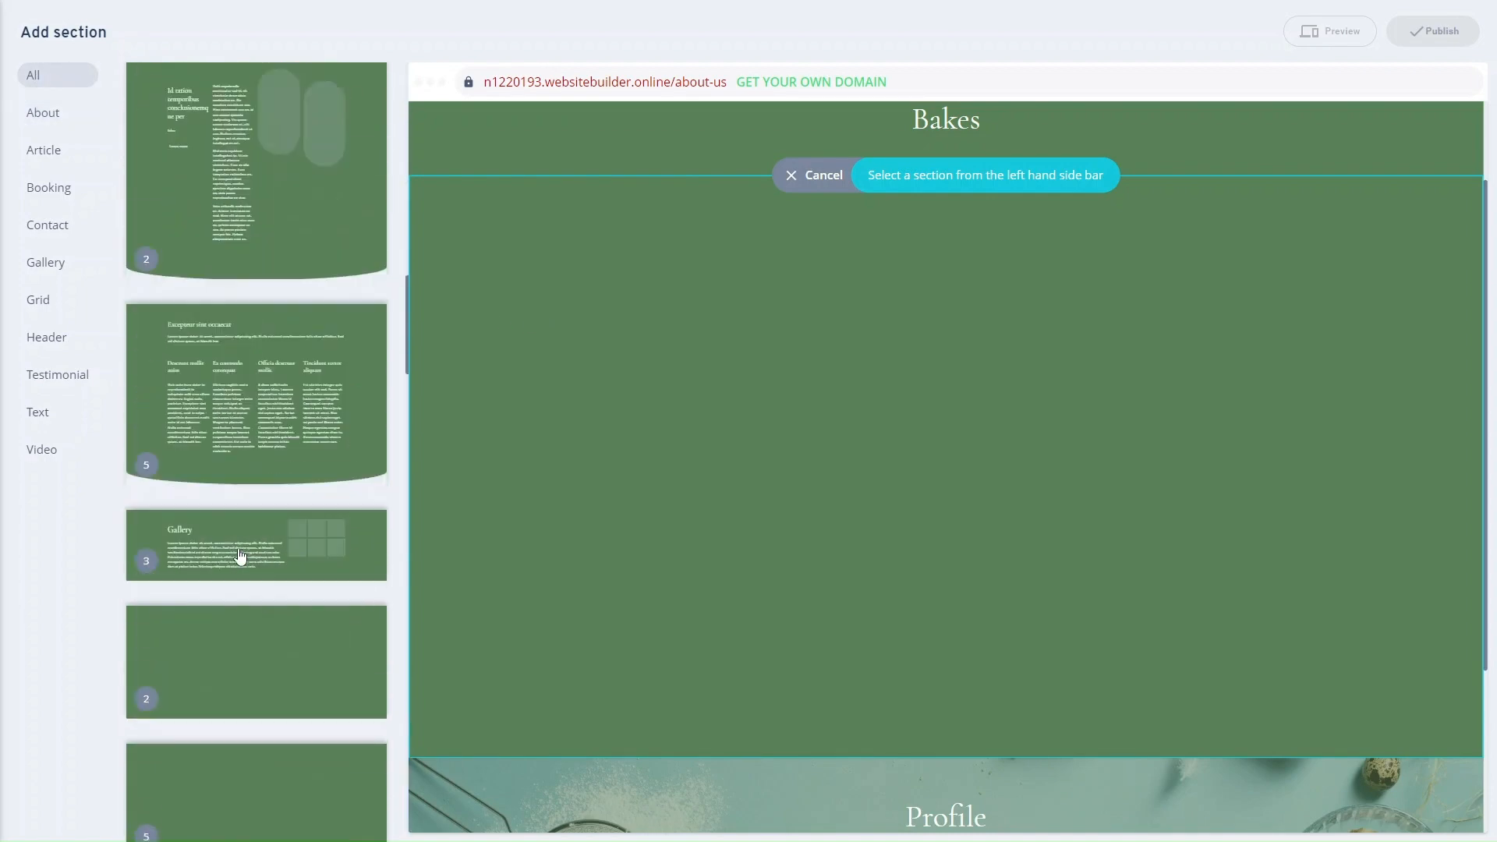
scroll(237, 549, "down", 10)
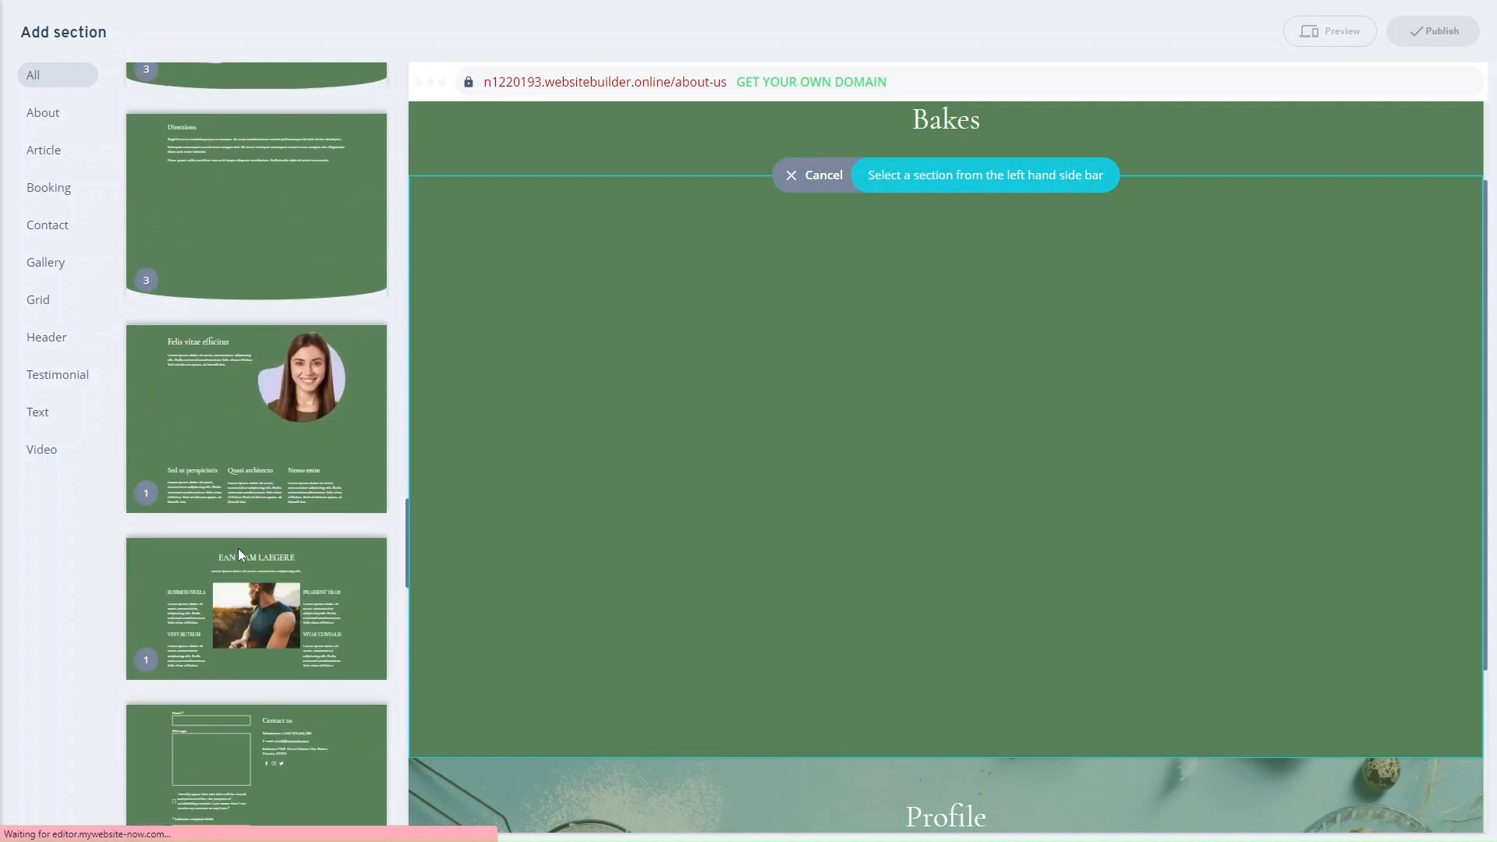
scroll(237, 549, "up", 20)
scroll(238, 554, "up", 10)
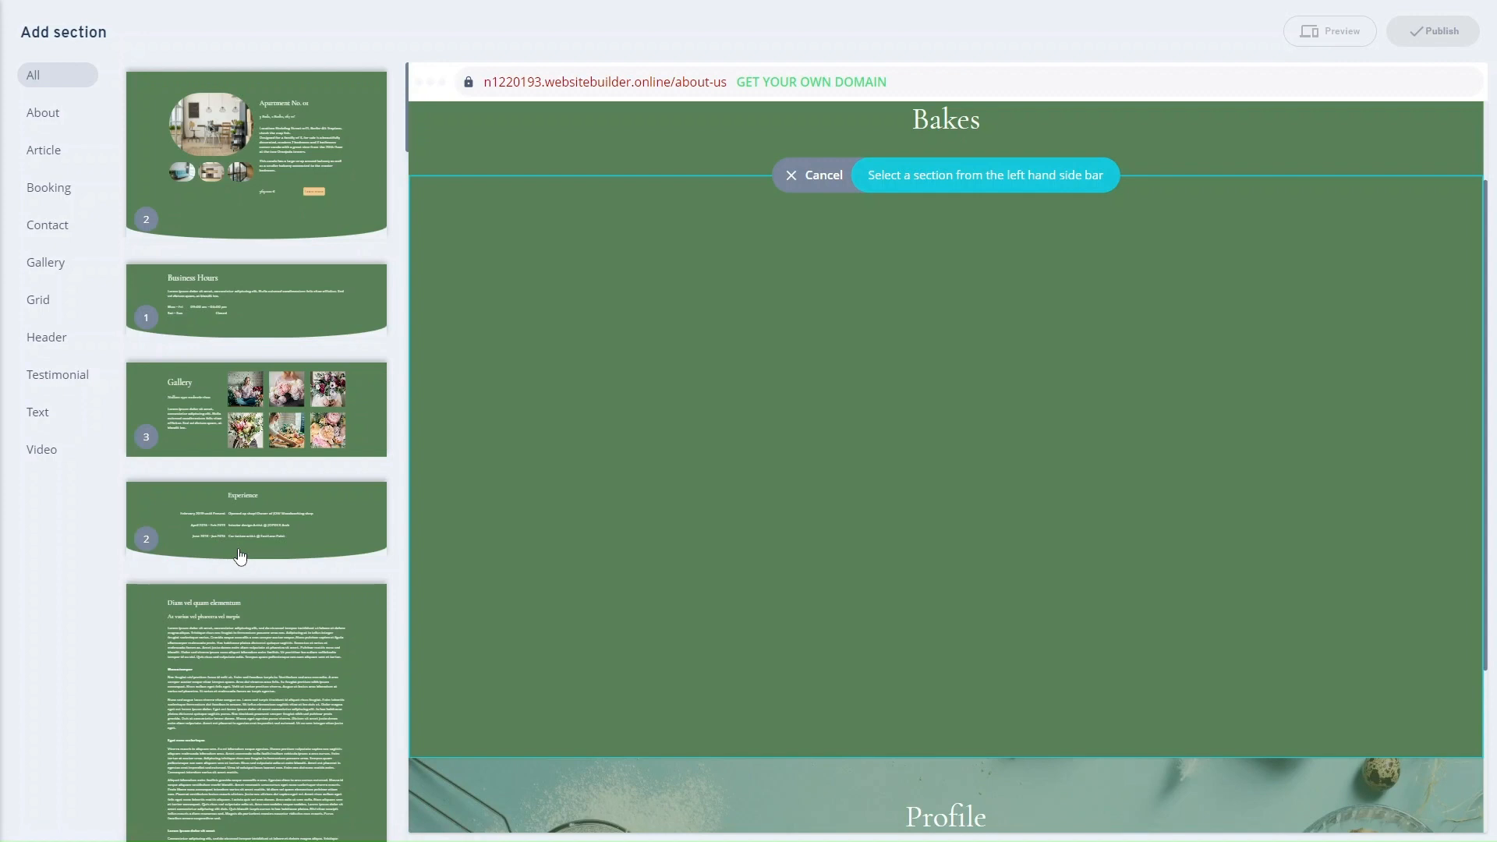
left_click(250, 159)
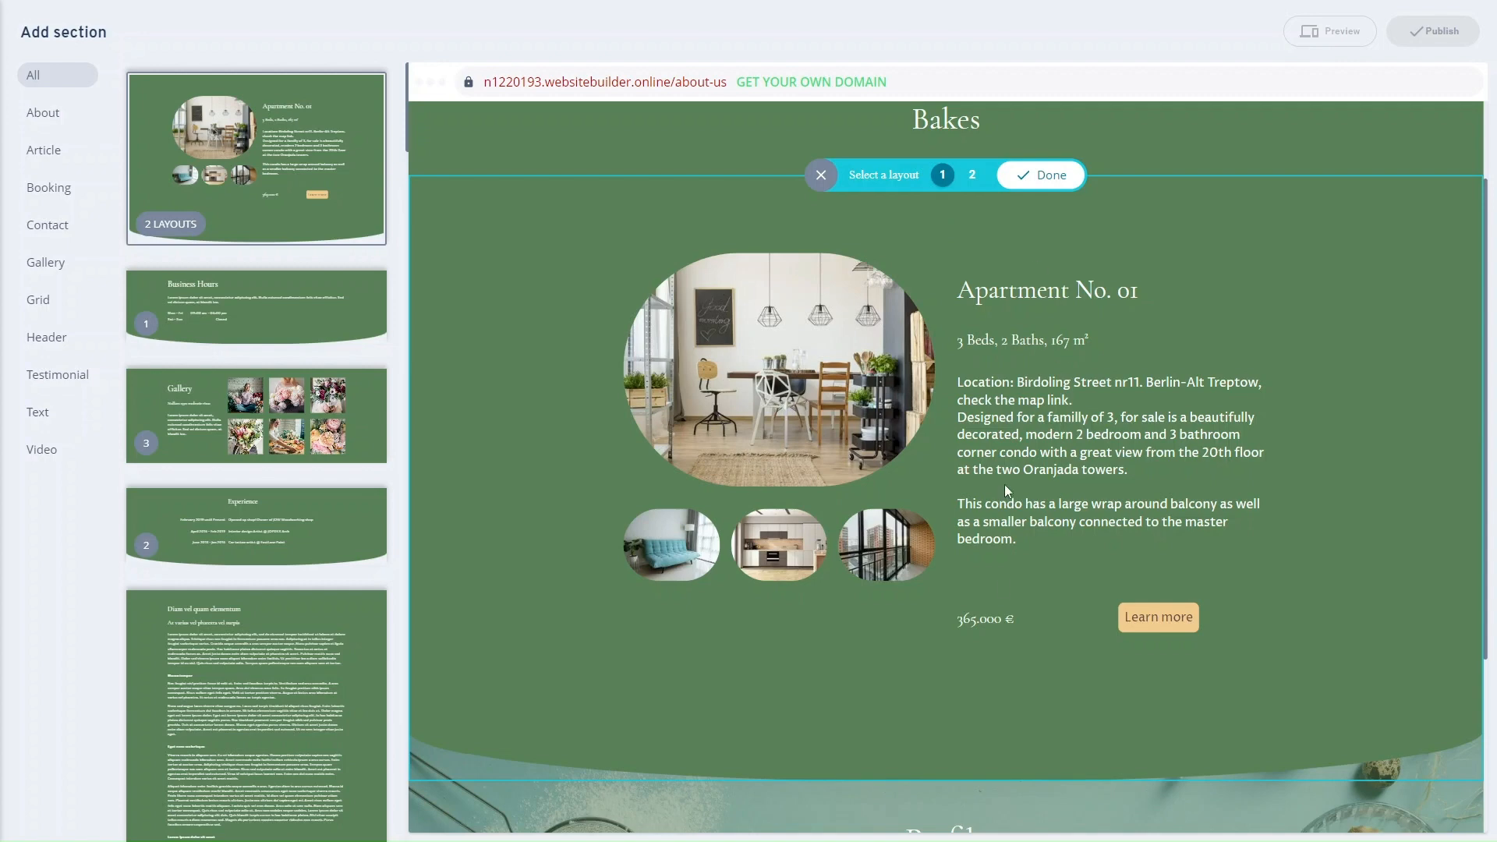
left_click(972, 175)
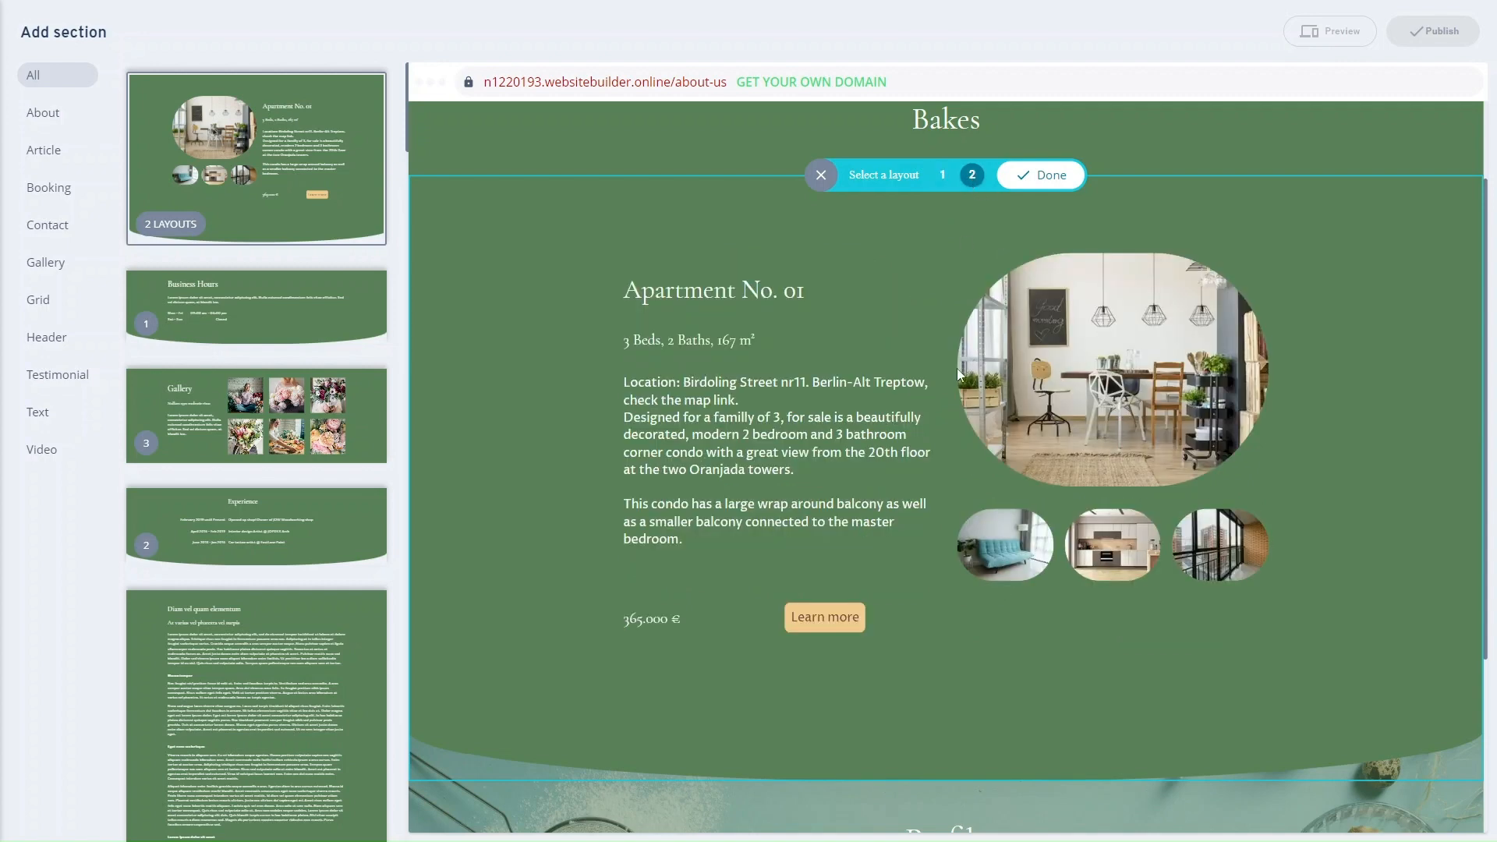
left_click(1029, 176)
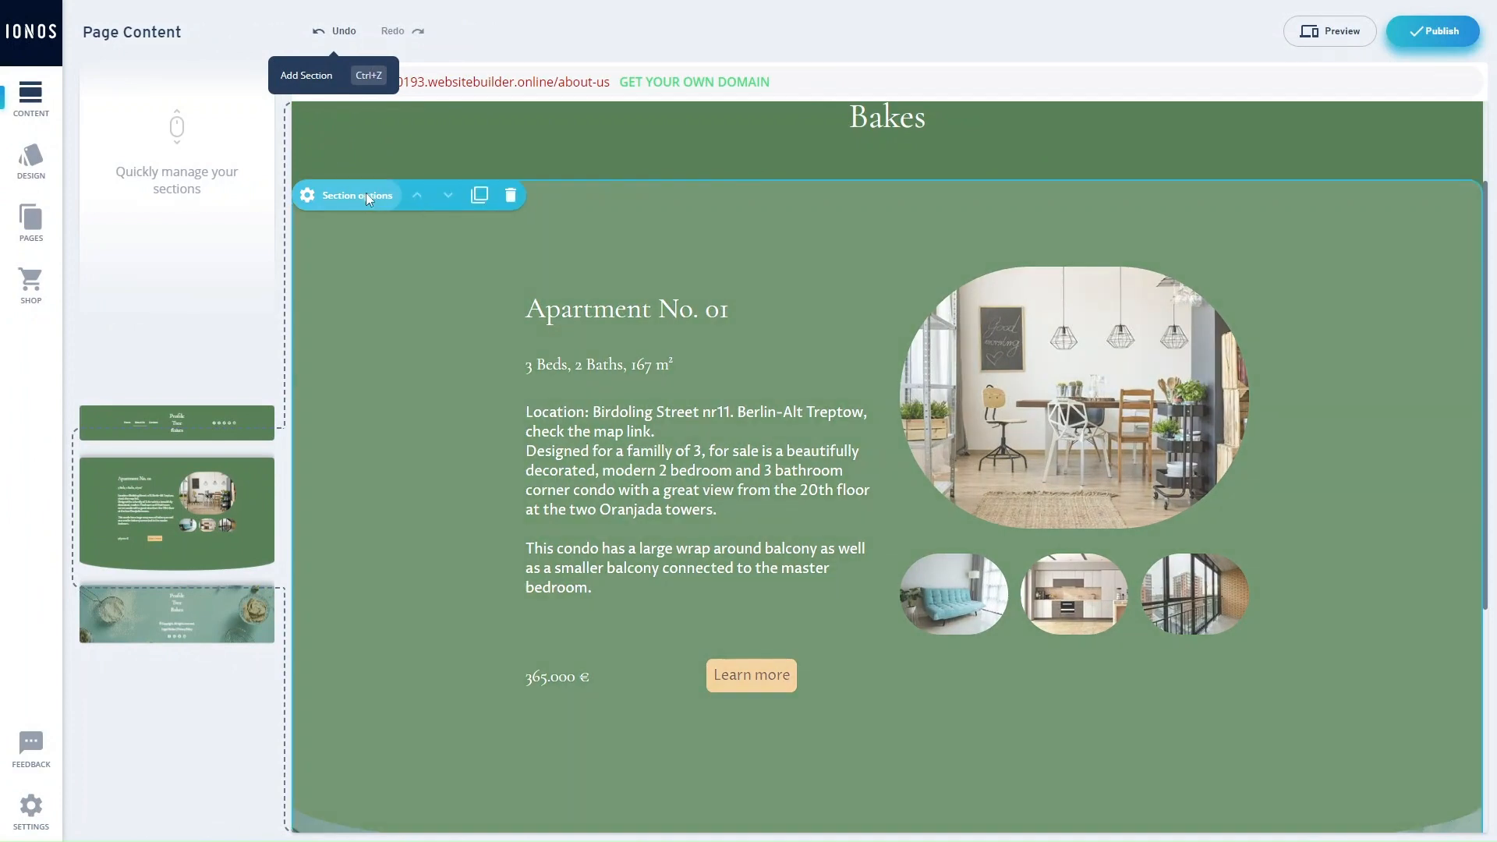
Step: Delete the price heading from the apartment section and add a button element in its place
left_click(368, 197)
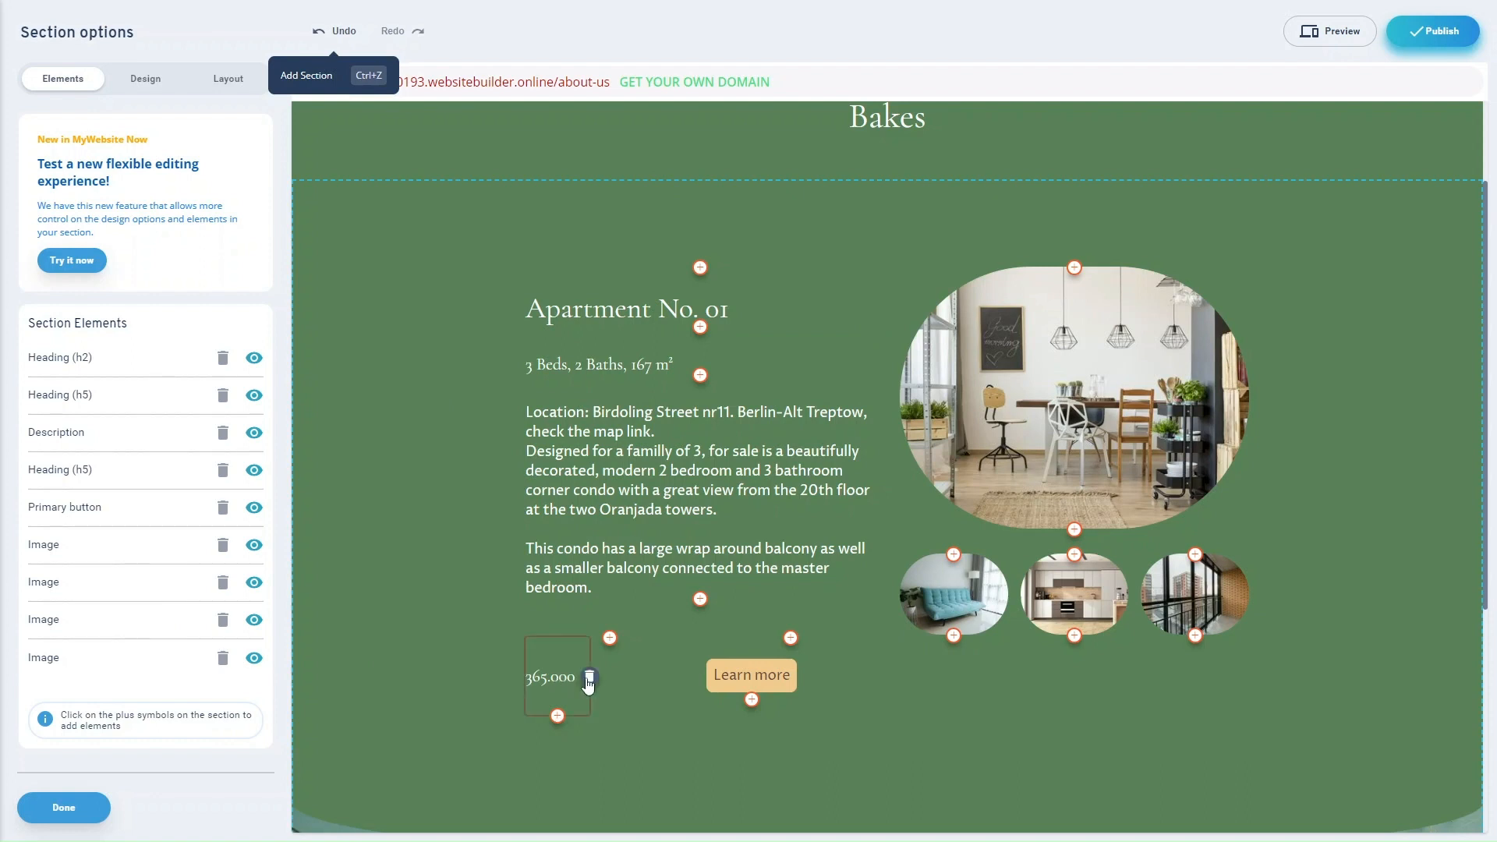
left_click(589, 678)
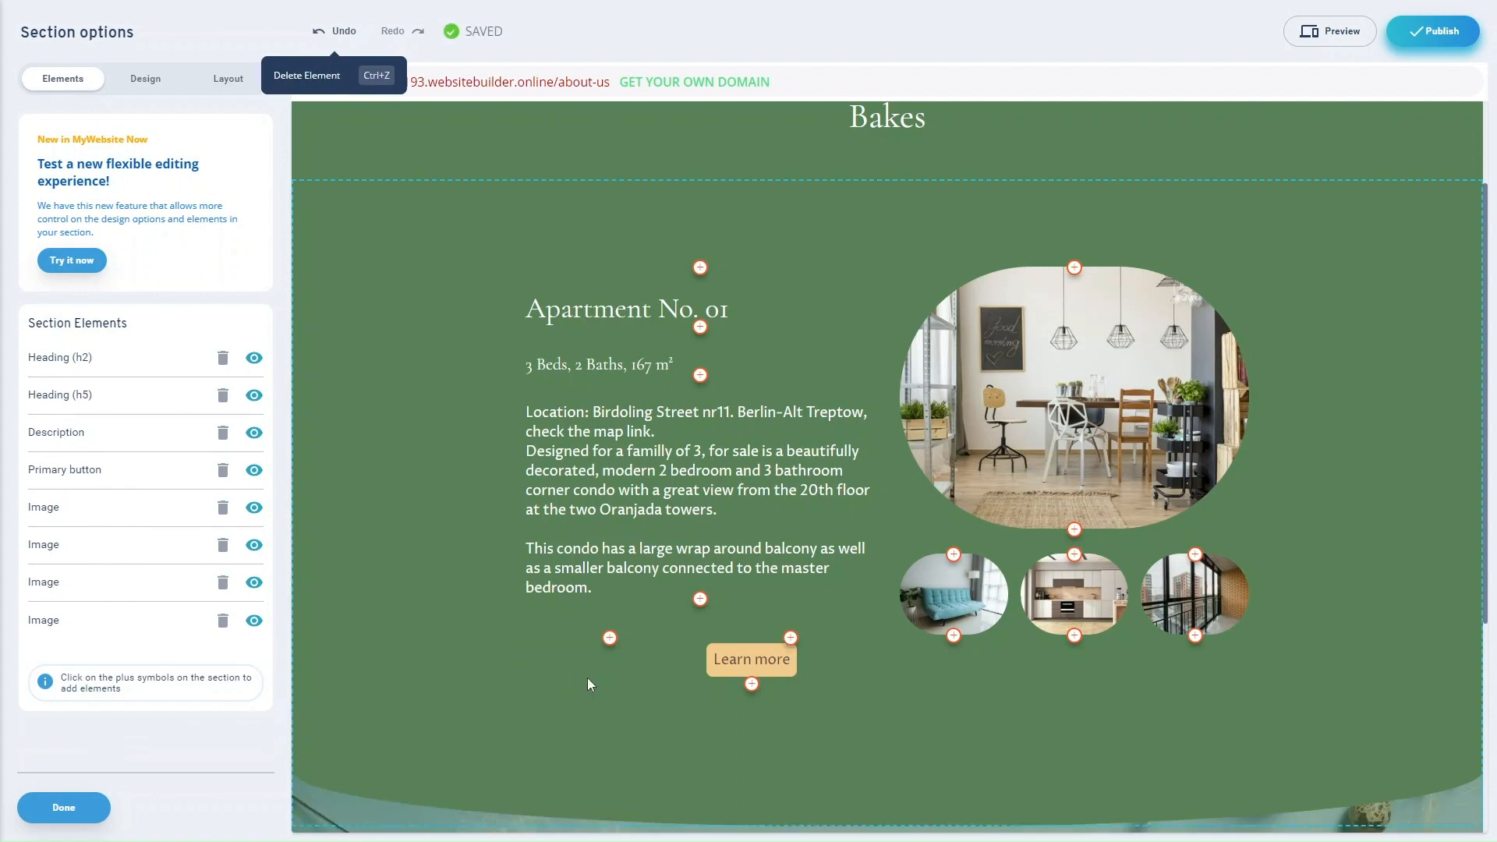
left_click(610, 638)
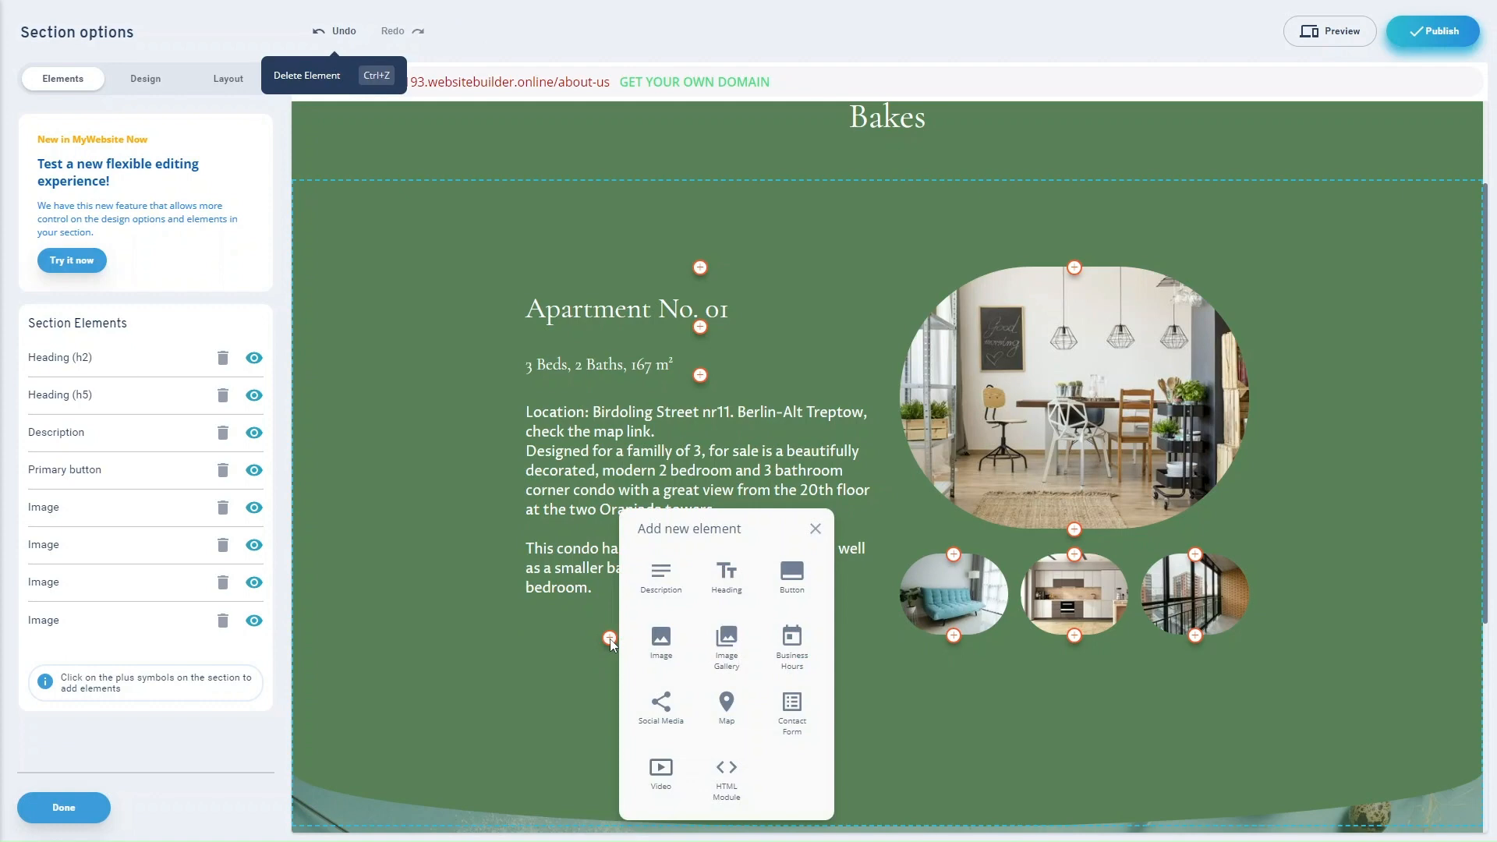
left_click(789, 577)
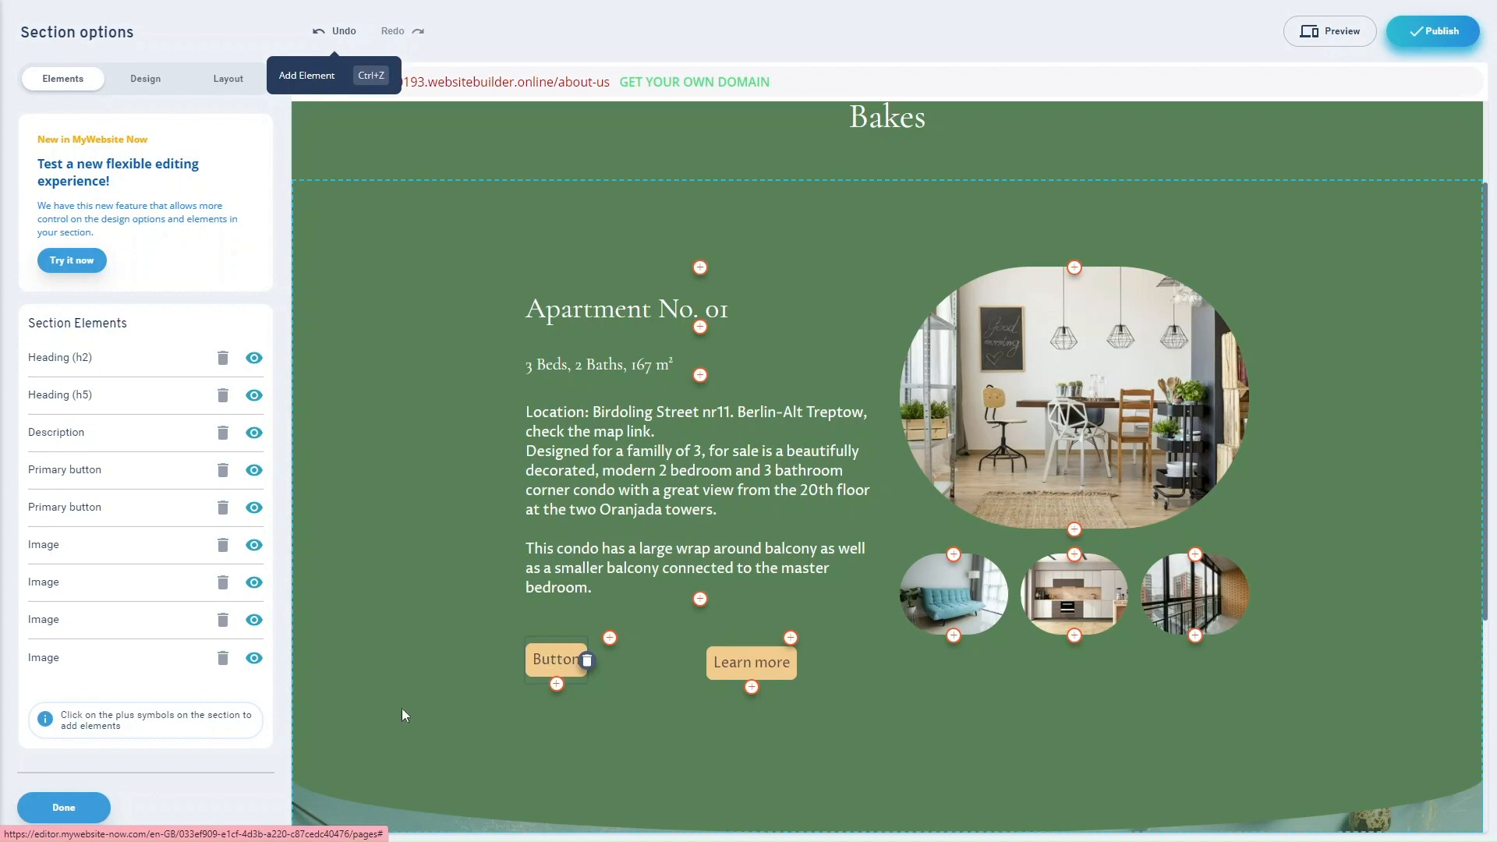
left_click(64, 803)
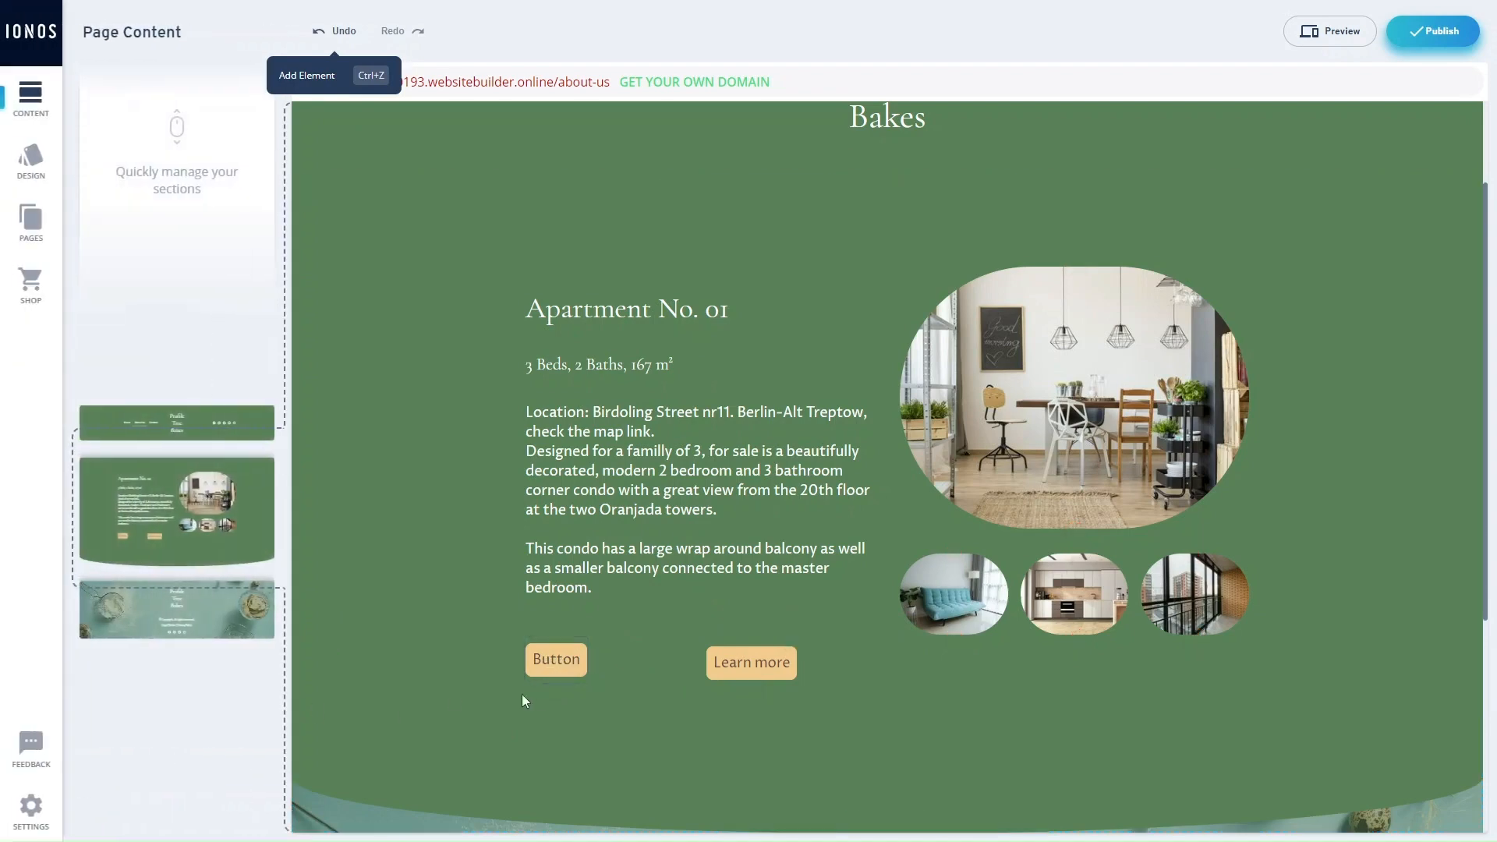
Step: Examine the new button's type and link options without changing them, and leave the button editor
left_click(546, 658)
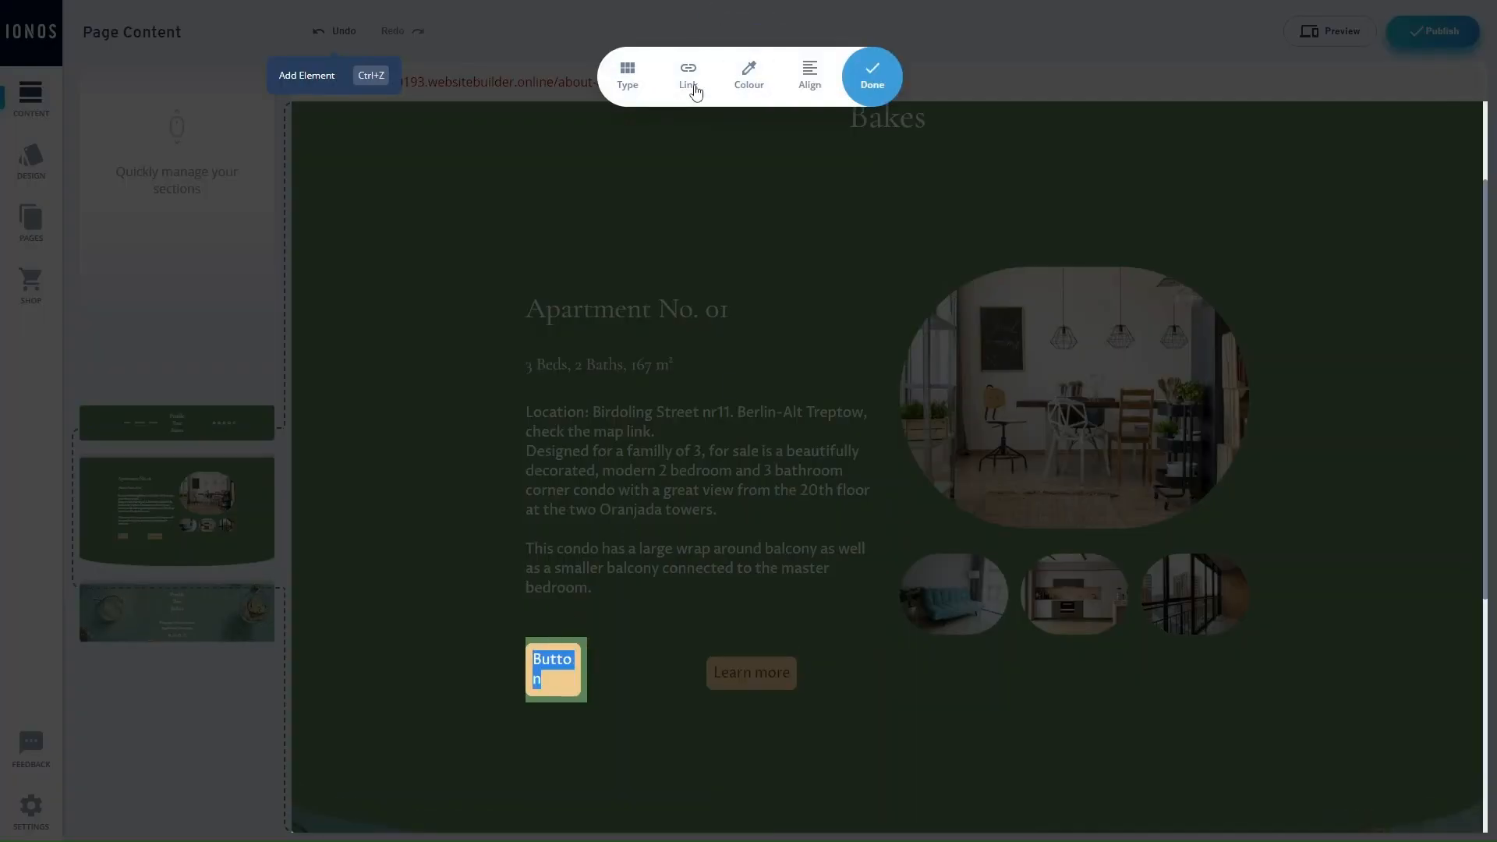
left_click(635, 84)
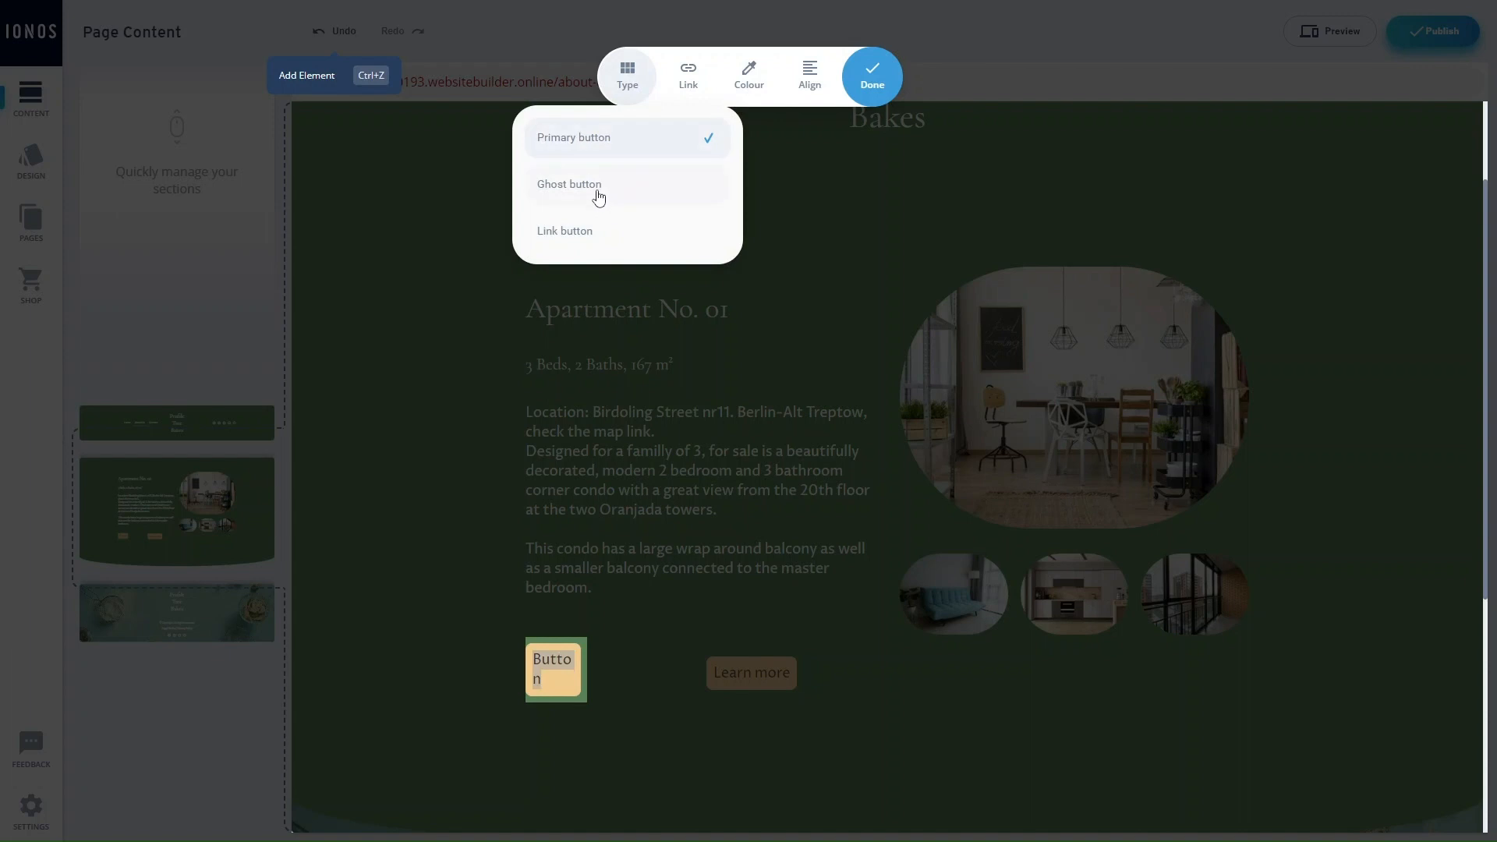
left_click(692, 85)
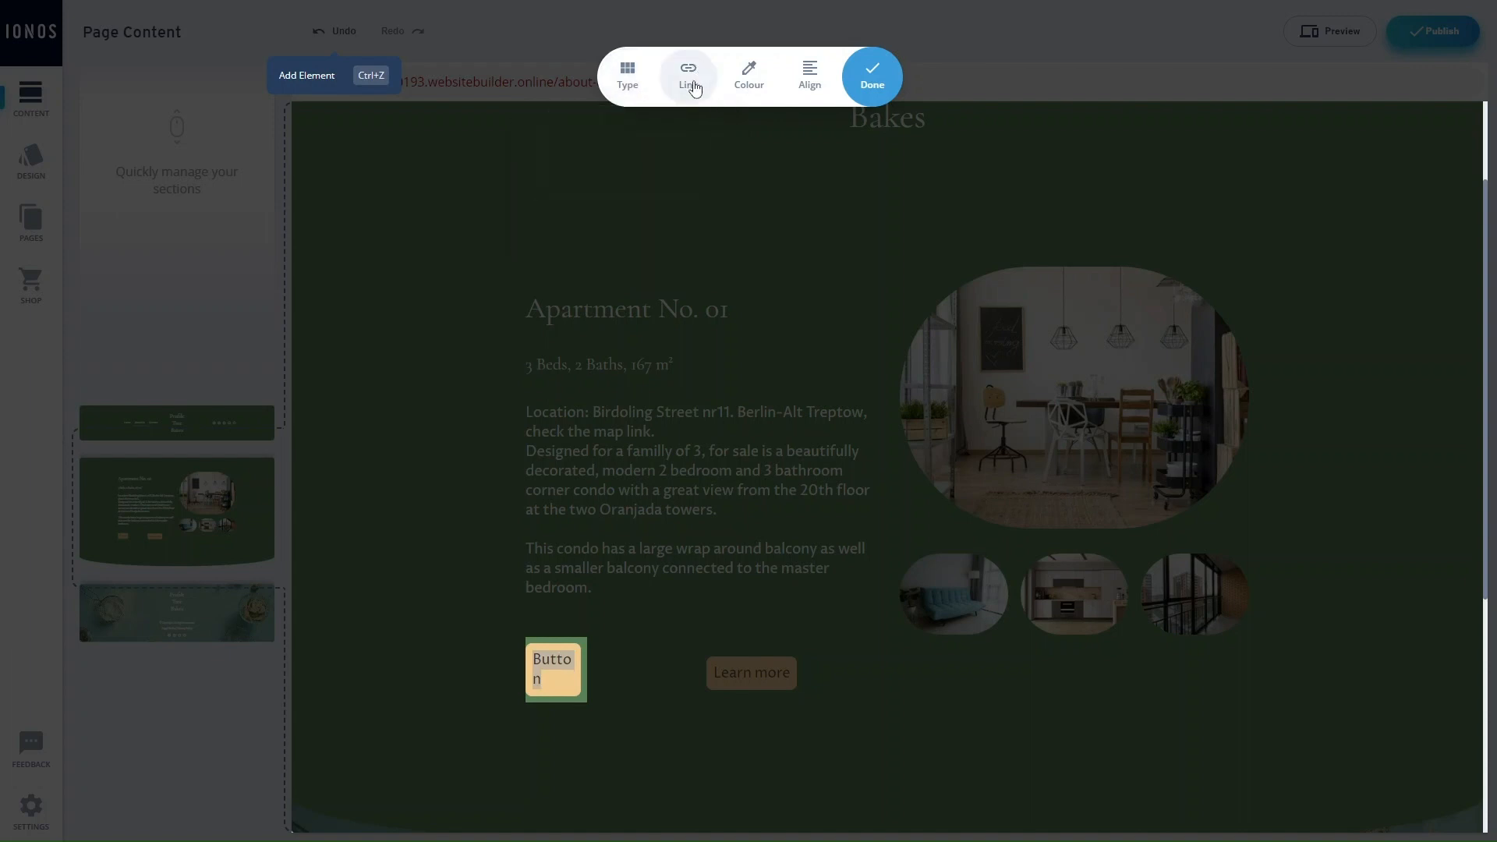
left_click(694, 86)
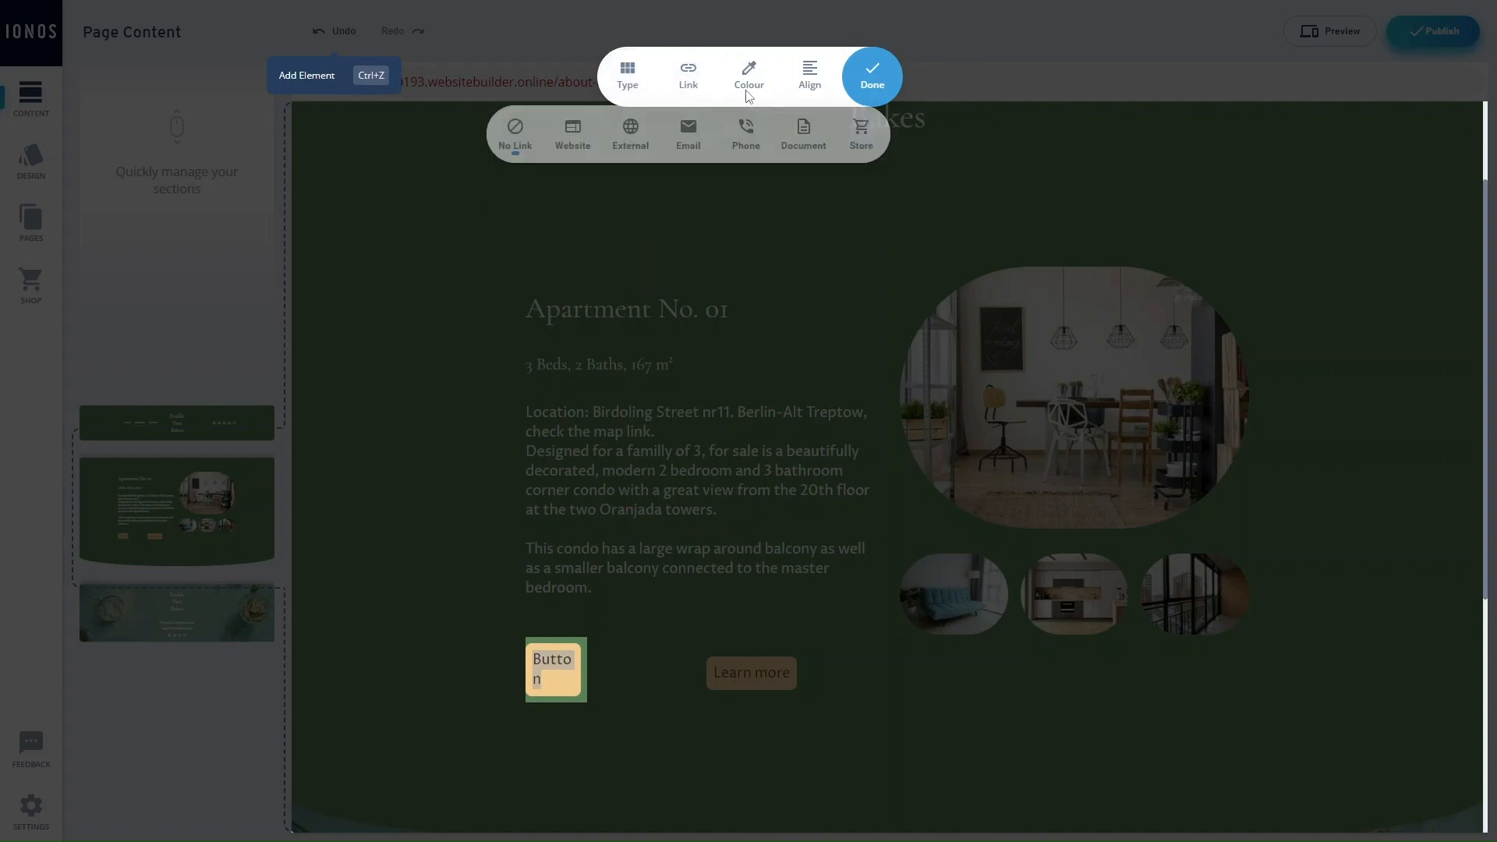
left_click(867, 86)
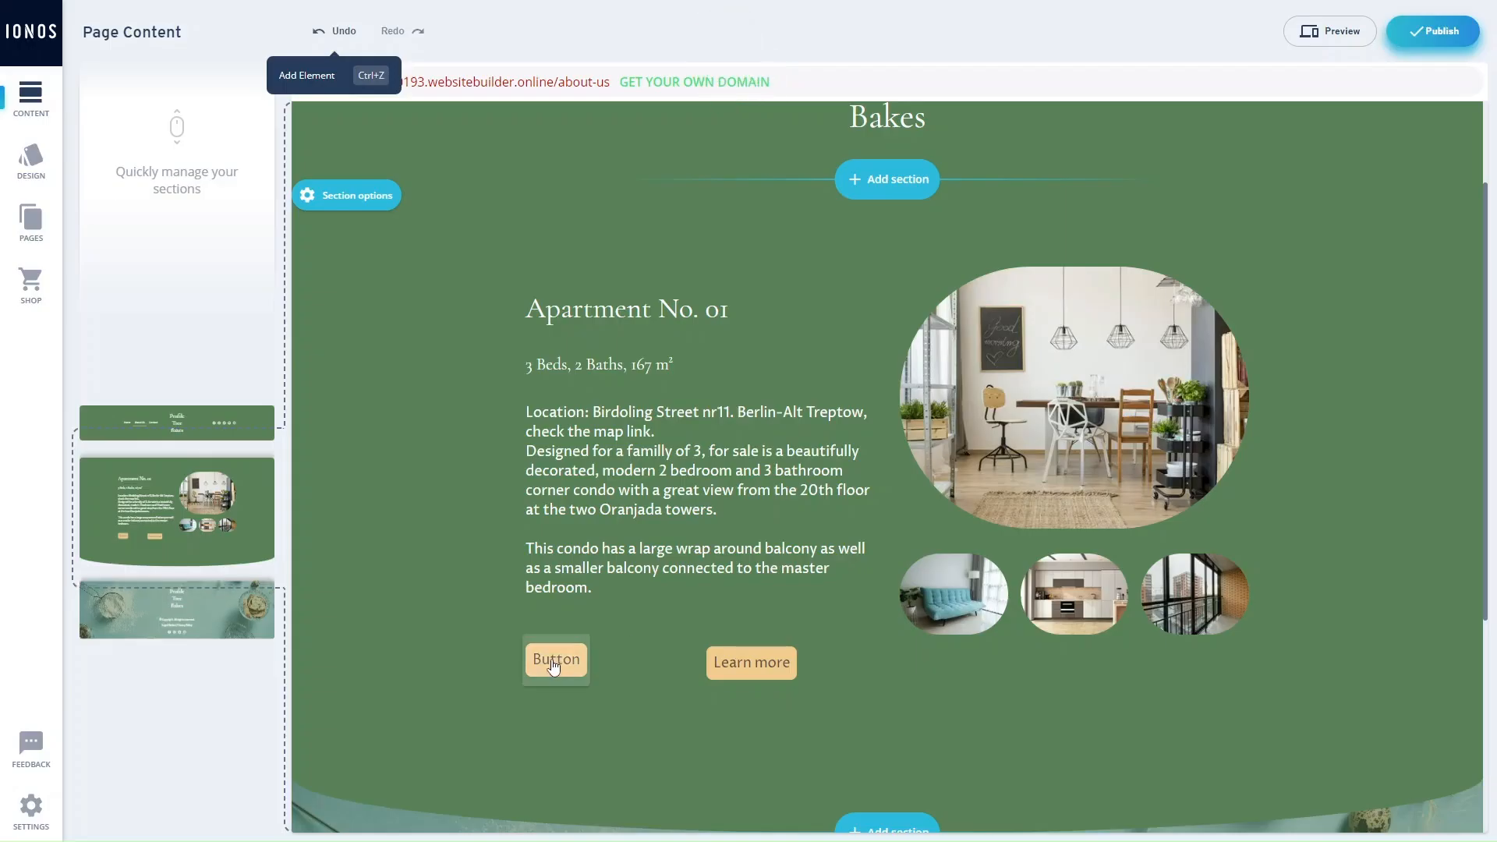
double_click(577, 663)
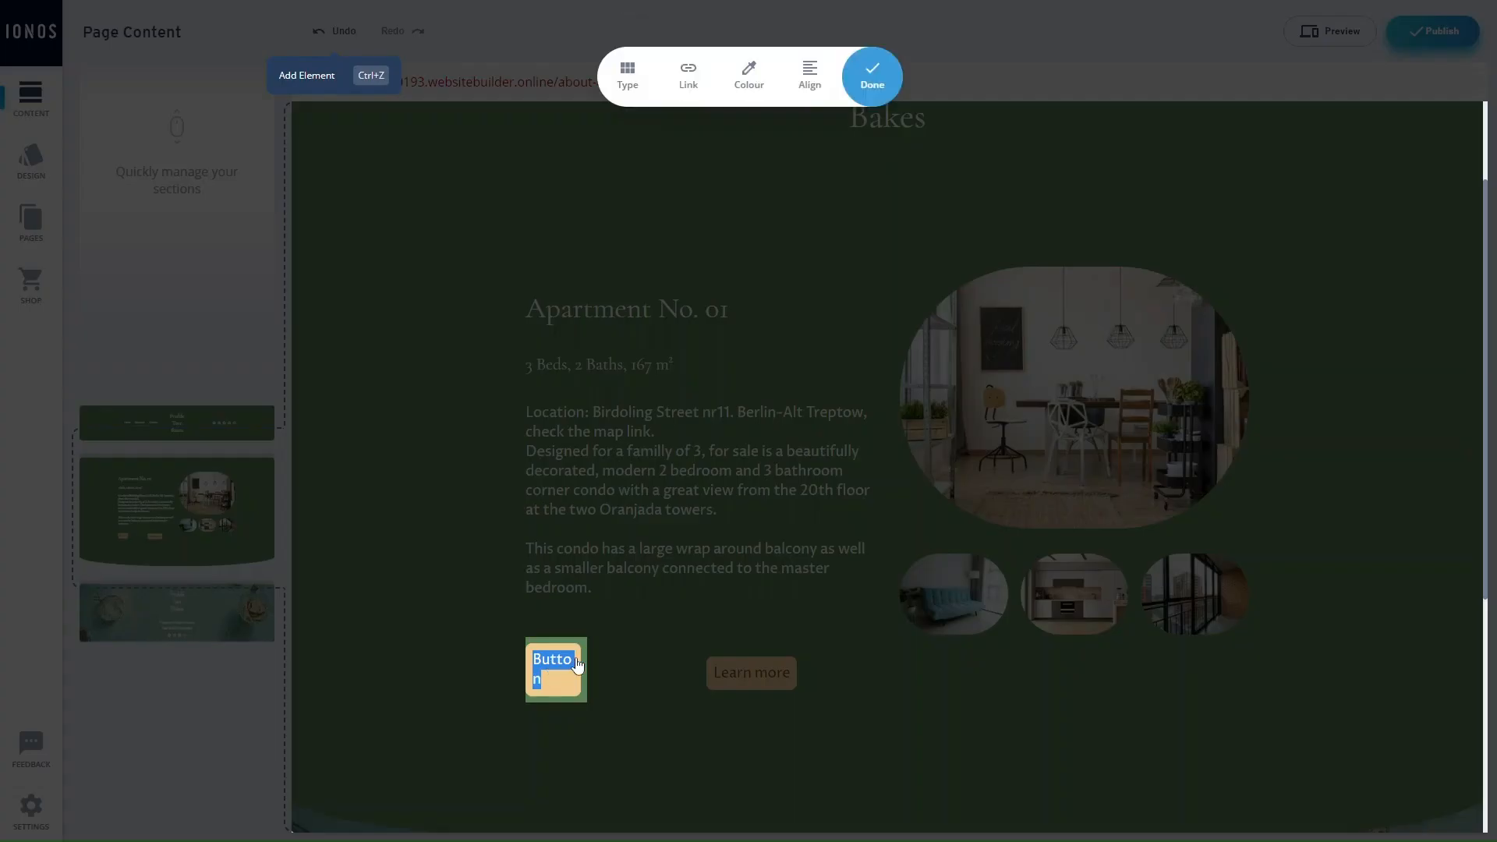
left_click(721, 241)
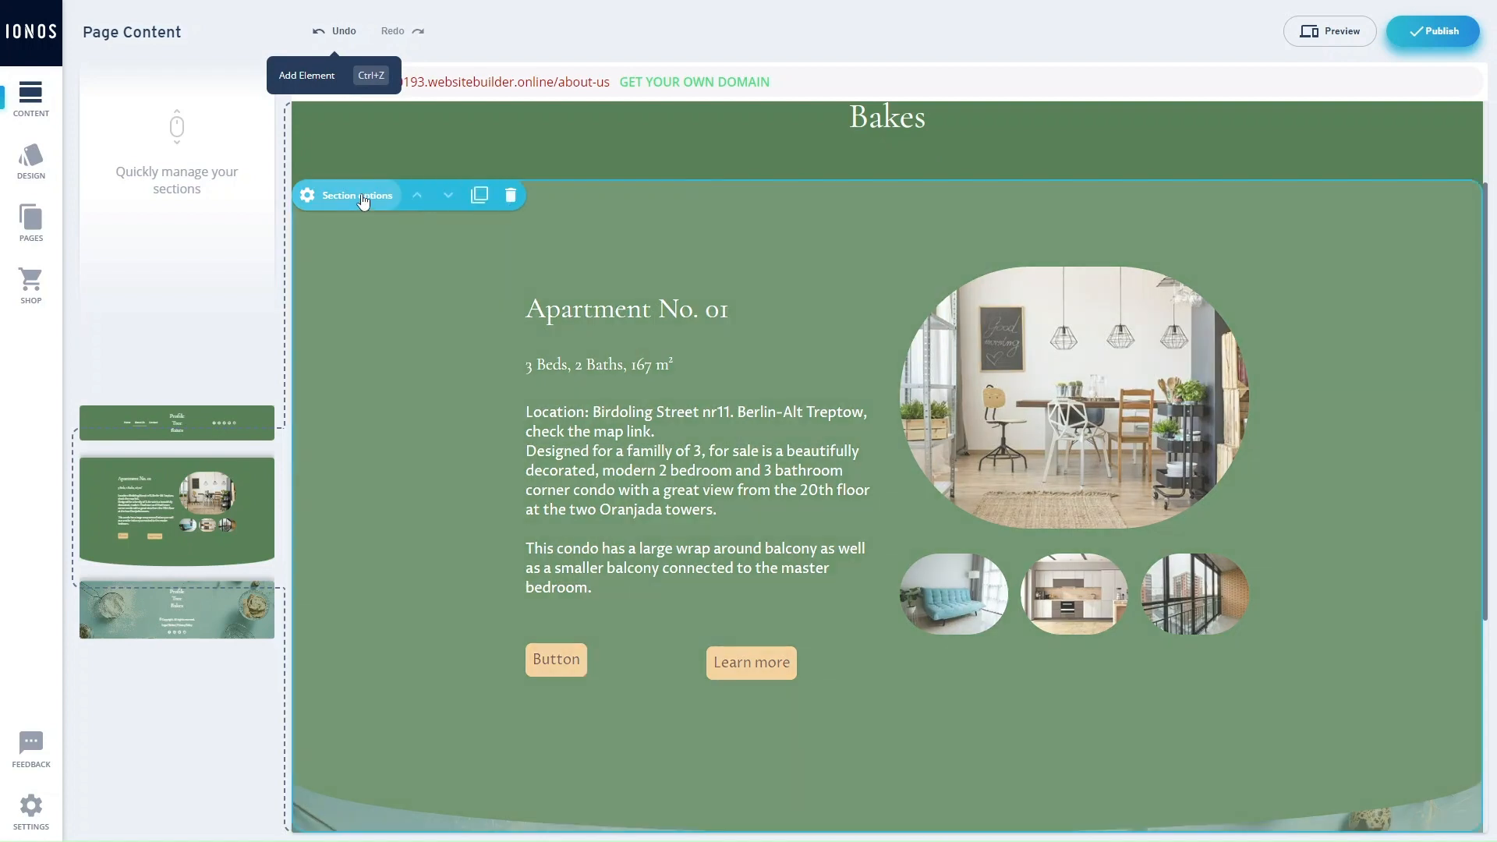
Step: Delete the added button beside Learn more from the apartment section
left_click(358, 195)
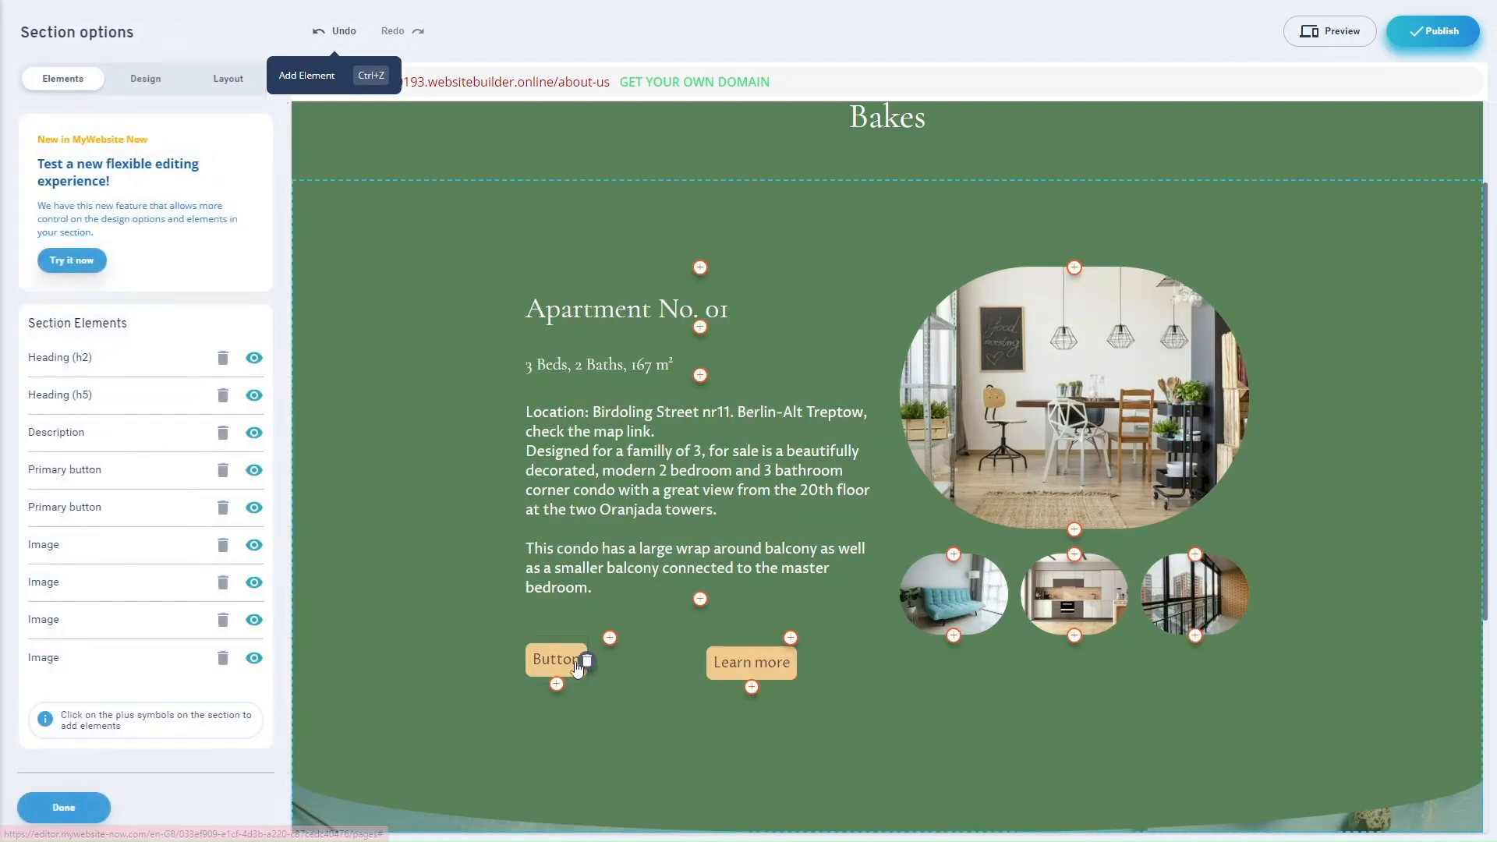
left_click(585, 668)
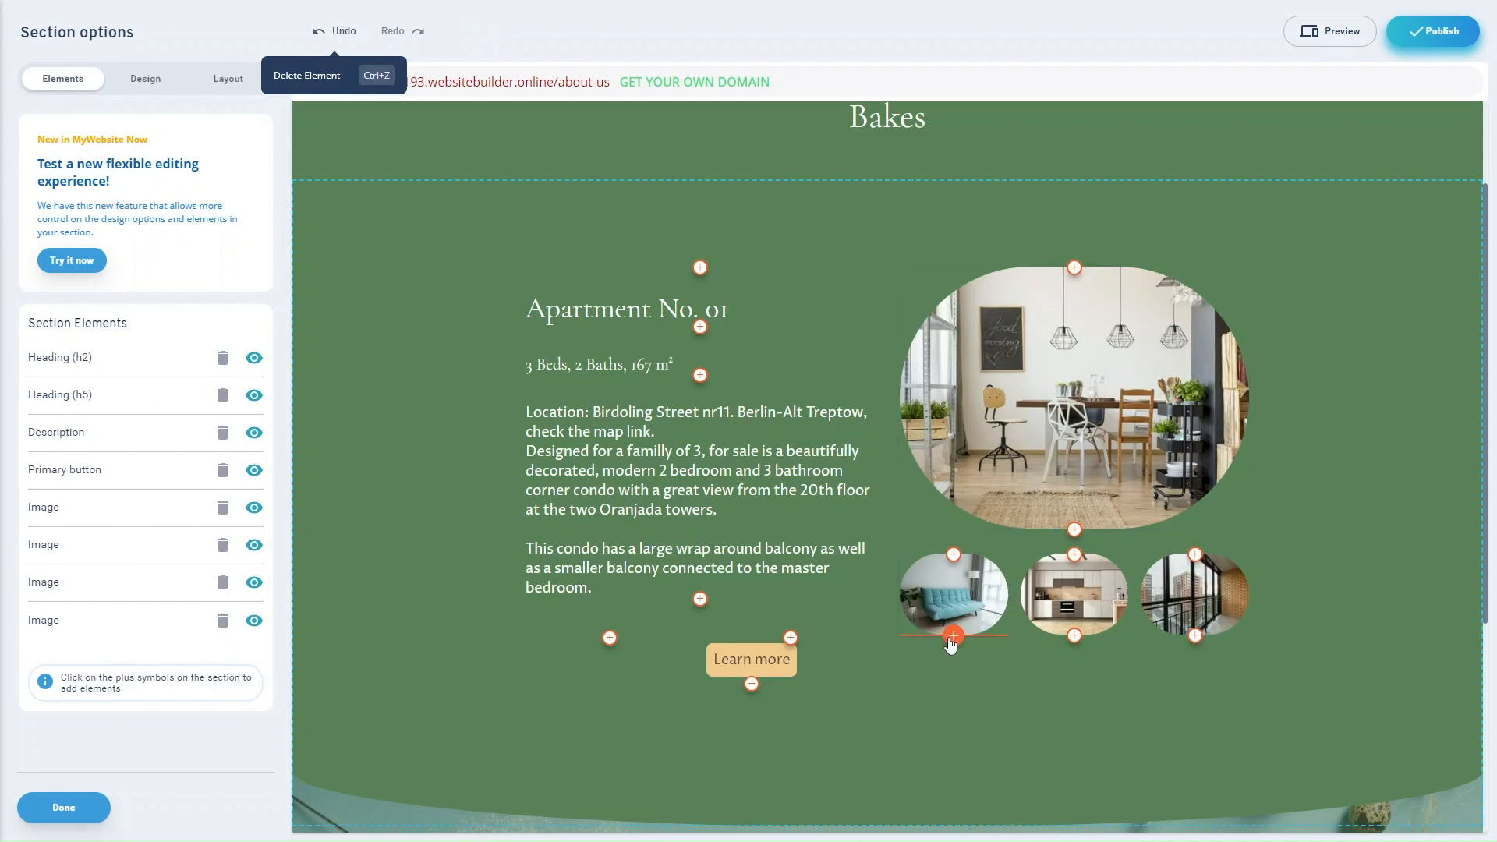
Step: Add a heading element beneath the large dining room image in the apartment section and leave the section options
left_click(952, 636)
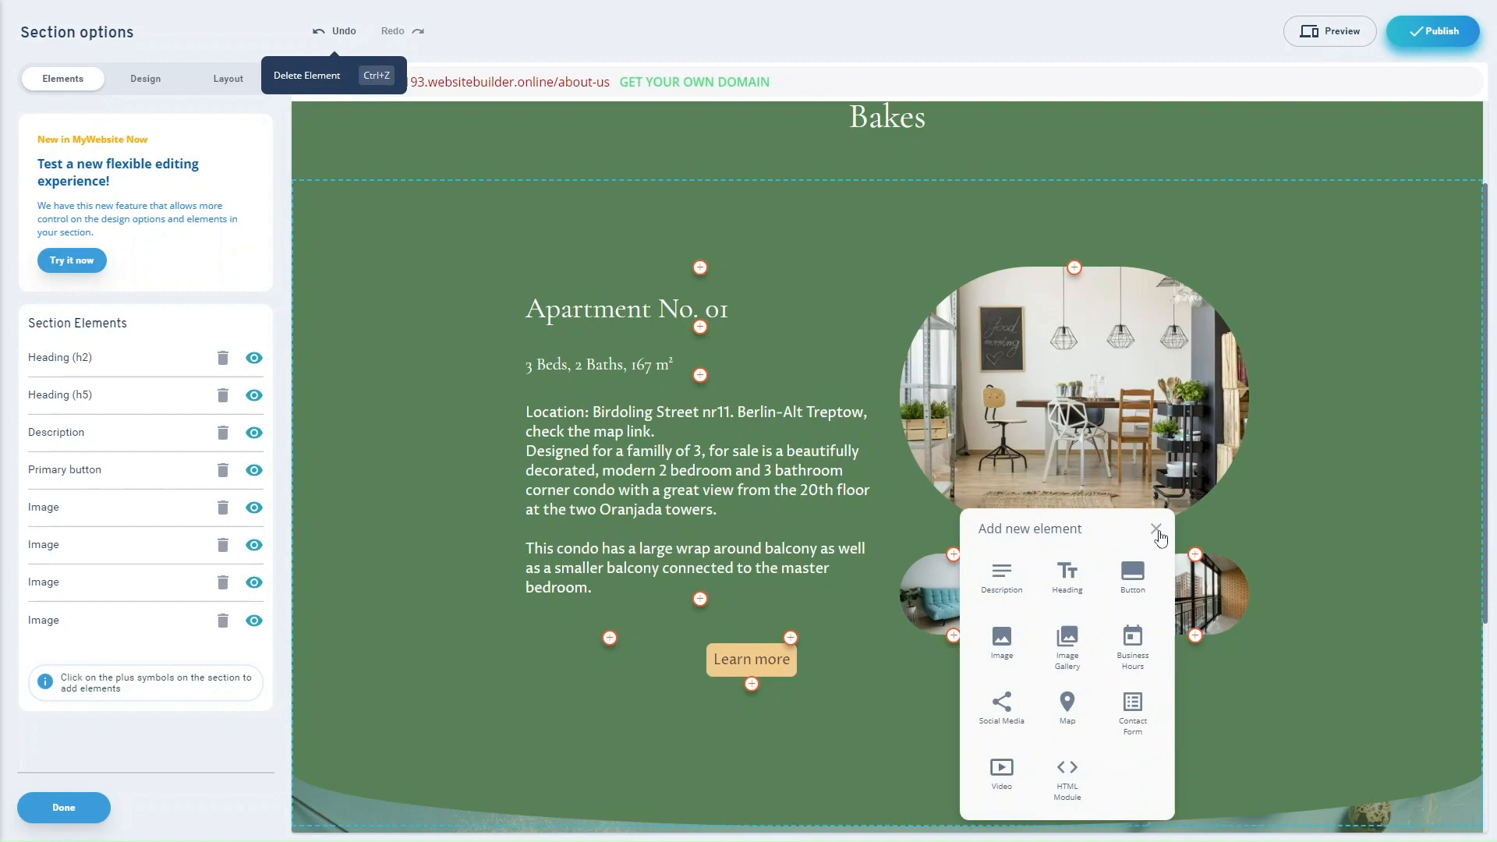
left_click(1156, 529)
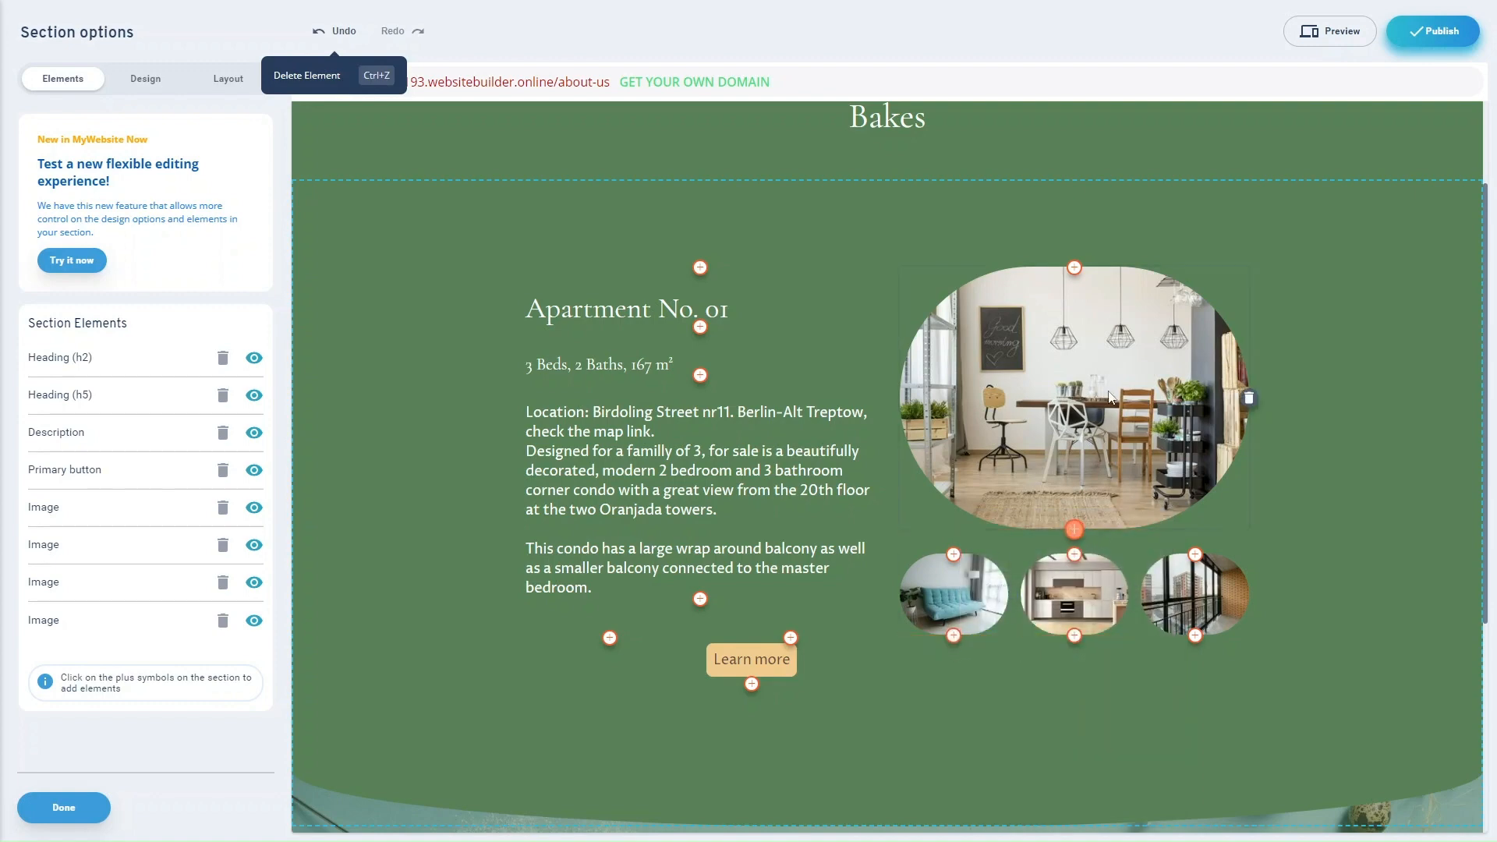
left_click(1074, 530)
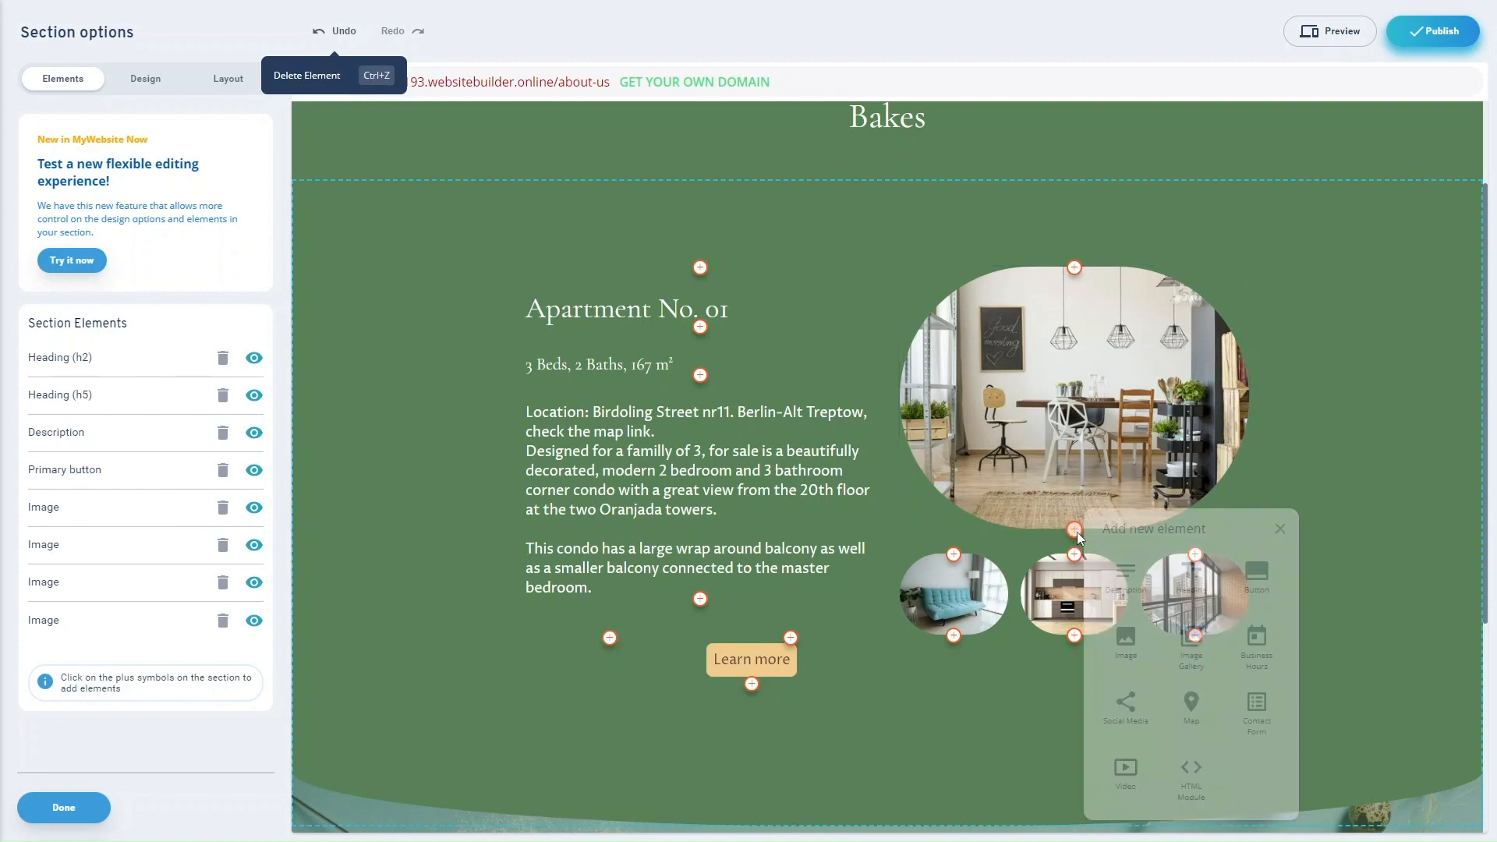
left_click(1186, 588)
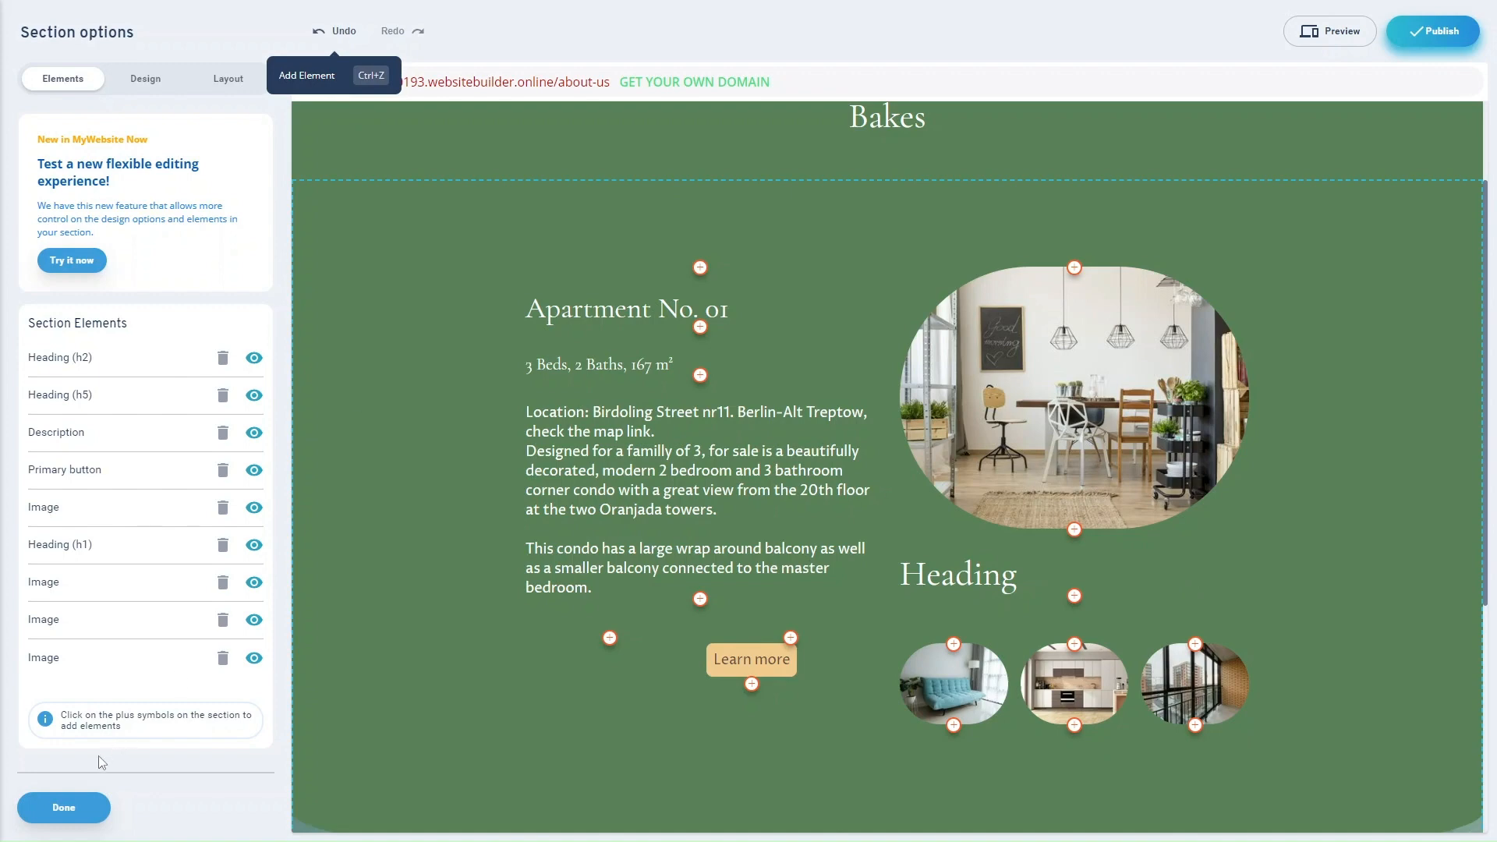
left_click(64, 808)
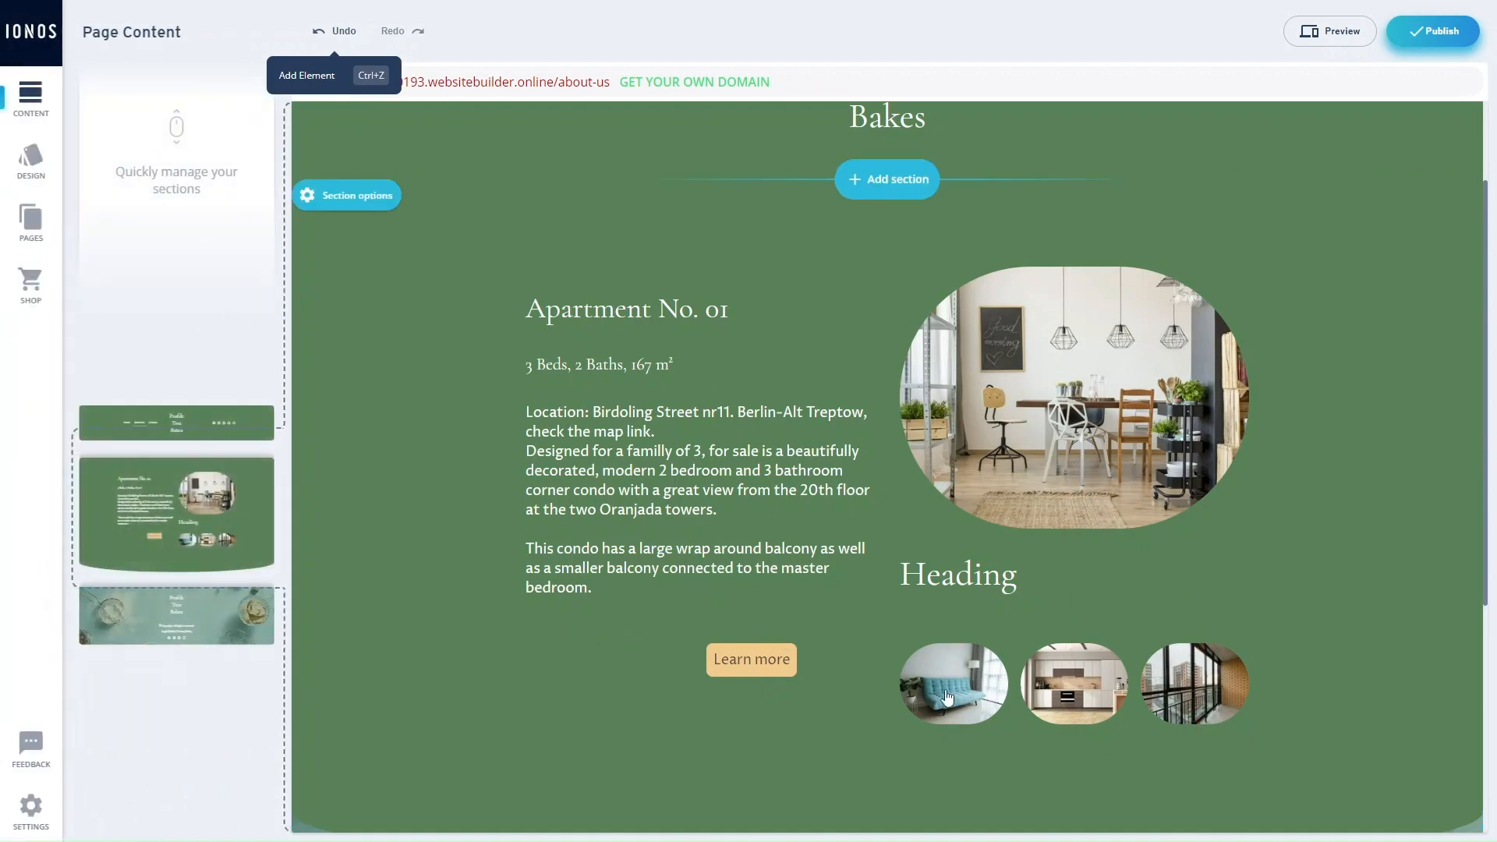
Step: Change the new heading under the dining room image to the Heading 5 type
left_click(1003, 594)
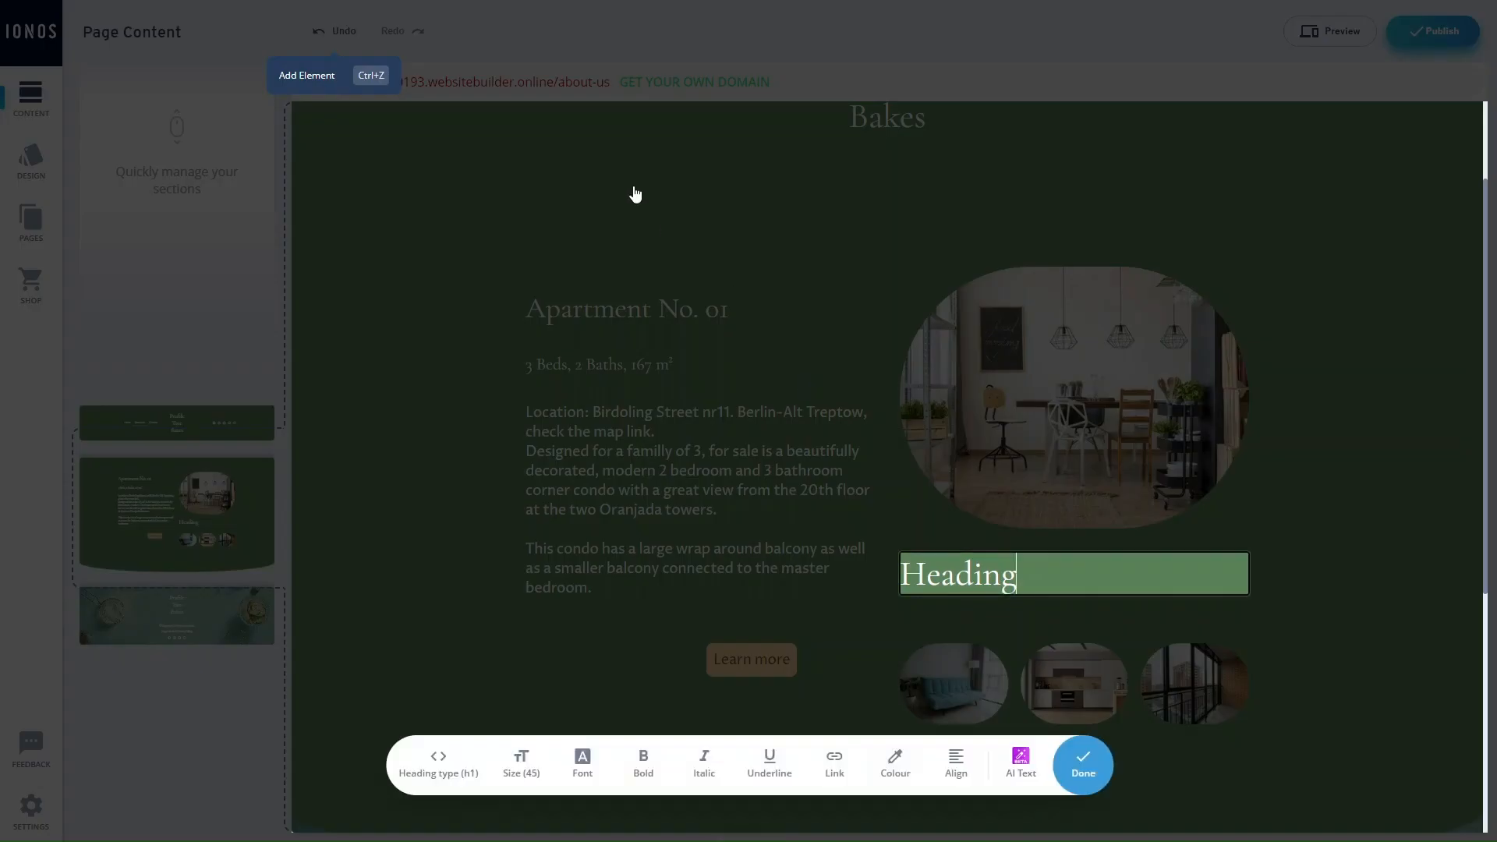
left_click(438, 760)
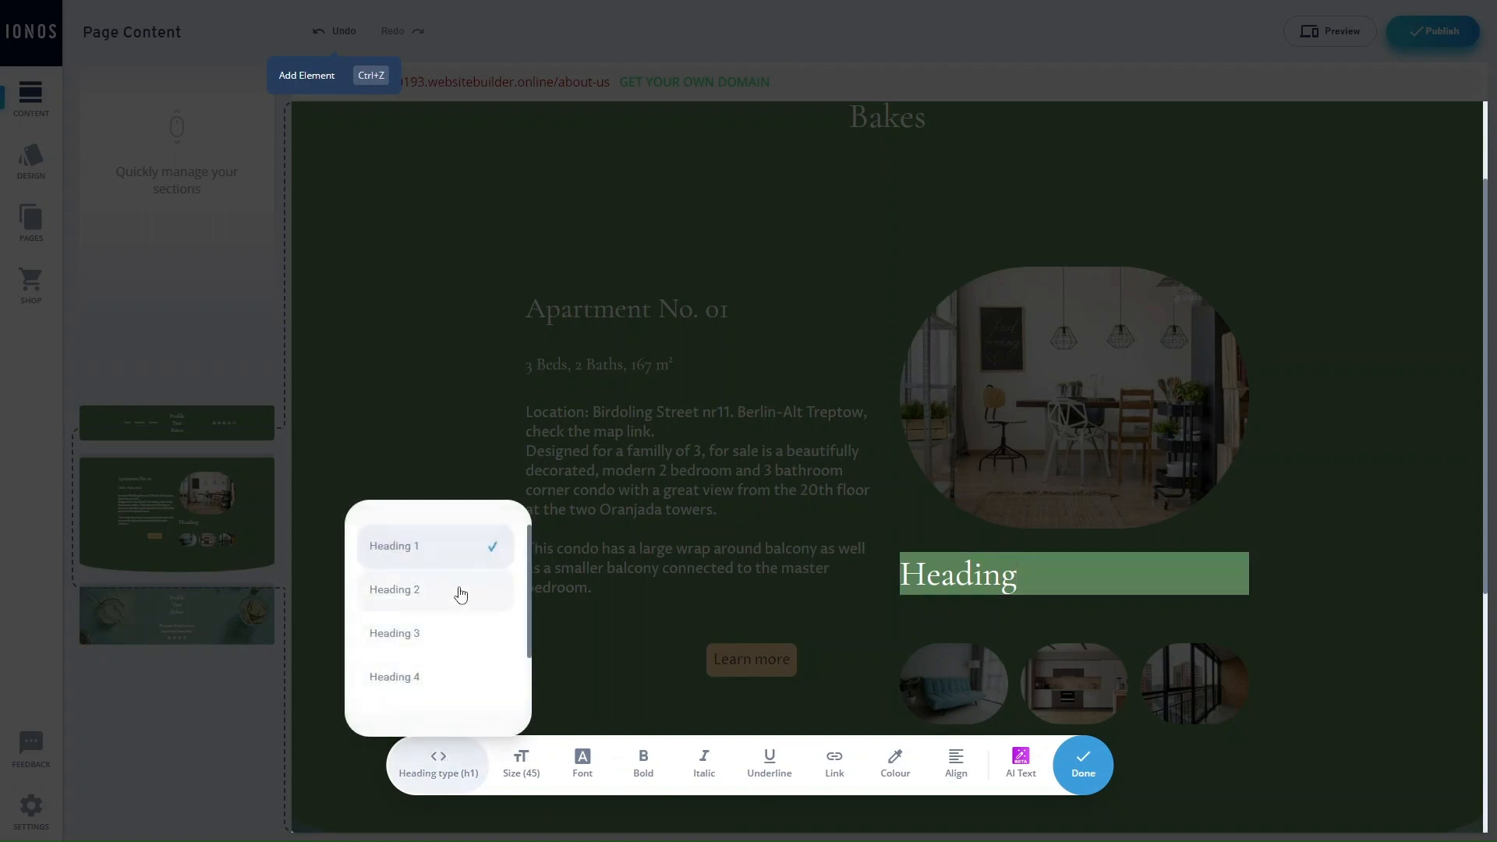
scroll(453, 608, "down", 2)
left_click(417, 659)
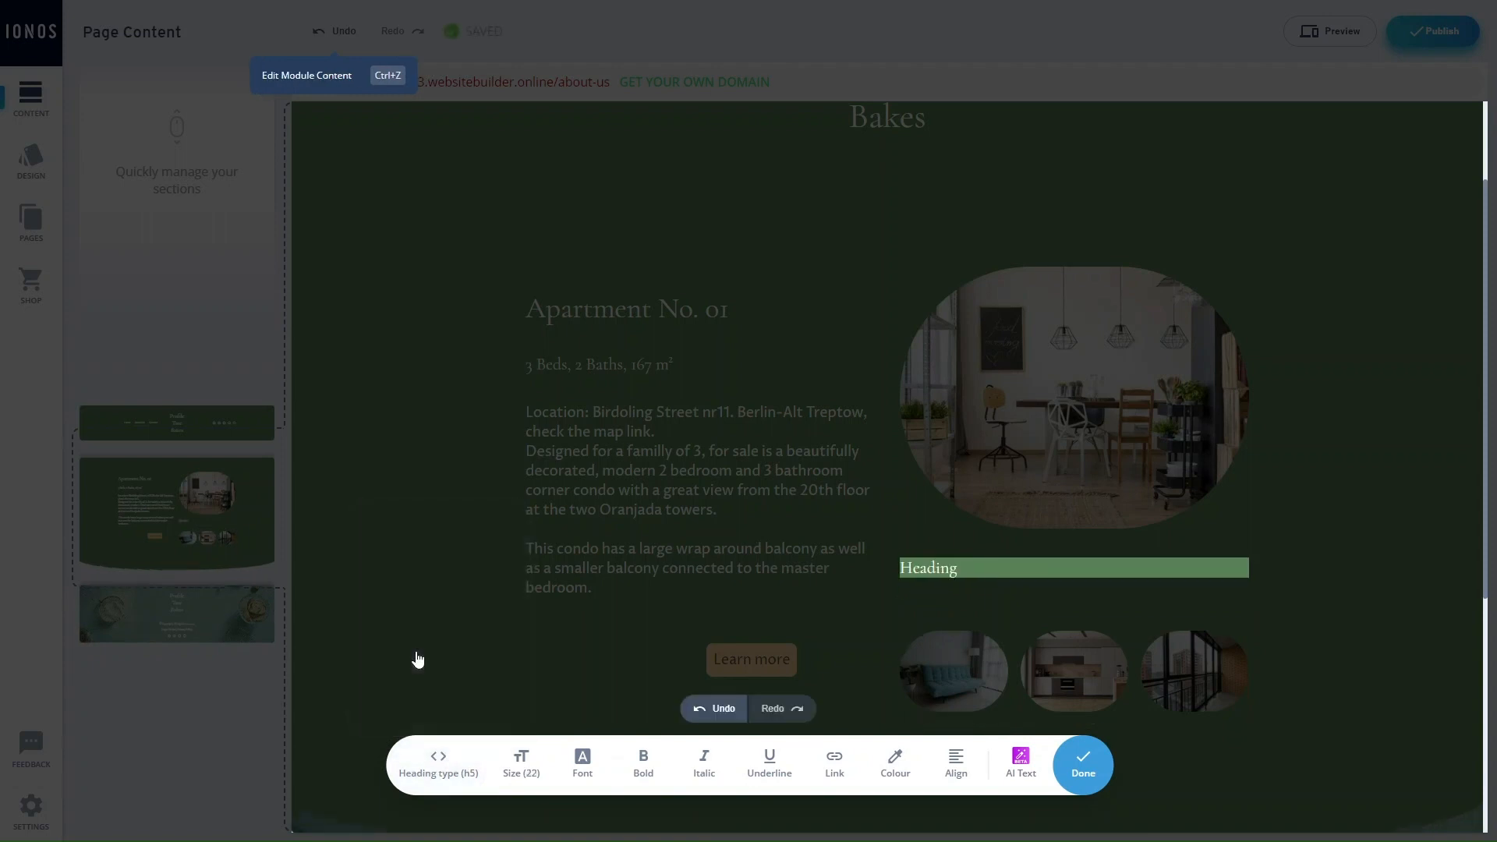
left_click(520, 768)
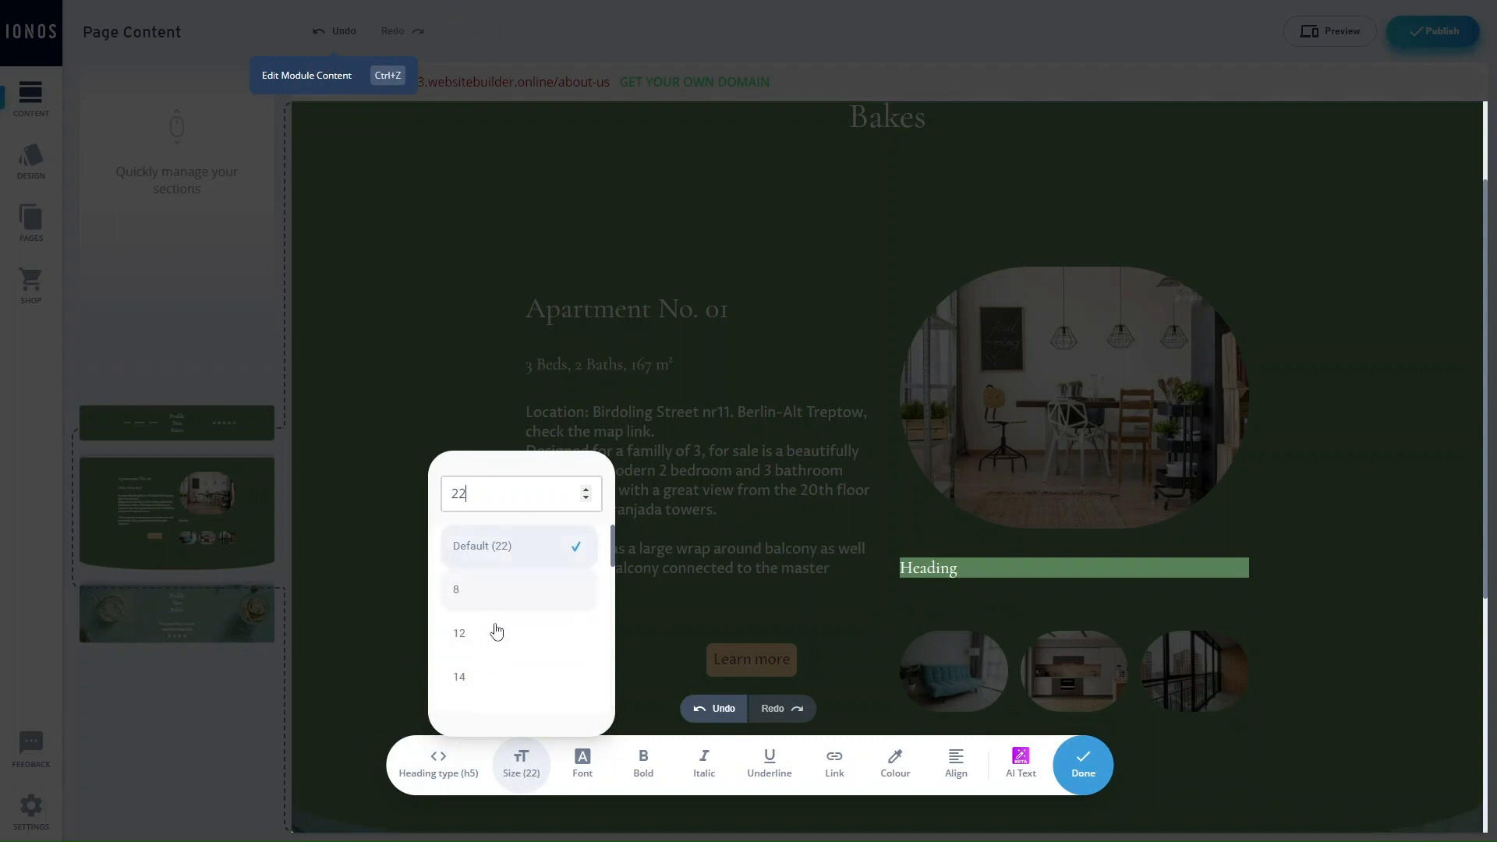
left_click(586, 768)
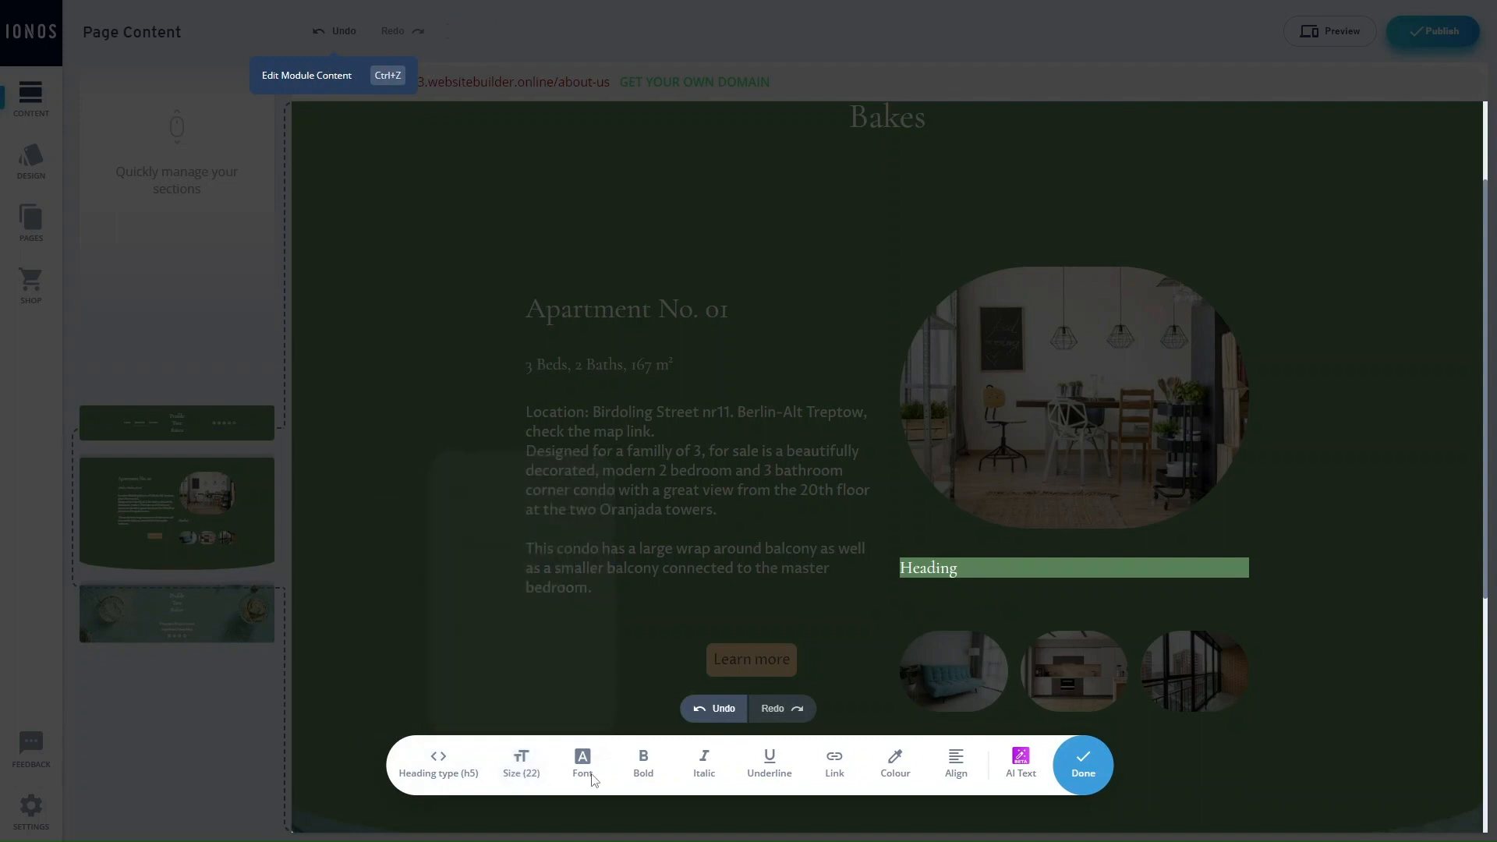
left_click(664, 781)
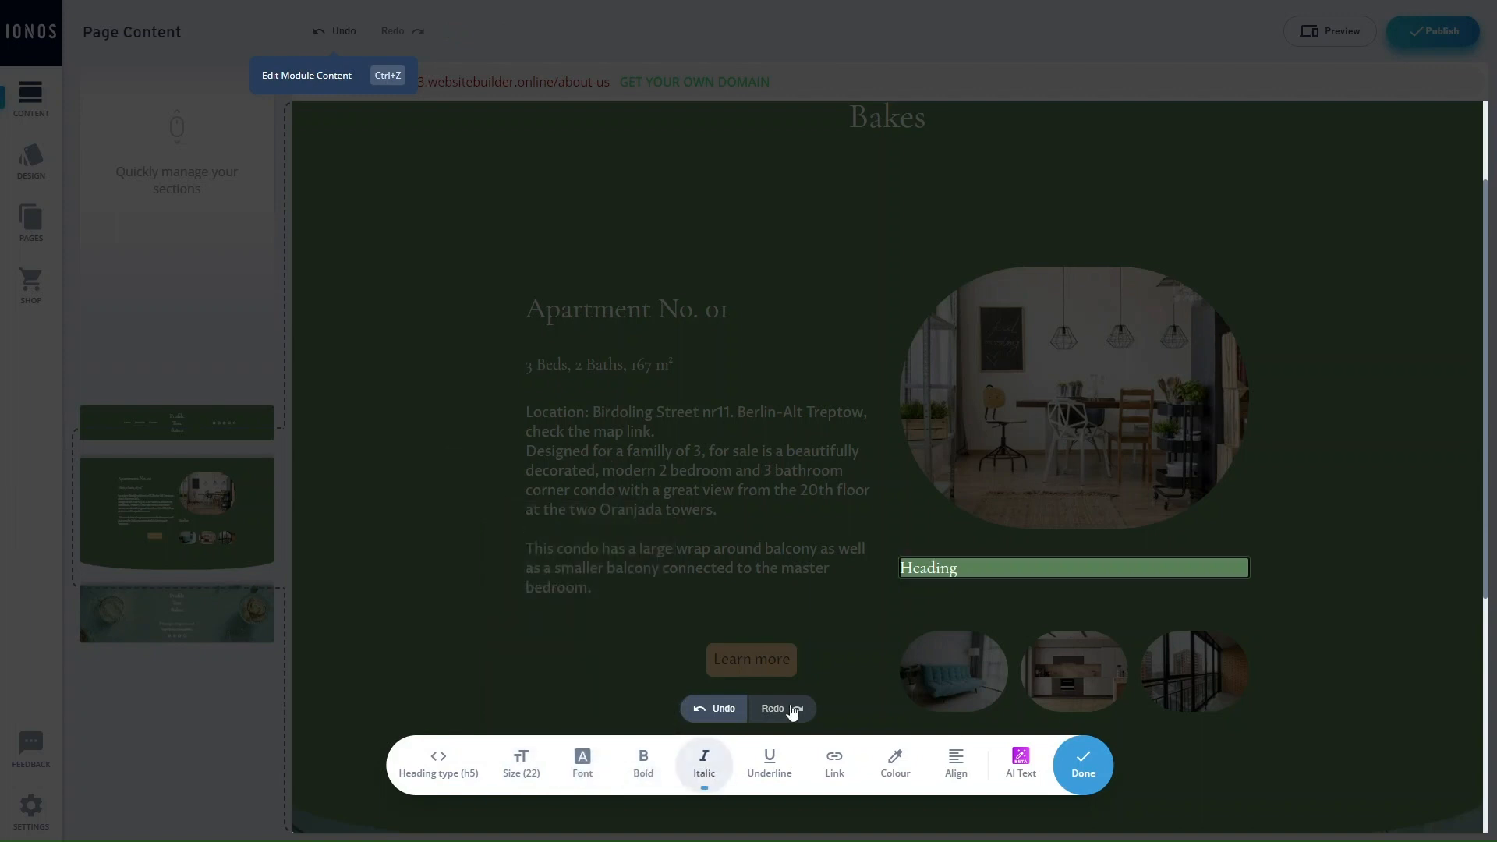
Step: Italicise the heading text under the dining room image and centre it
double_click(946, 562)
left_click(703, 760)
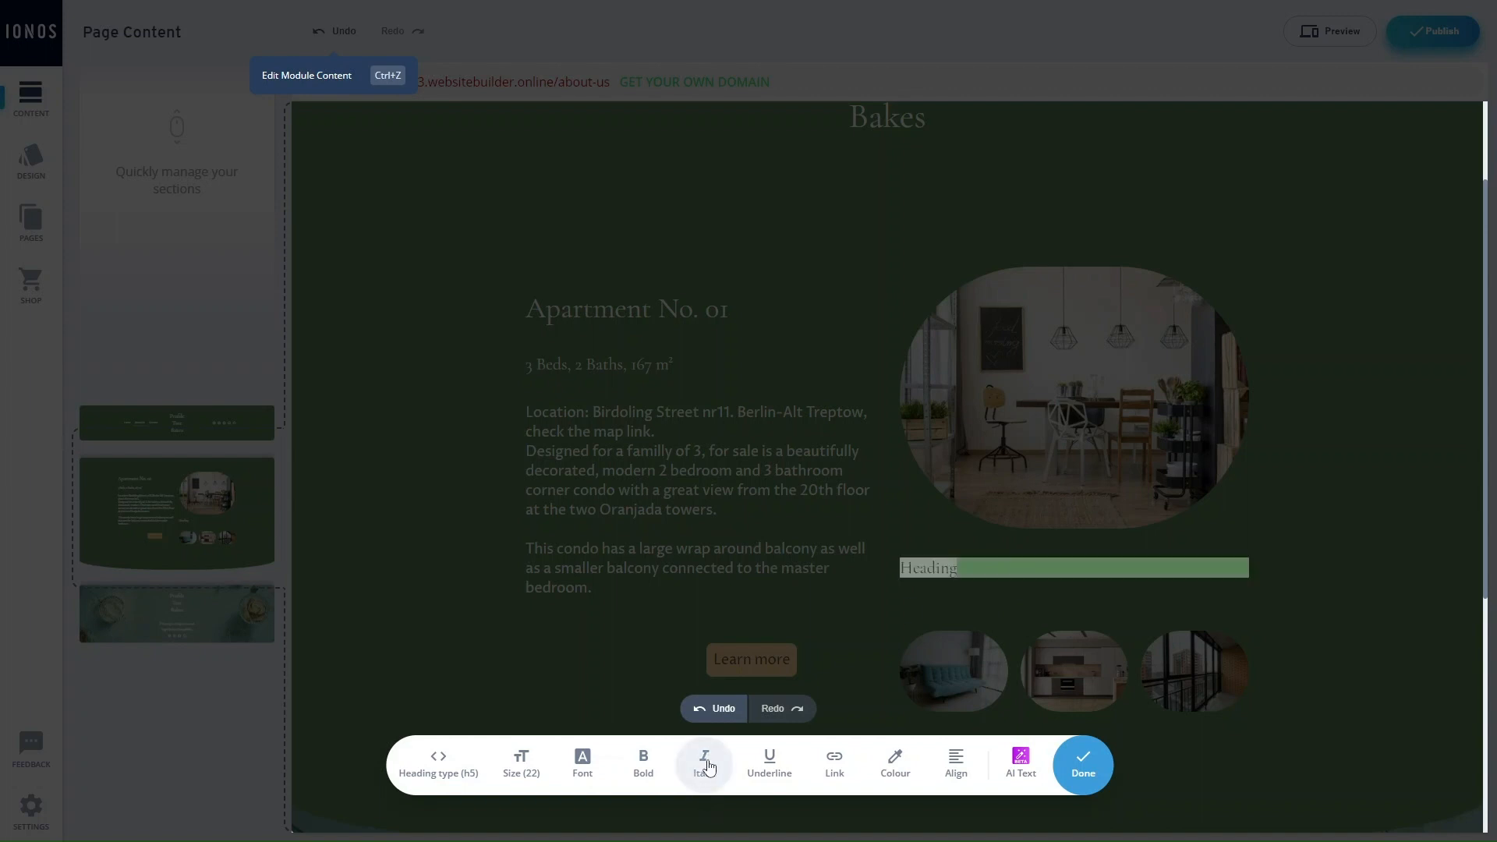
left_click(954, 762)
left_click(949, 706)
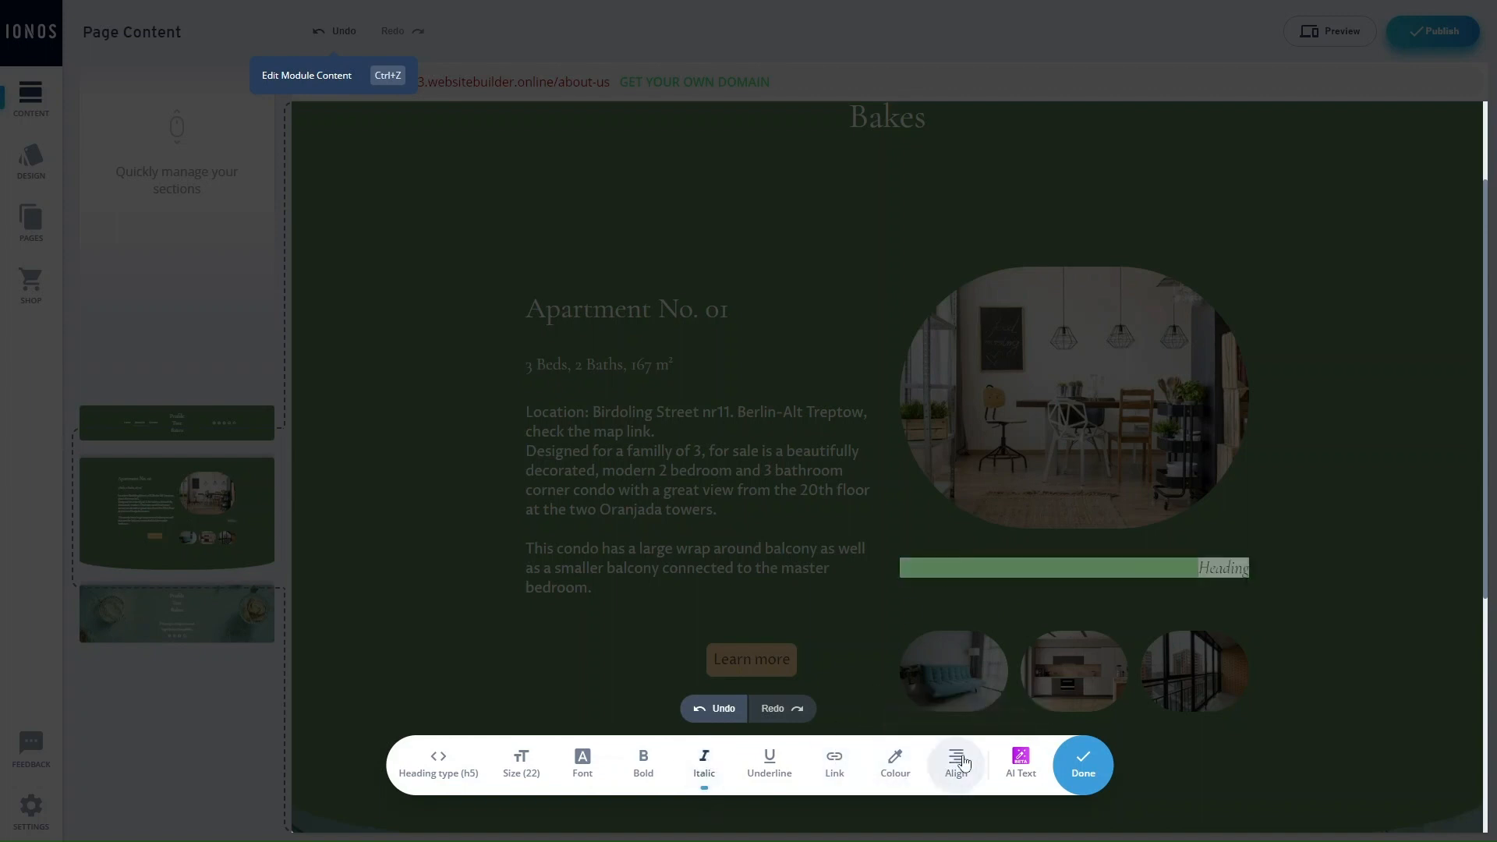
left_click(991, 711)
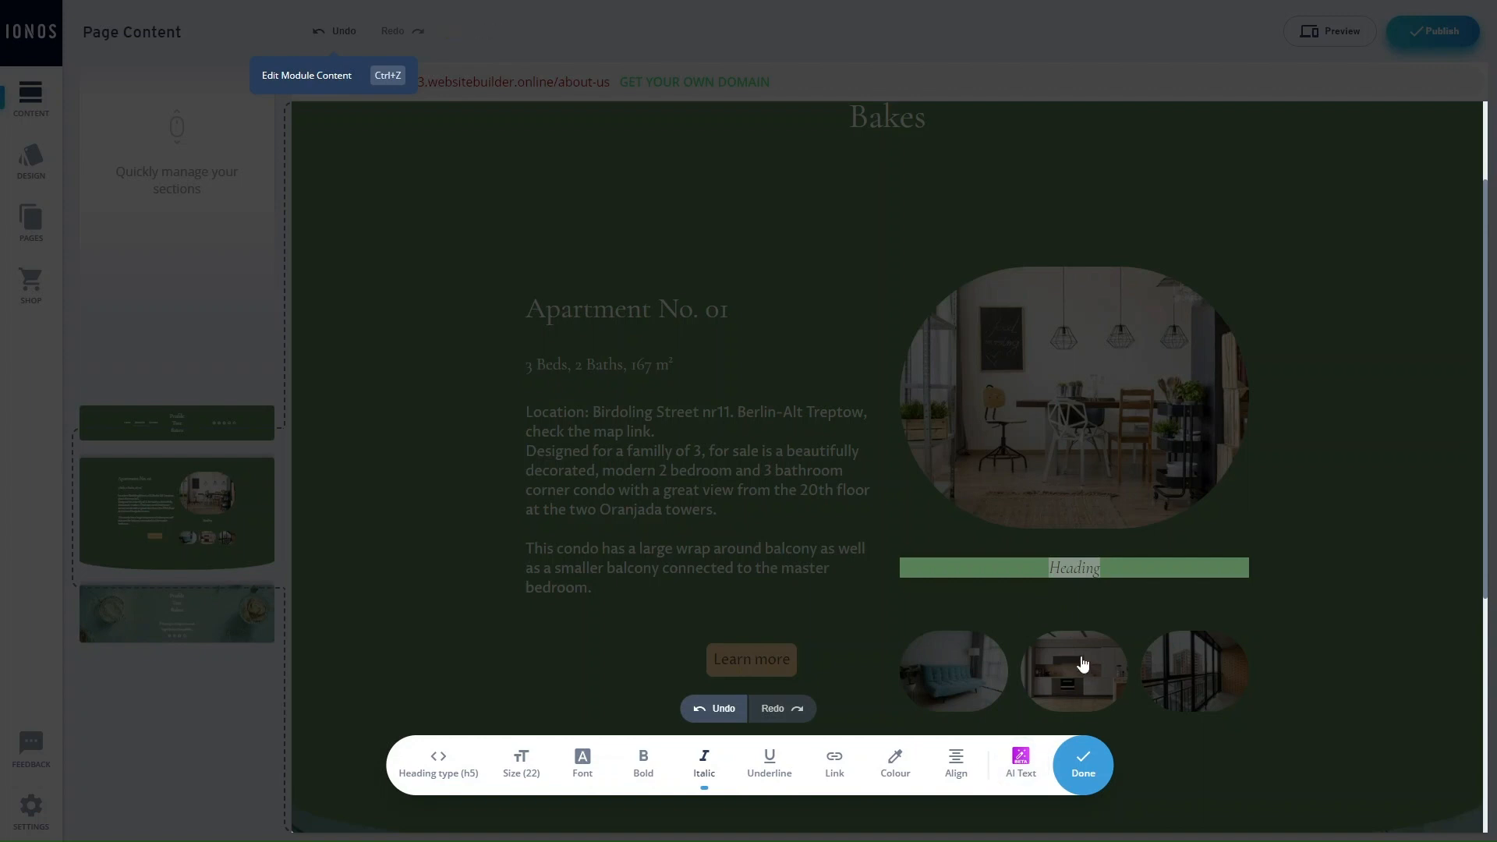
Step: Accept the AI conditions and generate the heading text from the topic "description of table and chairs image" with about 15 words
left_click(1029, 774)
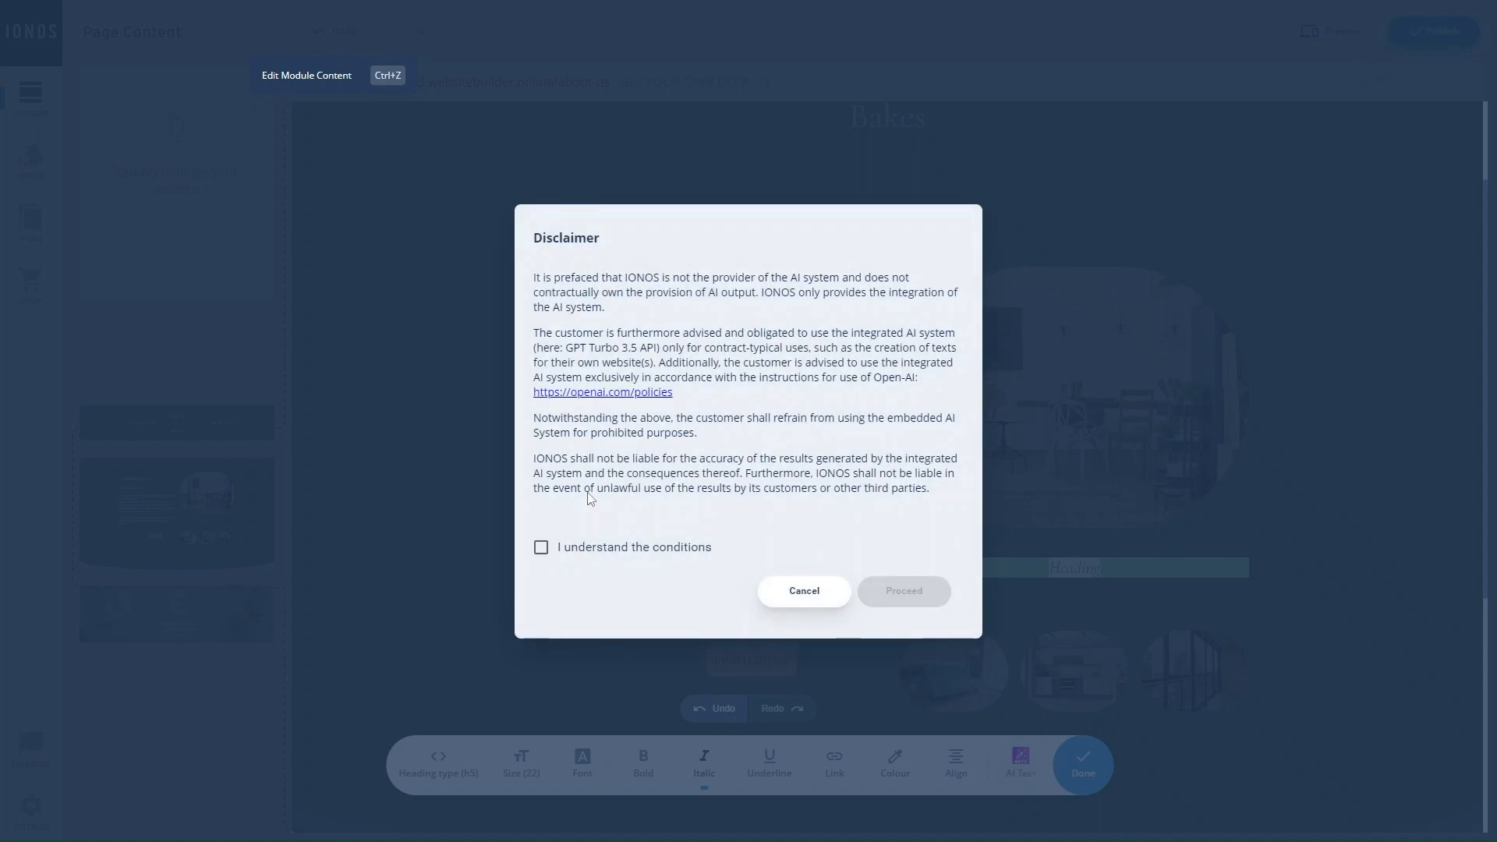
left_click(540, 547)
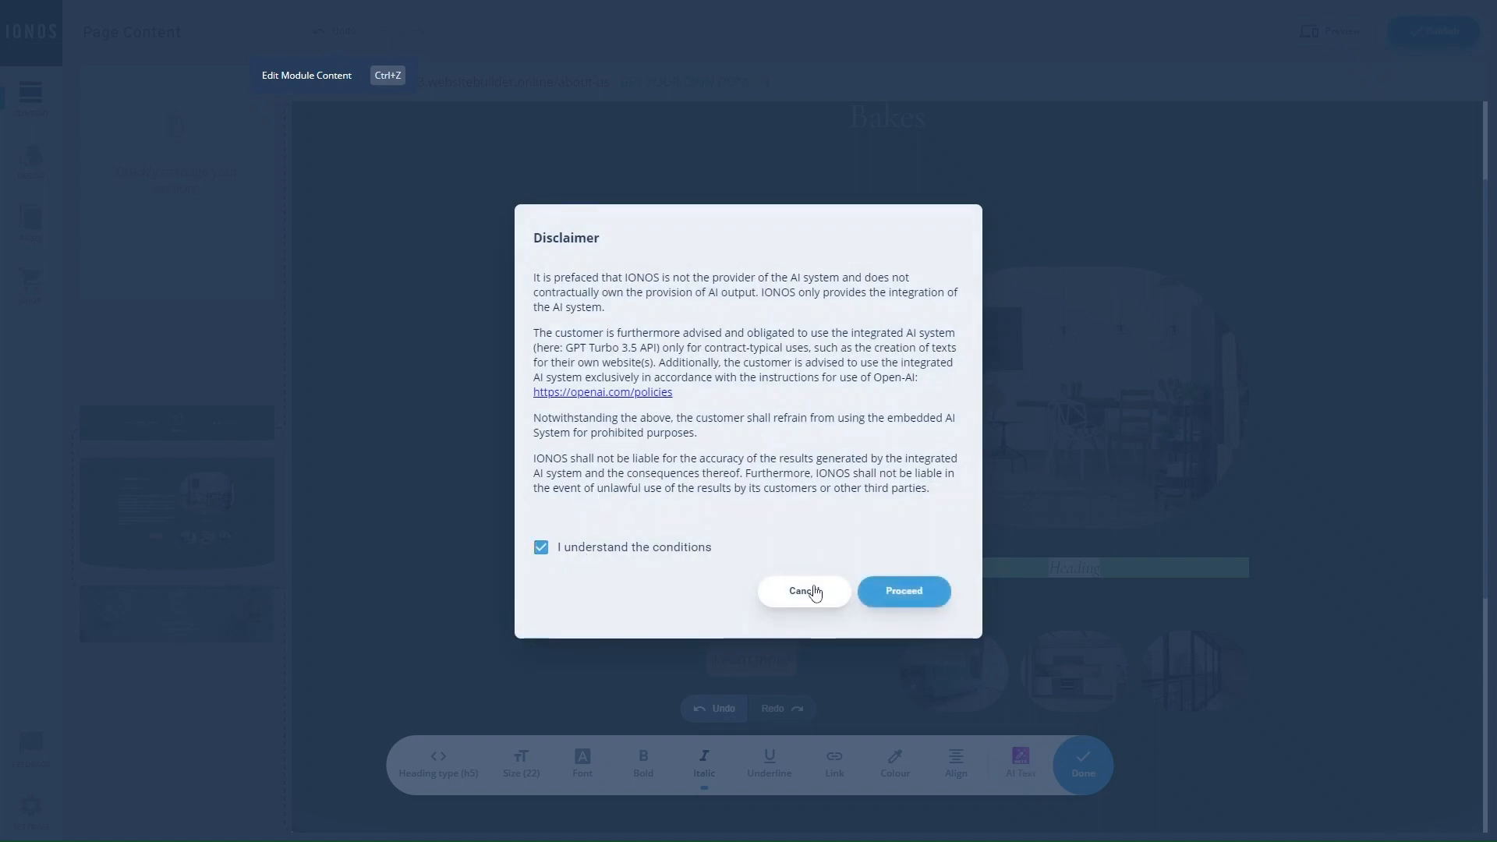
left_click(883, 591)
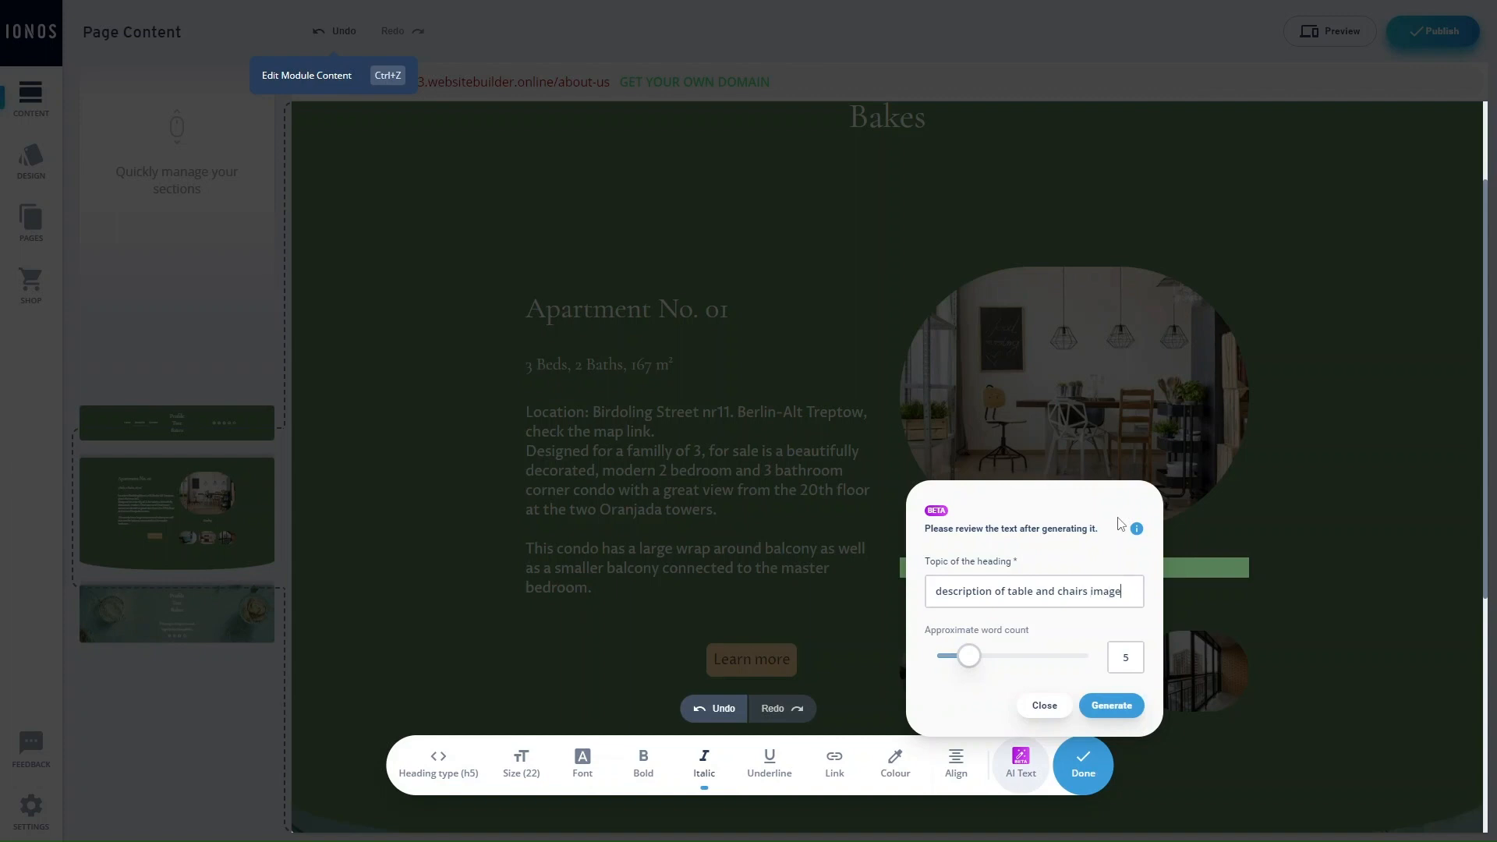
type("15")
left_click(1112, 708)
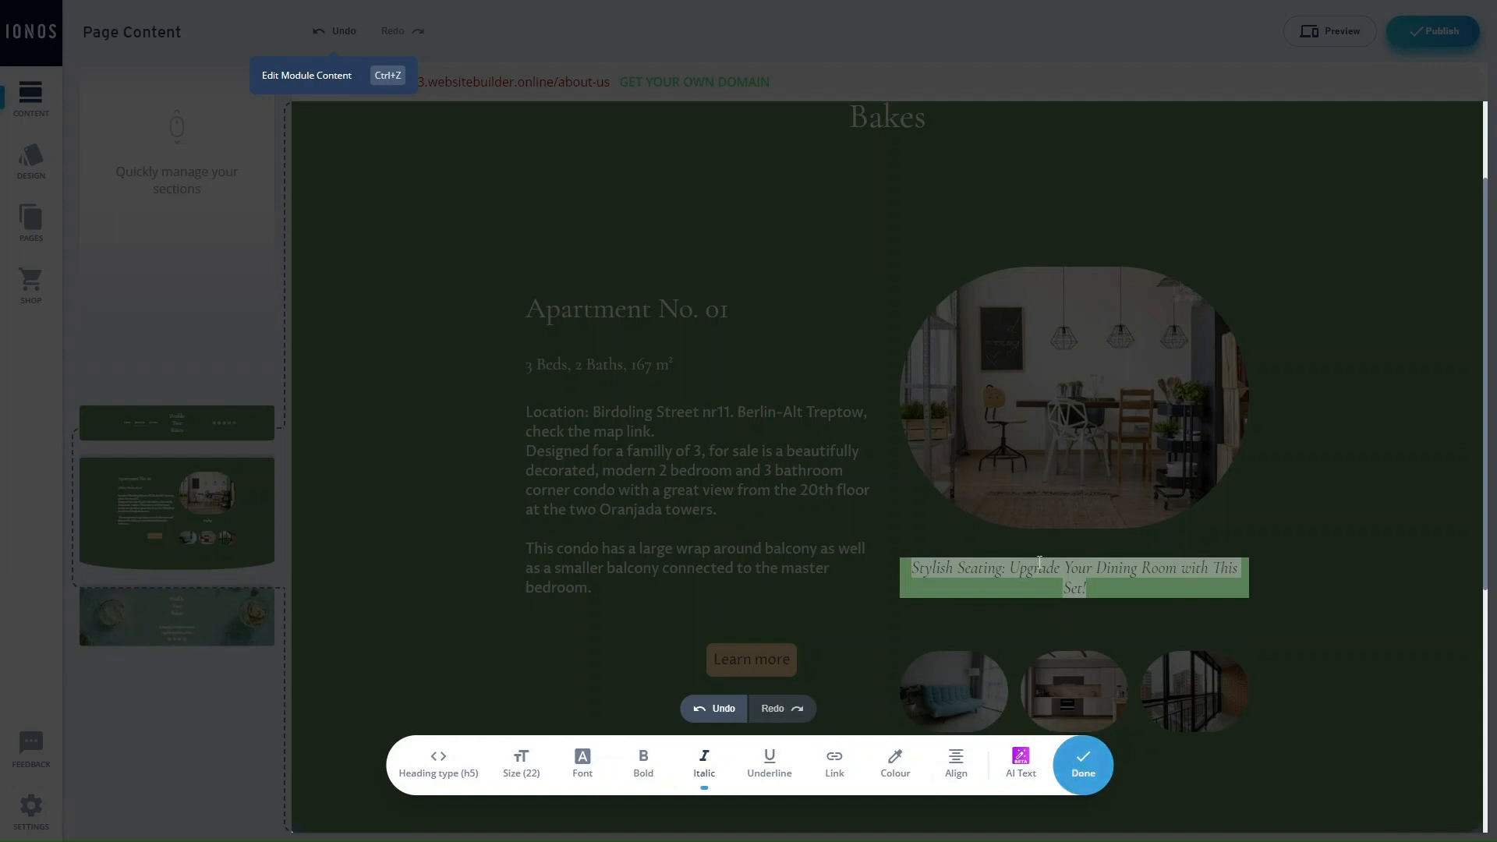
left_click(1084, 768)
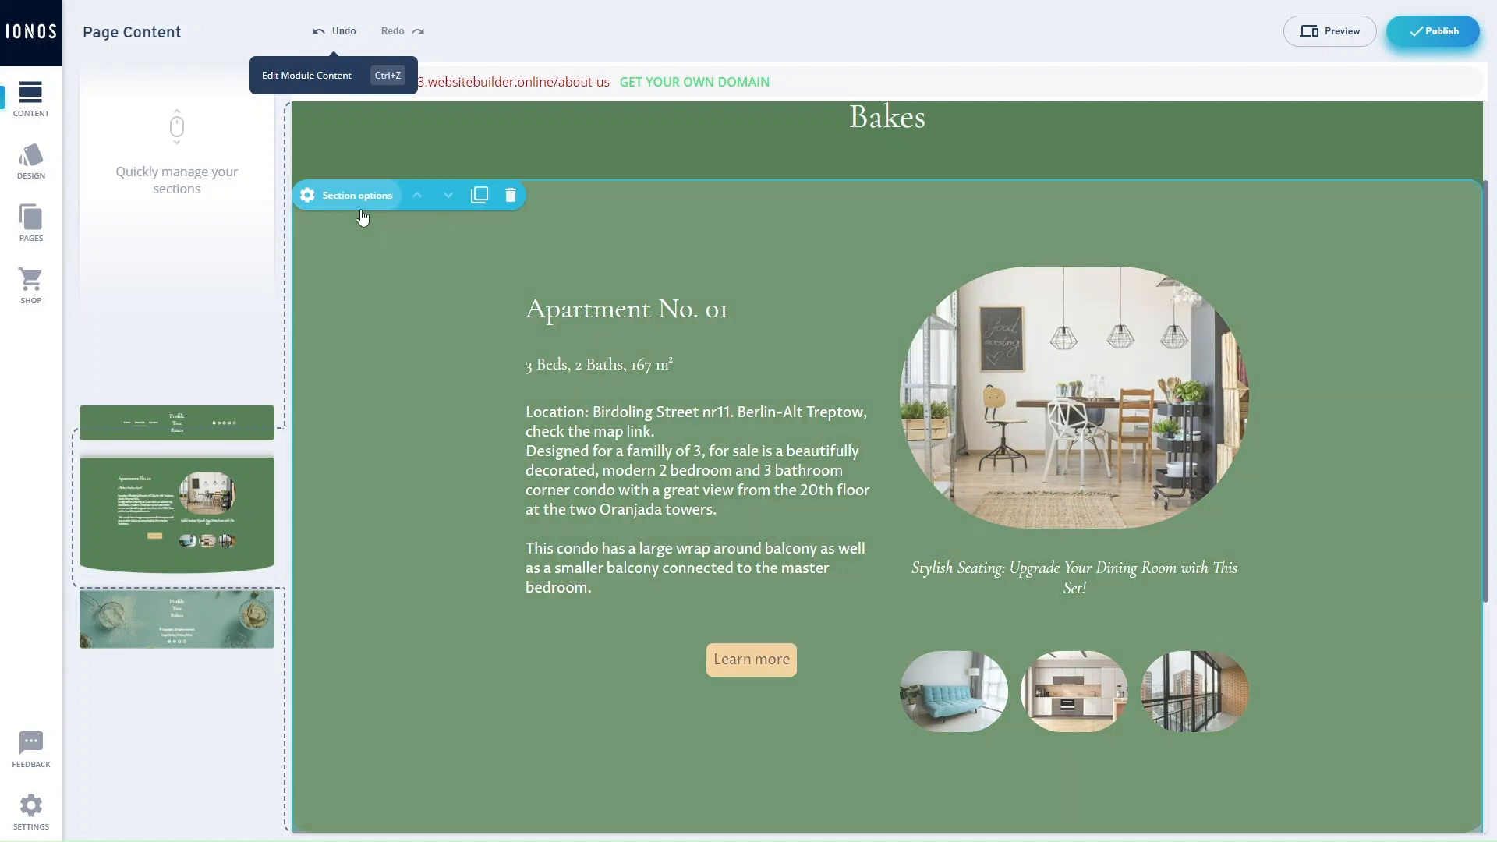
Step: Set the apartment section's background to the pale cream custom colour, keeping the Regular colour scheme
left_click(360, 207)
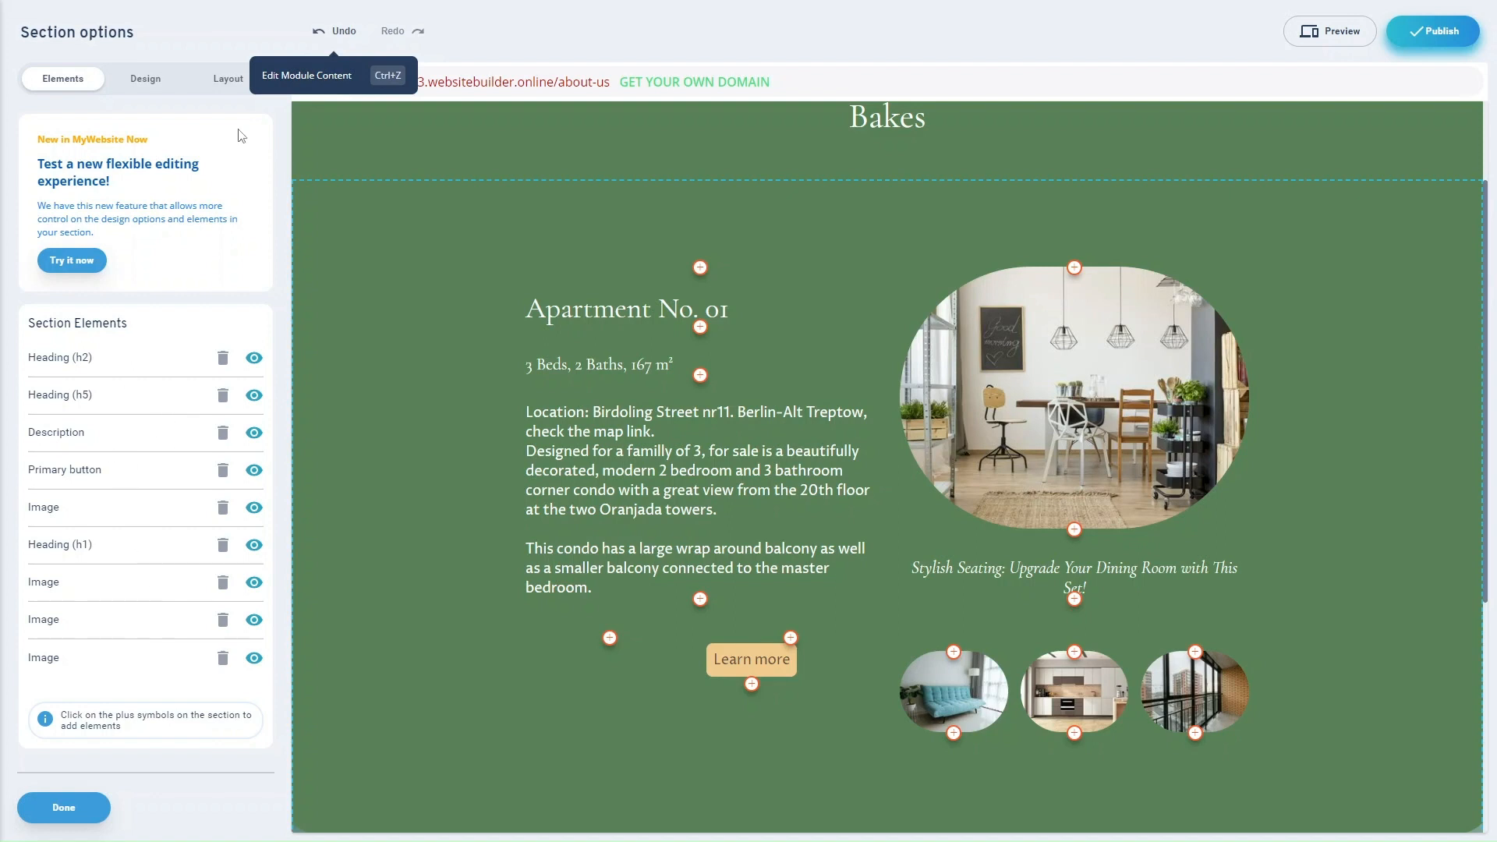
left_click(148, 82)
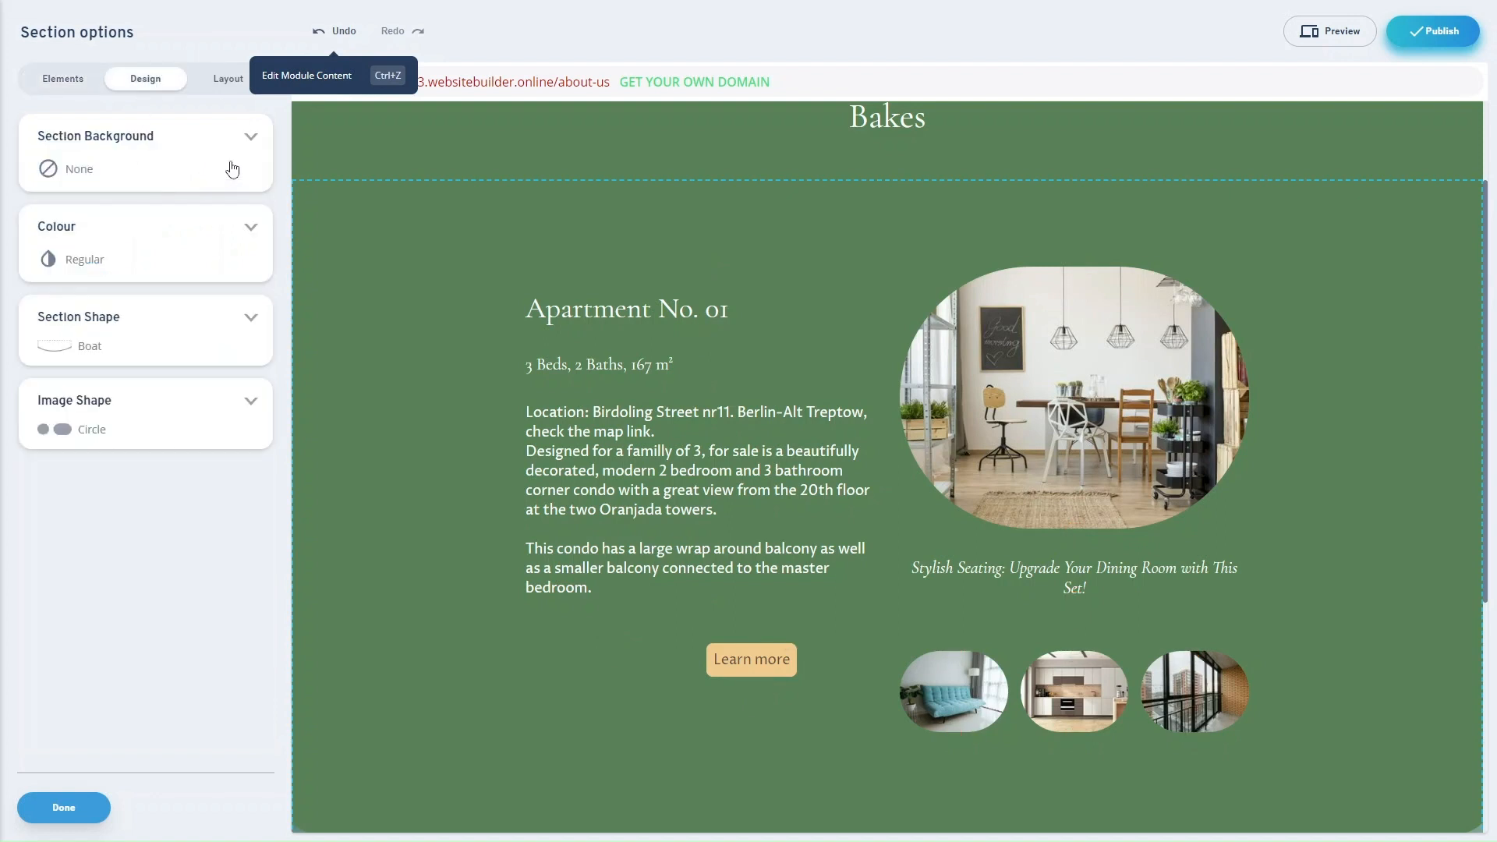
scroll(513, 499, "down", 3)
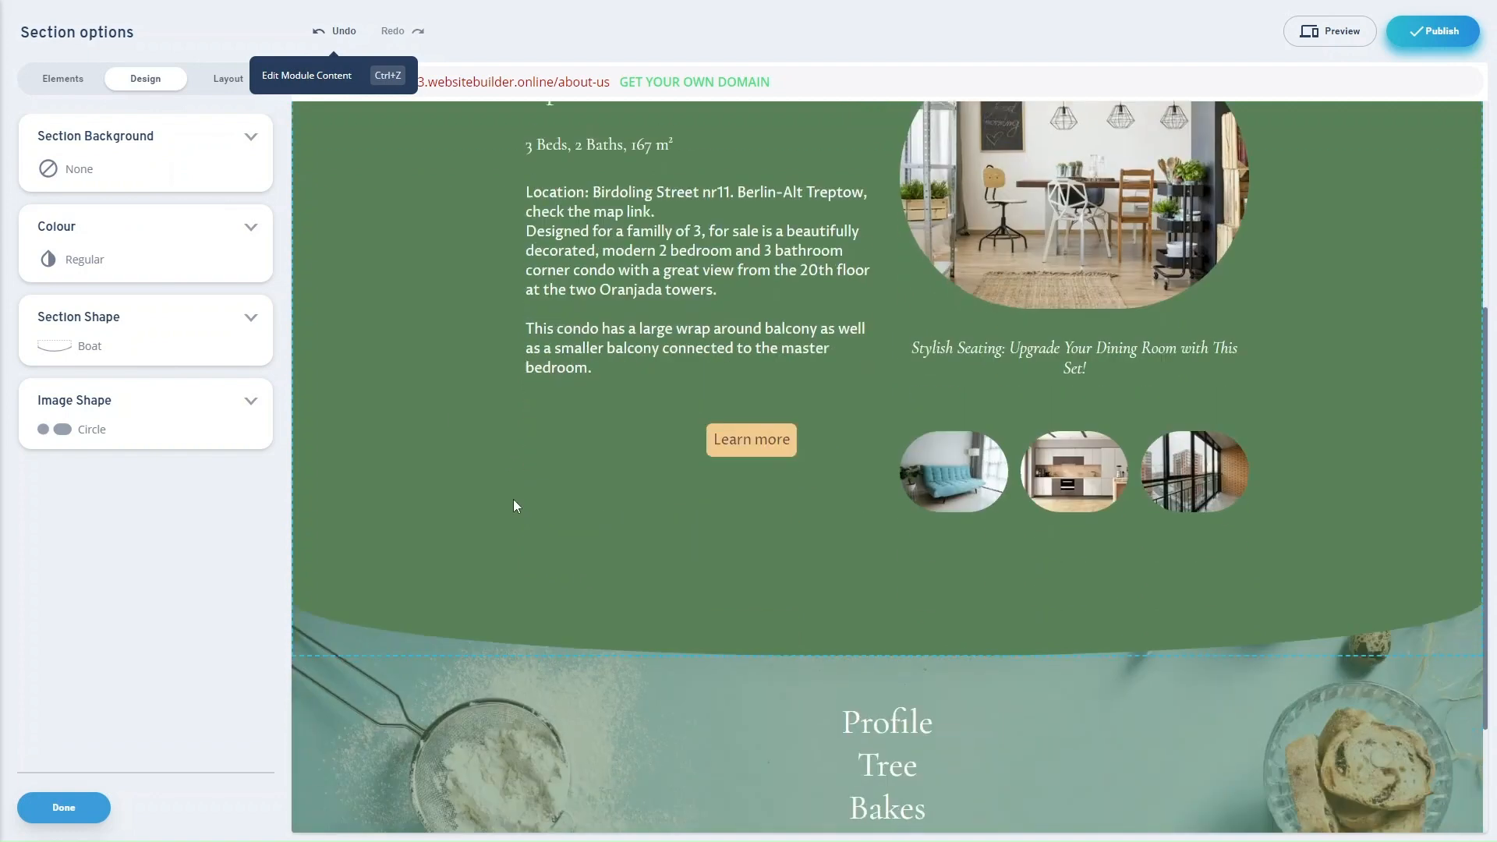
scroll(513, 499, "up", 4)
left_click(247, 138)
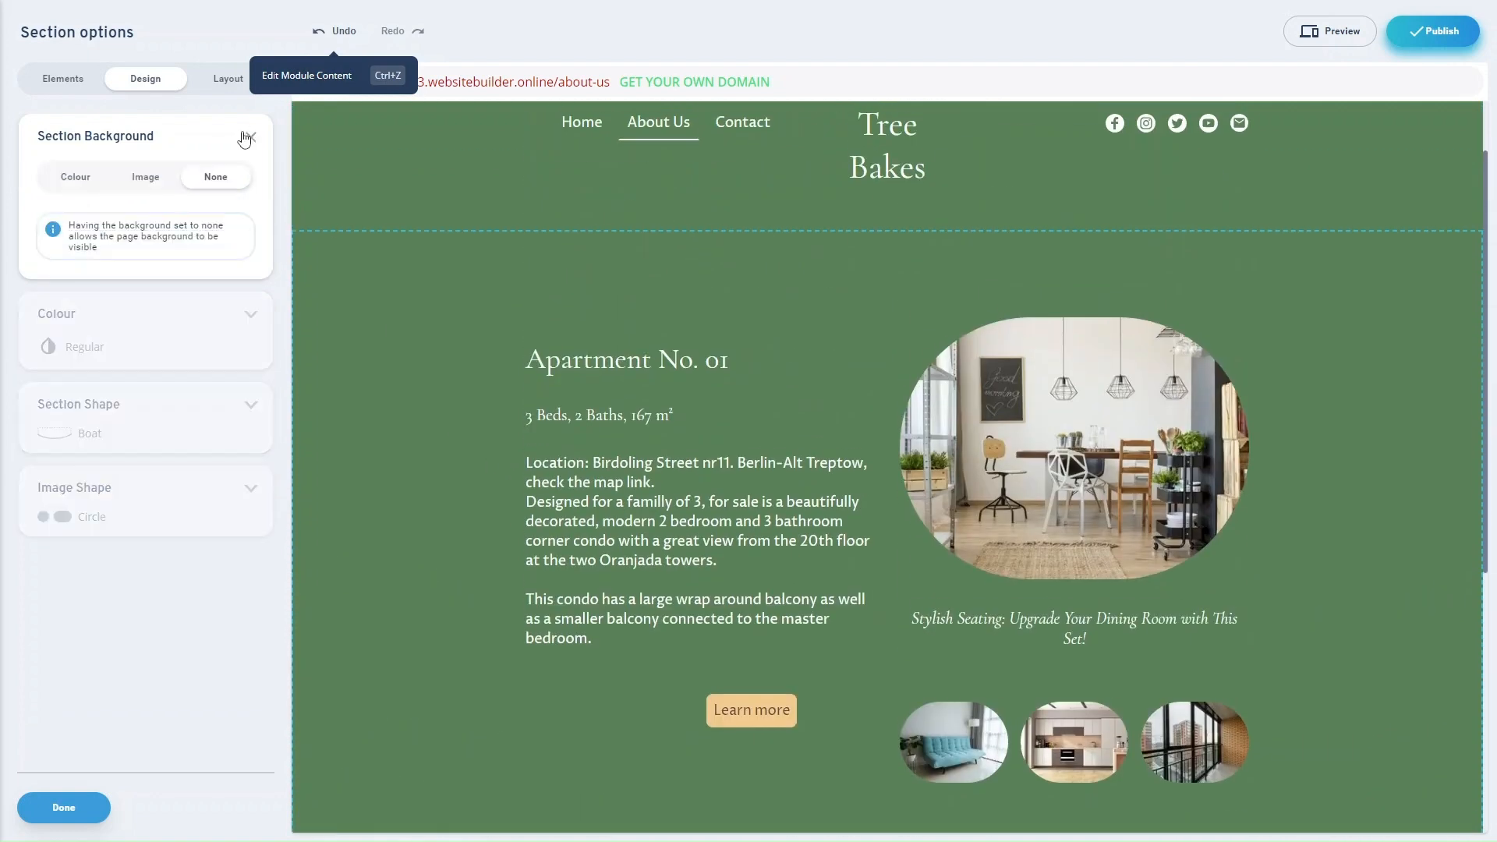
left_click(75, 187)
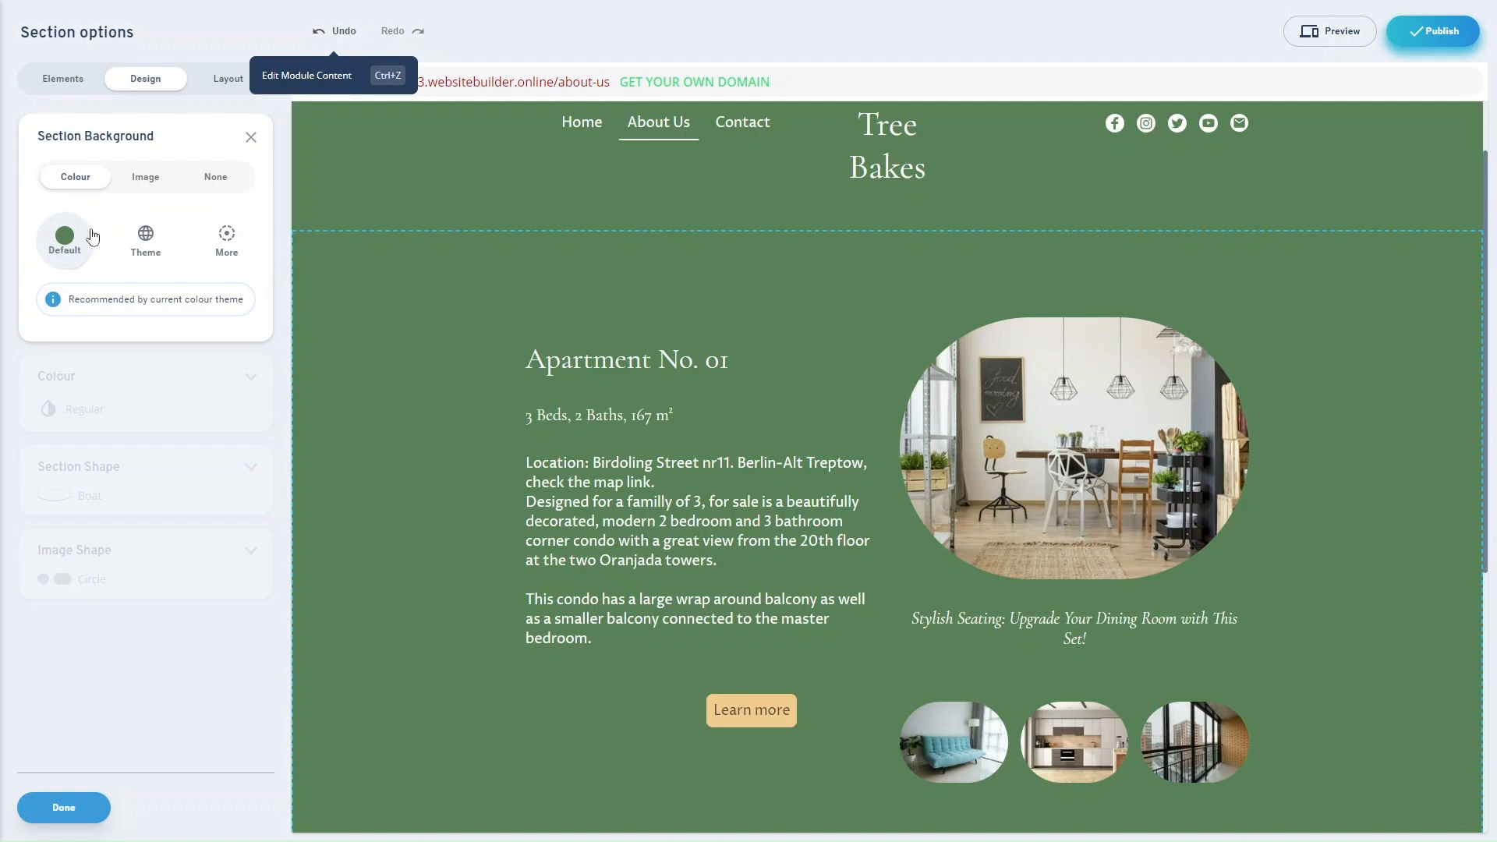
left_click(227, 250)
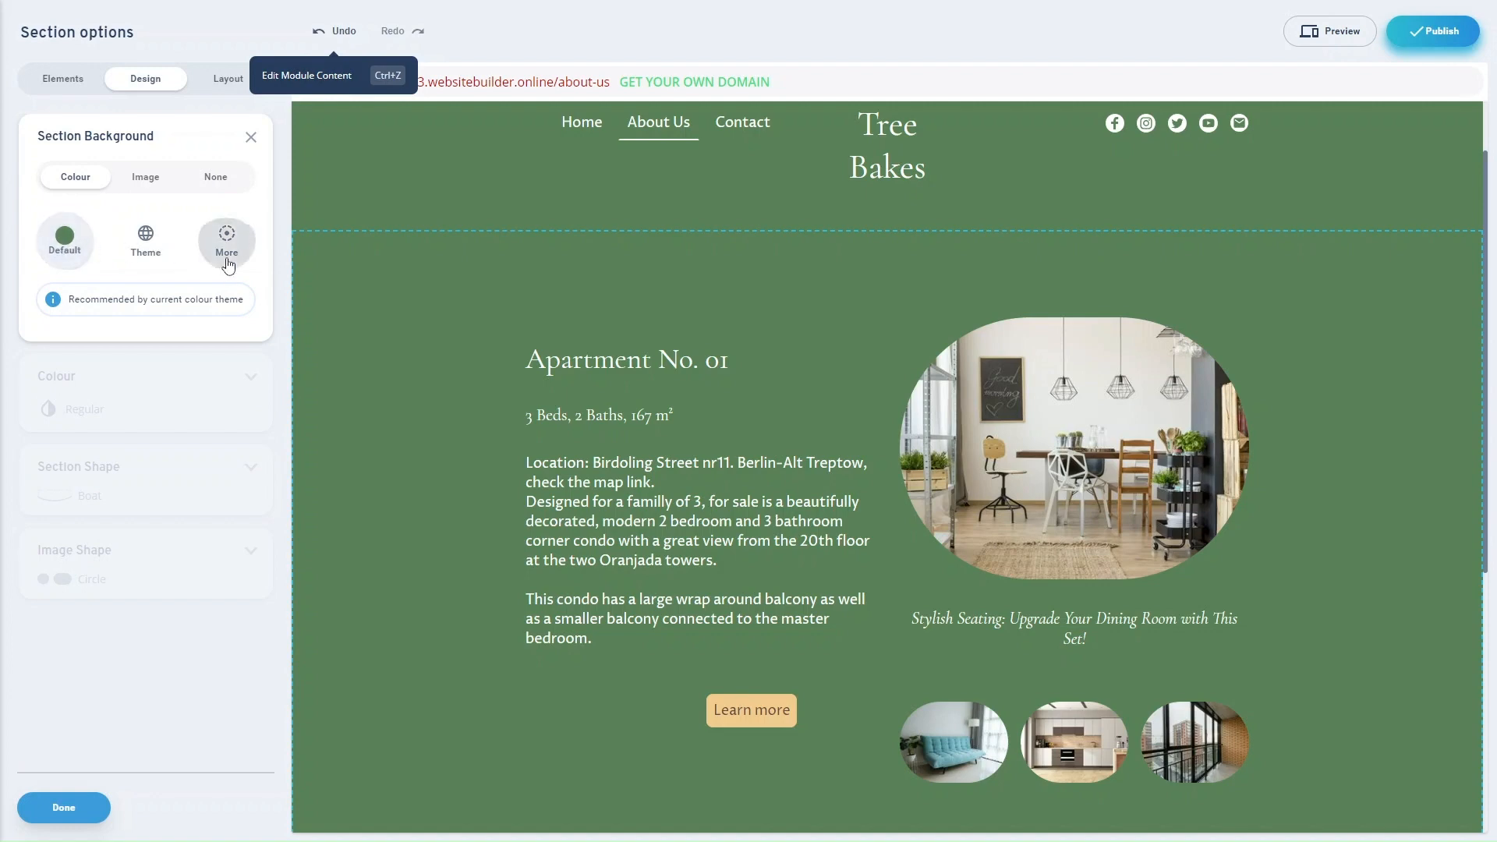
left_click(133, 426)
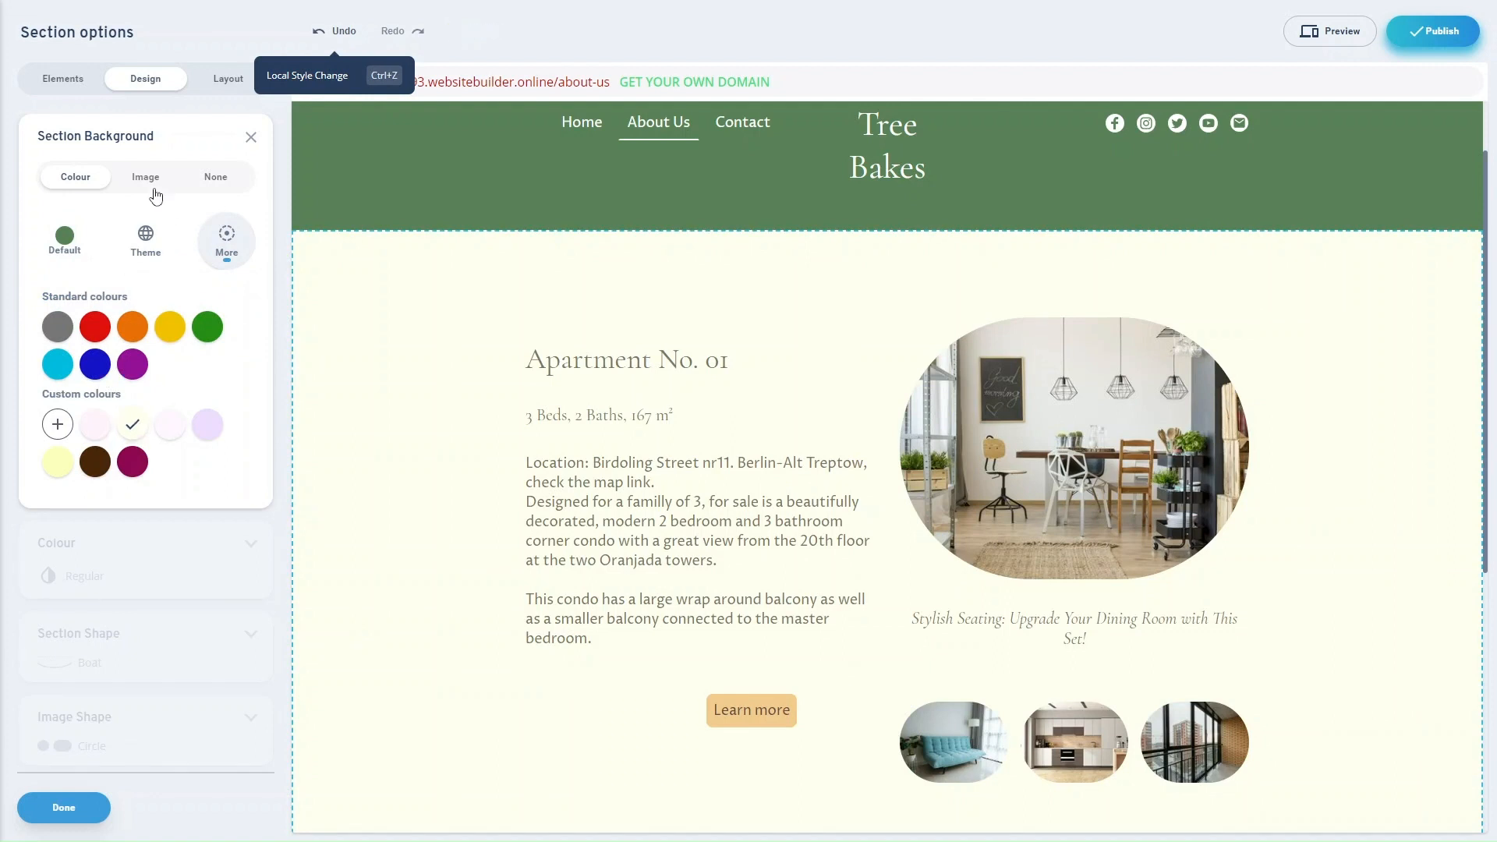
left_click(150, 177)
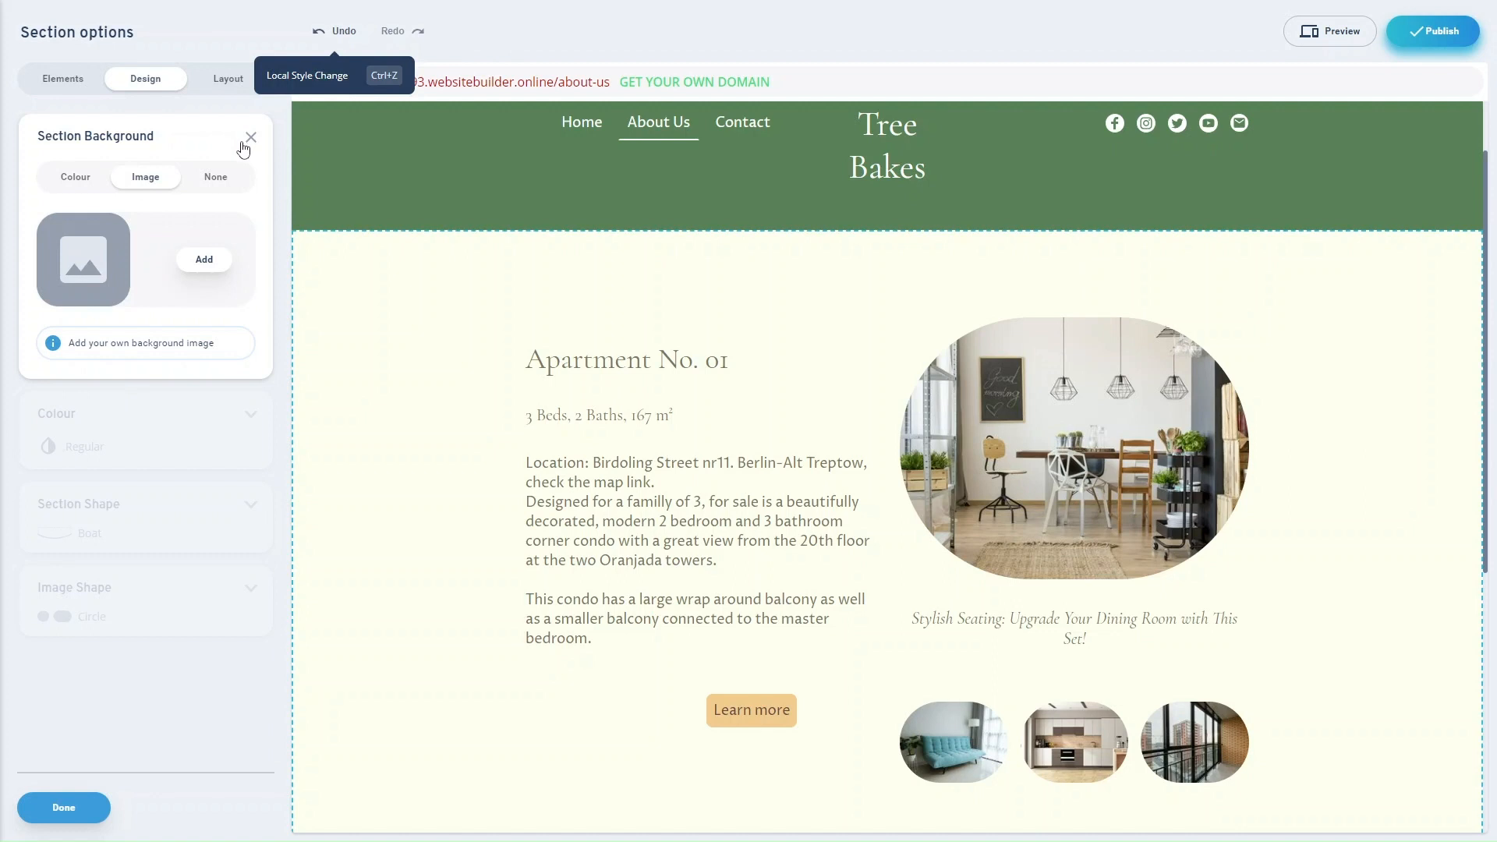
left_click(246, 140)
left_click(239, 232)
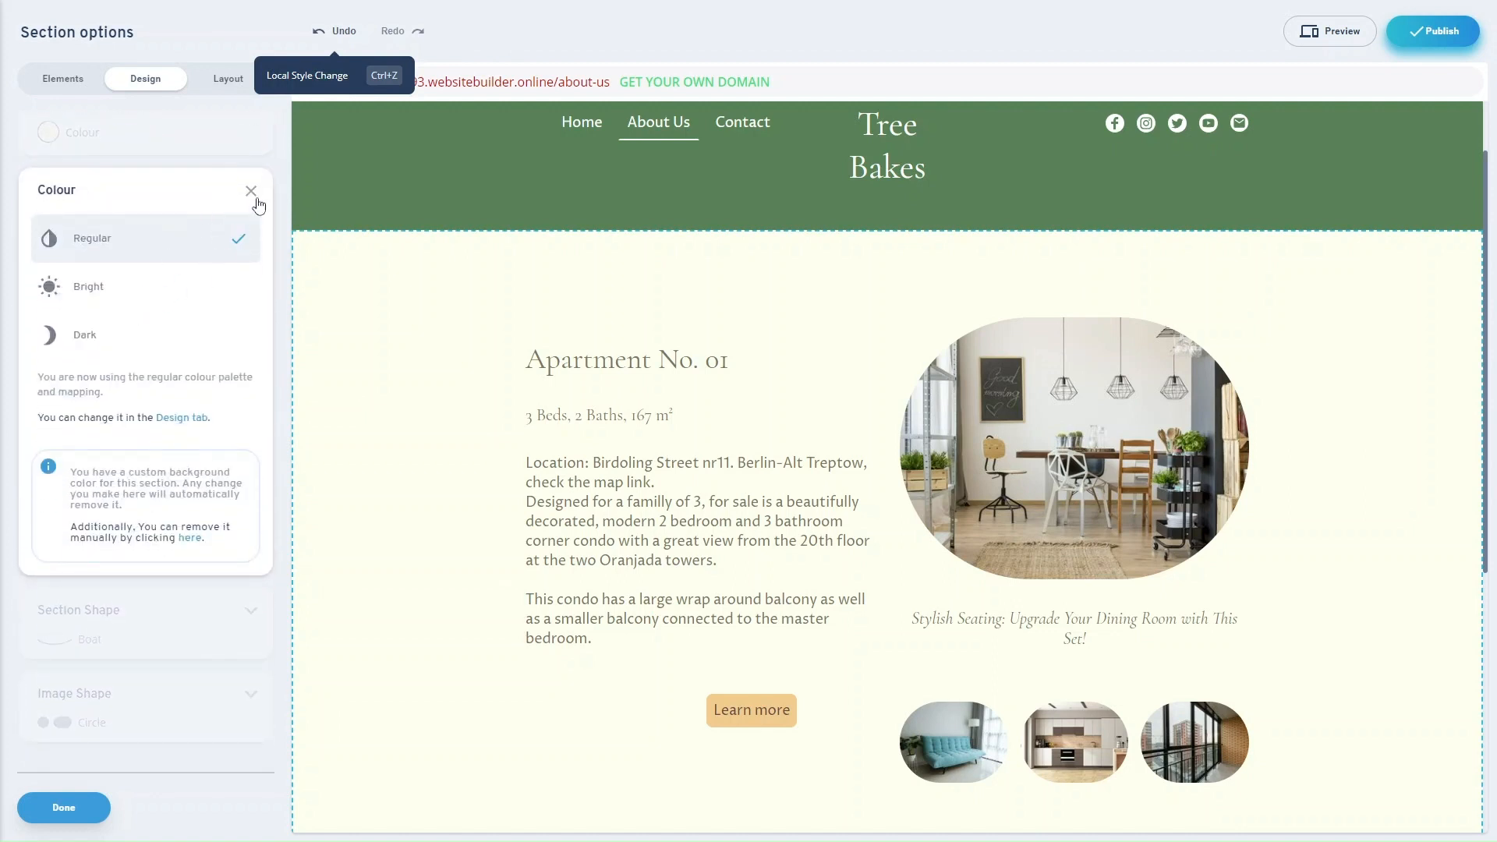
left_click(251, 190)
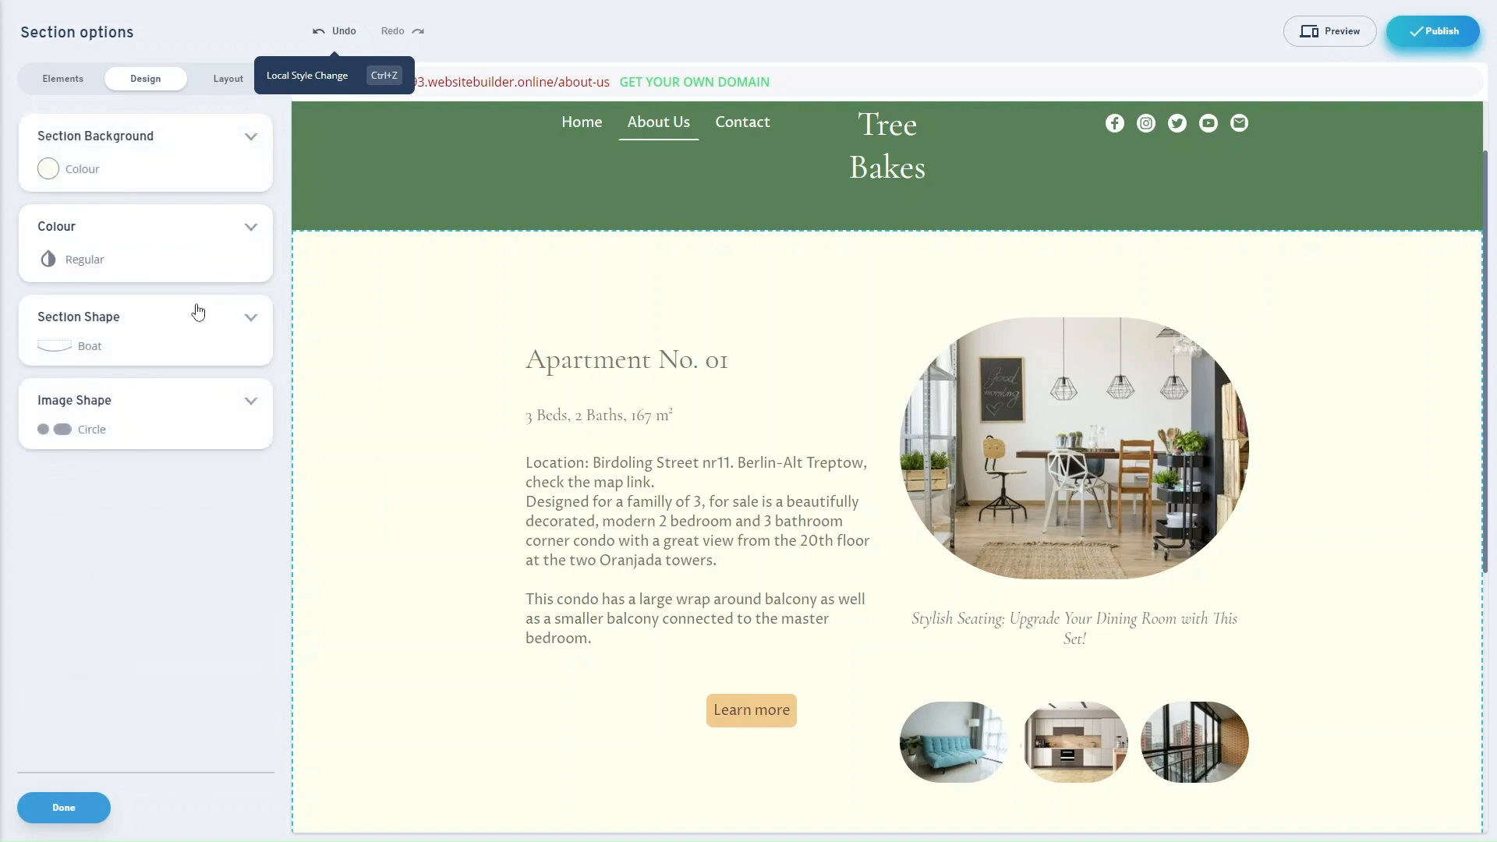
Step: Try the Cloud and Slope shapes on the apartment section and settle on Cloud
left_click(198, 312)
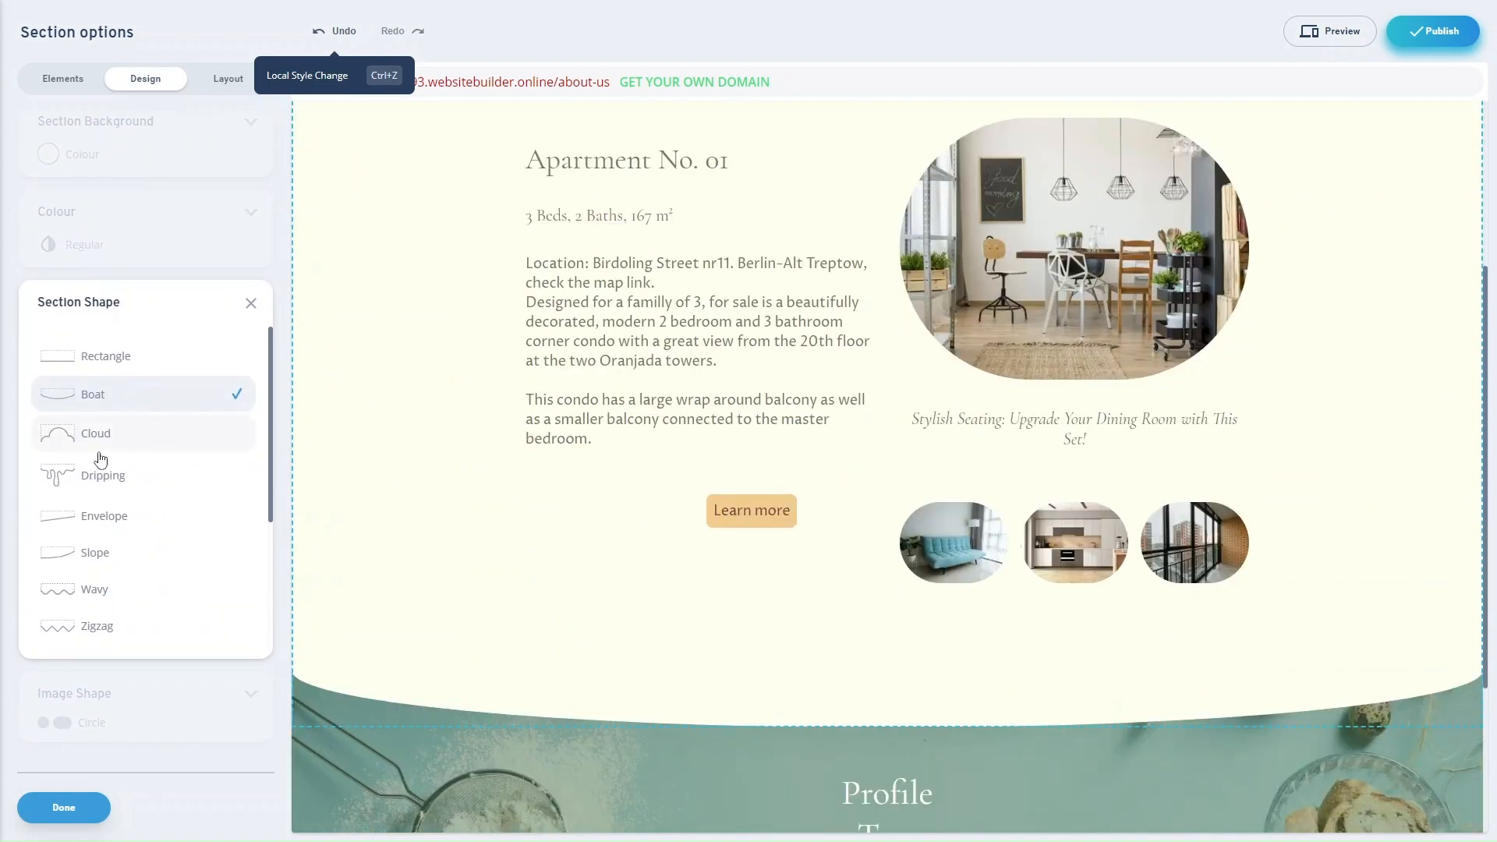
left_click(103, 446)
scroll(578, 624, "down", 3)
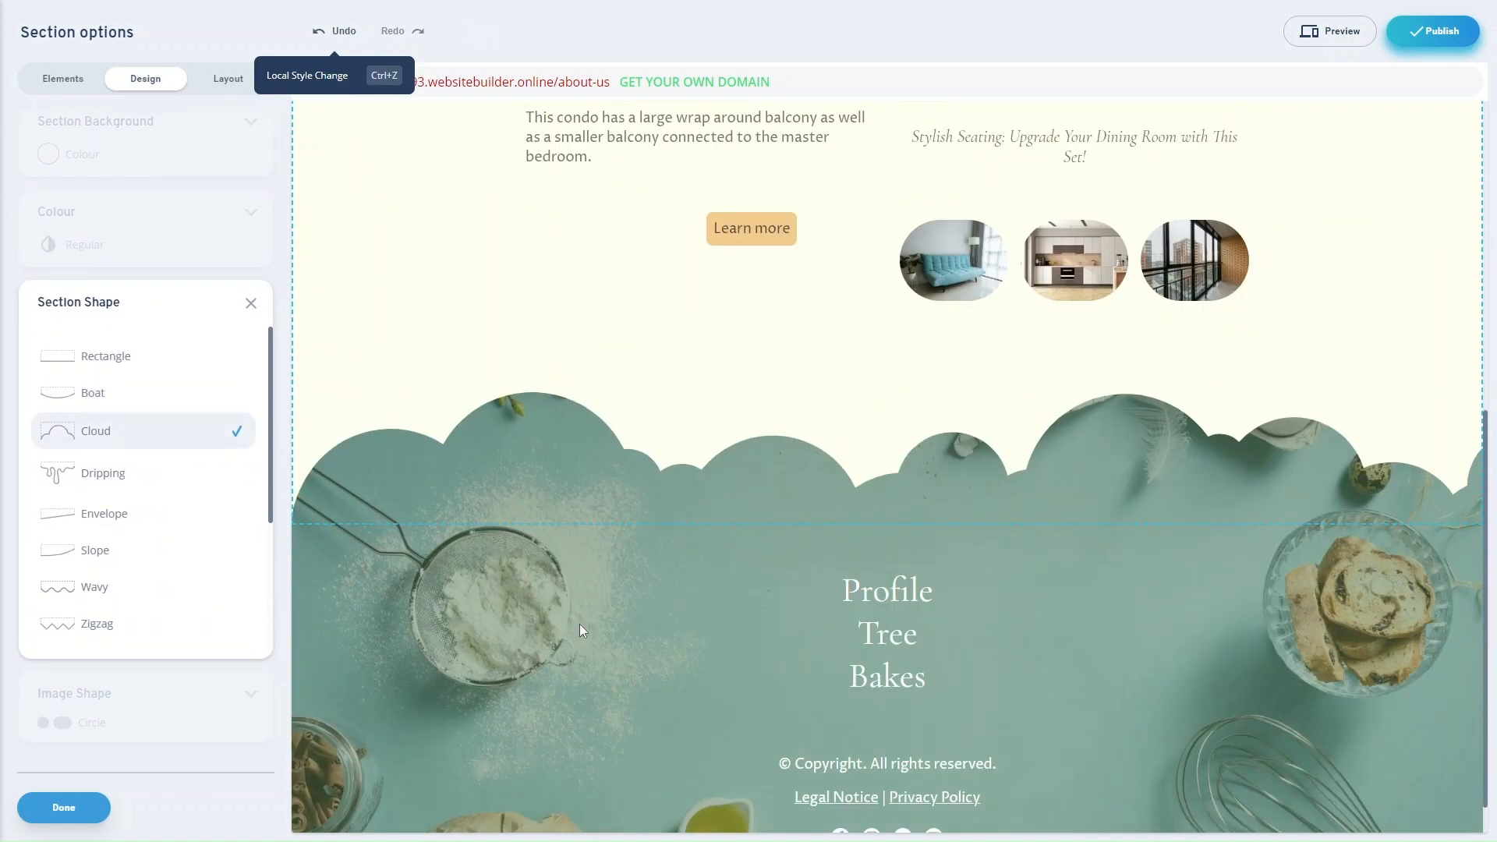
scroll(583, 630, "up", 8)
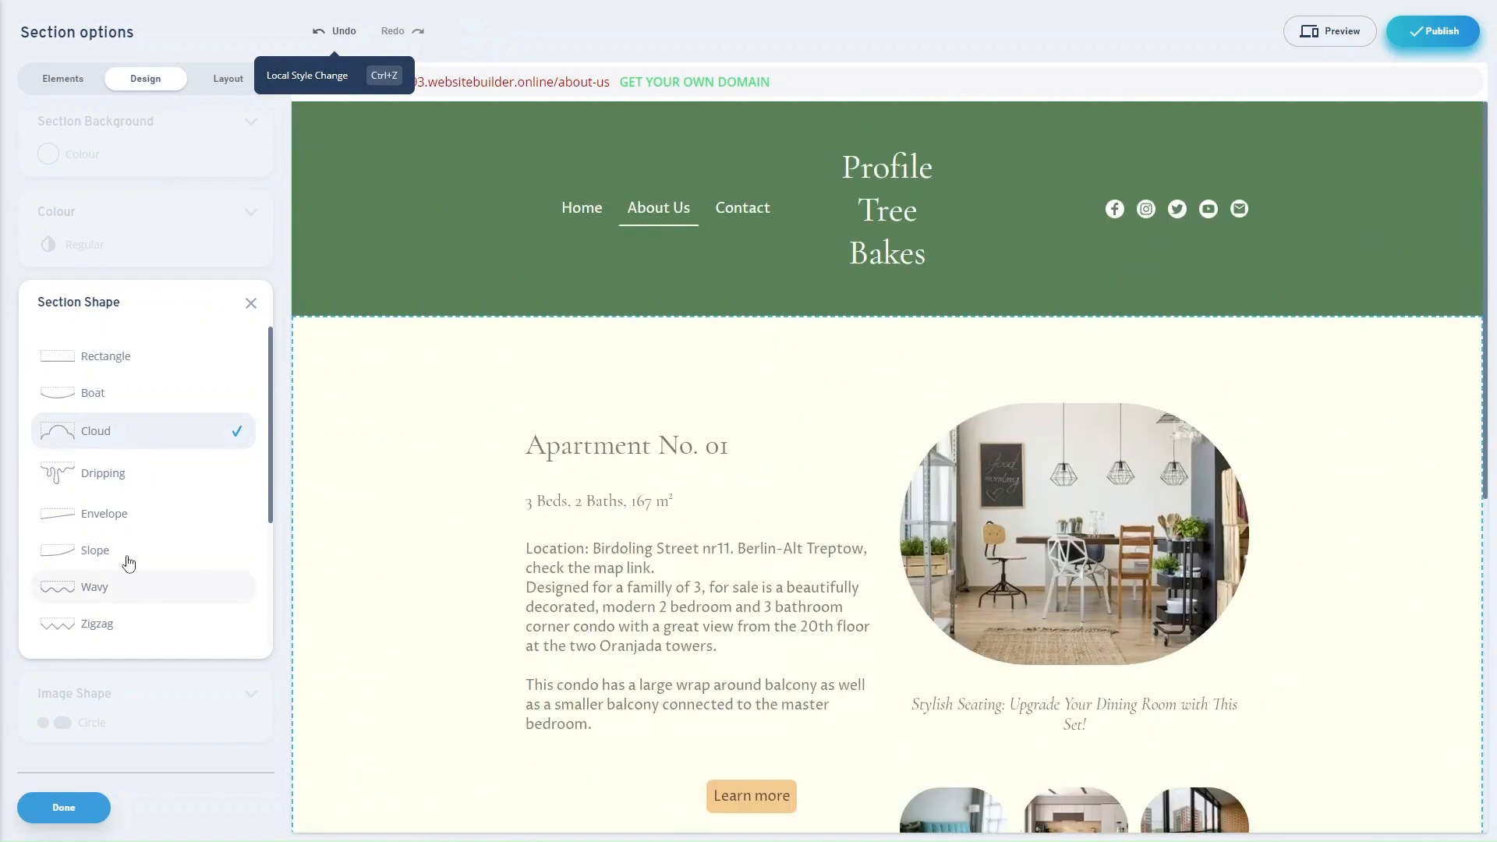
left_click(128, 561)
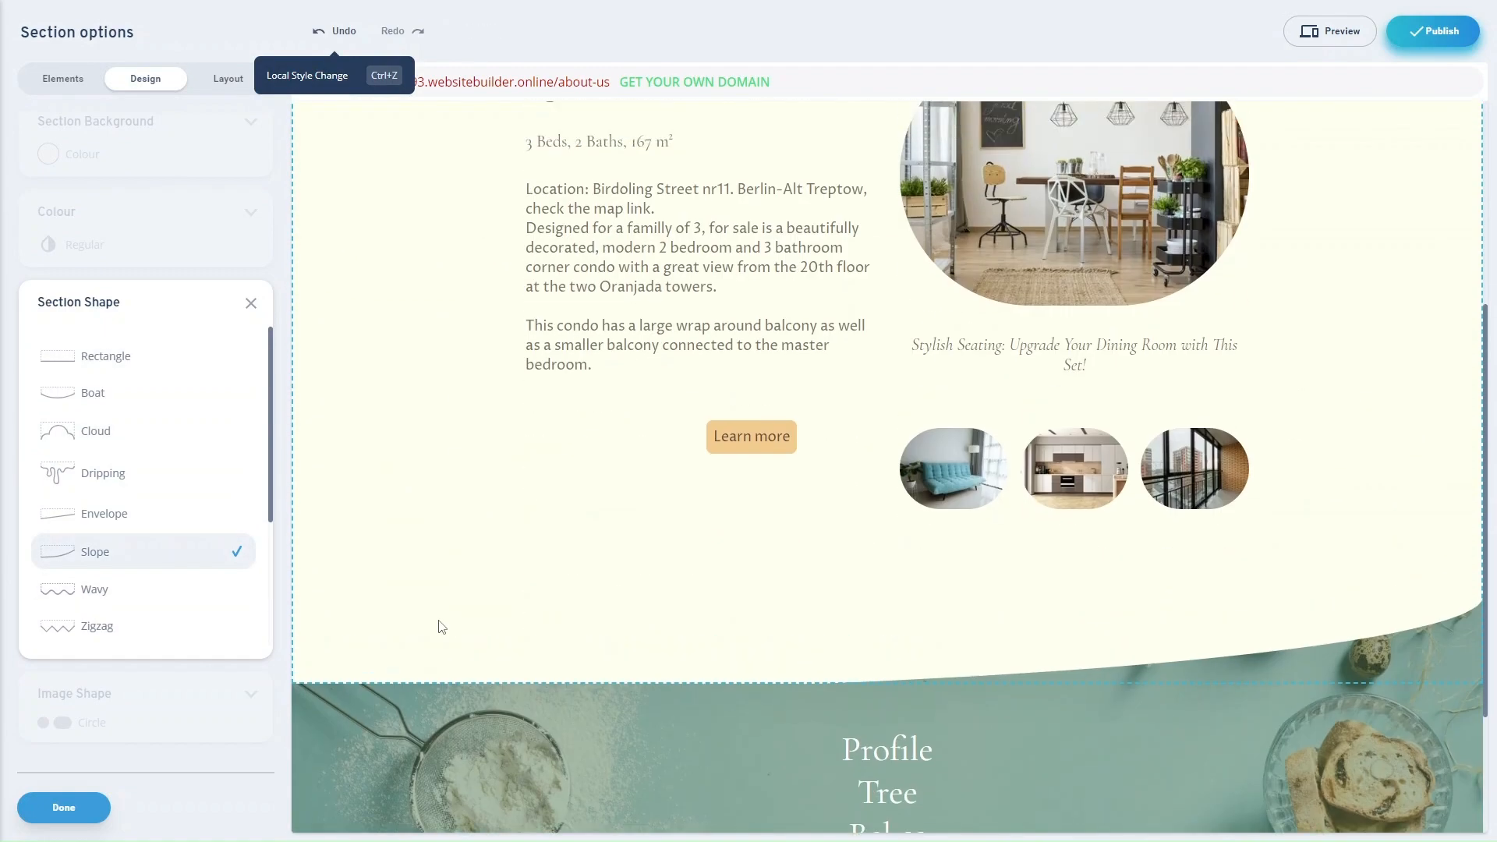
left_click(139, 440)
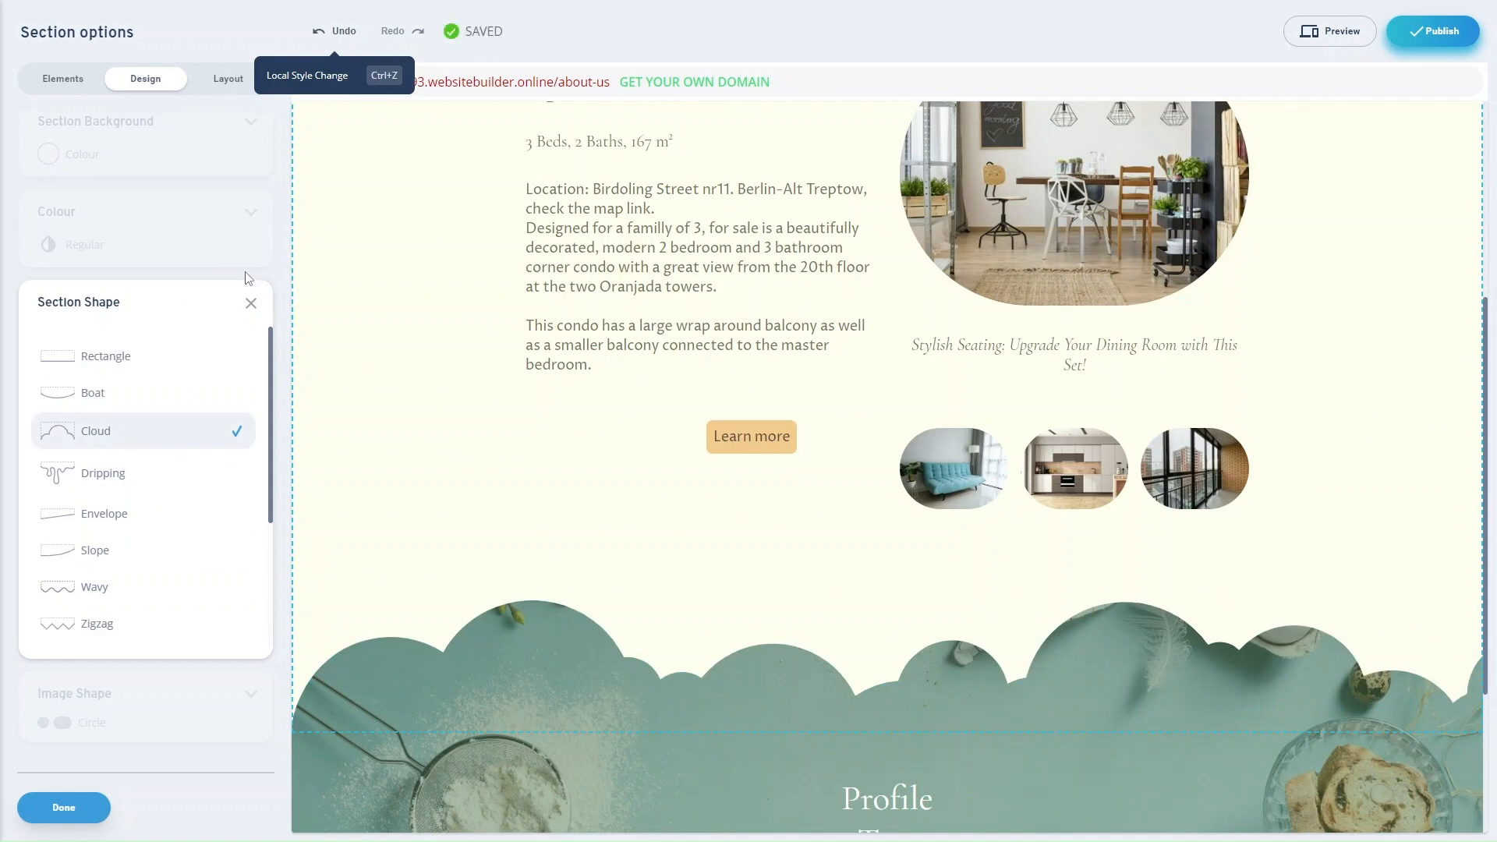
left_click(251, 303)
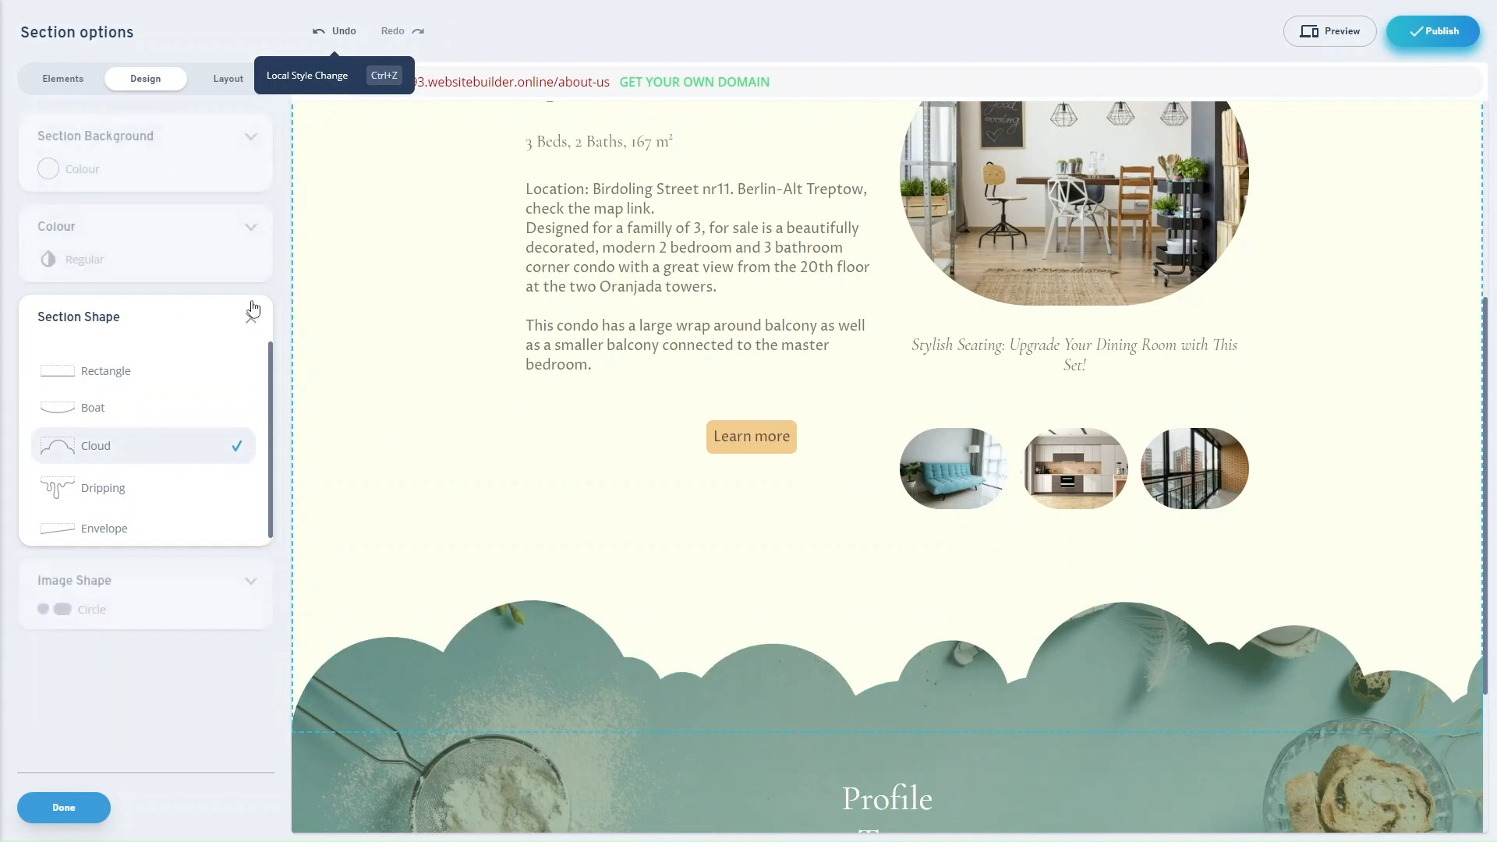
Step: Try the Rounded Rectangle image shape on the apartment section, settle on Simple Pebble, and finish editing the section
left_click(227, 407)
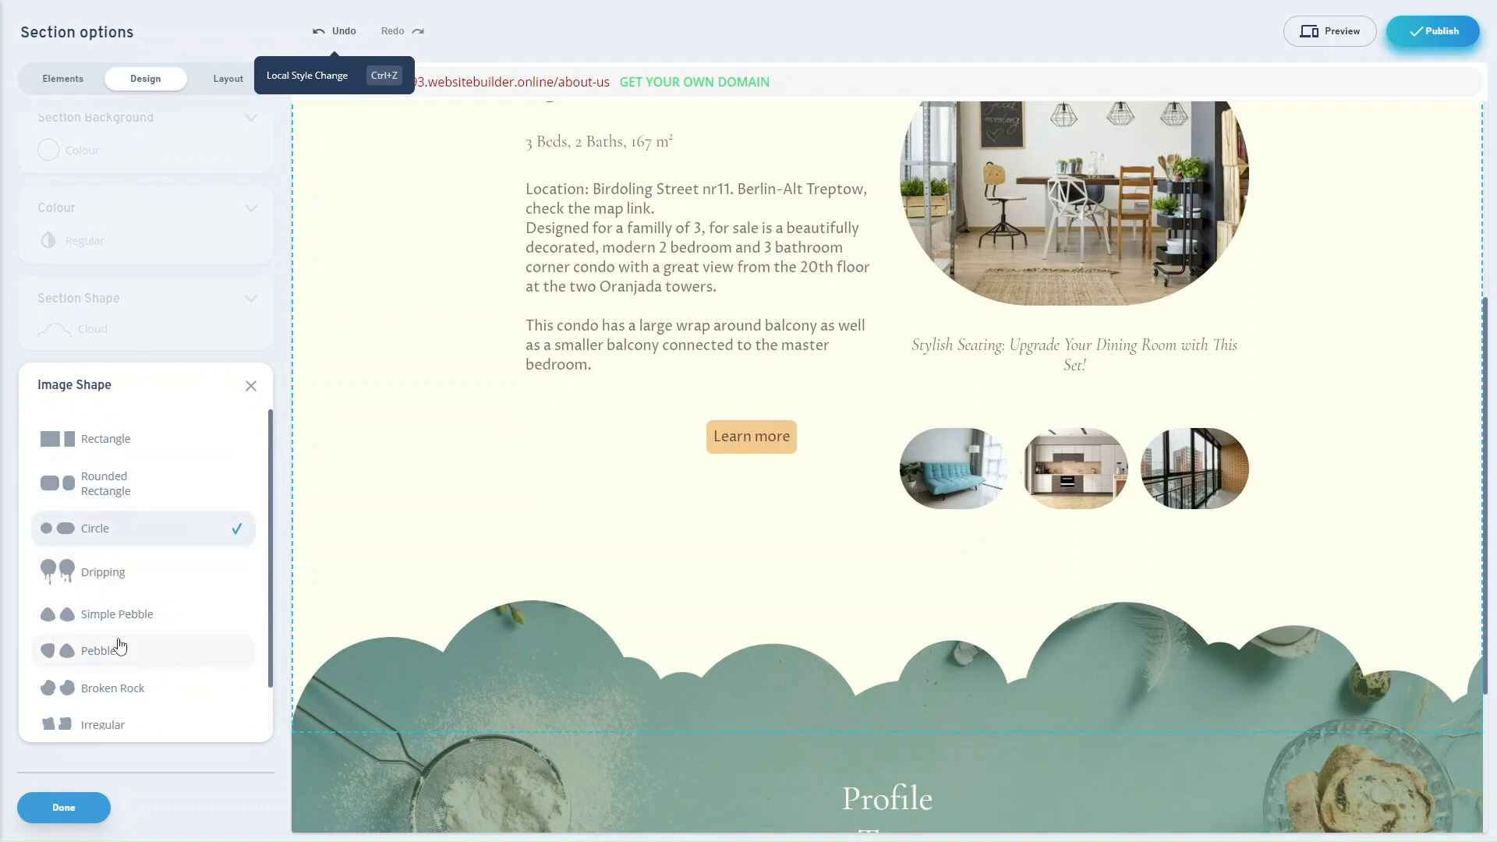
left_click(142, 610)
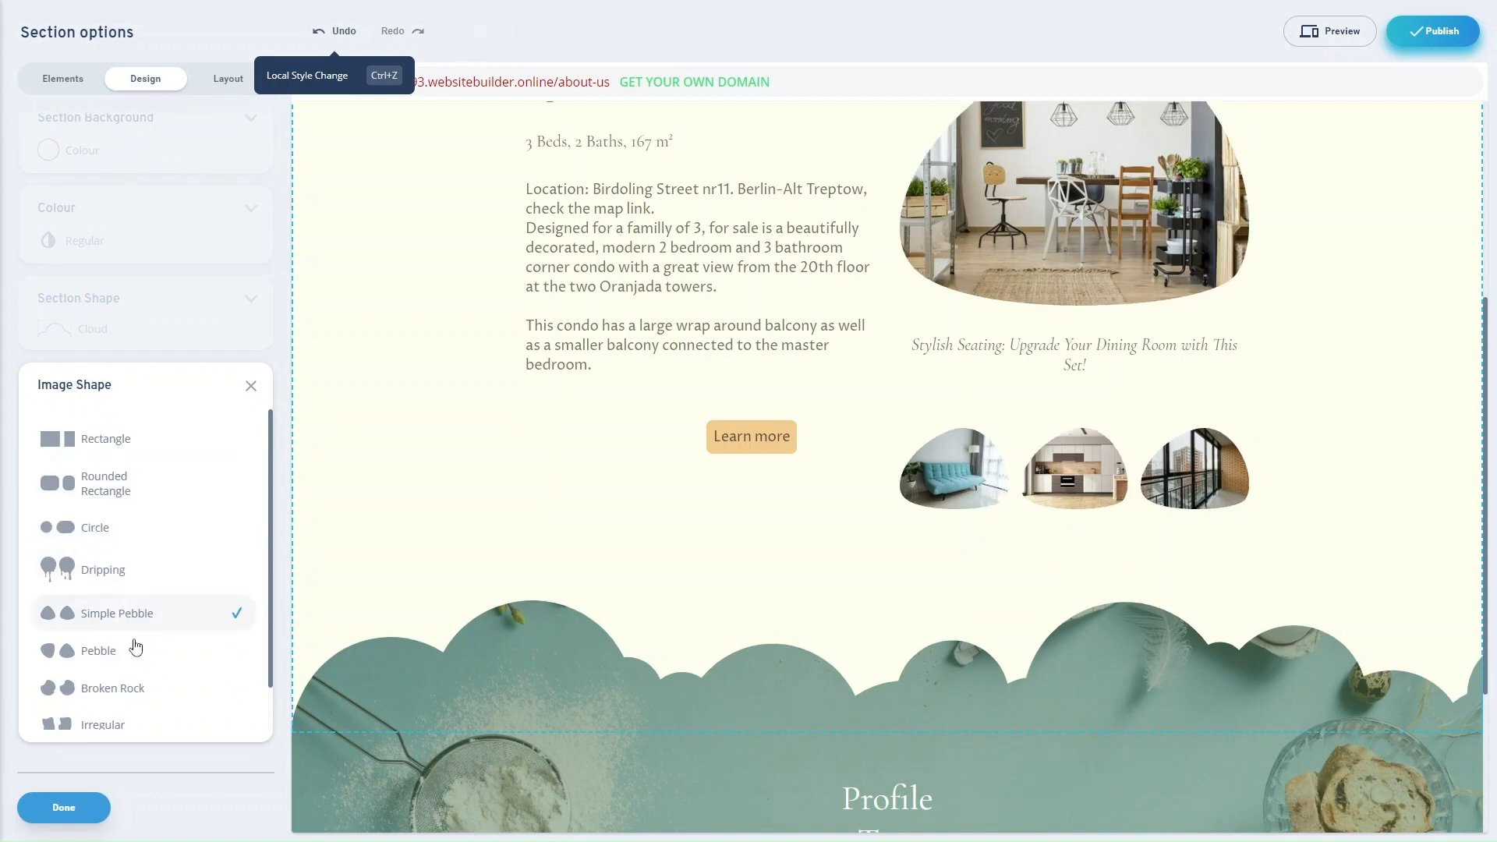
scroll(133, 655, "down", 1)
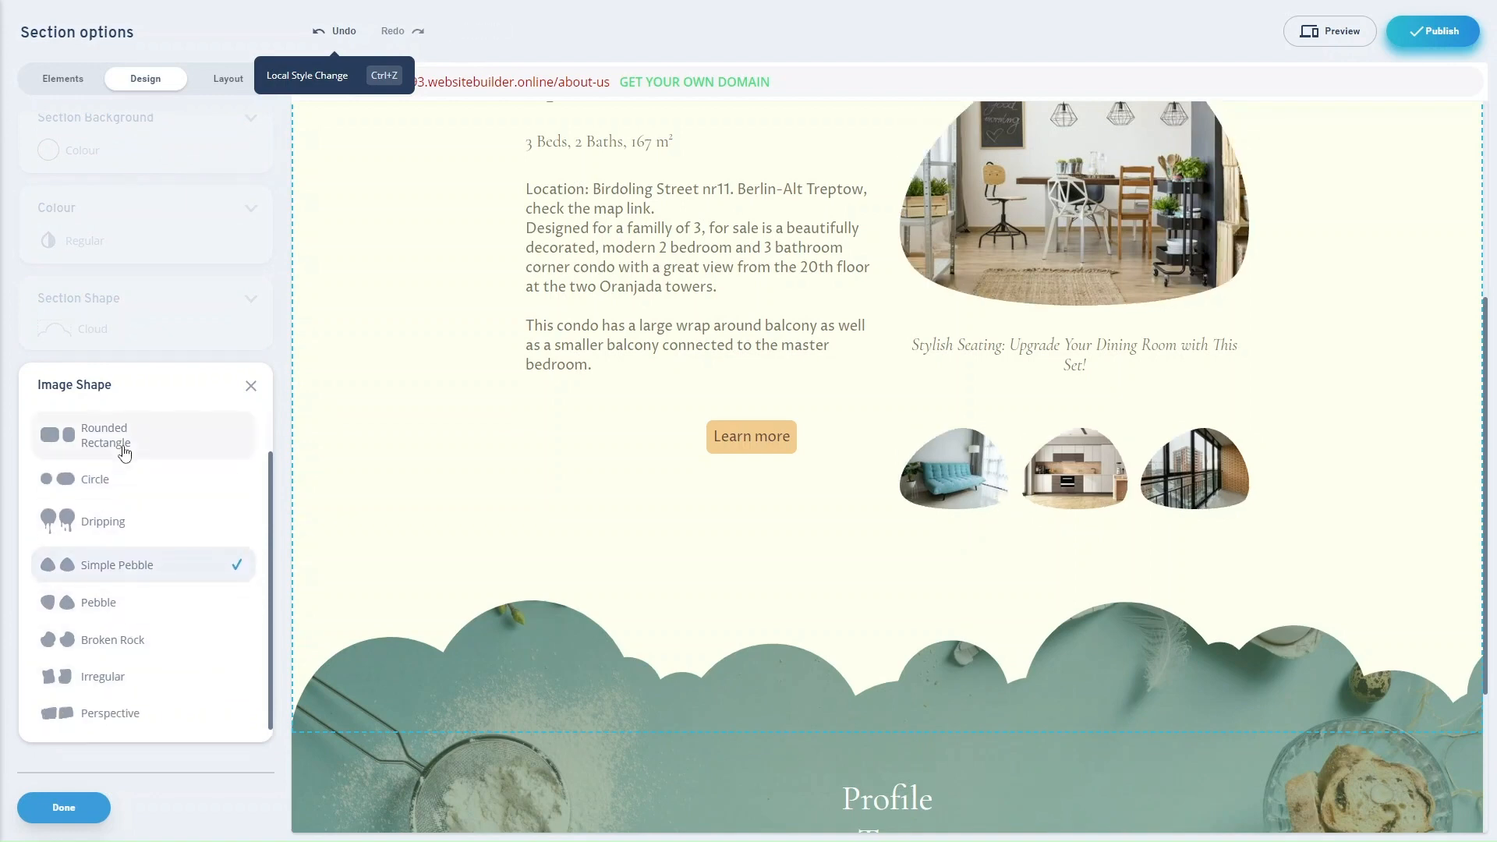
left_click(124, 451)
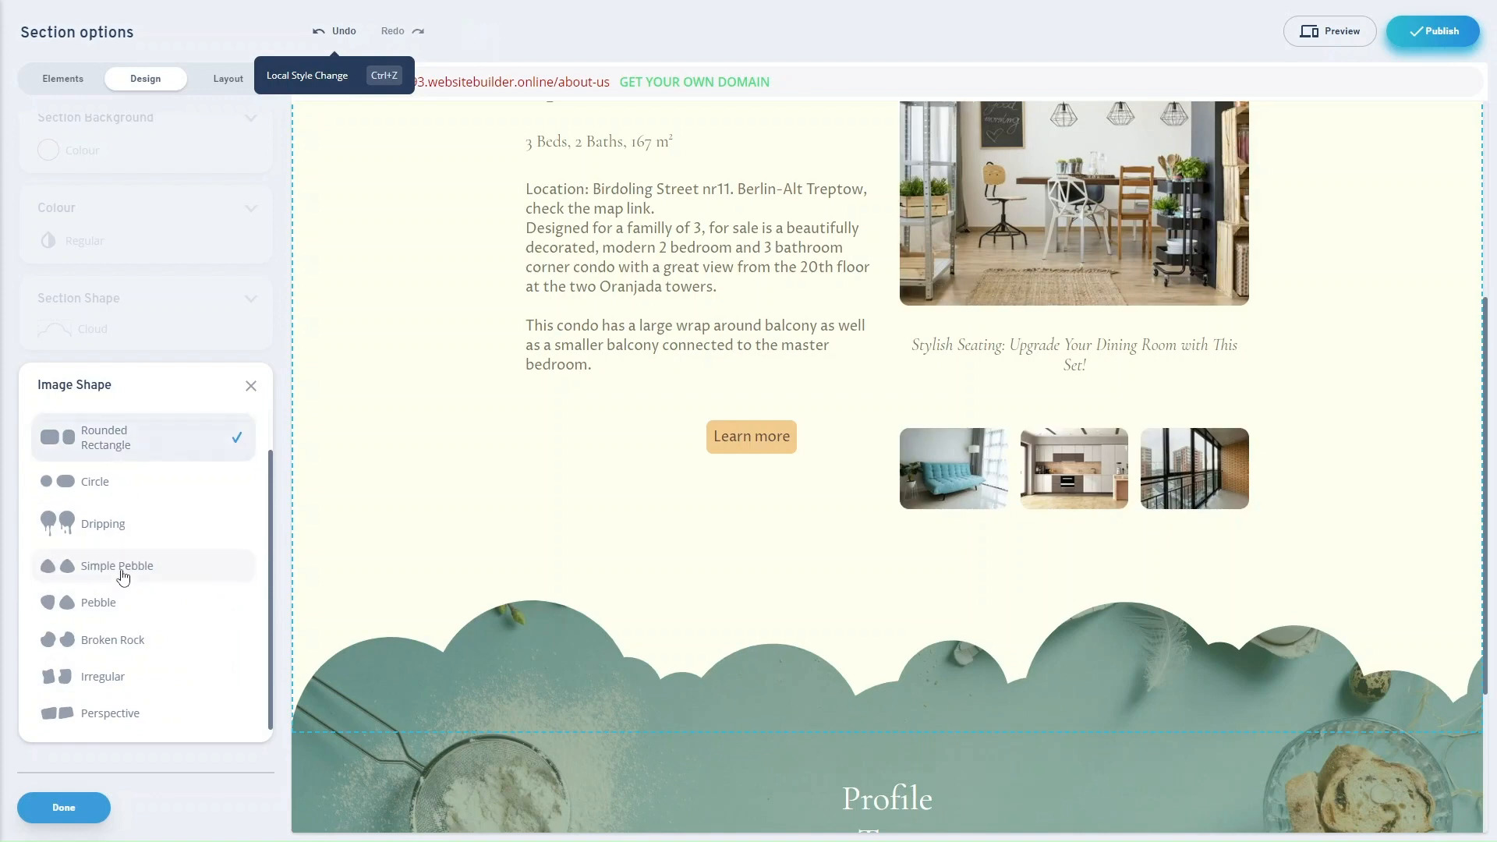
left_click(123, 566)
scroll(410, 467, "up", 5)
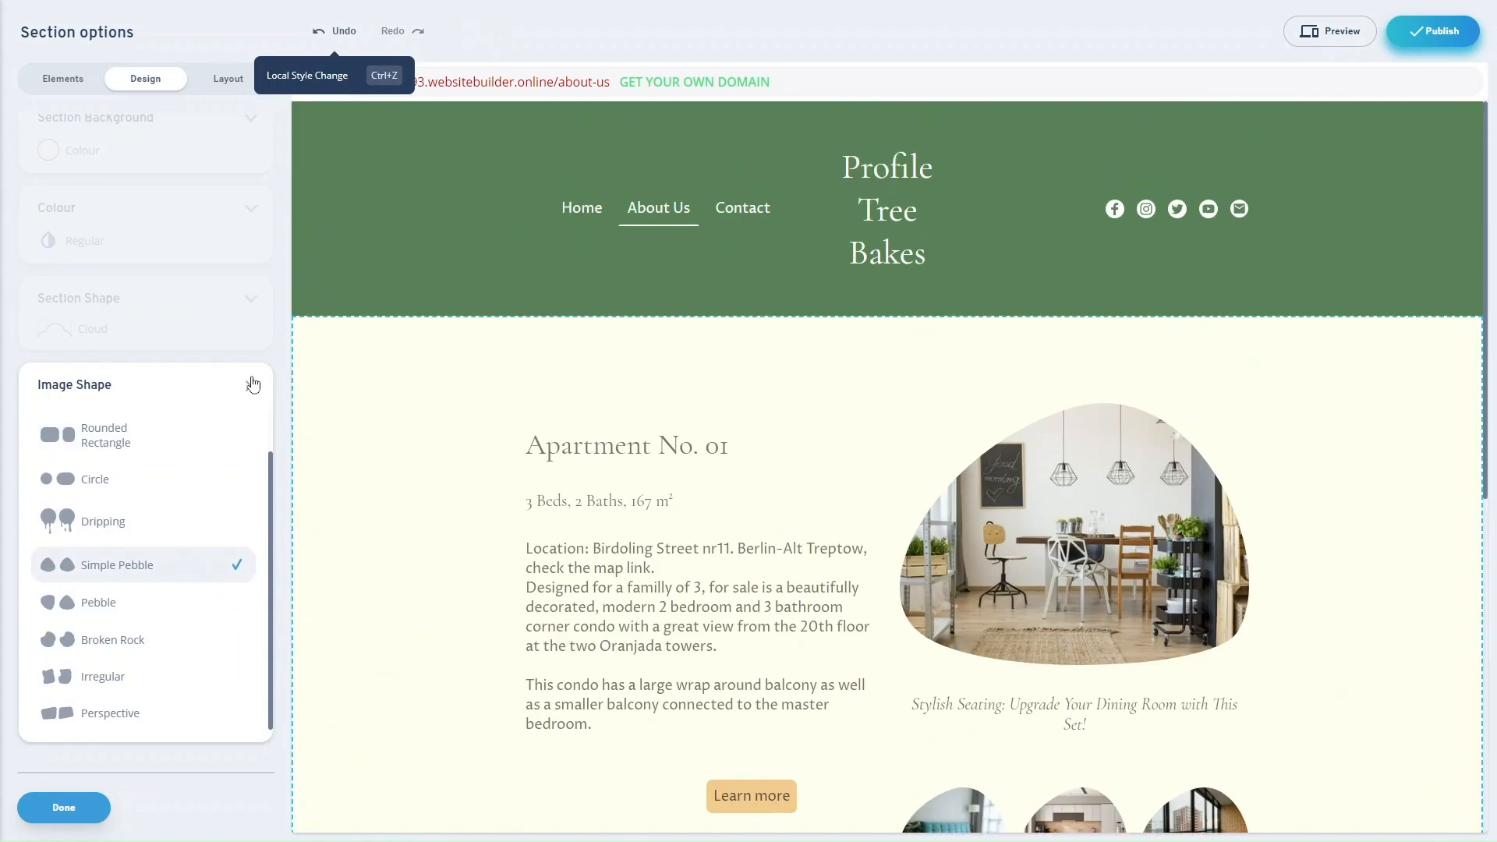
scroll(849, 537, "down", 3)
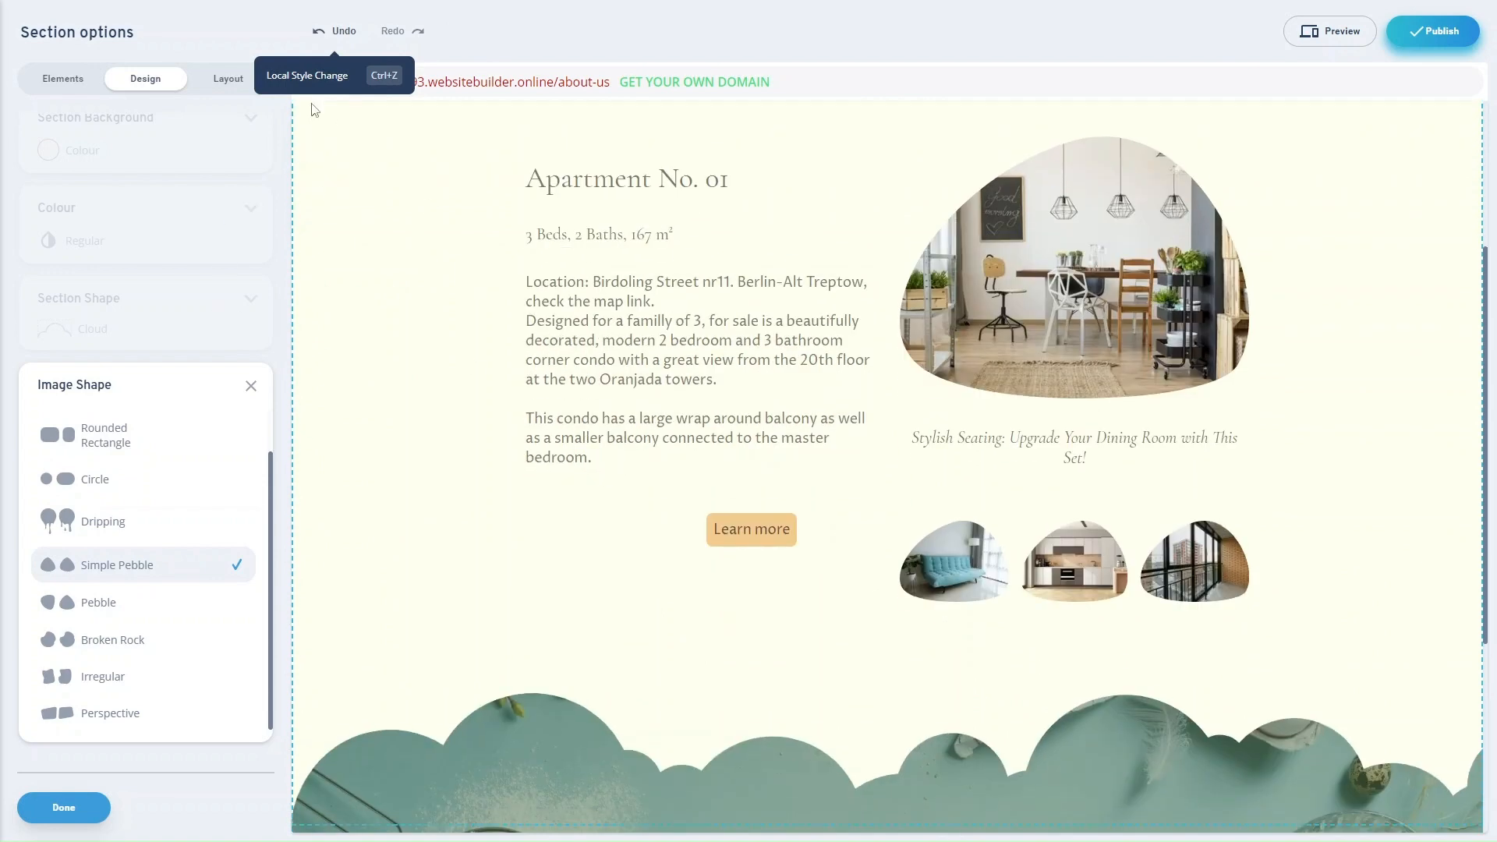
left_click(45, 809)
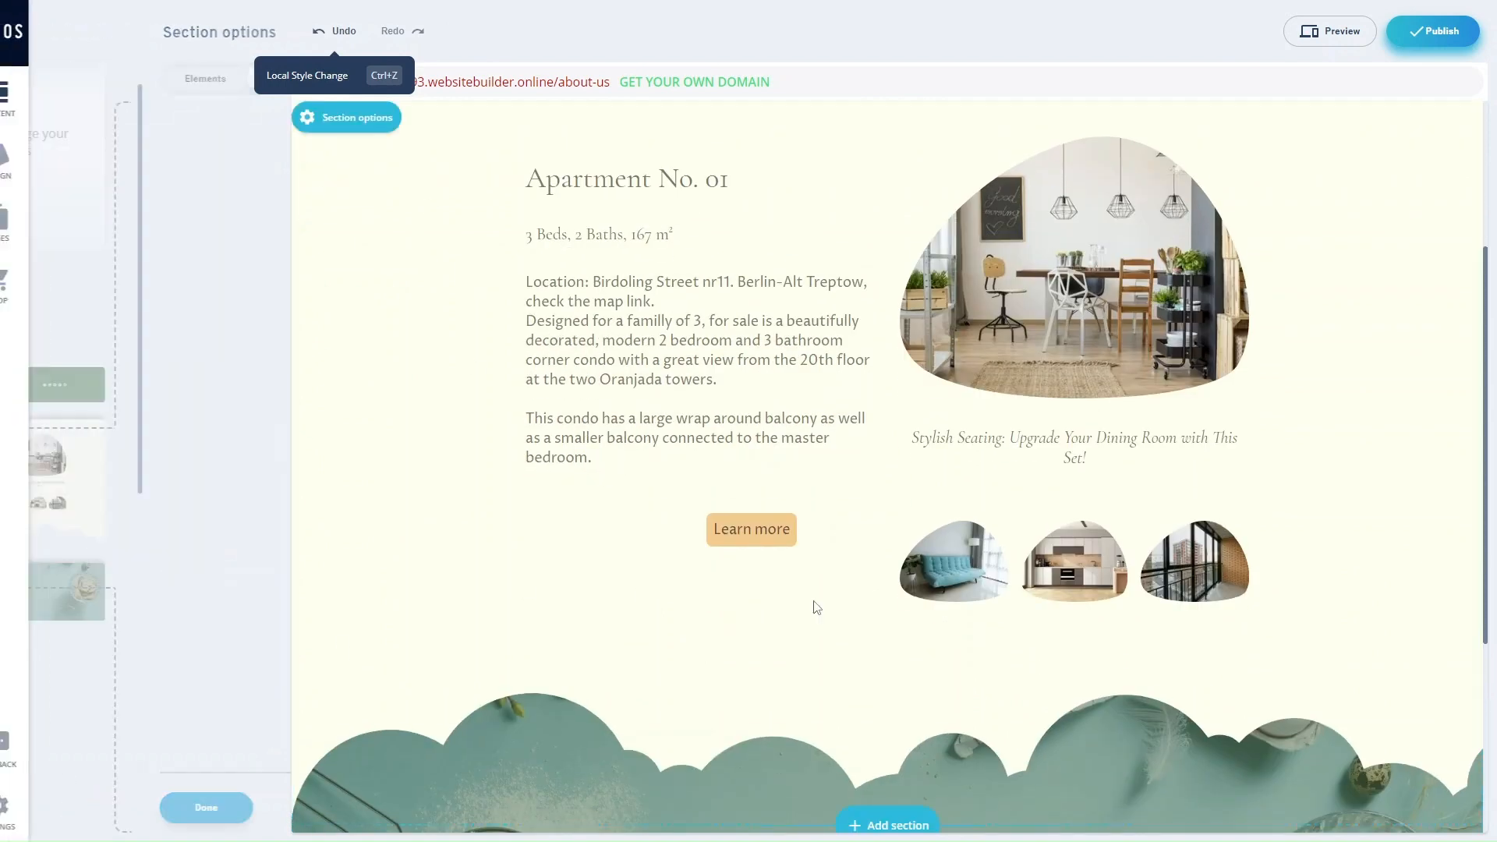
Step: Add the Business Hours section from the Contact category between the apartment section and the footer
scroll(858, 585, "down", 2)
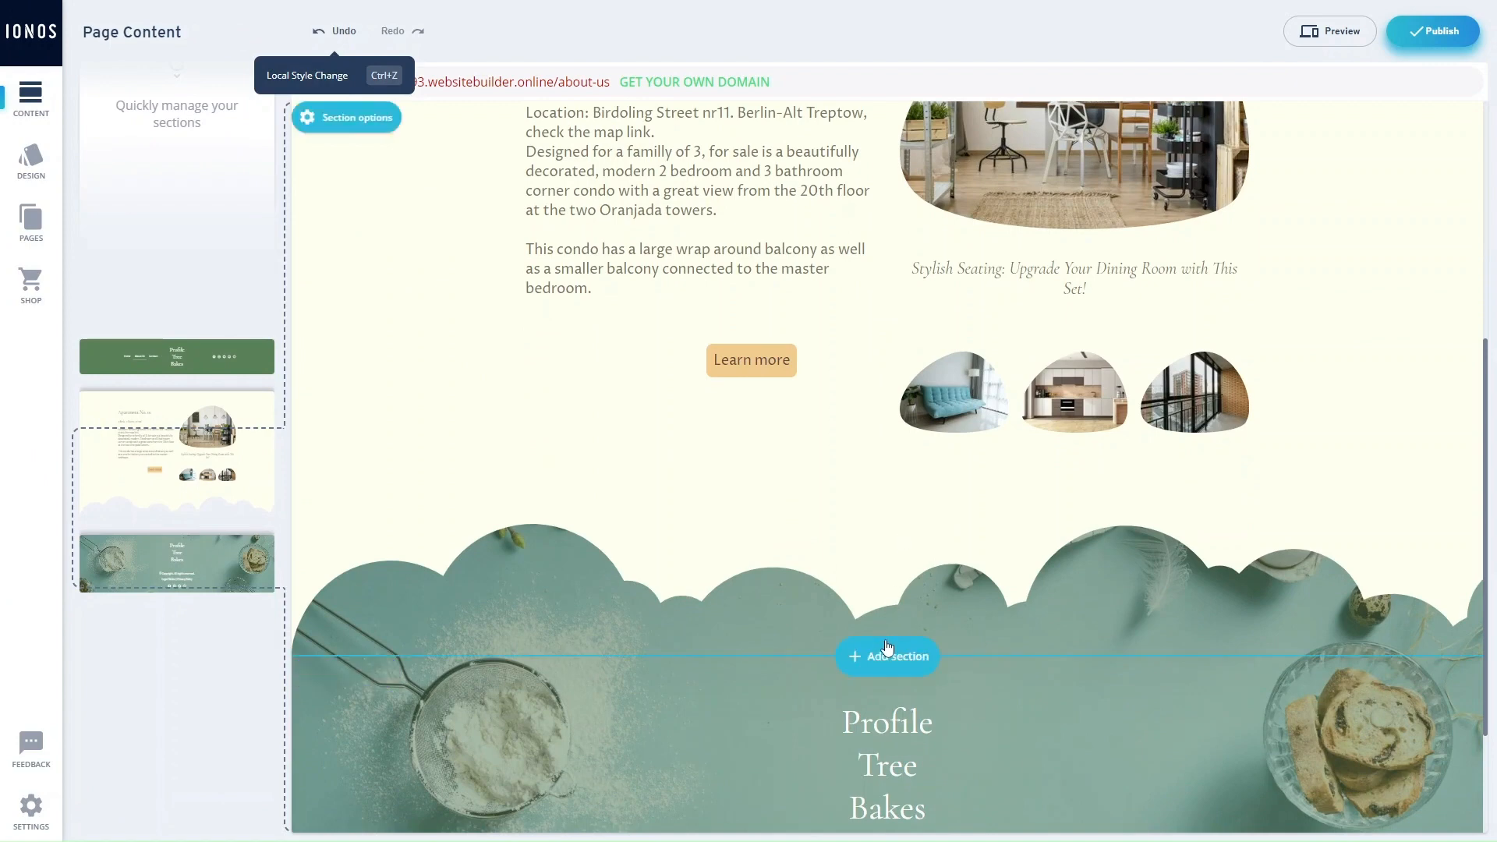
left_click(885, 647)
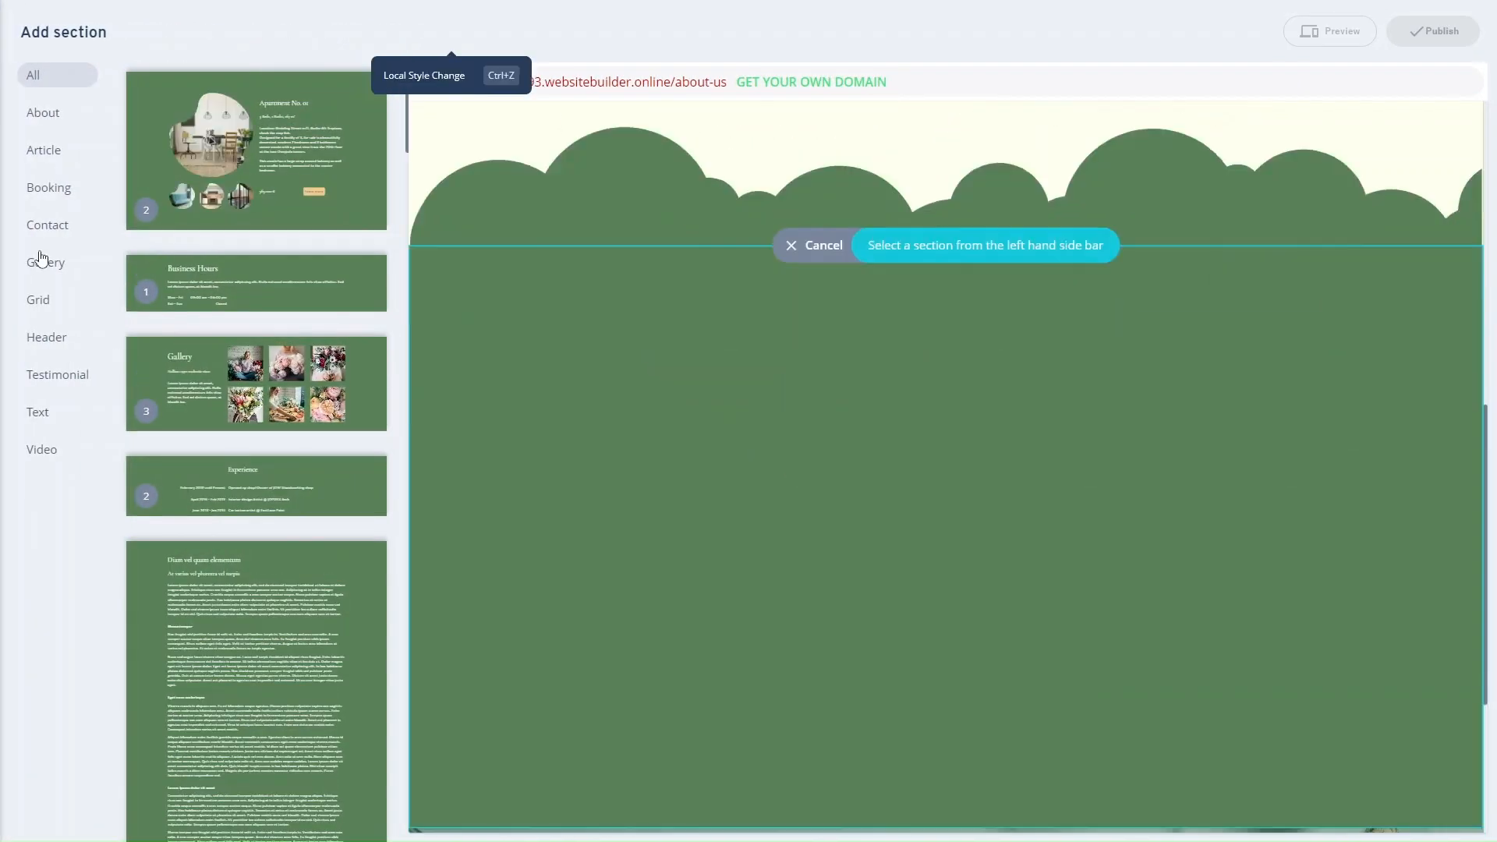
left_click(42, 234)
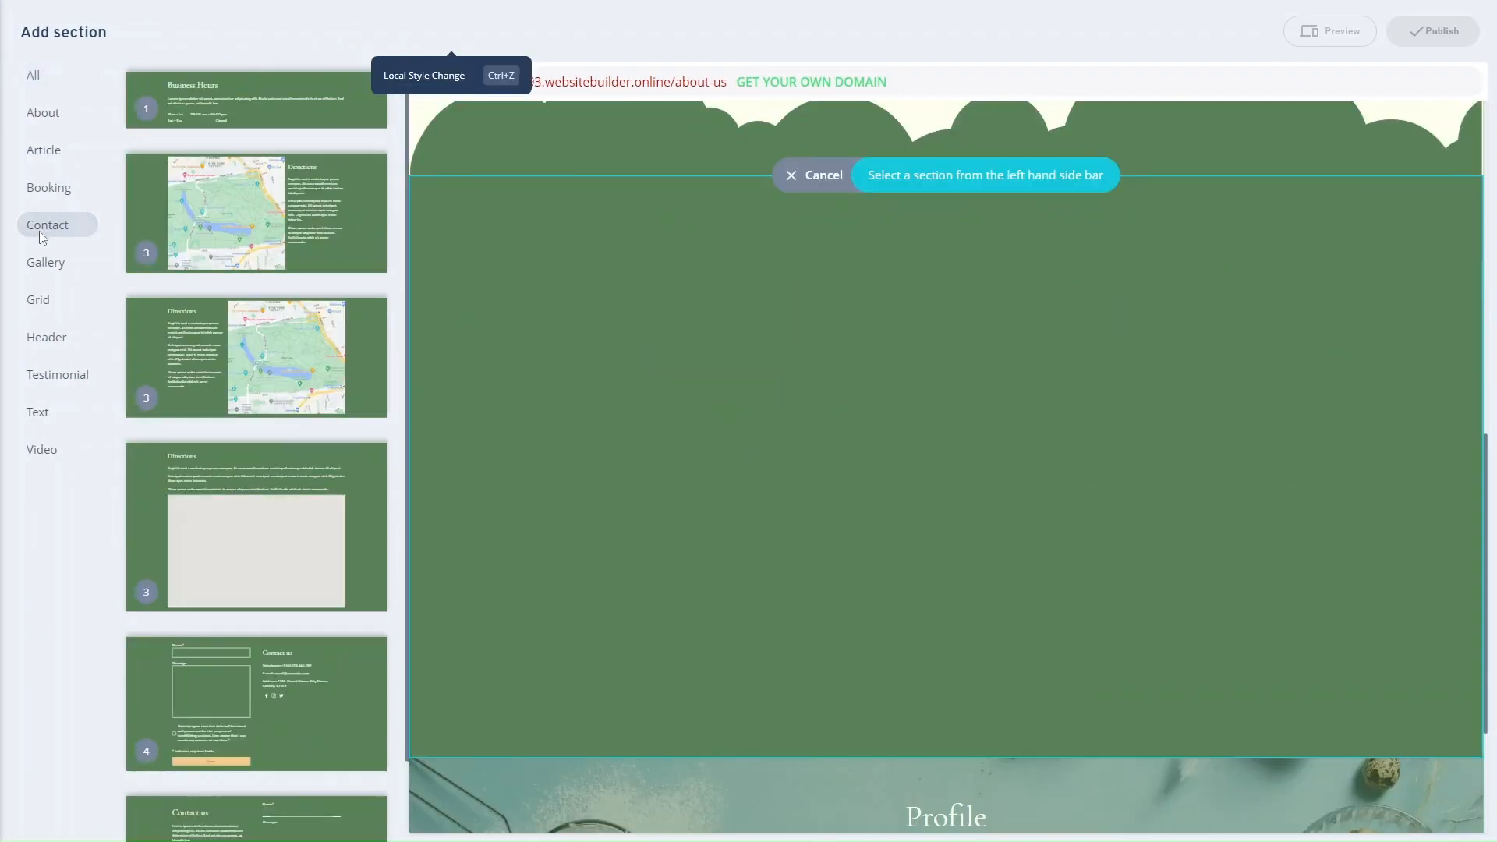
left_click(190, 200)
scroll(191, 204, "down", 1)
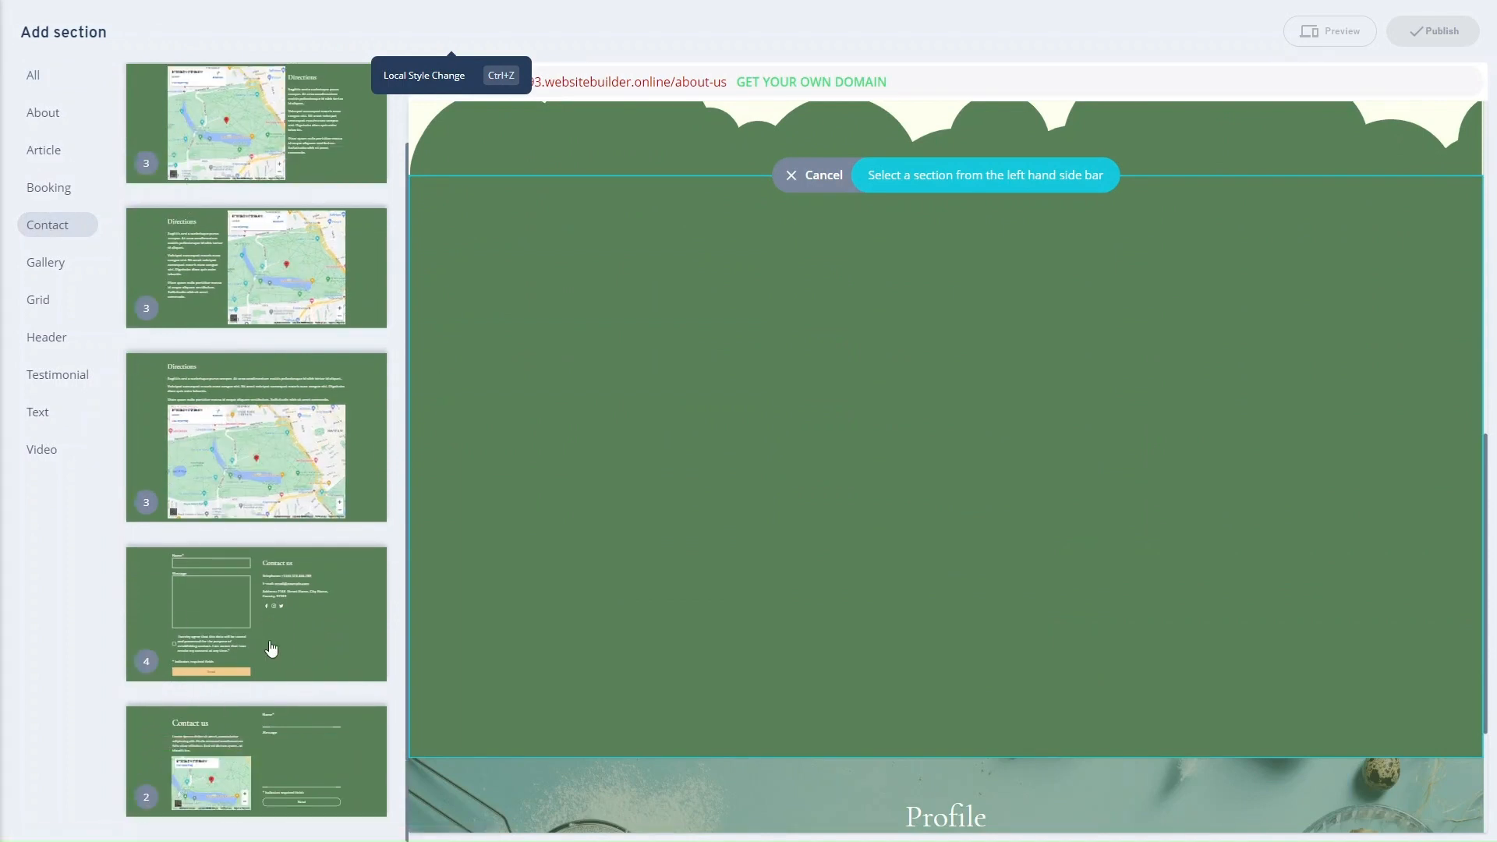
scroll(272, 425, "up", 1)
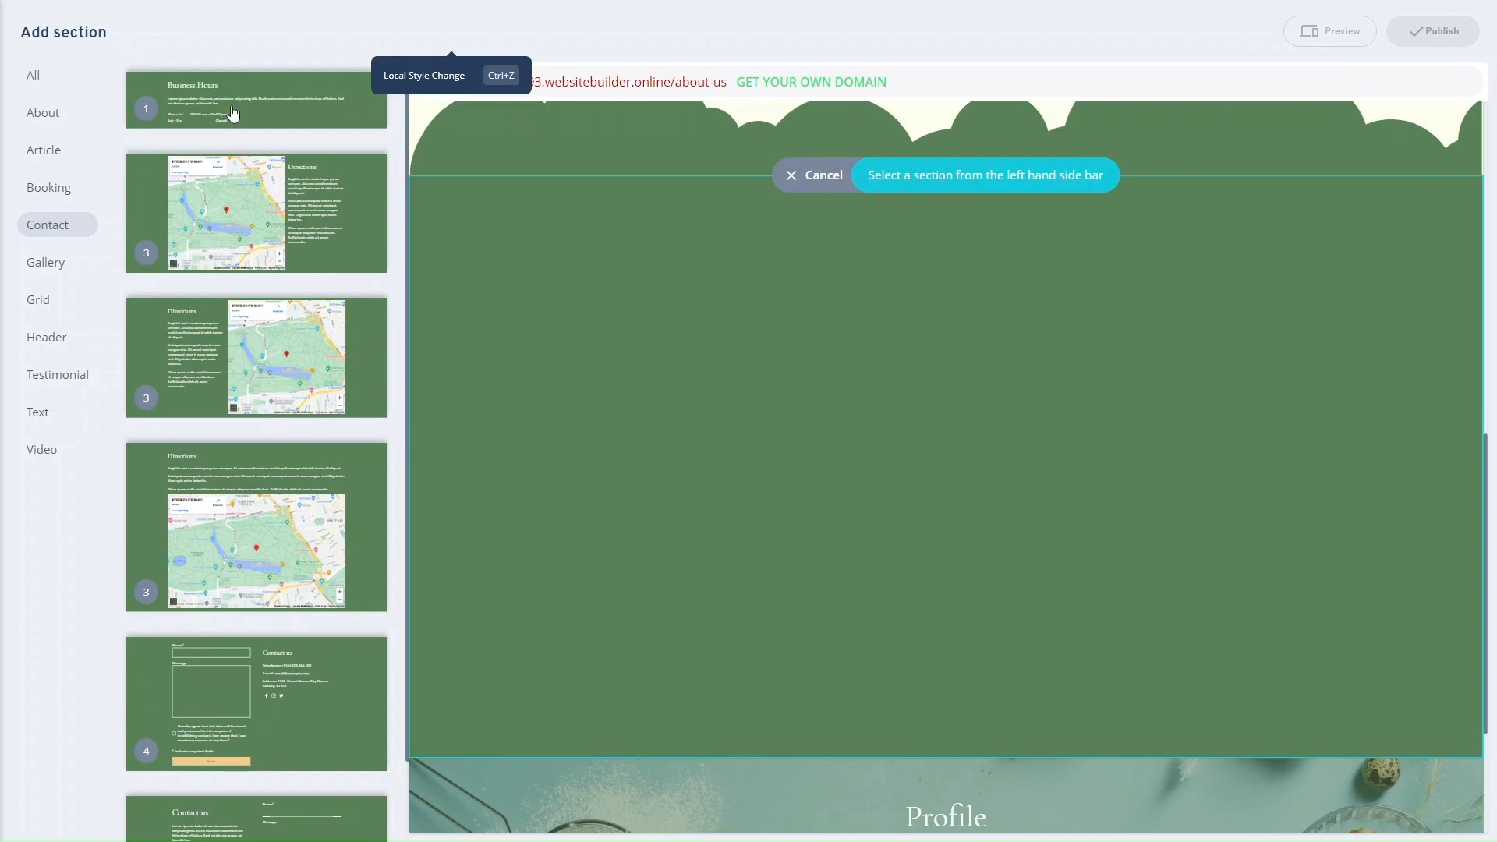
left_click(231, 99)
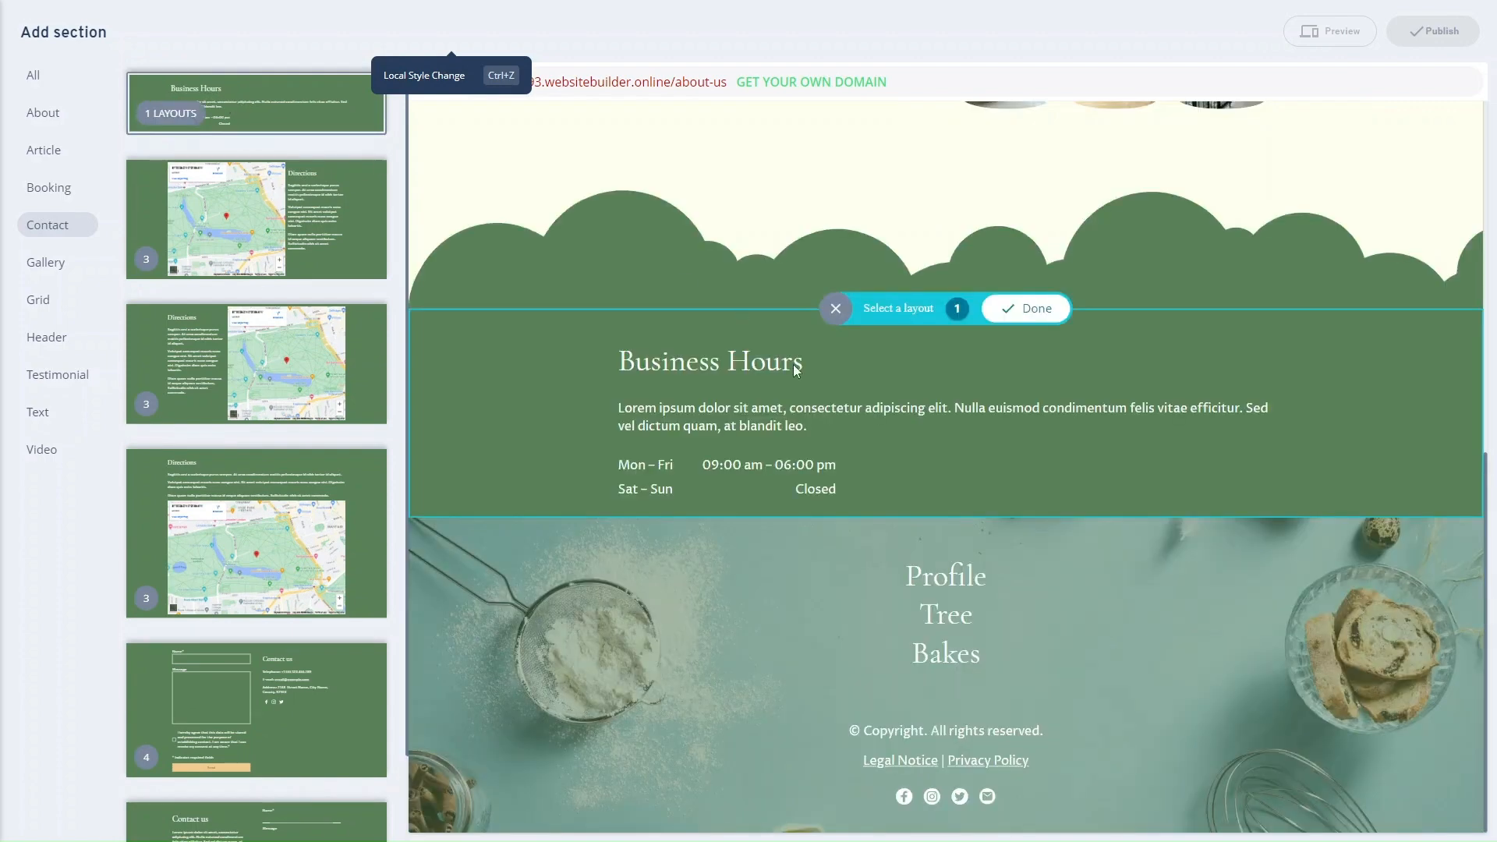
scroll(525, 200, "up", 1)
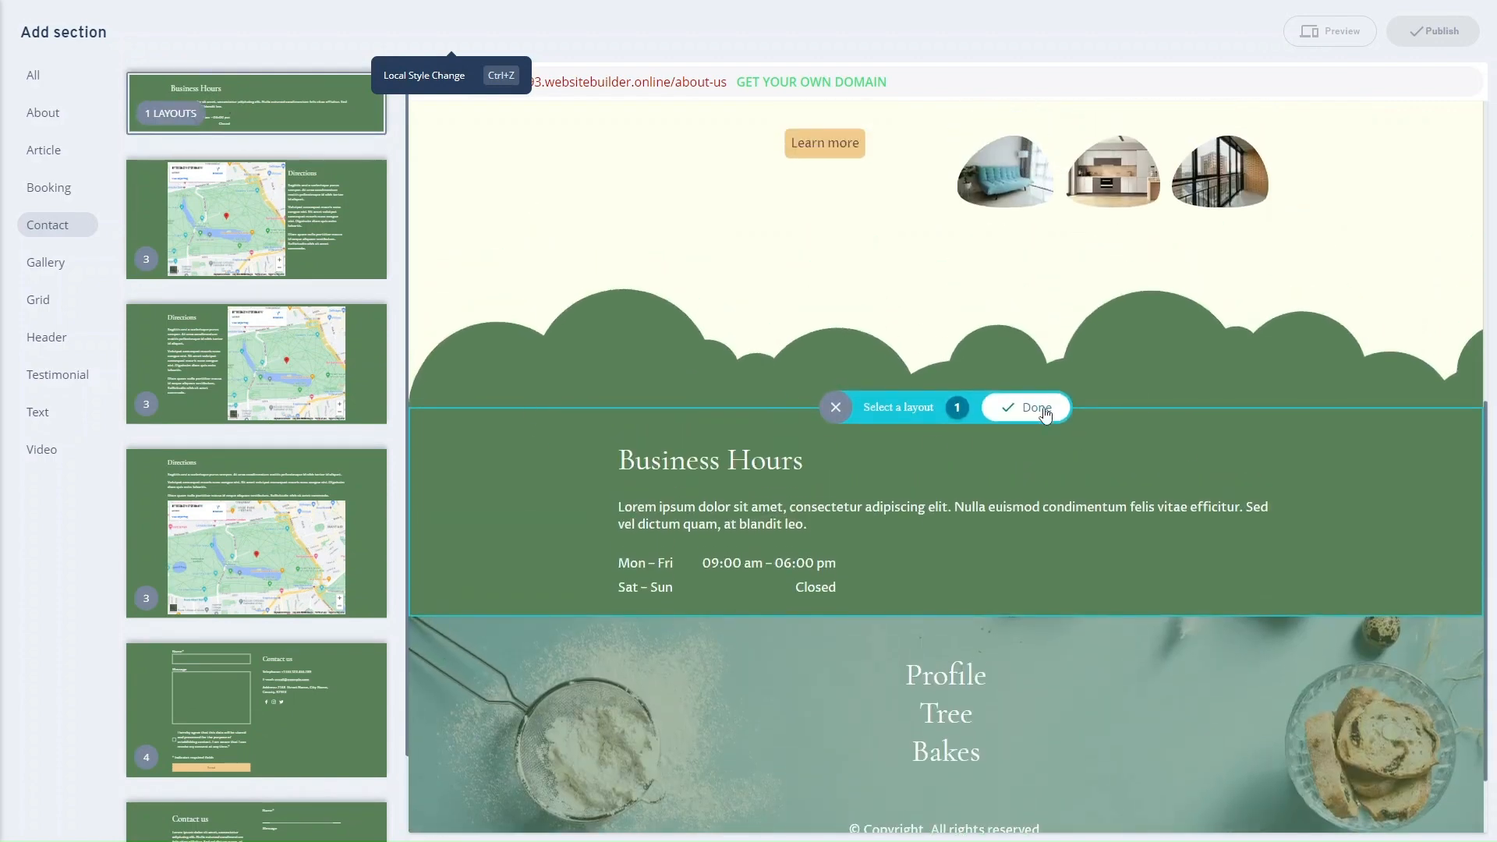
left_click(1037, 408)
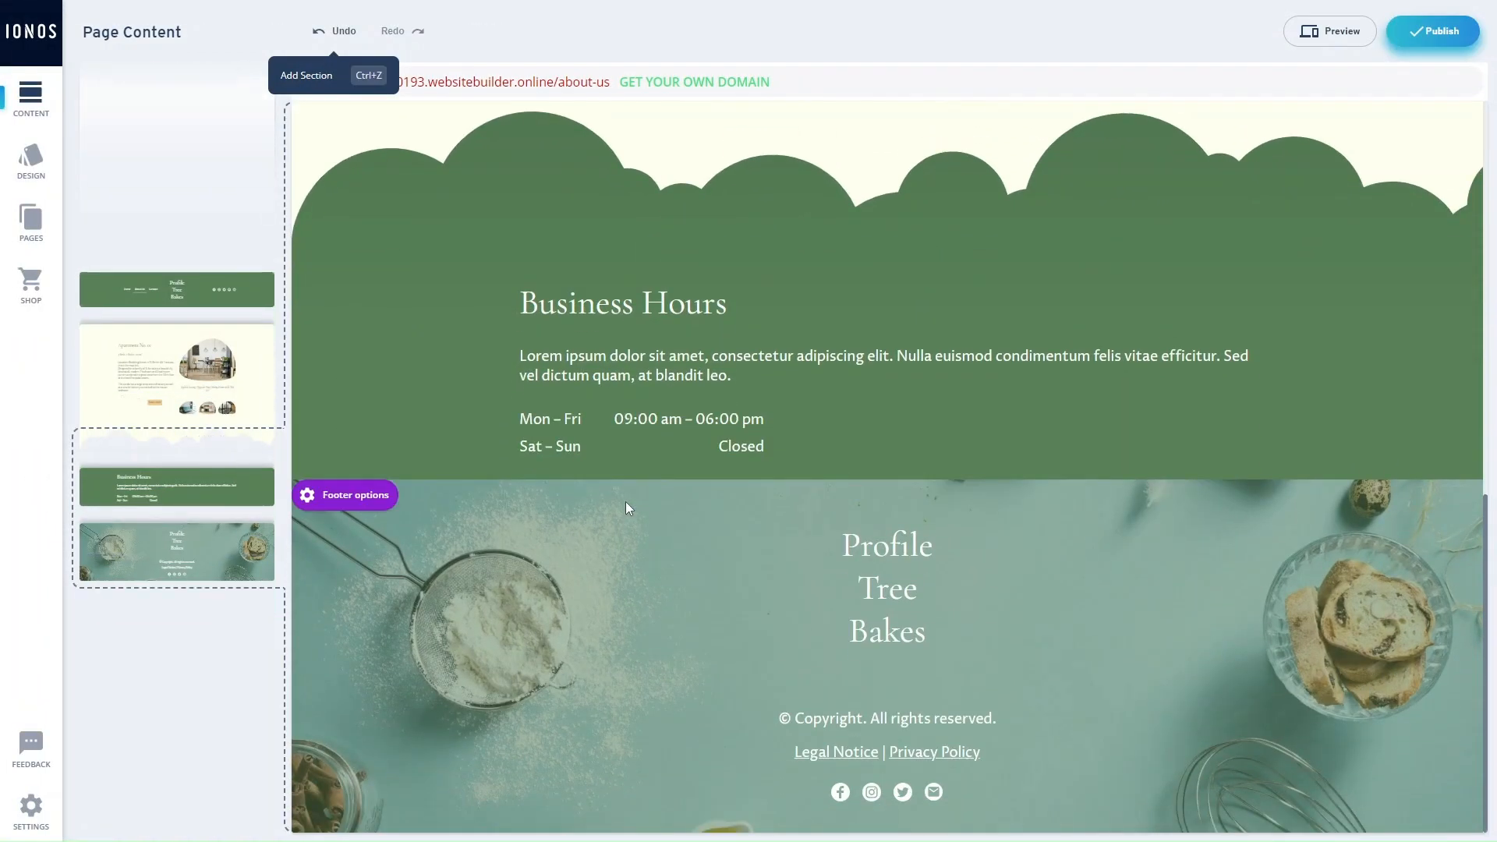
Step: Examine the opening-hours settings and the element types available for the Business Hours section, leaving both without changes
left_click(672, 418)
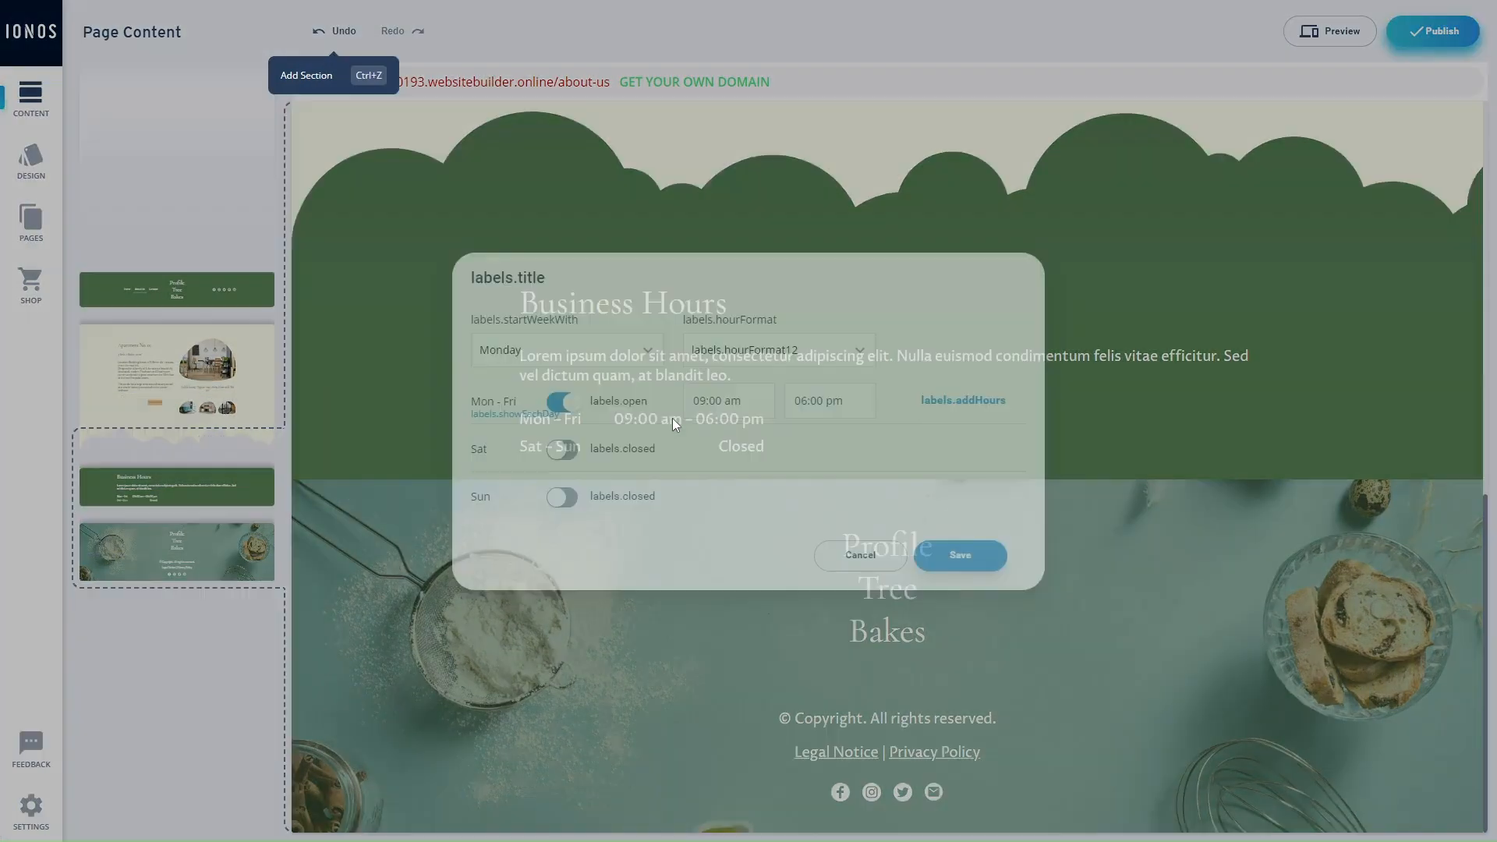
left_click(860, 555)
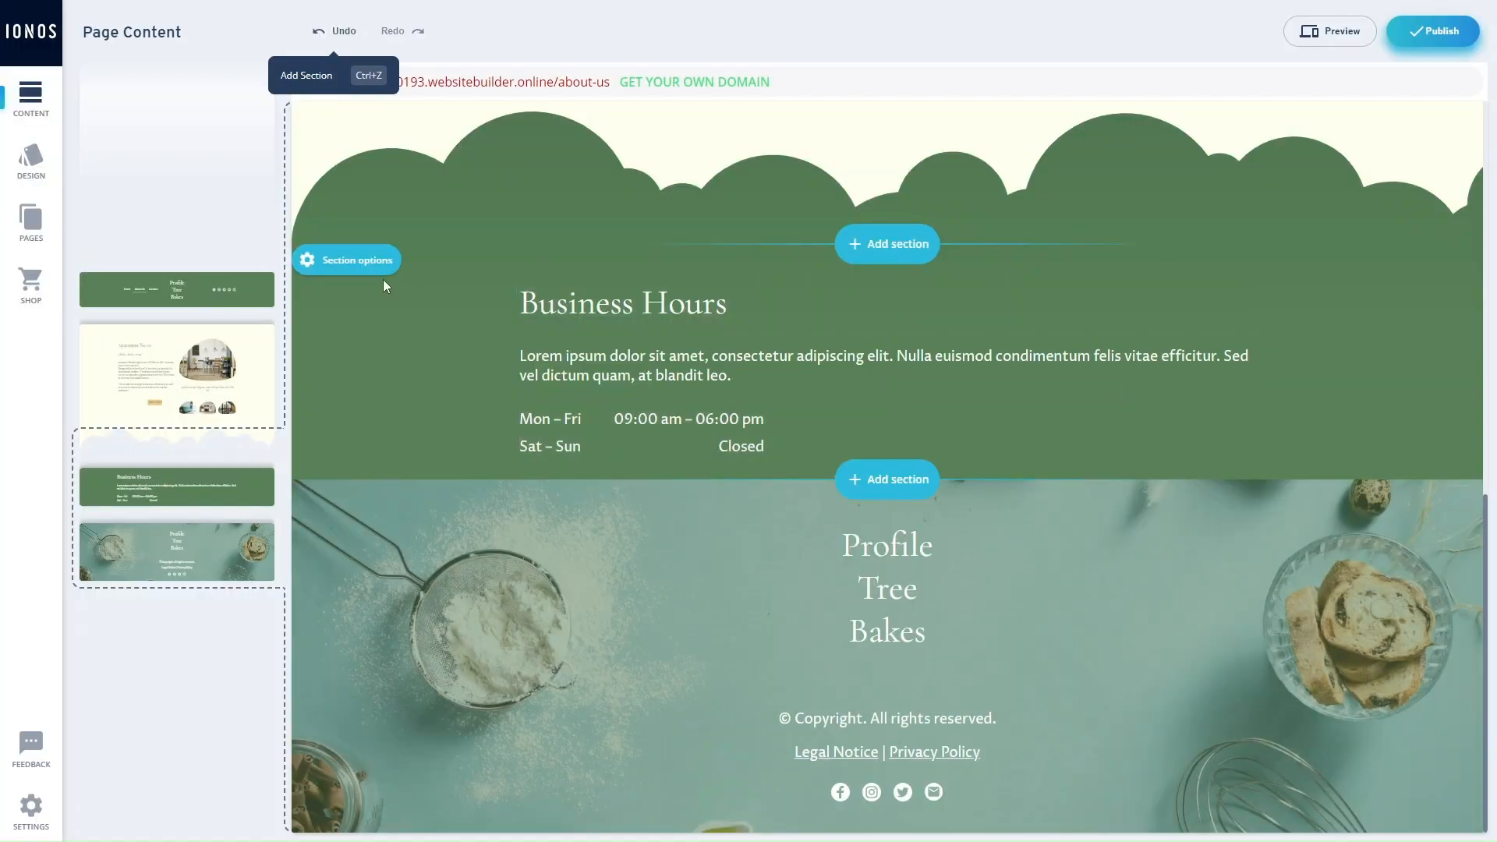
left_click(354, 264)
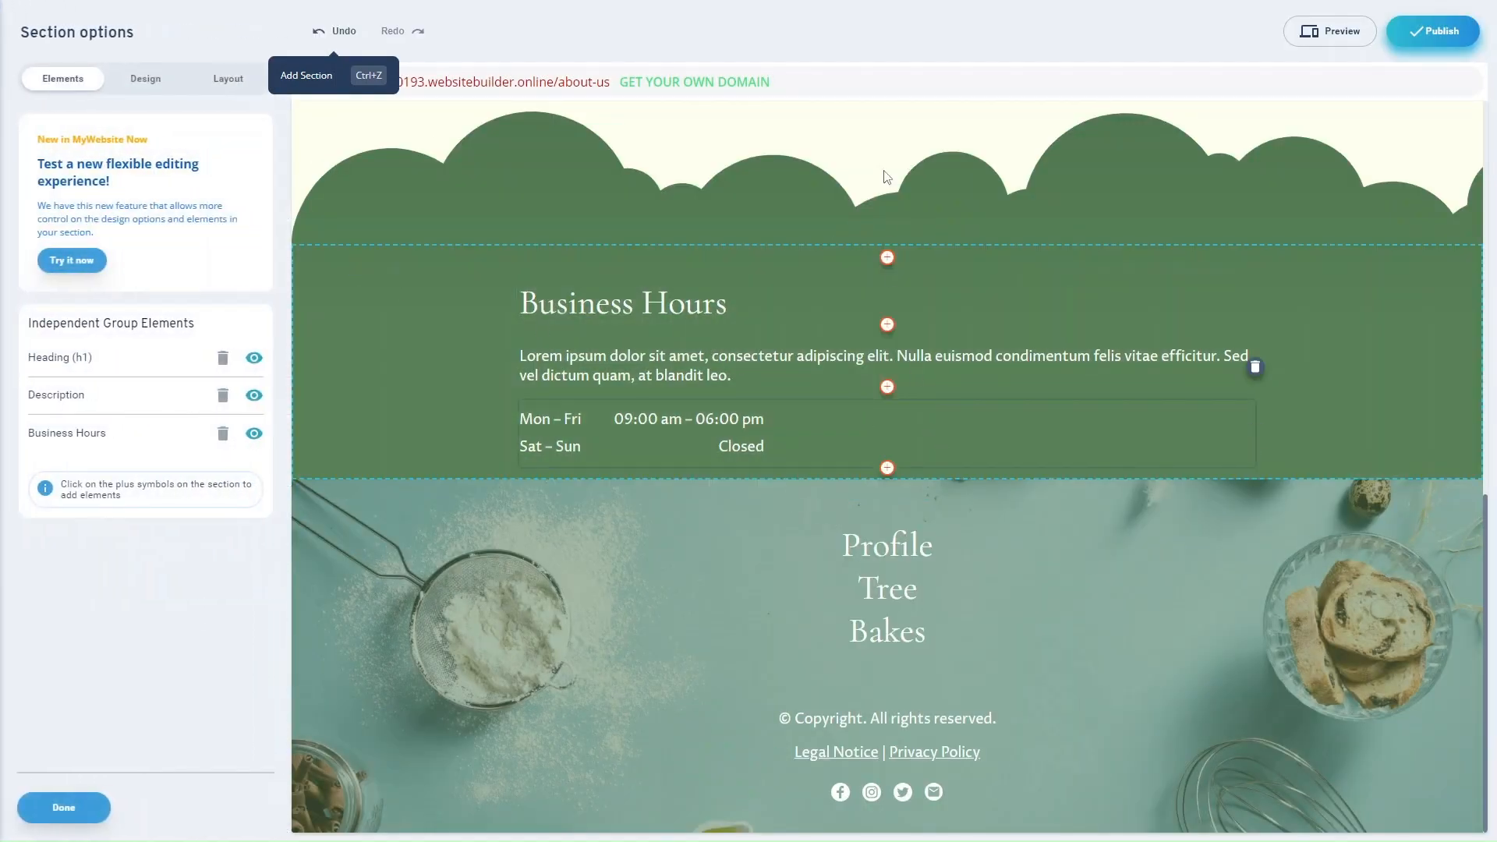
left_click(887, 468)
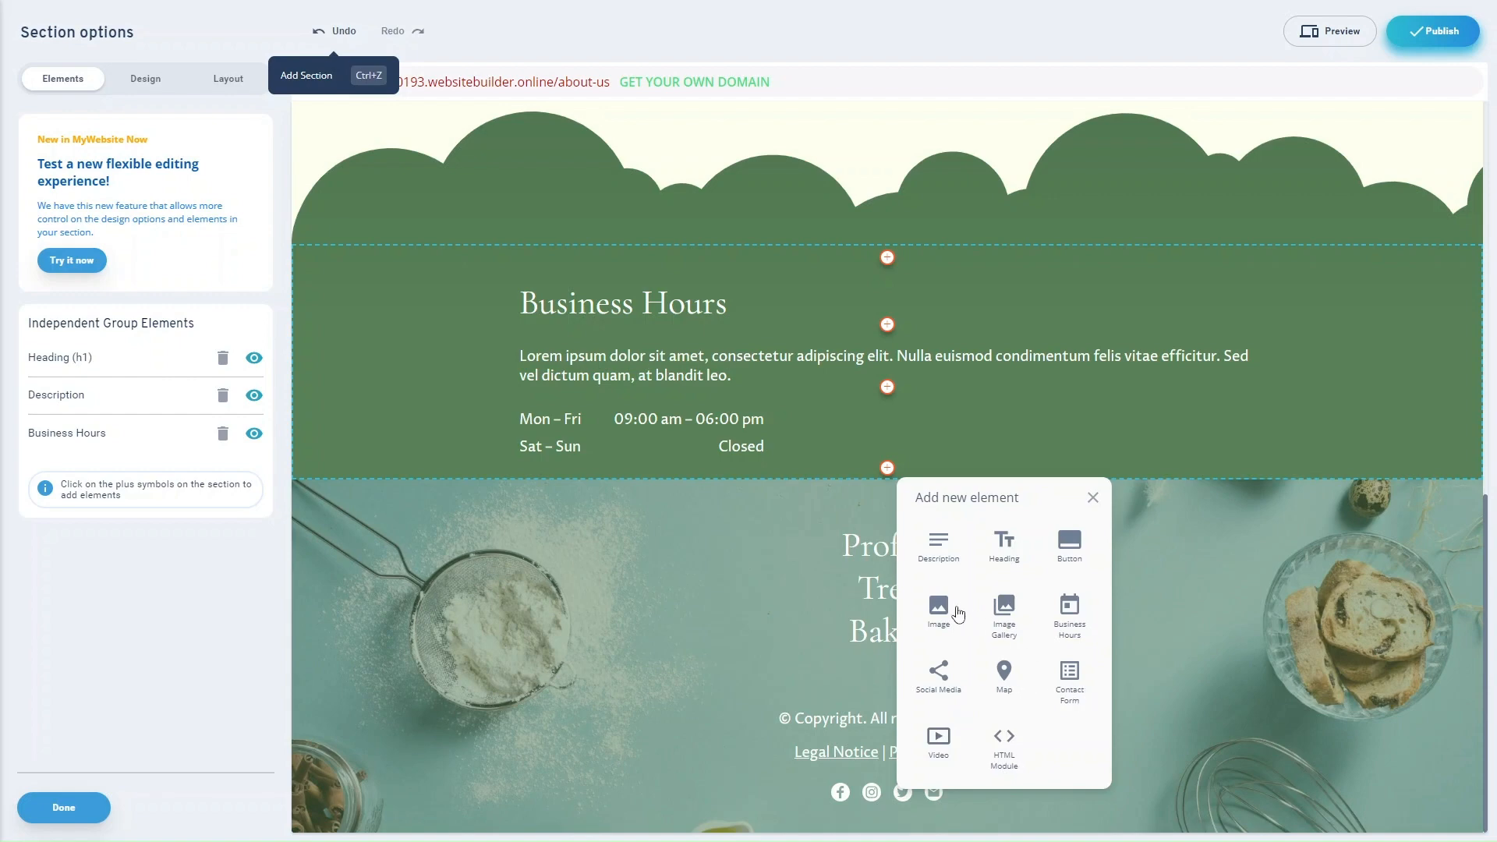
left_click(818, 513)
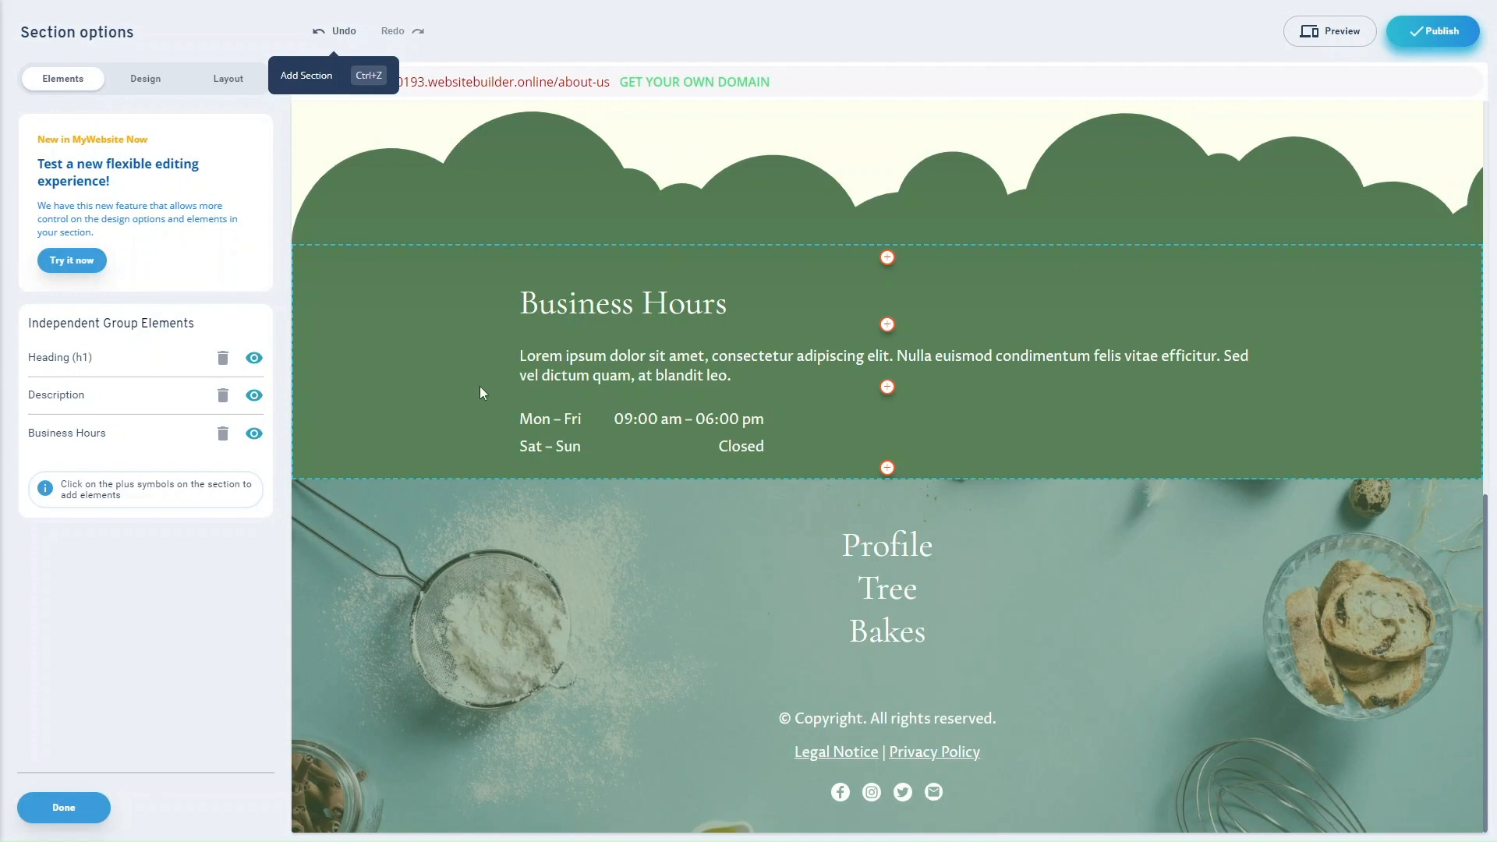
scroll(480, 386, "up", 15)
left_click(64, 809)
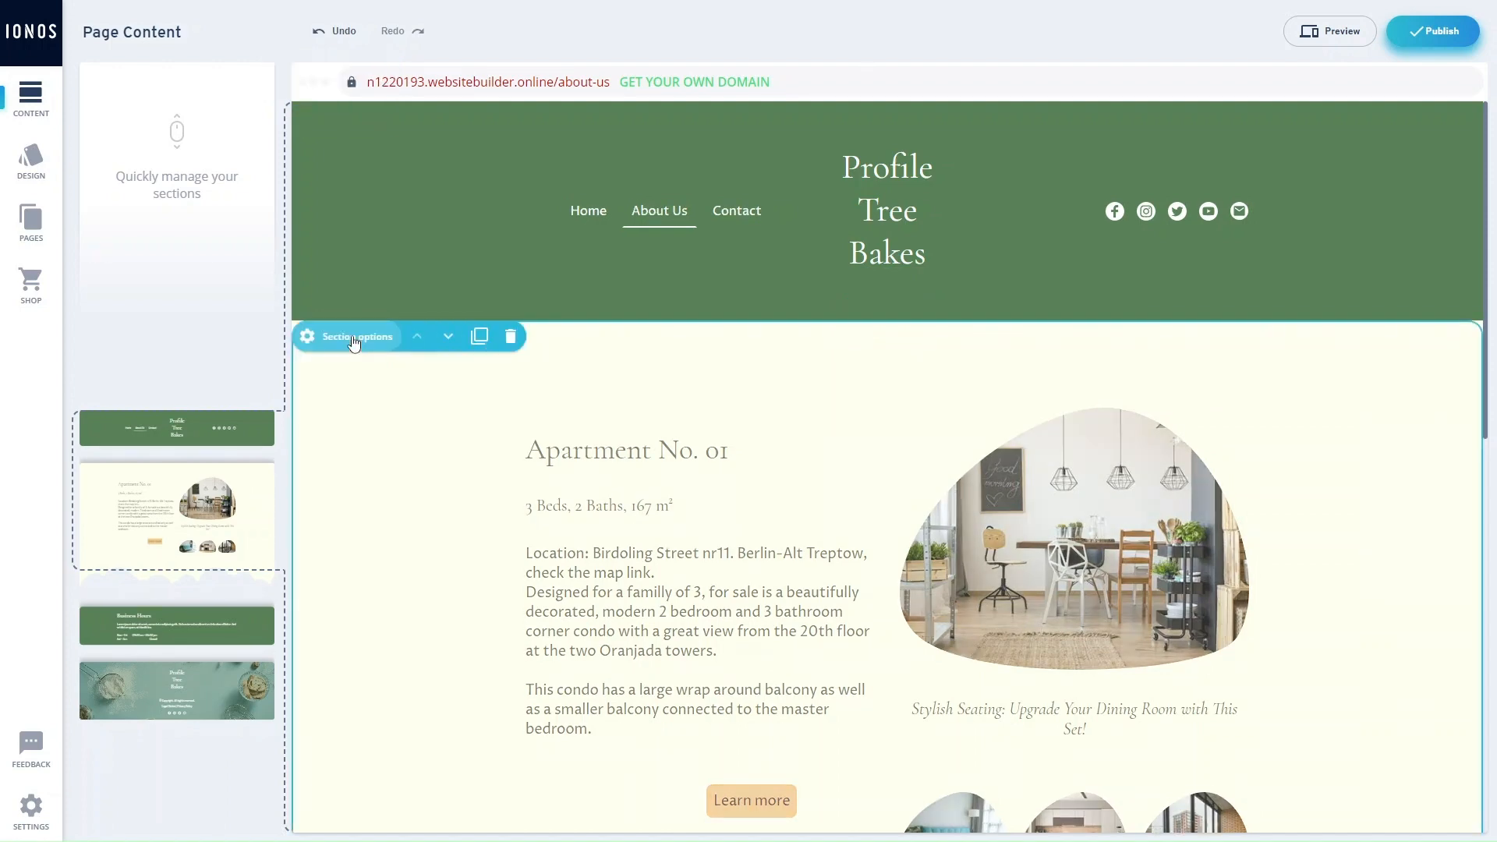
Step: Try the Dripping and Boat shapes on the page header and settle on Wavy
scroll(601, 578, "down", 10)
scroll(601, 585, "up", 10)
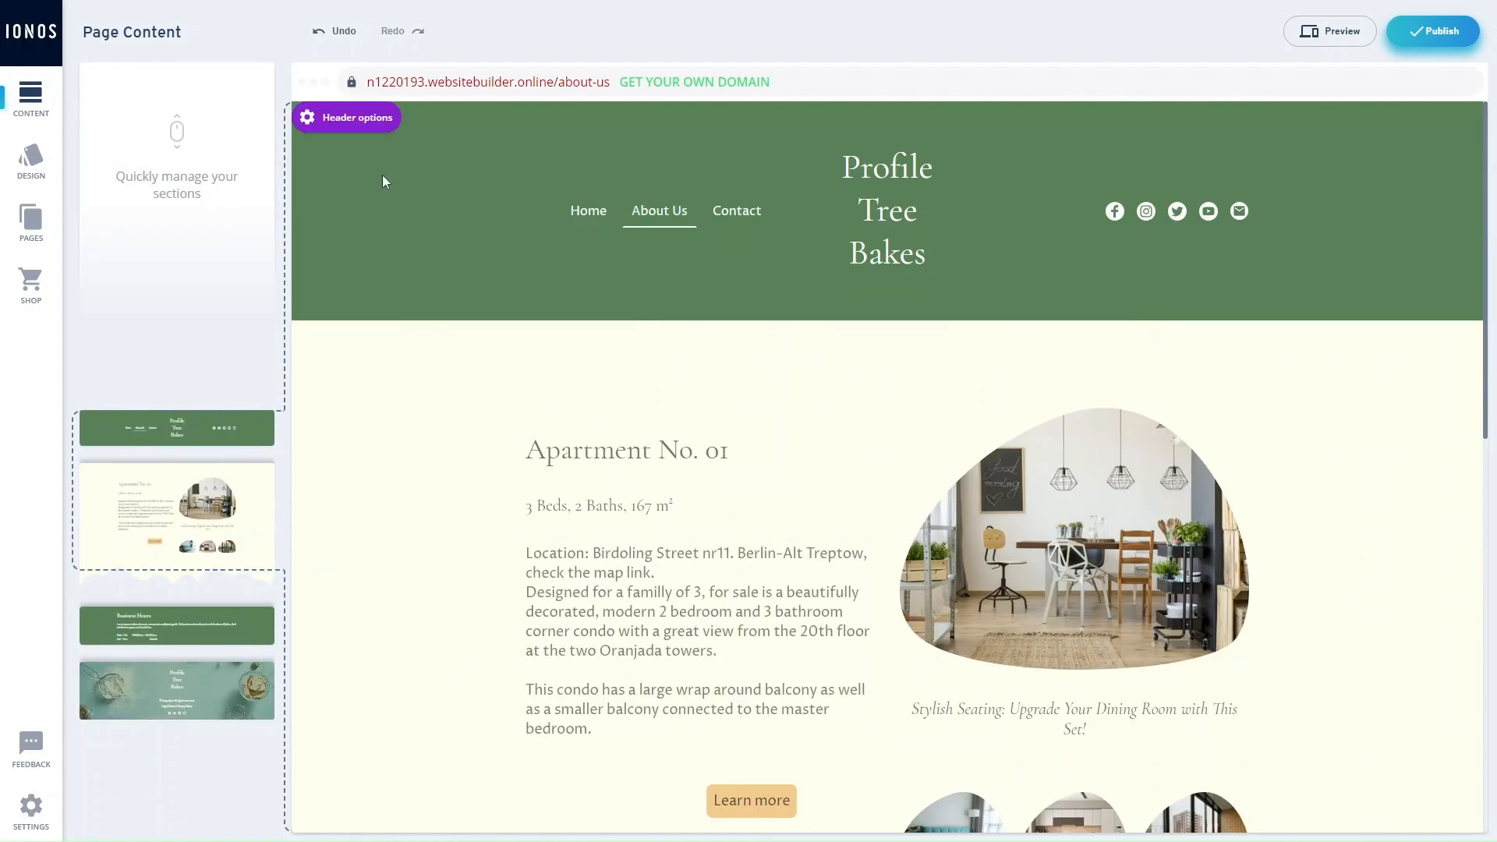
left_click(345, 129)
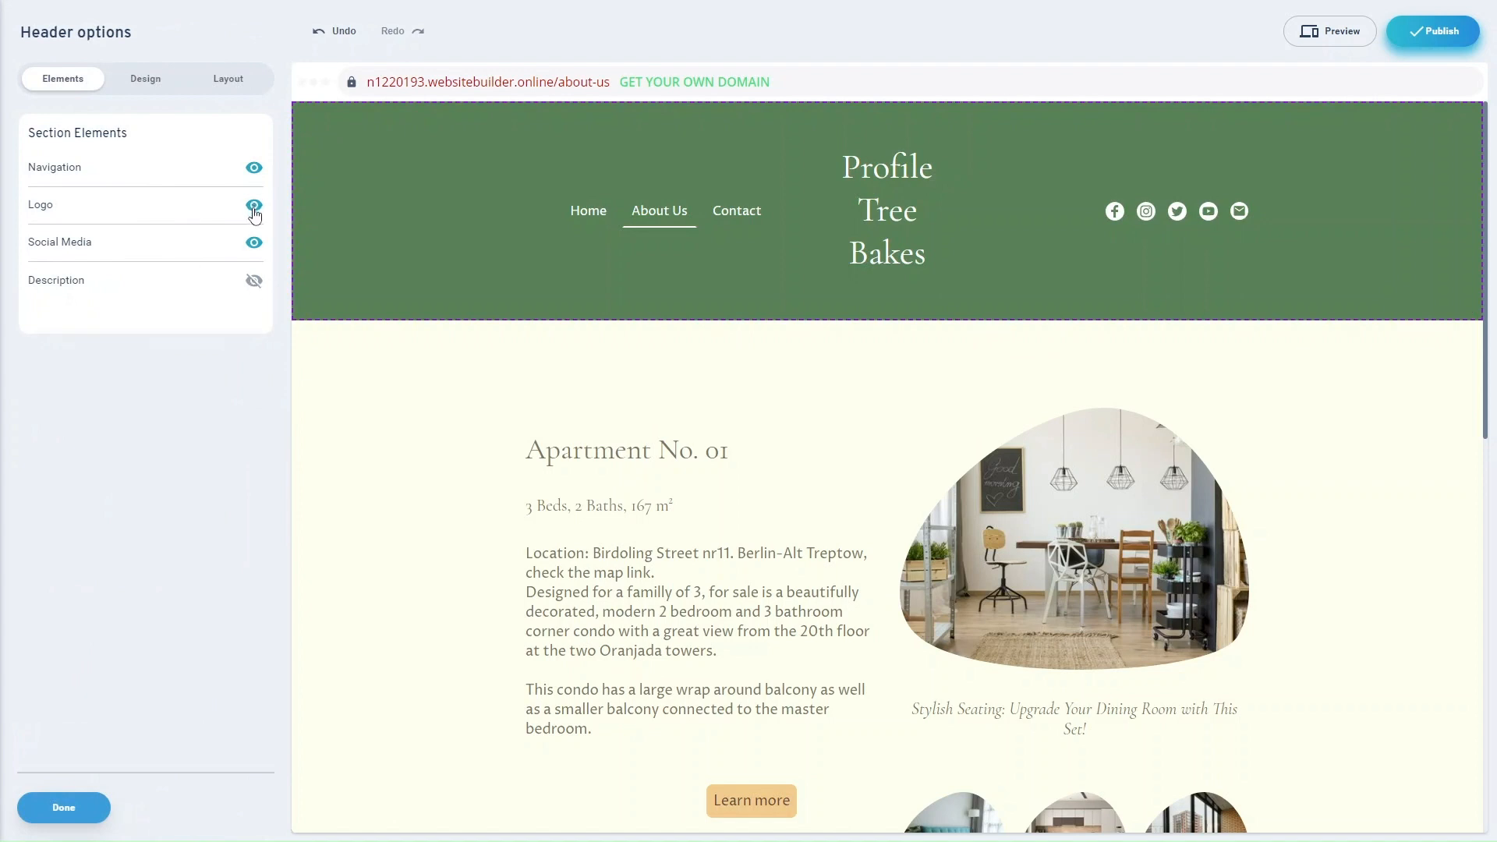
left_click(151, 84)
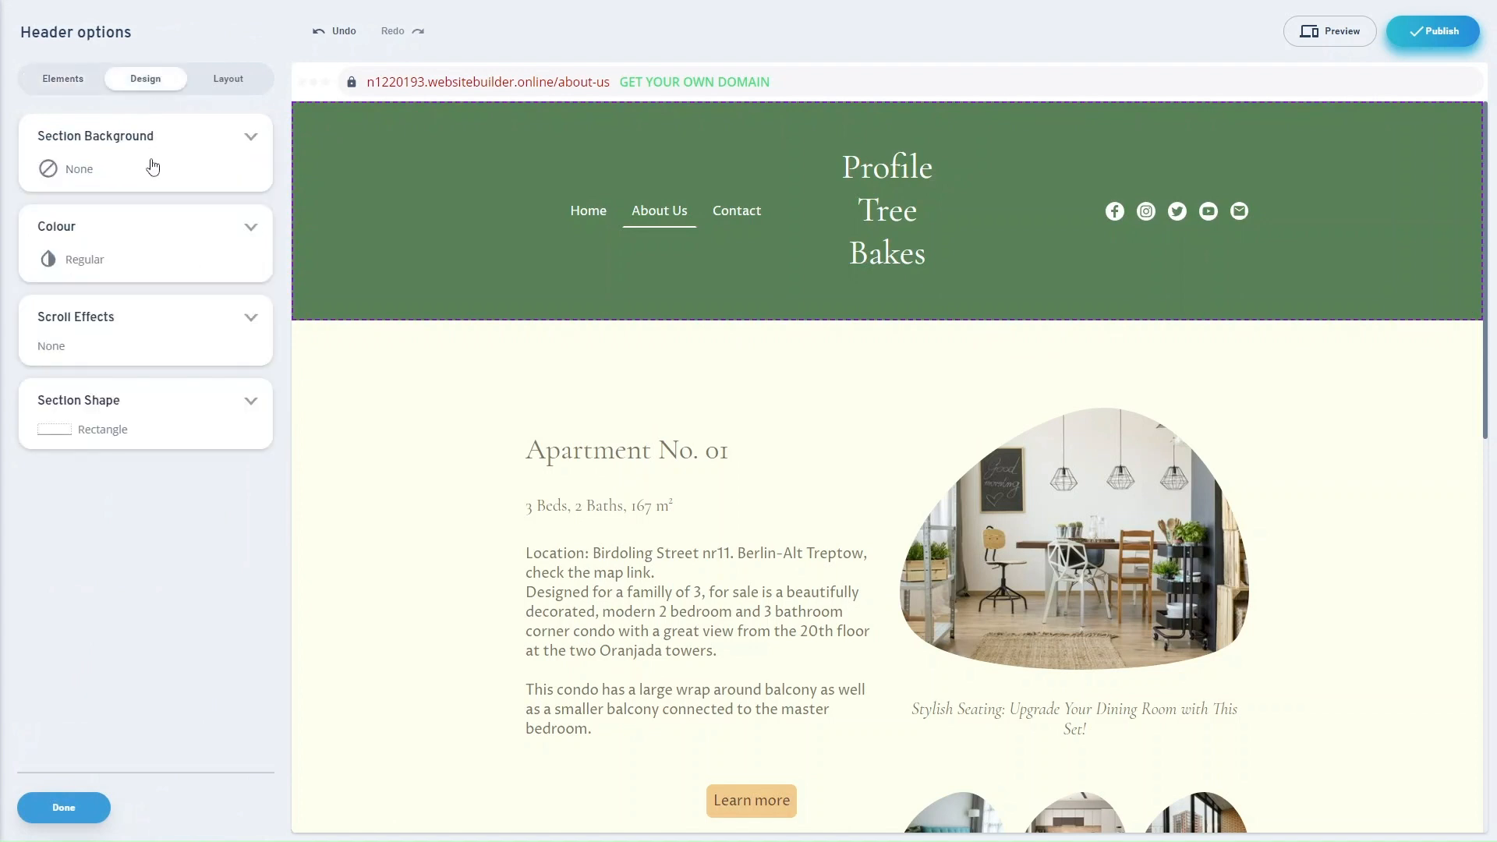
left_click(168, 414)
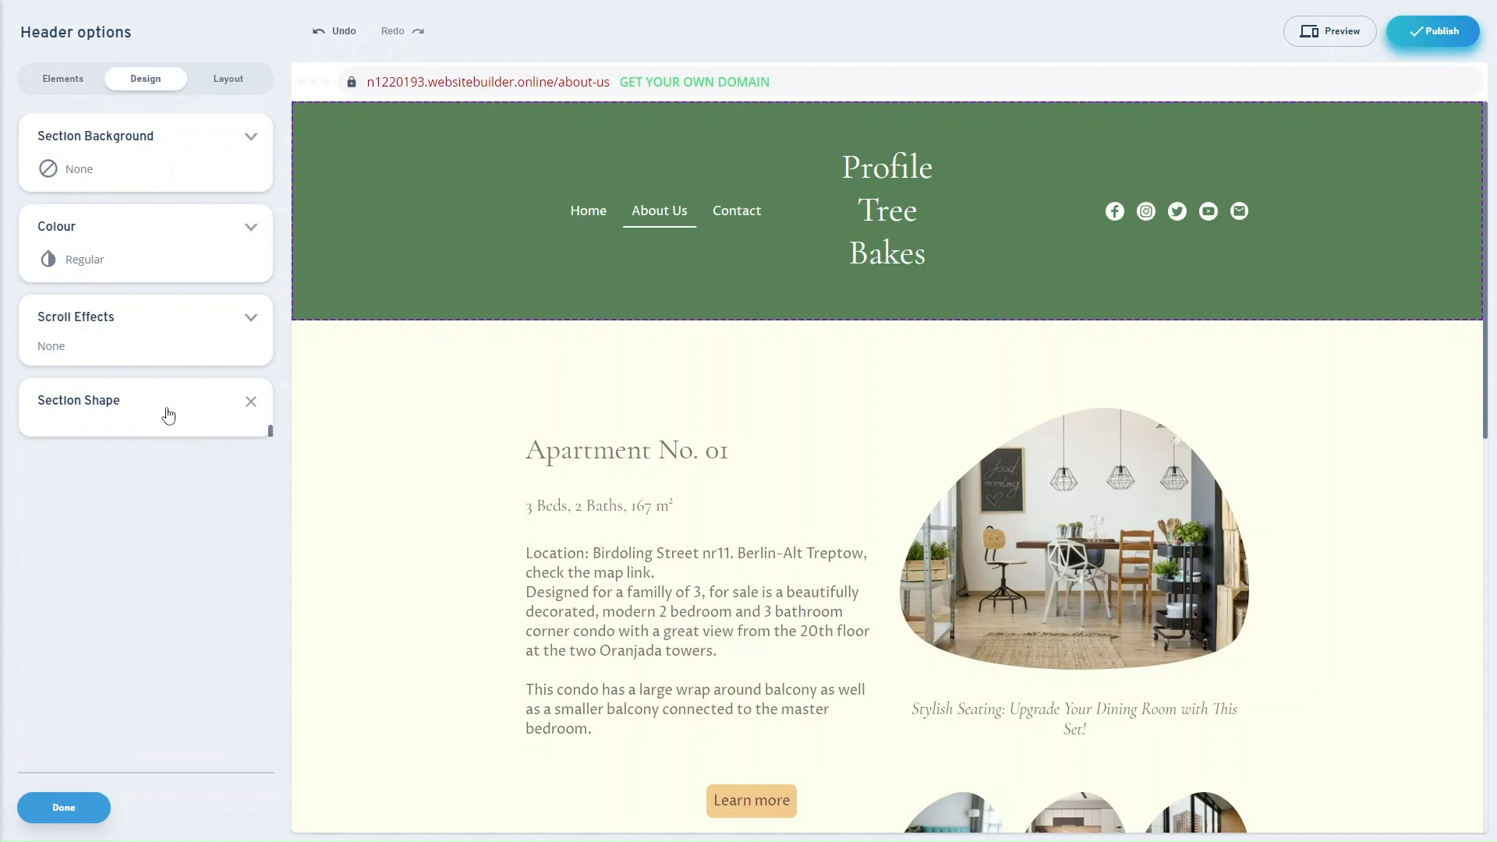
left_click(139, 573)
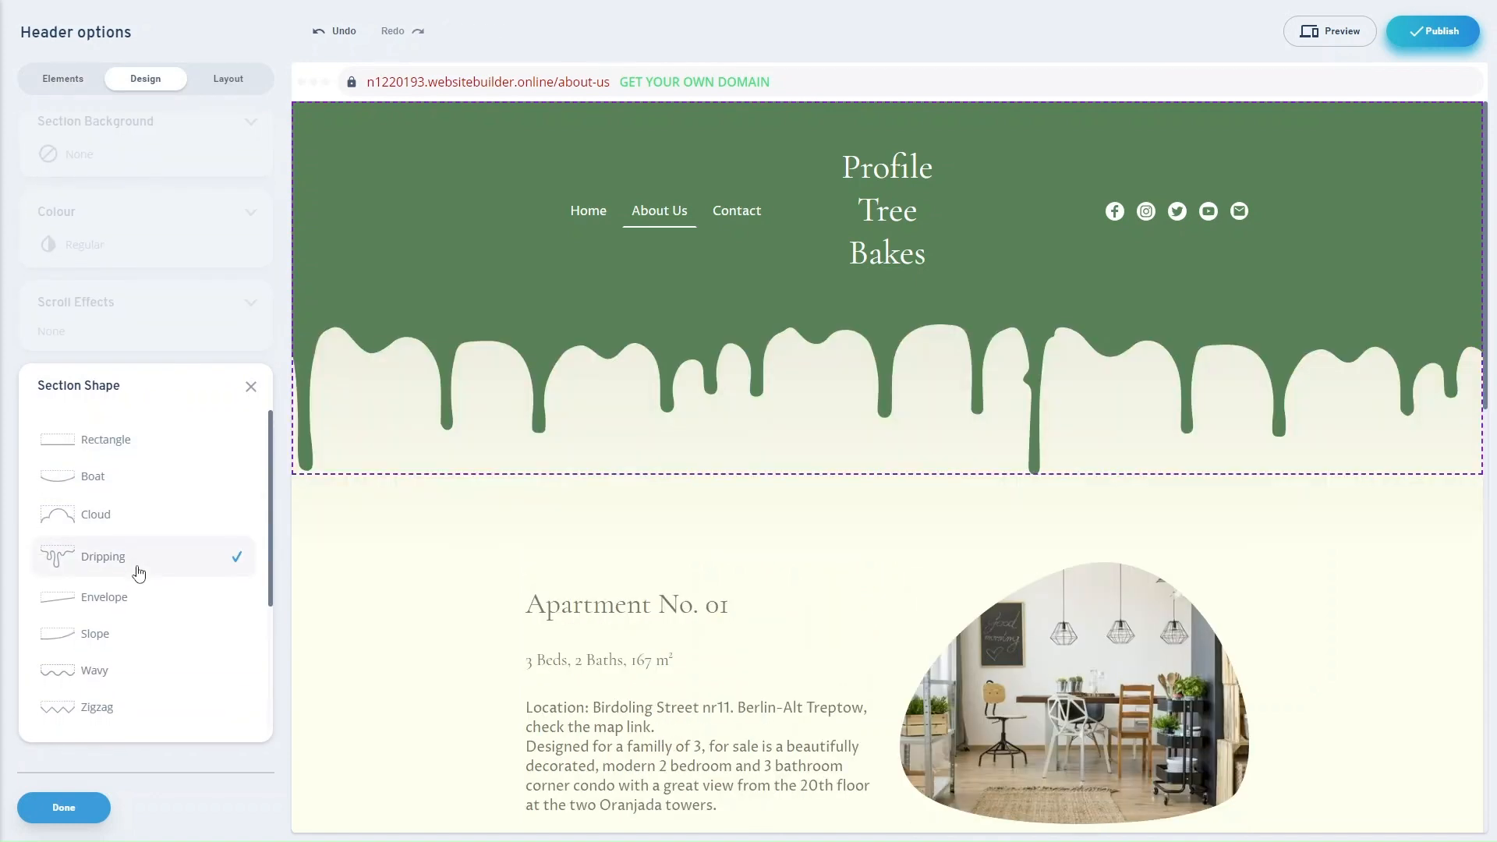
left_click(135, 493)
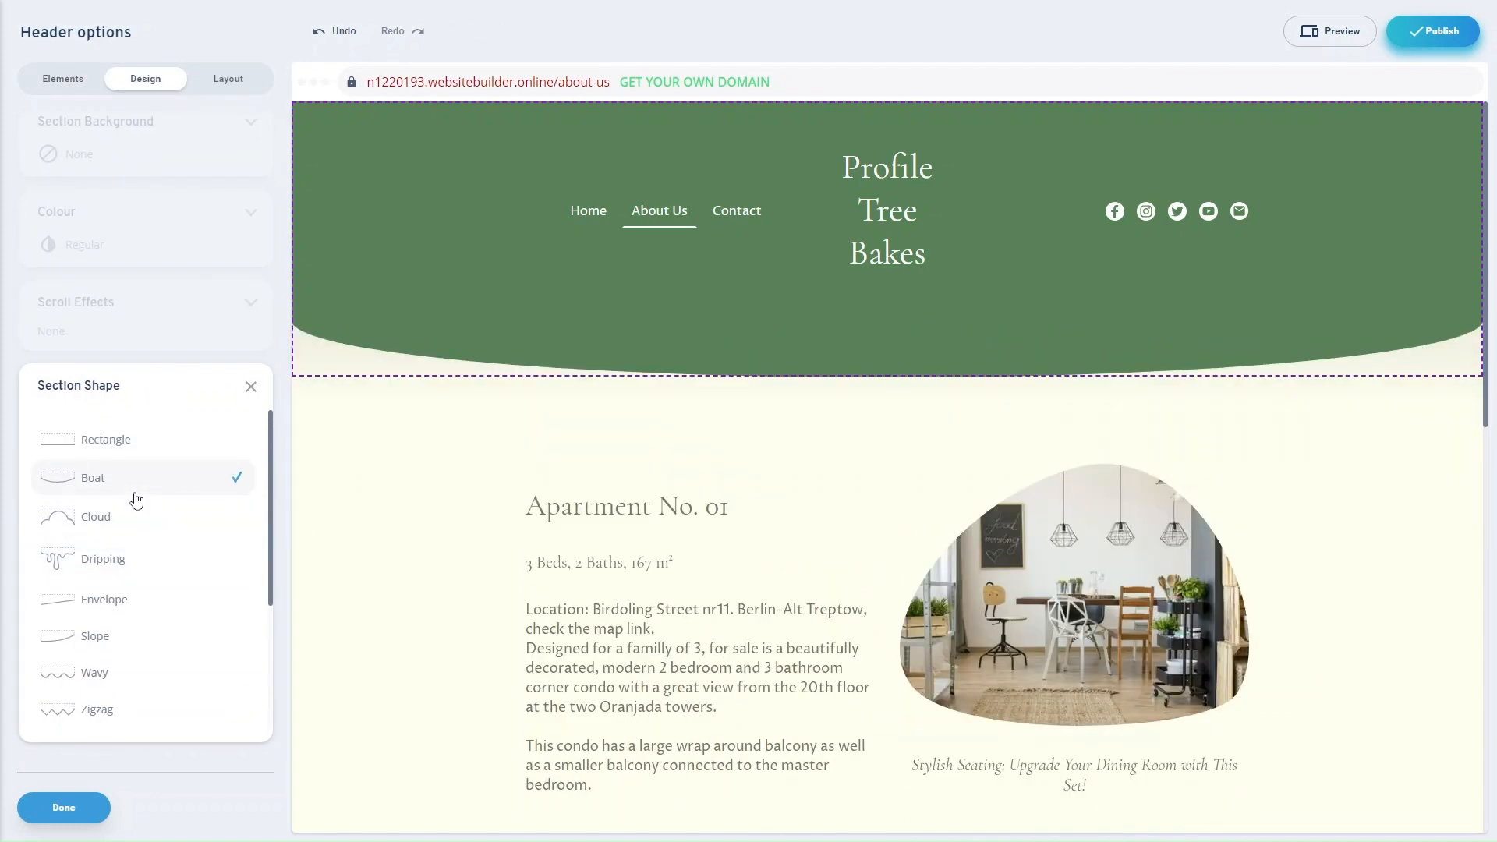
left_click(113, 684)
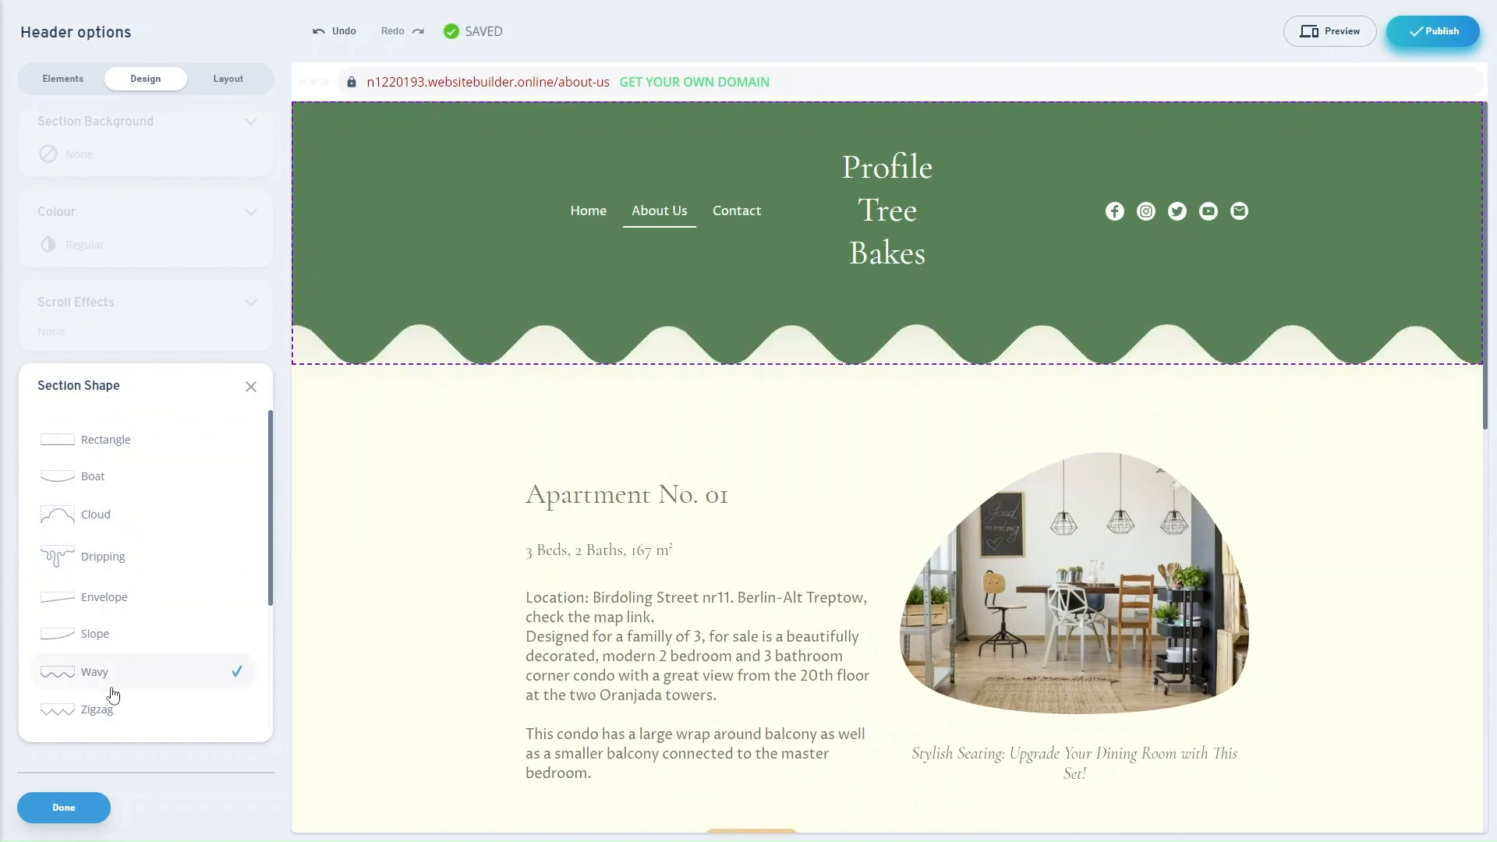
Step: Set the header's scroll effect to Fixed, keeping the Regular colour scheme
left_click(178, 266)
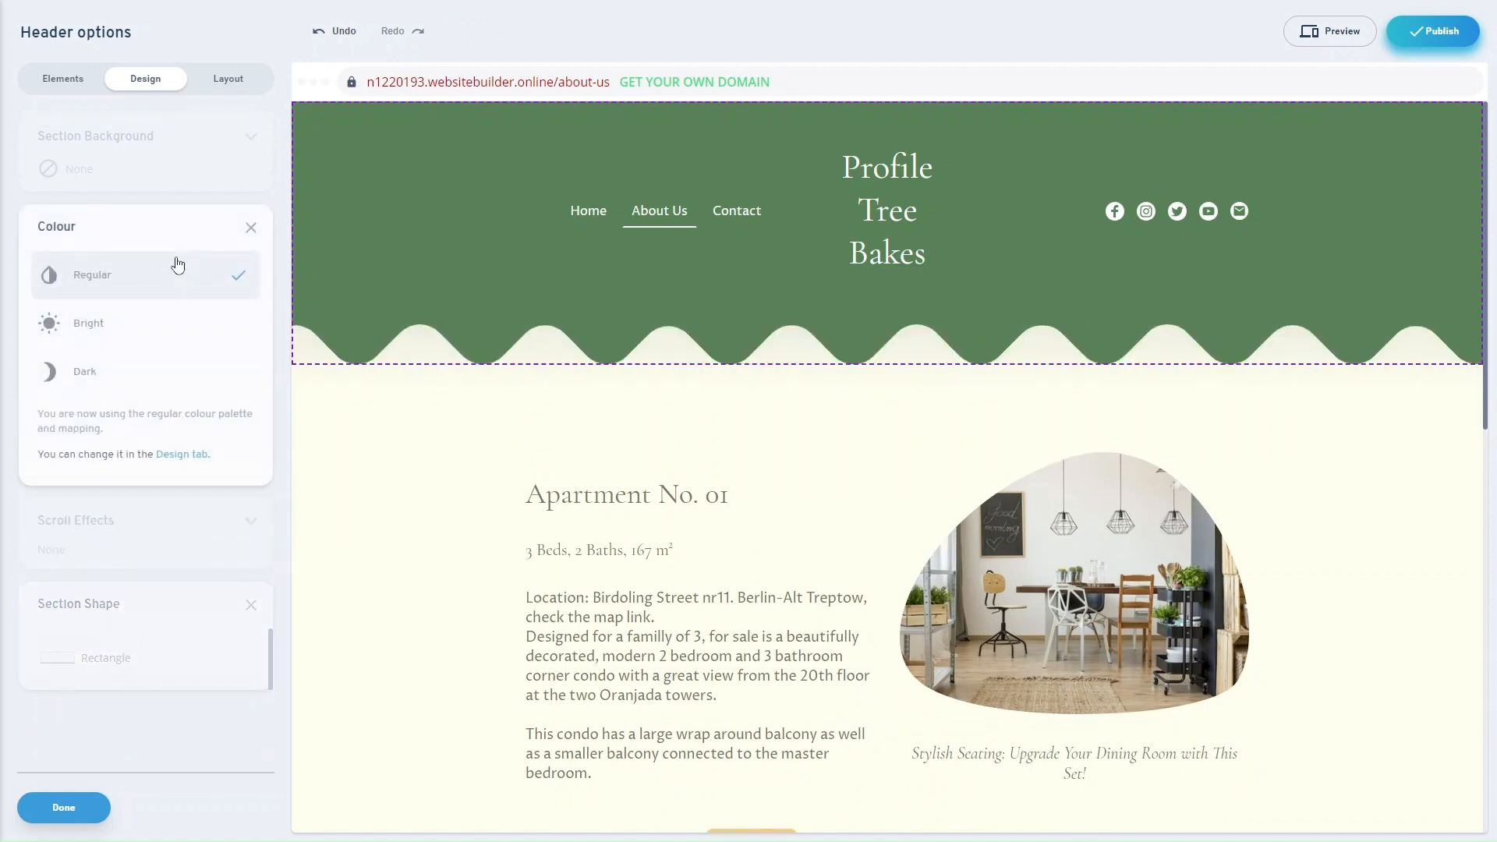
left_click(167, 248)
left_click(147, 341)
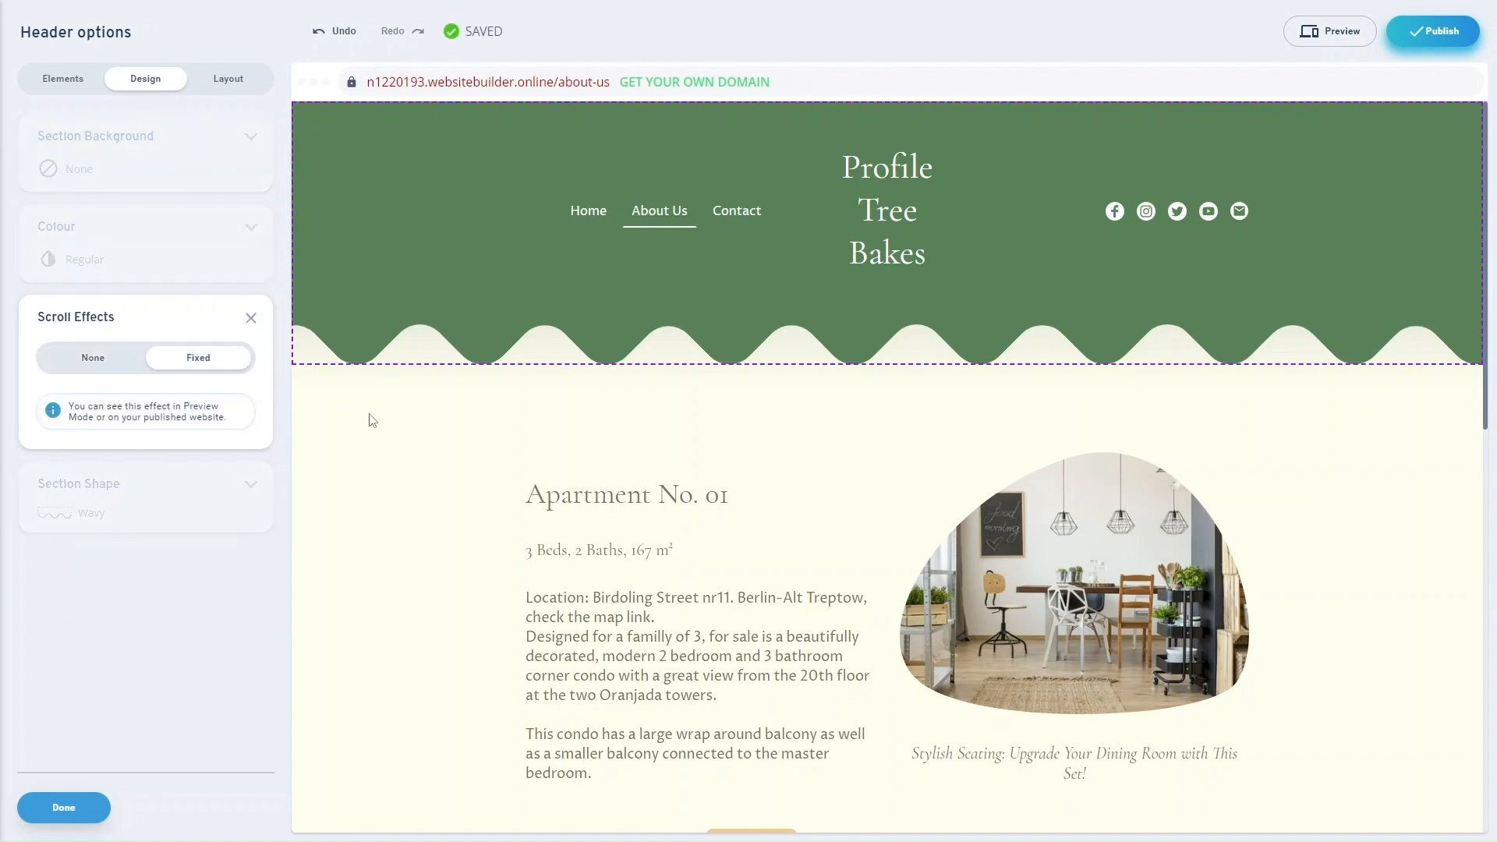
scroll(372, 421, "down", 3)
scroll(373, 421, "up", 3)
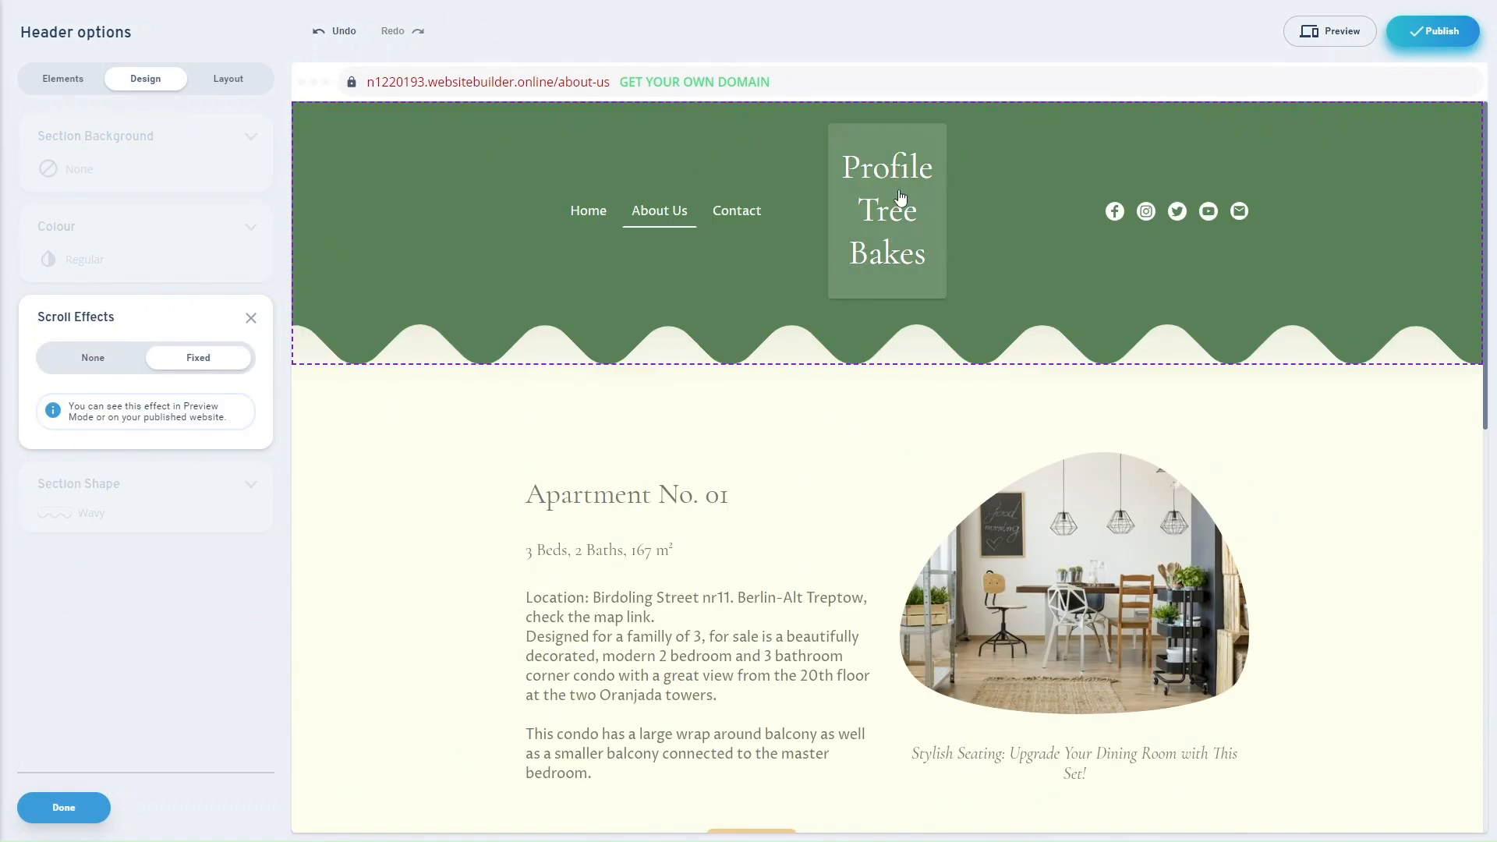
left_click(251, 318)
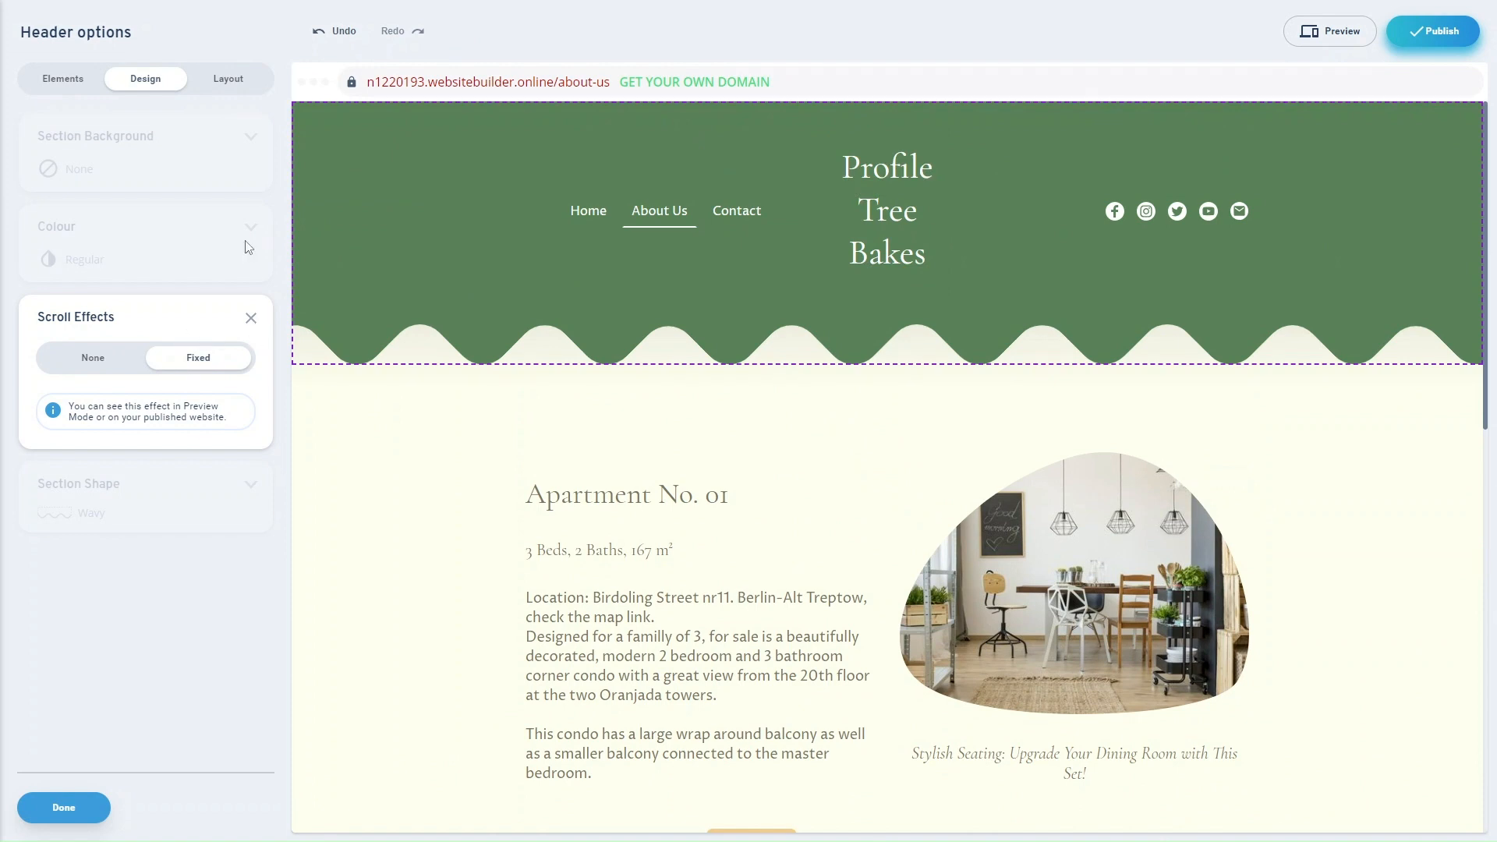
Step: Try the header layout with logo and navigation at the outer edges, then choose the inset version with social icons centred below
left_click(227, 79)
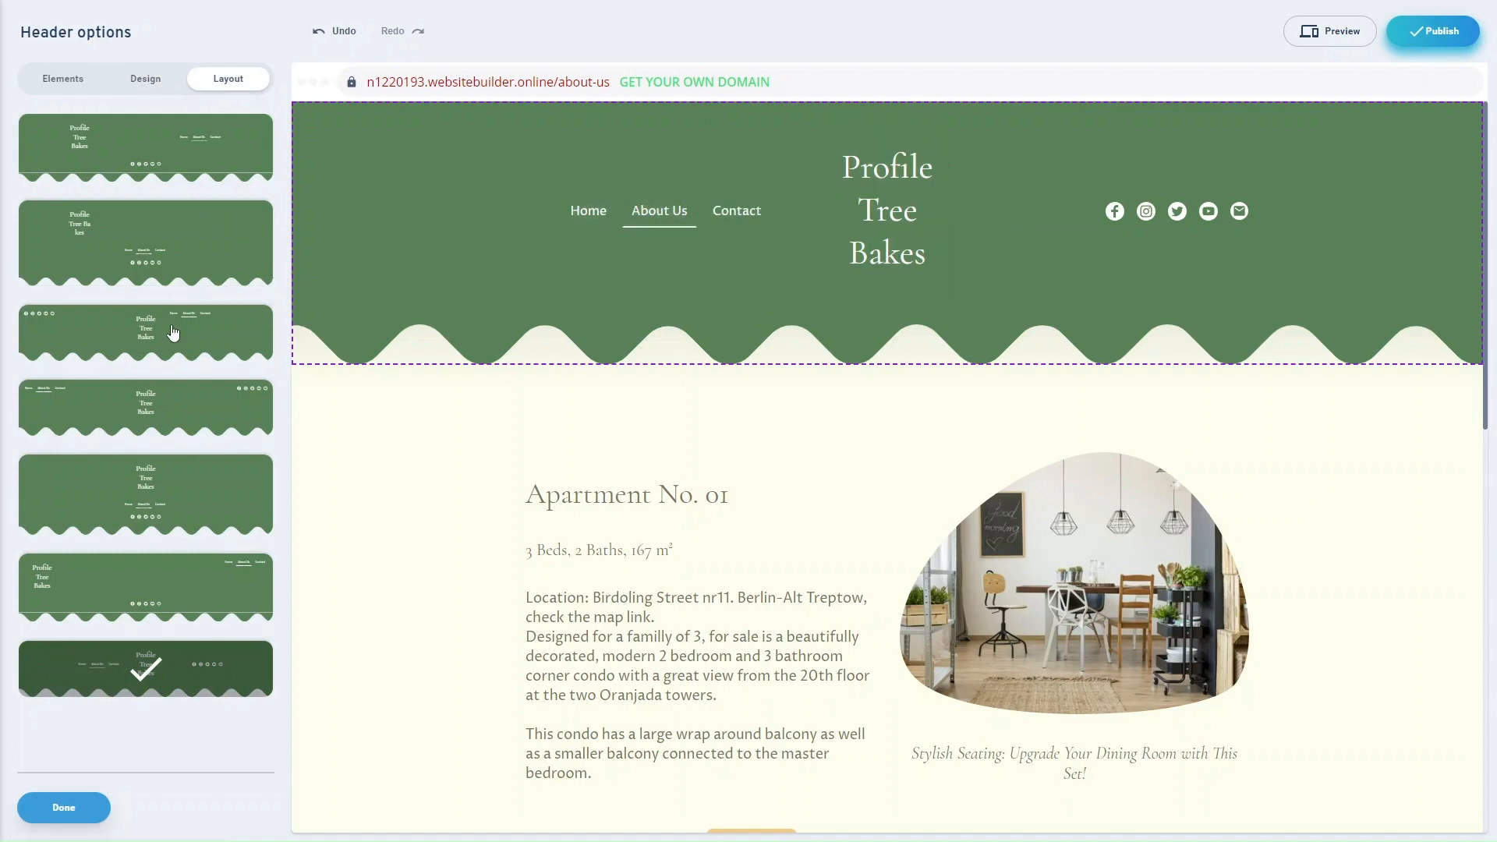
left_click(149, 567)
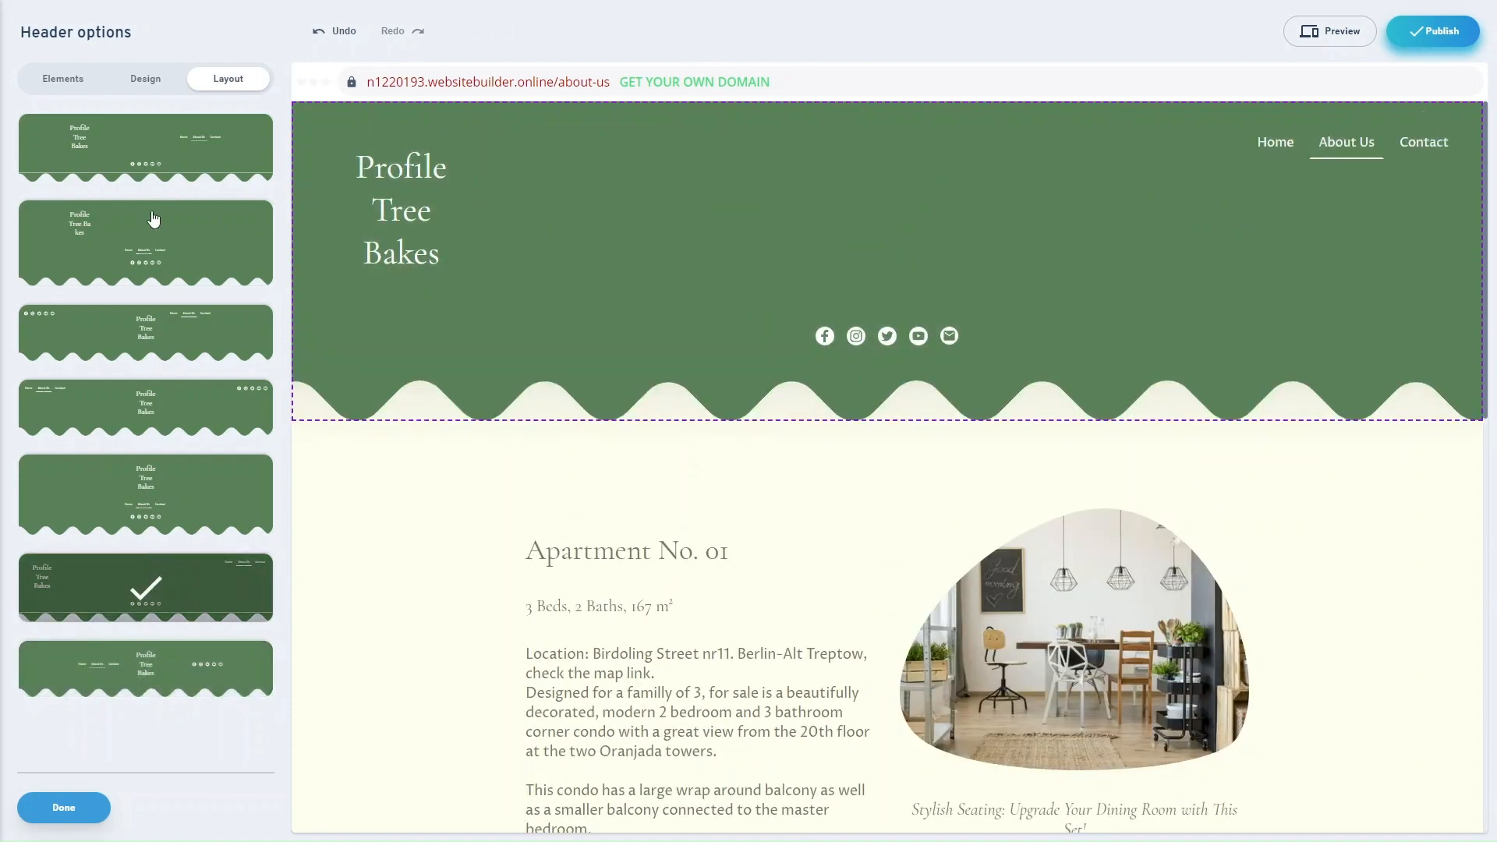
left_click(173, 160)
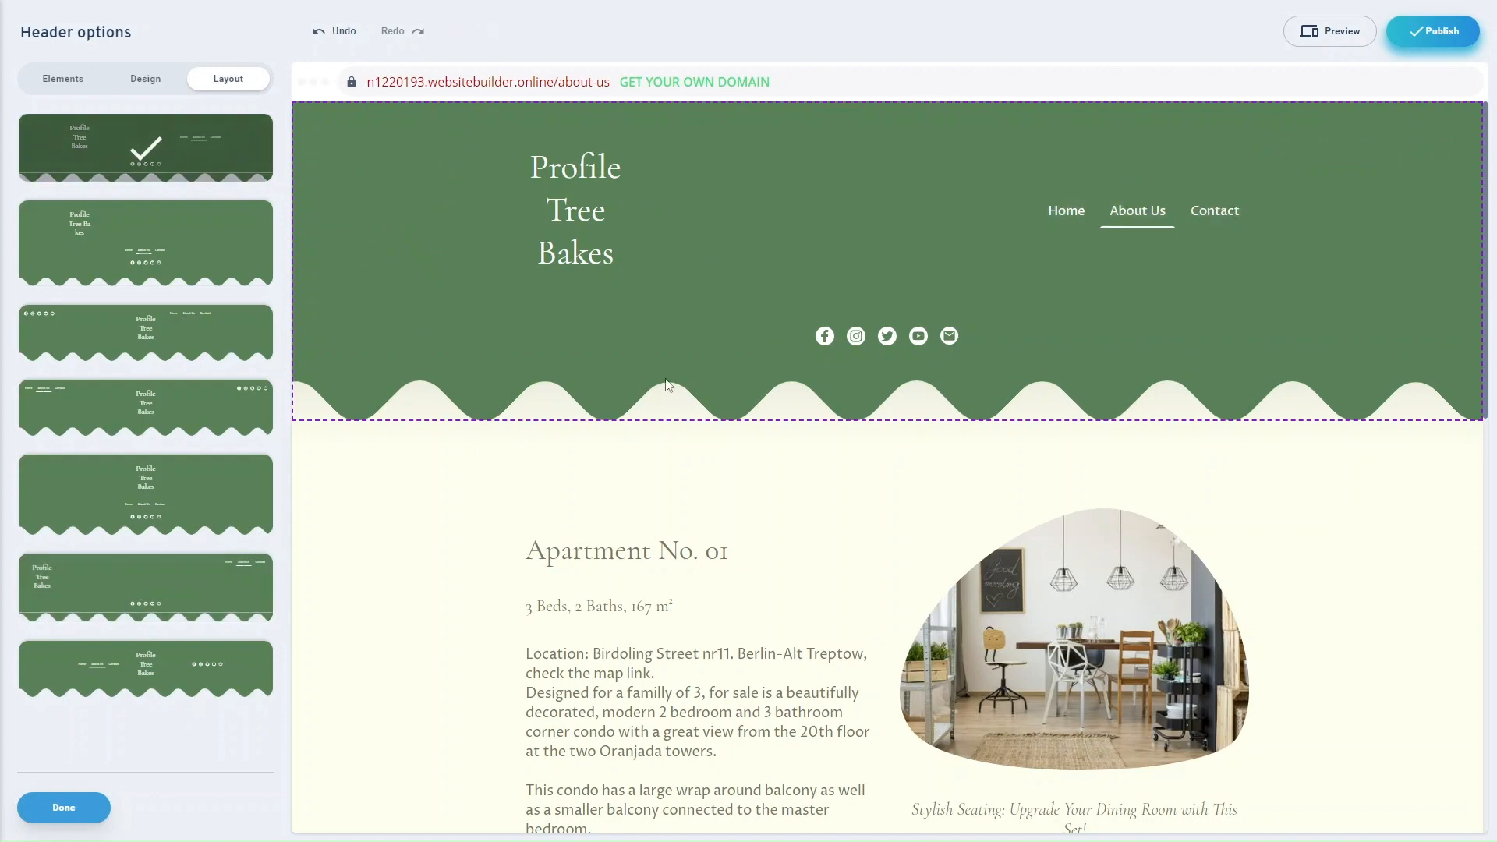
Step: Choose the header layout with navigation before the centred logo and social icons after it, and finish the header options
left_click(200, 651)
left_click(64, 807)
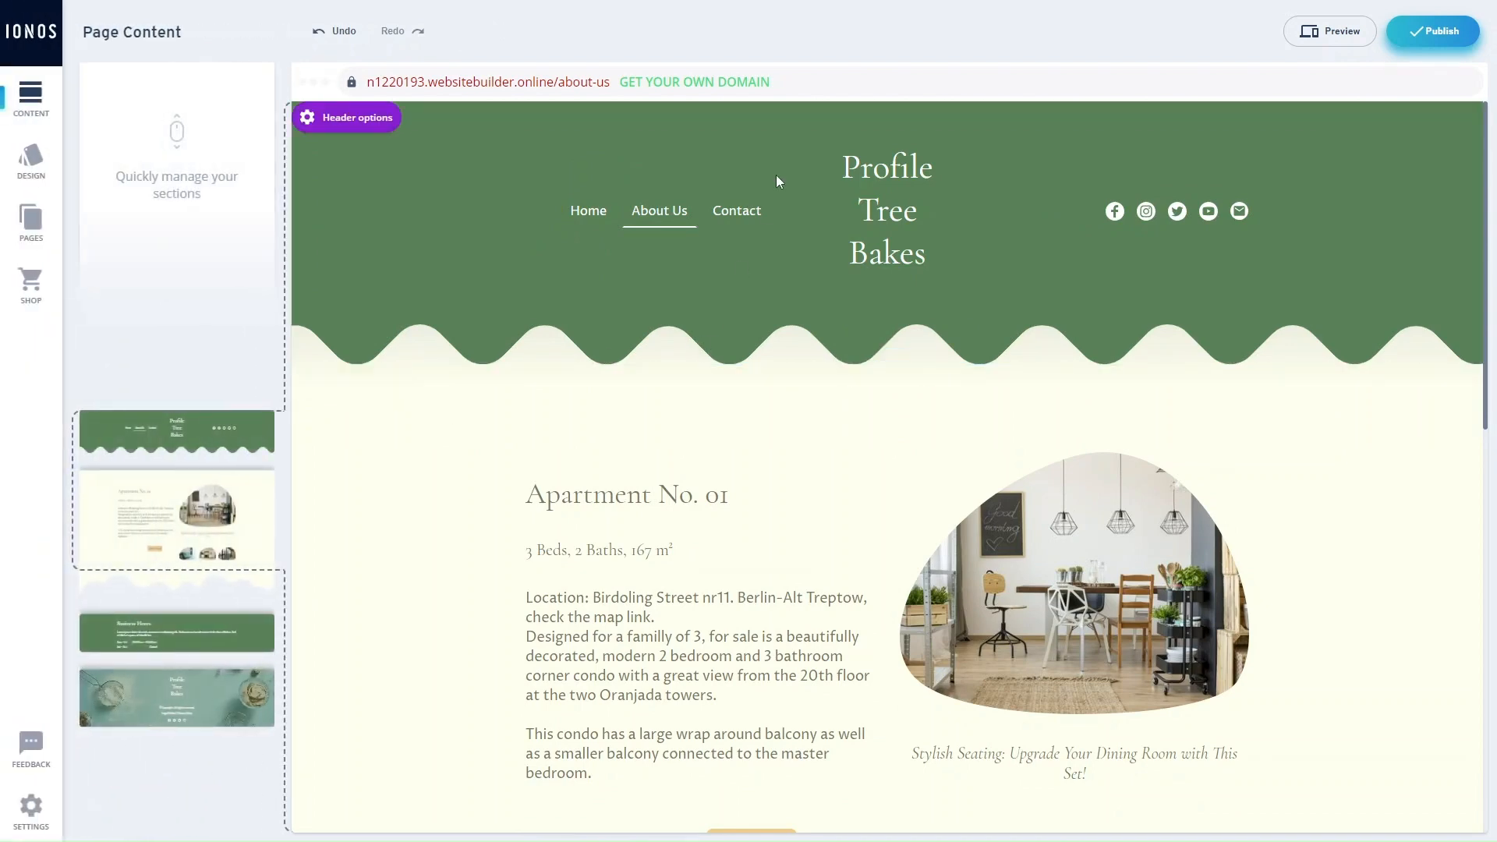
Step: Open the footer's options and review its design colour choices, keeping Regular
scroll(689, 490, "down", 2)
scroll(689, 489, "down", 10)
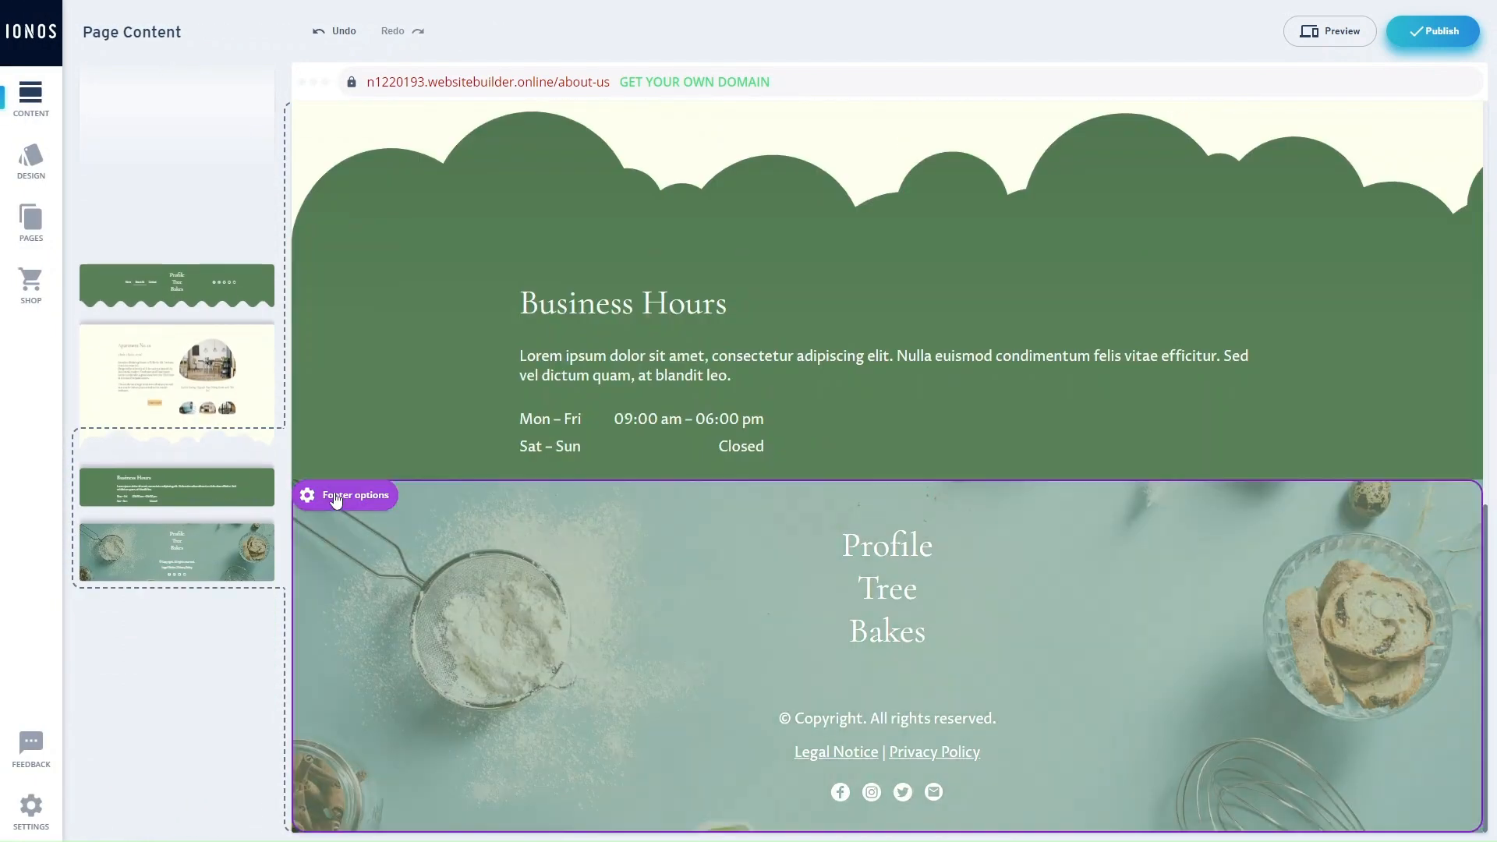
left_click(335, 497)
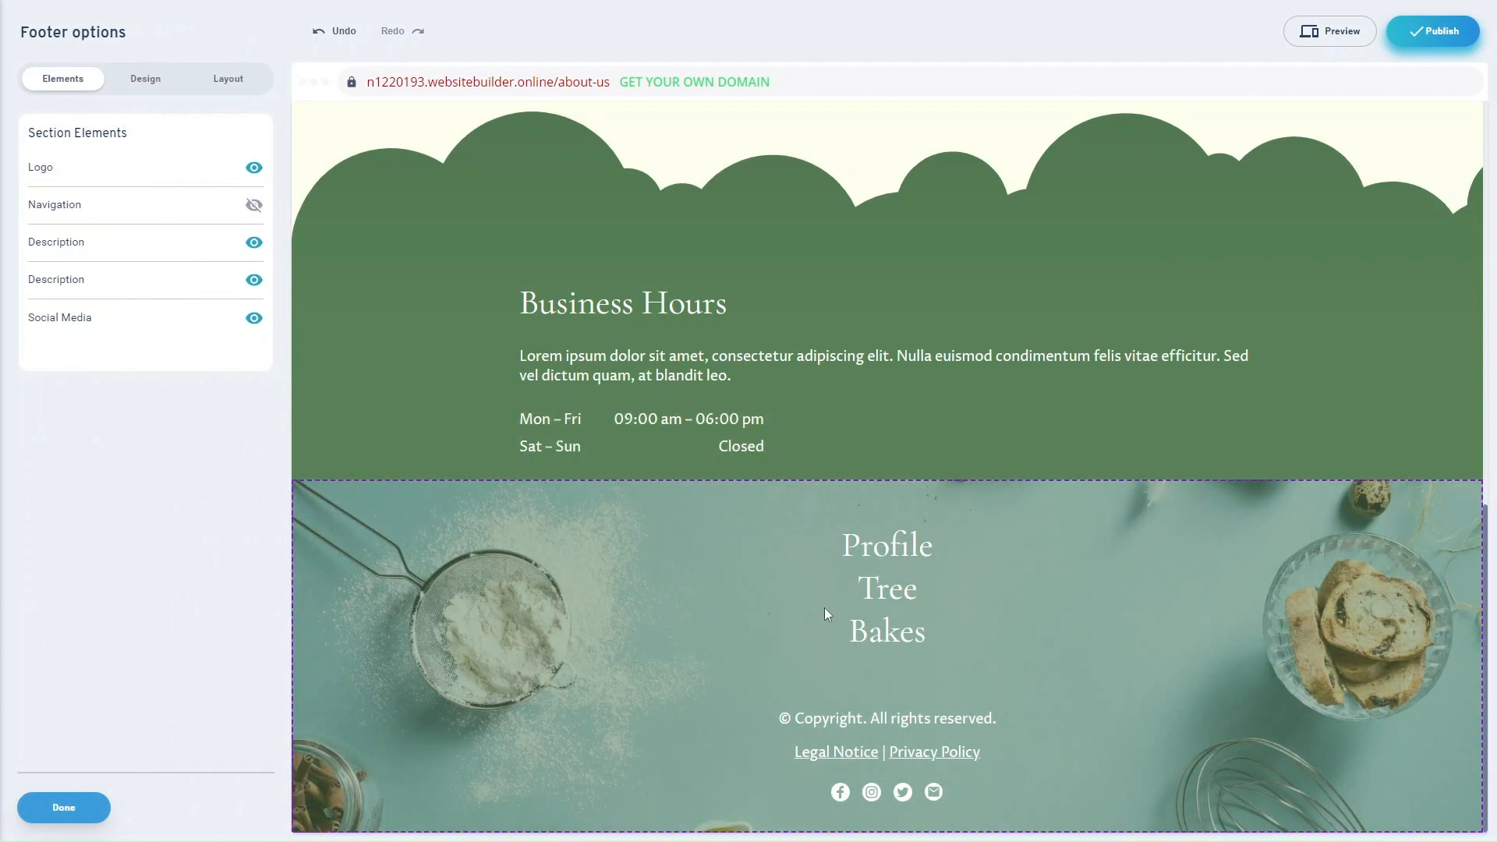
left_click(137, 81)
left_click(146, 266)
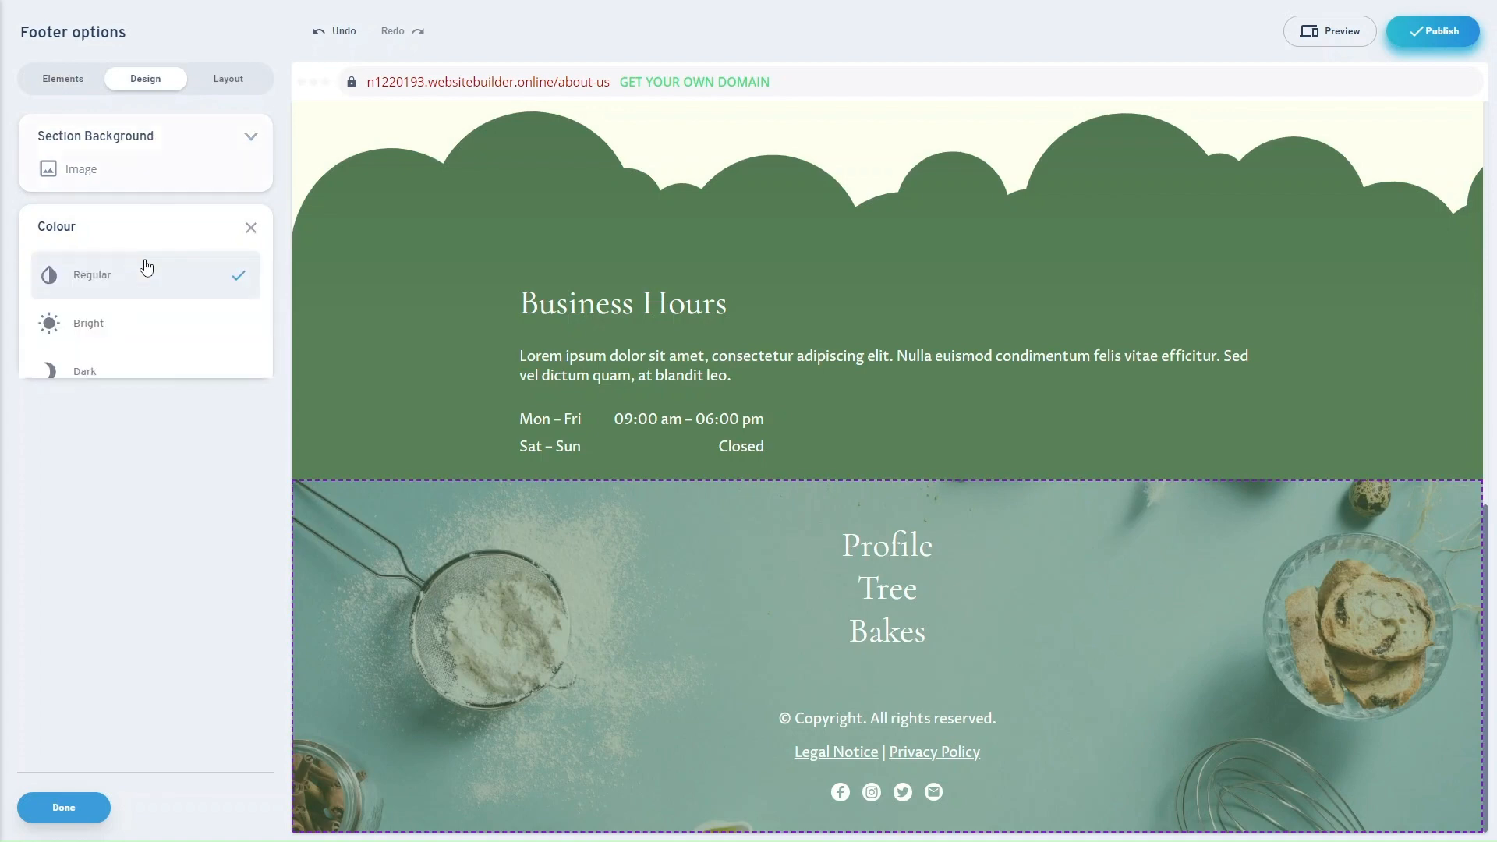
left_click(160, 222)
Step: Apply the footer layout with logo and legal links on opposite sides above the centred copyright and social icons
left_click(249, 88)
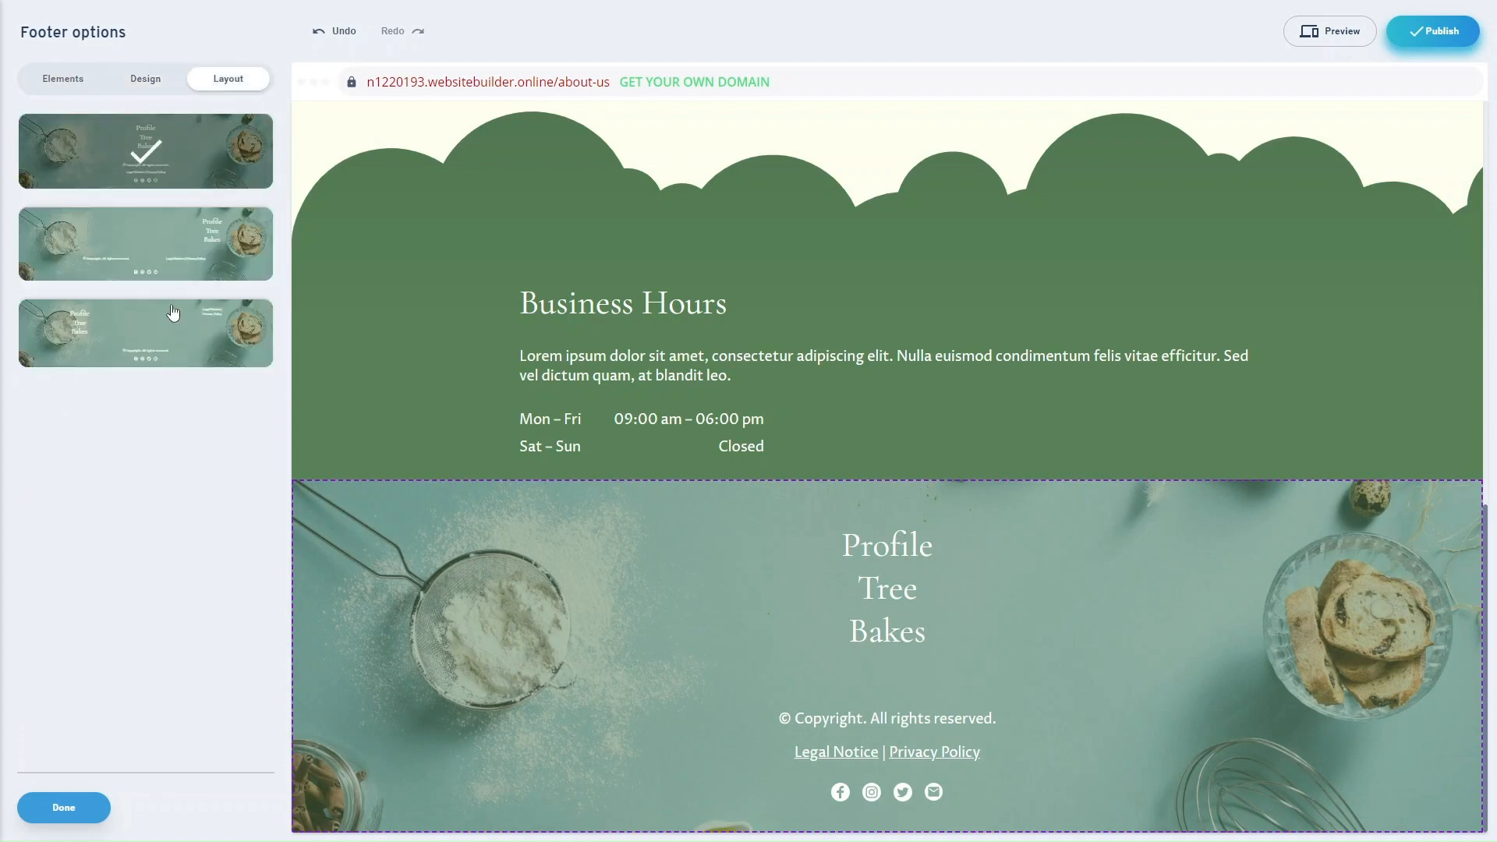
left_click(180, 339)
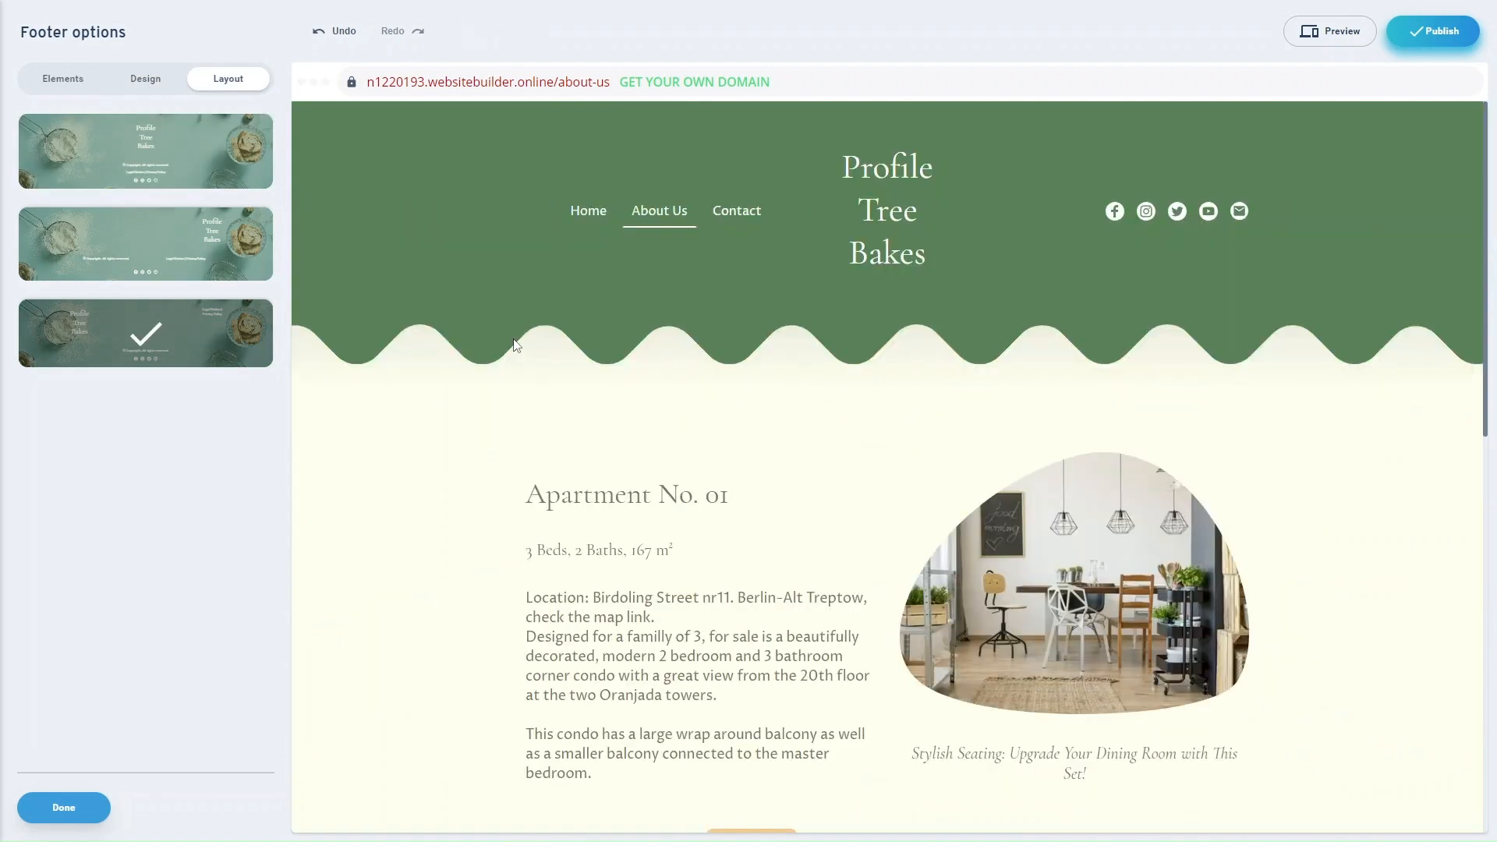
left_click(70, 807)
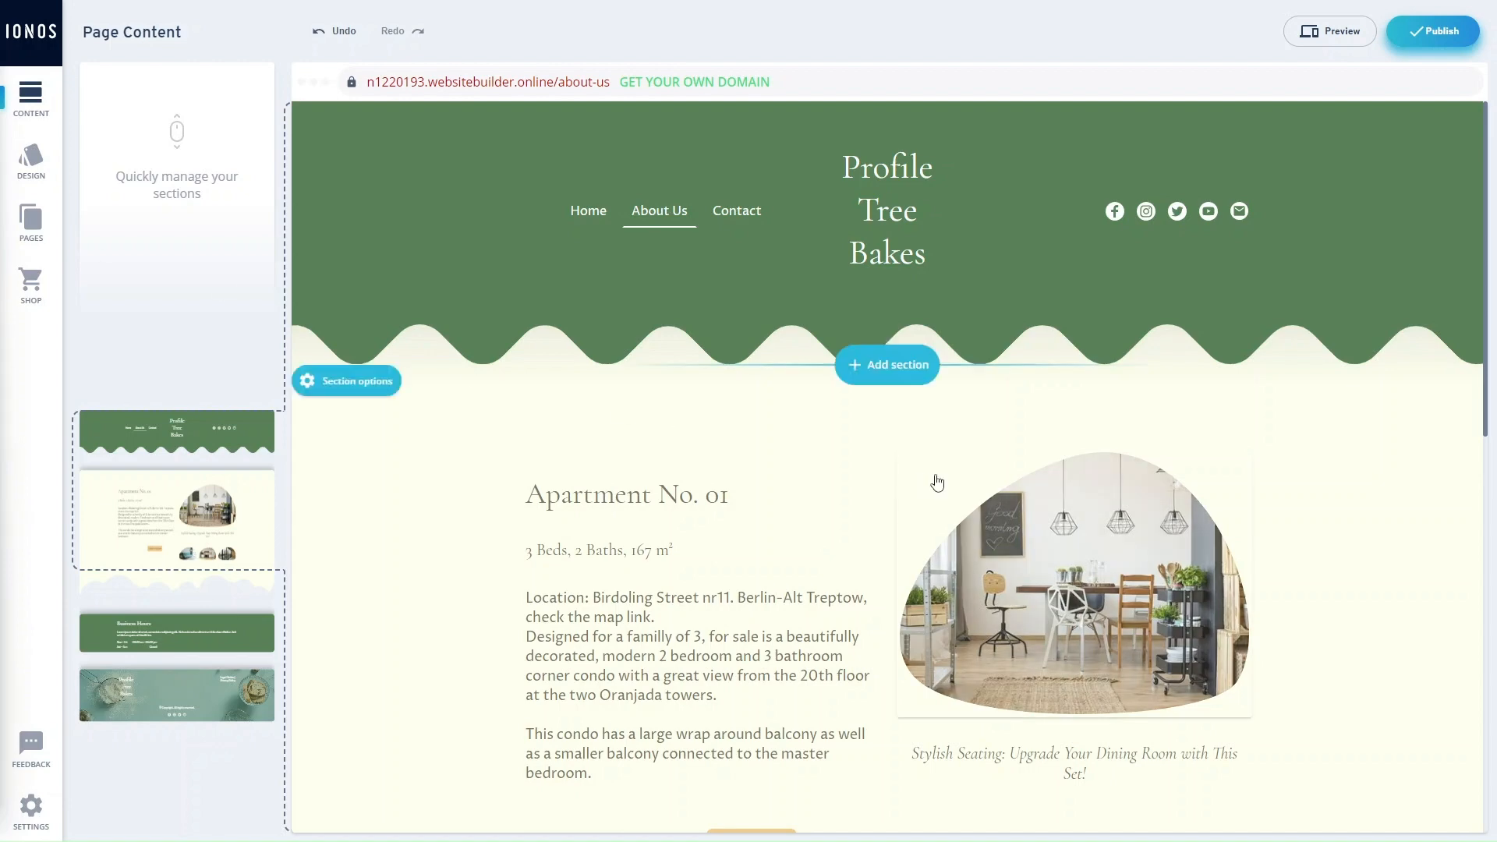
Step: Preview the About Us page in desktop, tablet and phone sizes, returning to the desktop view
left_click(1312, 32)
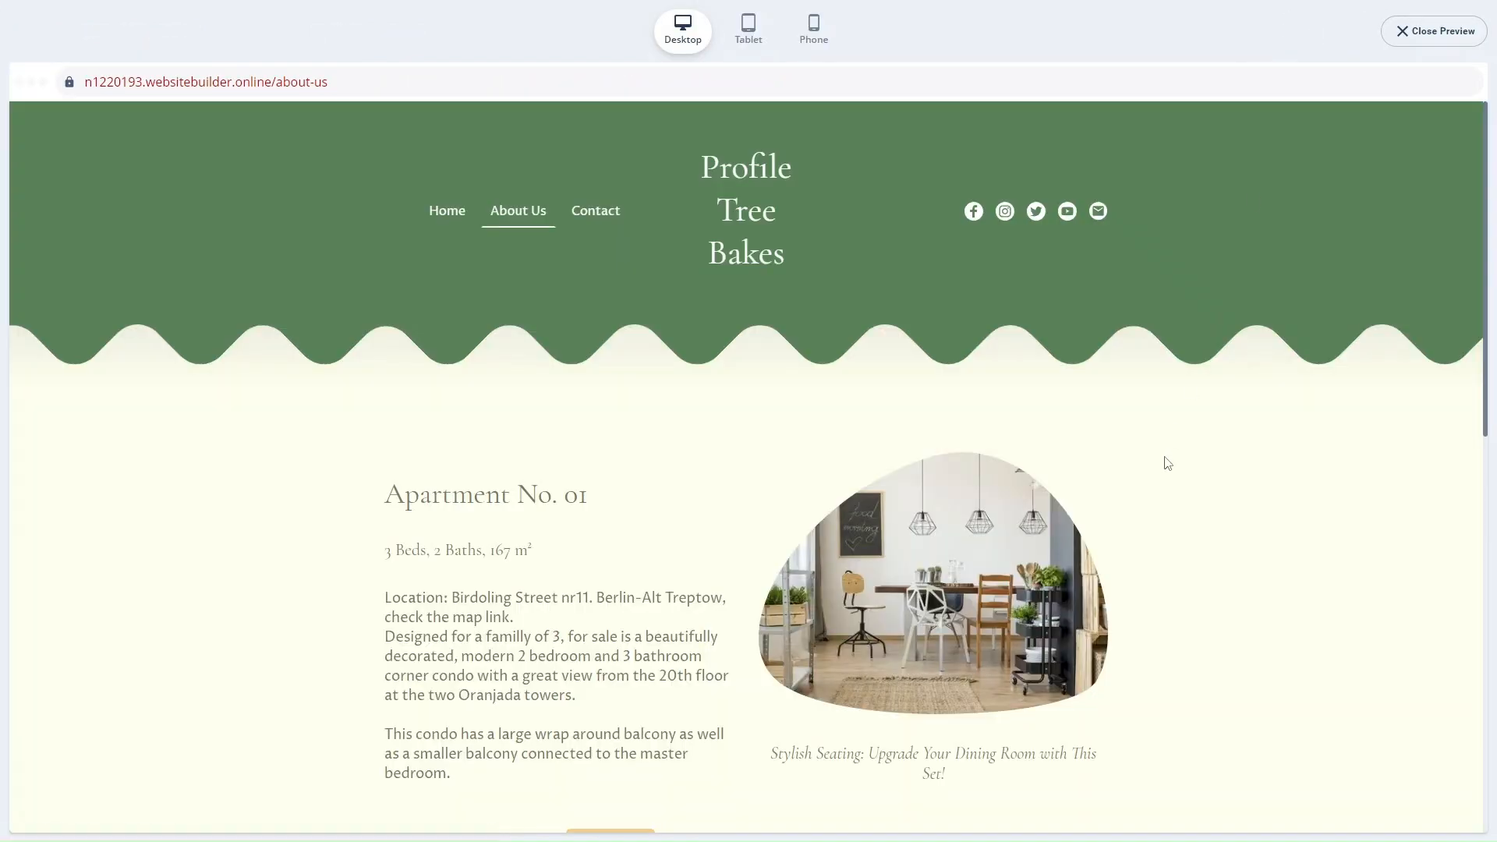
scroll(1164, 457, "down", 11)
scroll(1164, 457, "up", 11)
scroll(1120, 315, "down", 4)
left_click(753, 44)
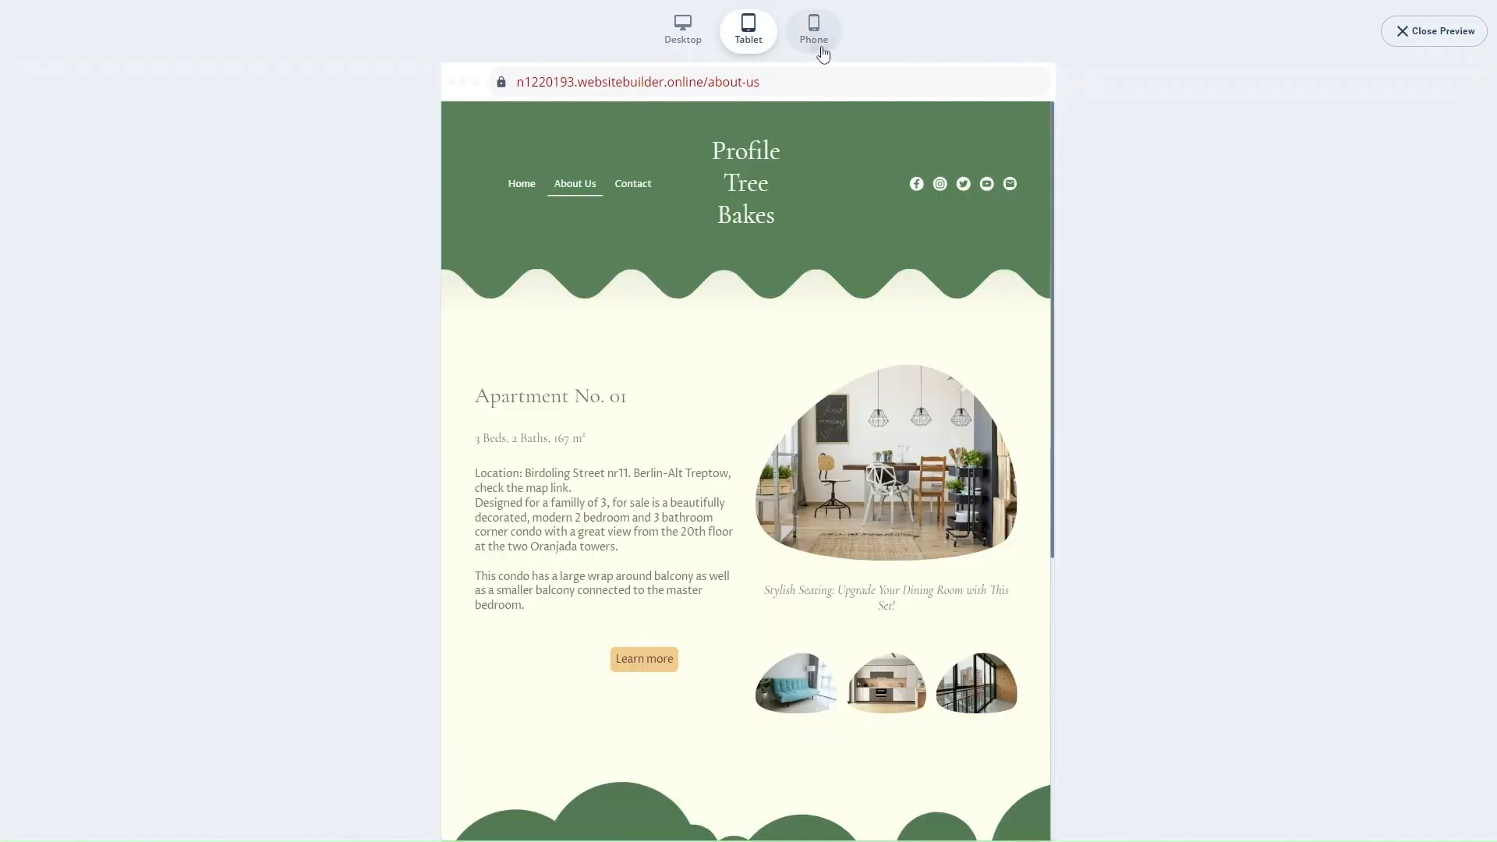
left_click(814, 40)
left_click(709, 31)
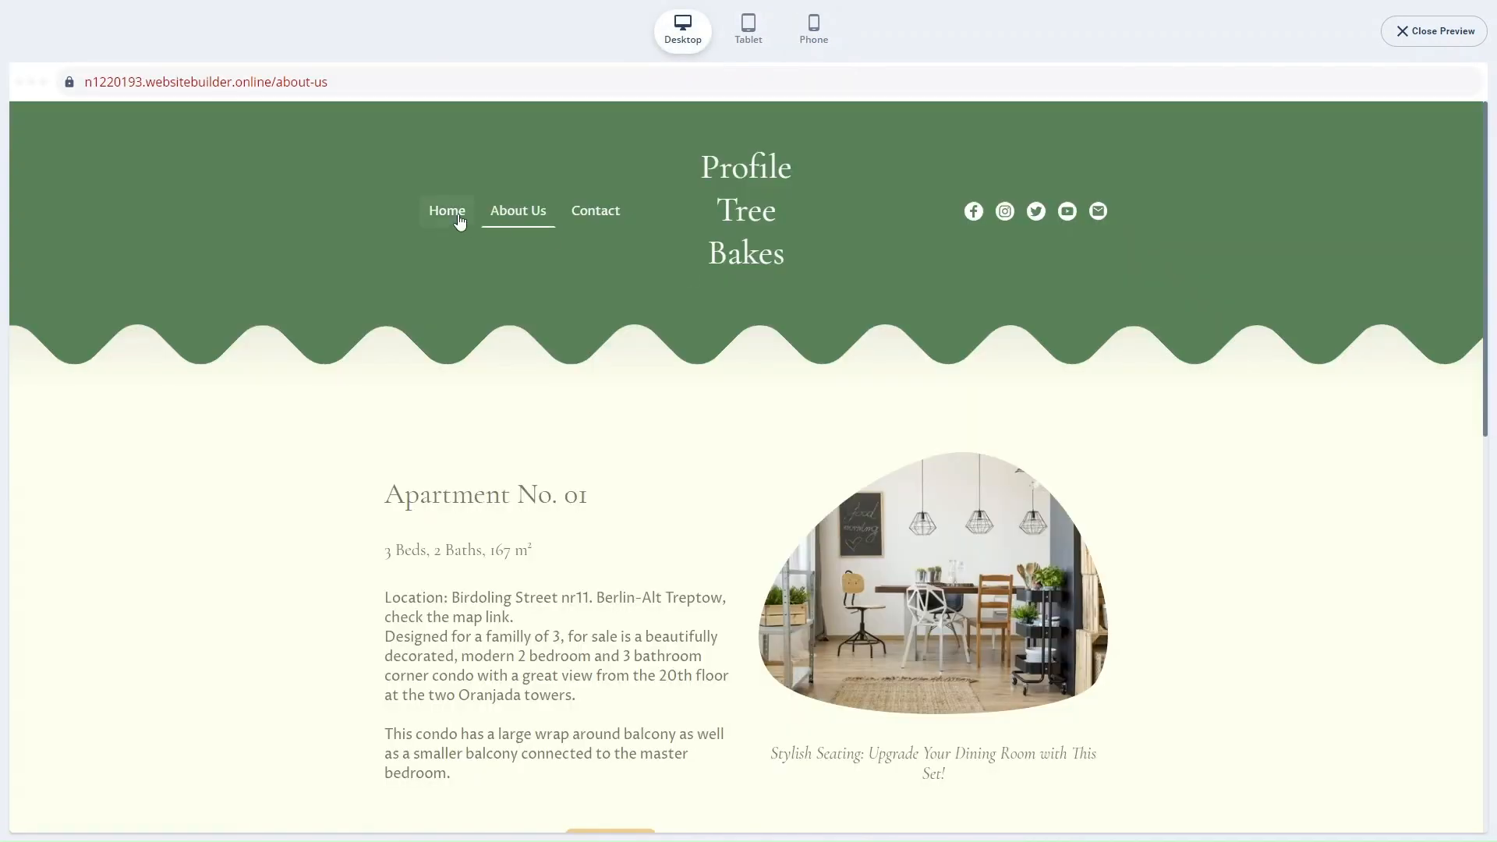
Step: Preview the Home page, checking how the fixed wavy header overlaps the content while scrolling, and close the preview
left_click(460, 221)
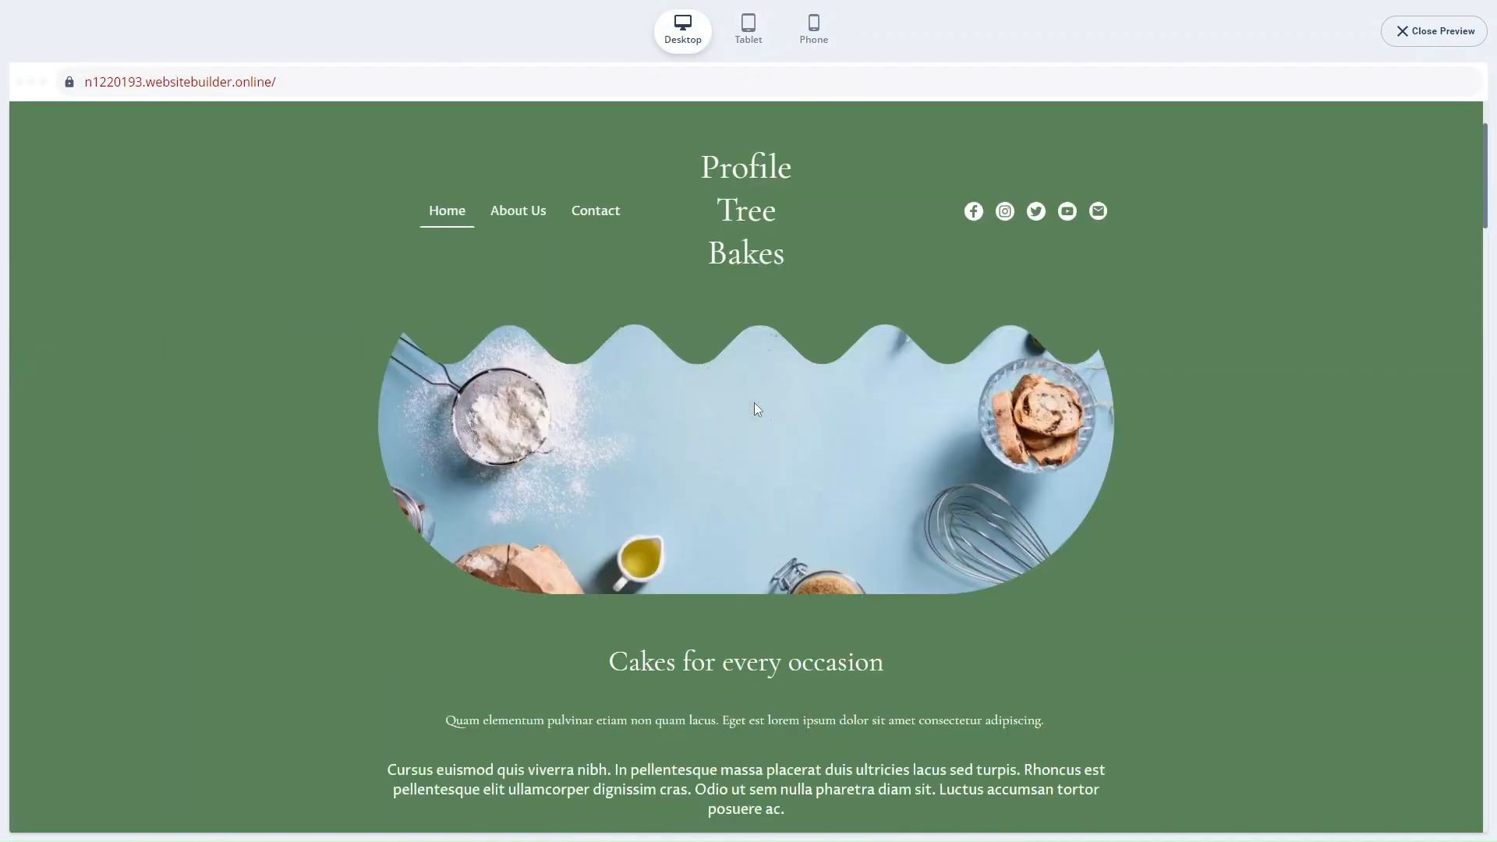
scroll(754, 404, "down", 10)
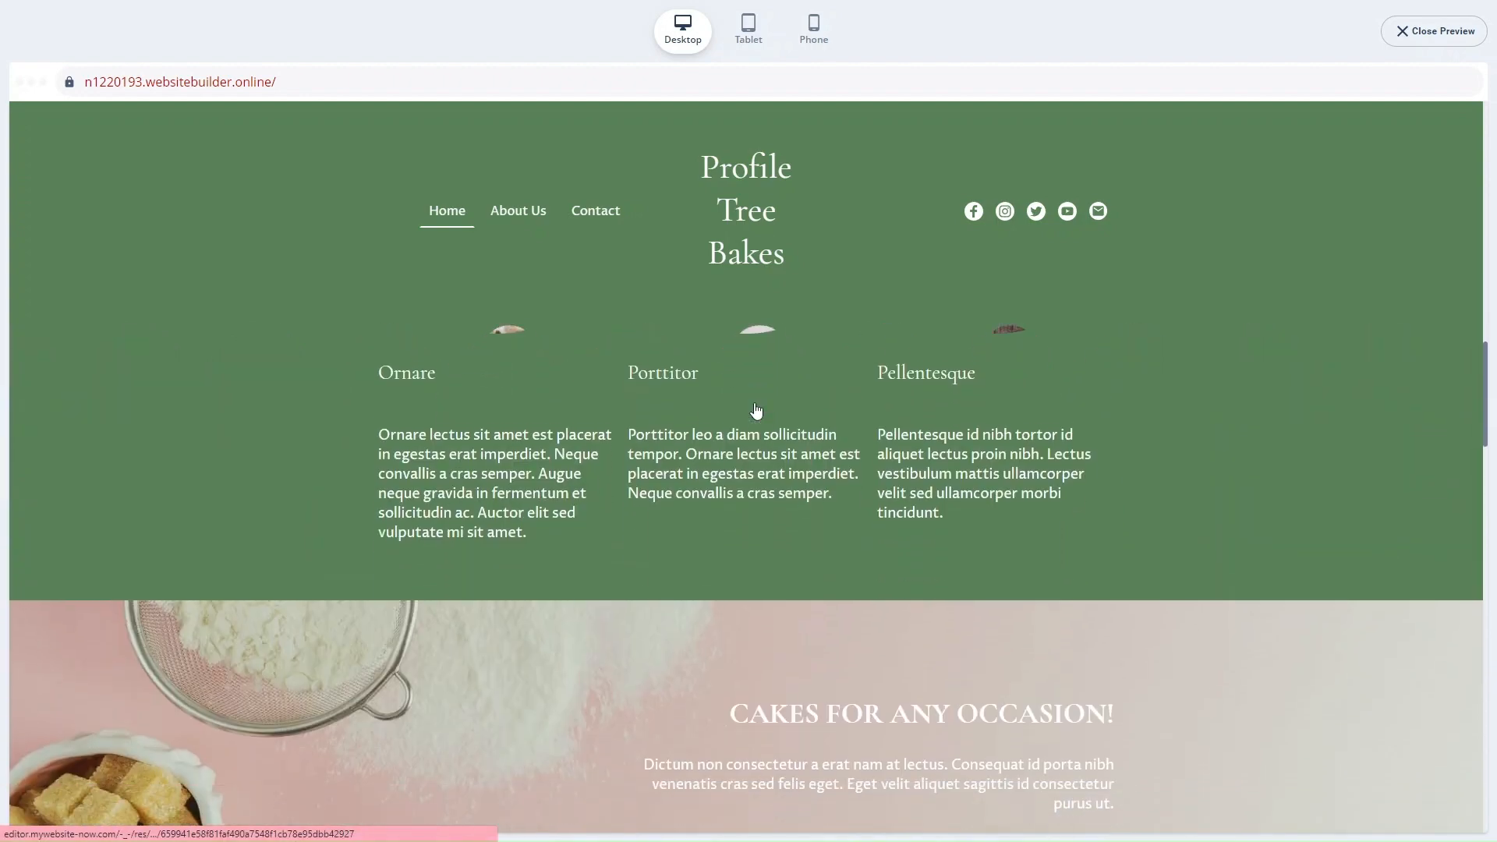
scroll(757, 410, "up", 8)
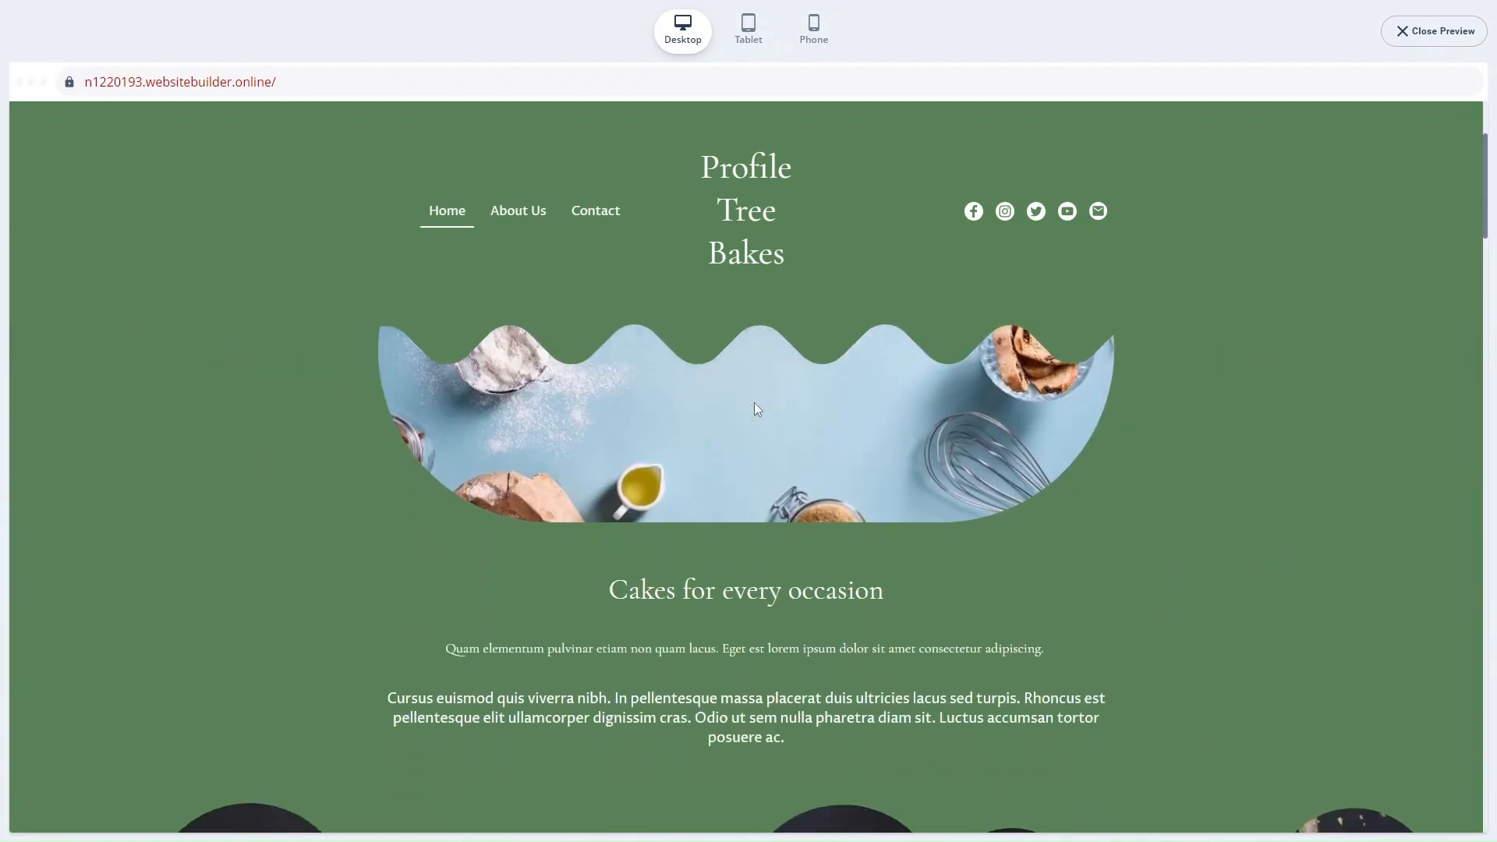
scroll(754, 403, "down", 2)
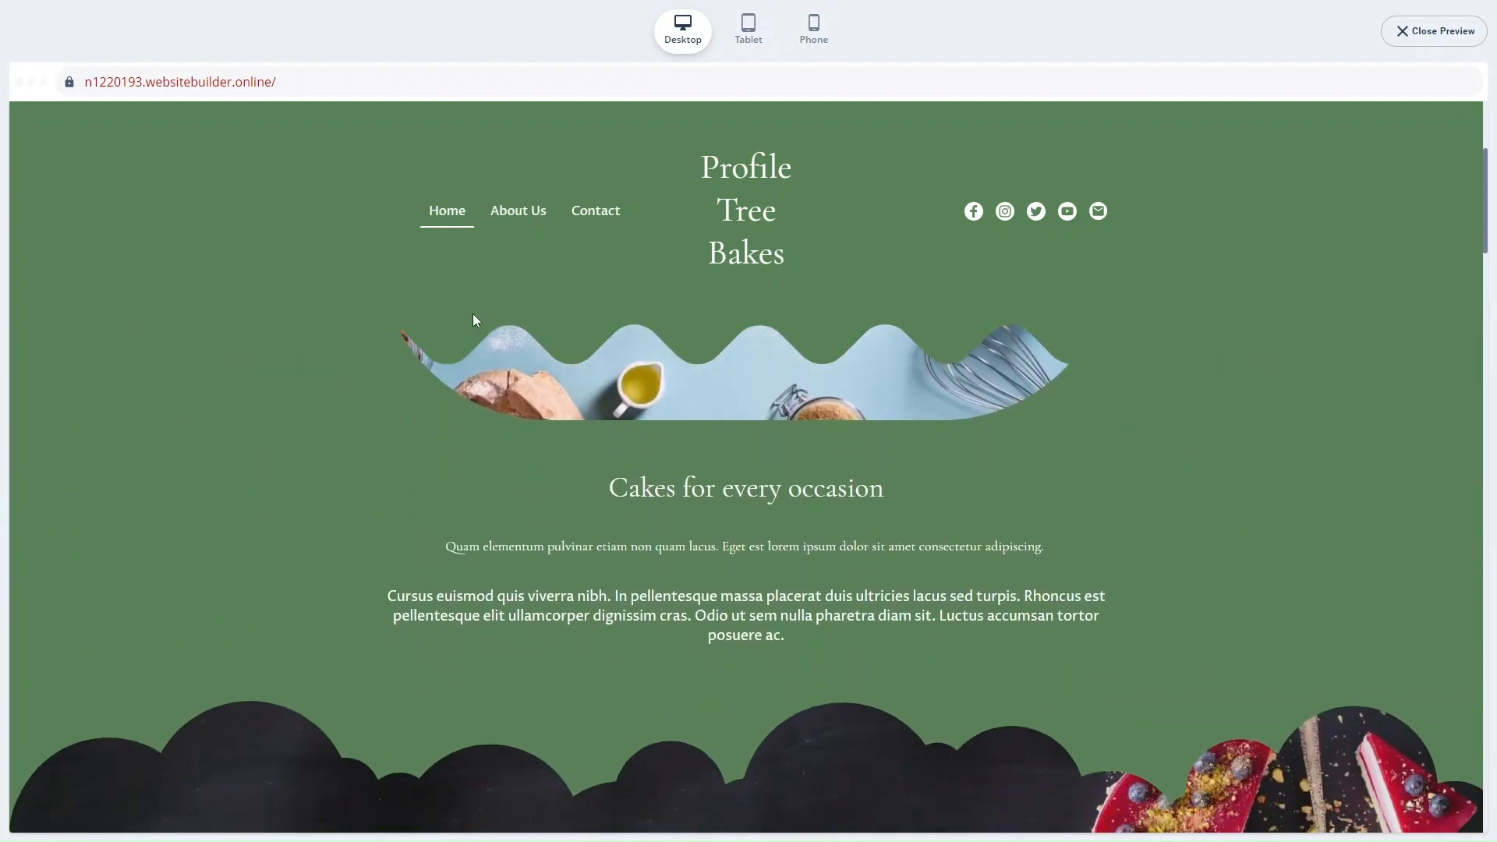
scroll(595, 491, "down", 1)
scroll(595, 491, "up", 5)
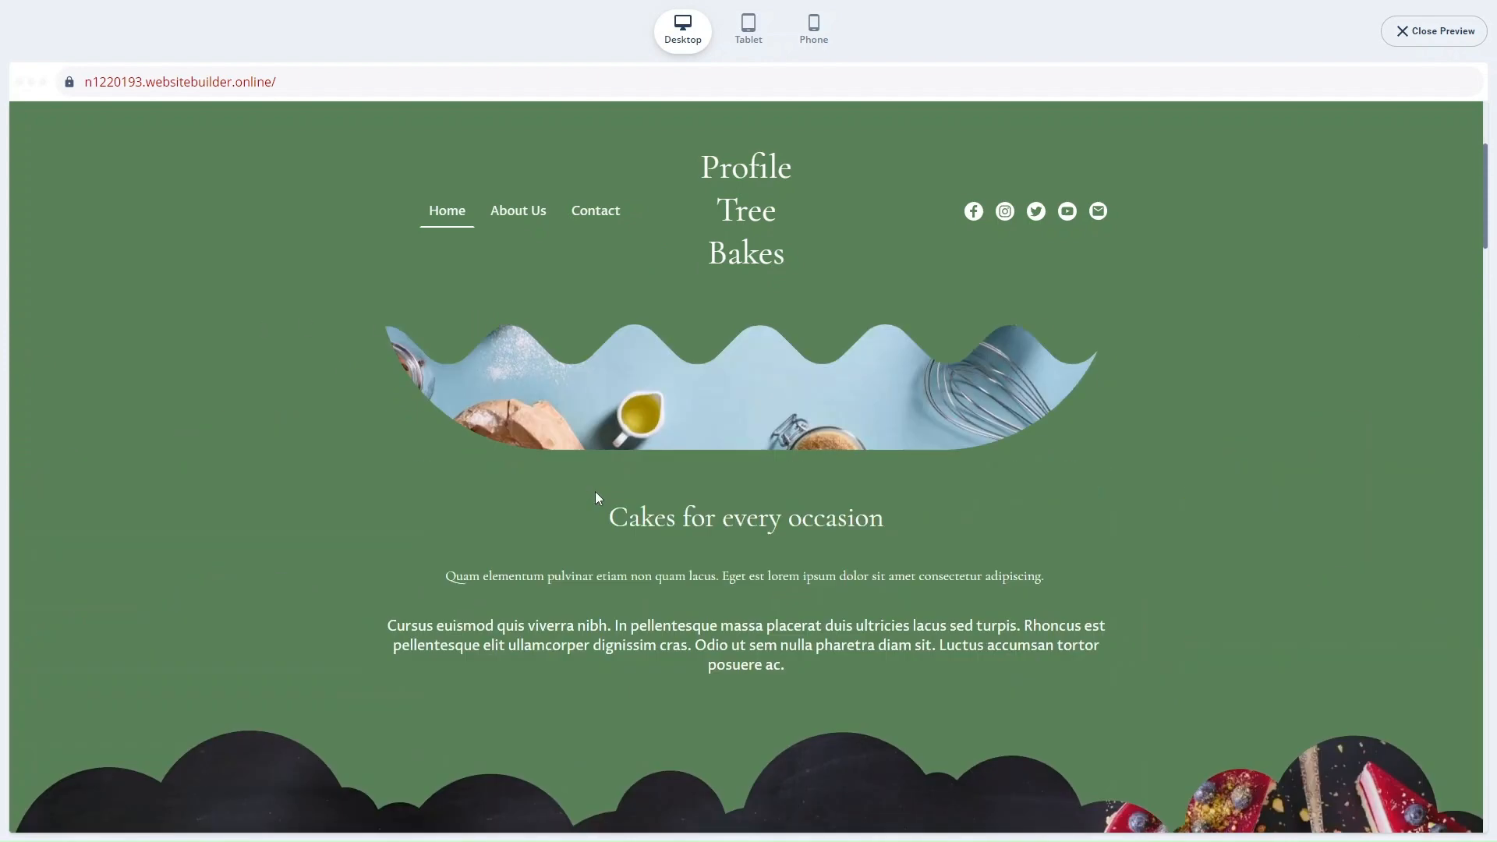
left_click(1432, 31)
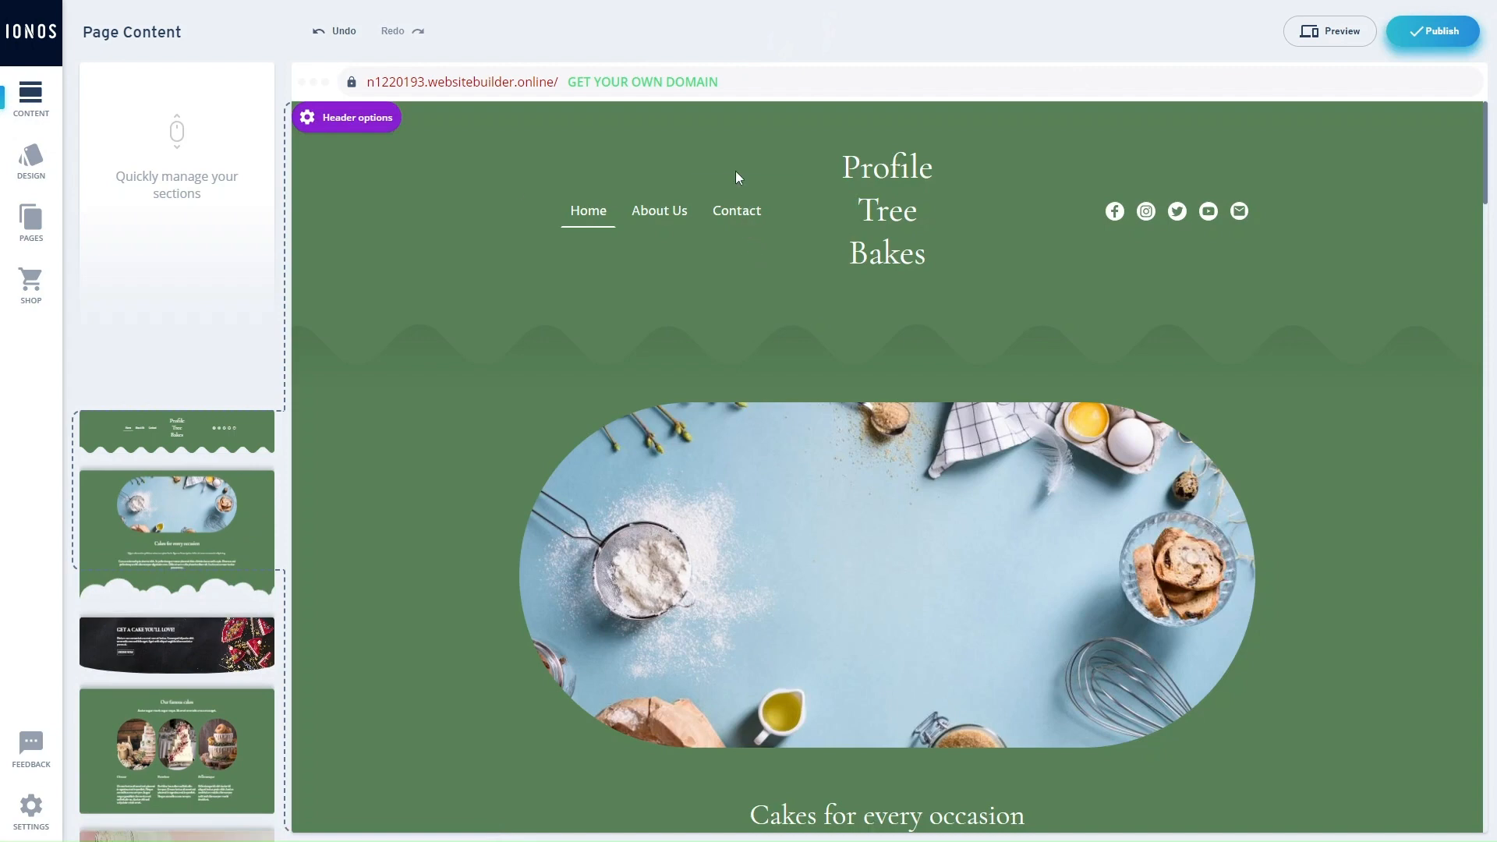
Step: Change the header's section shape to Rectangle and publish the website
left_click(338, 125)
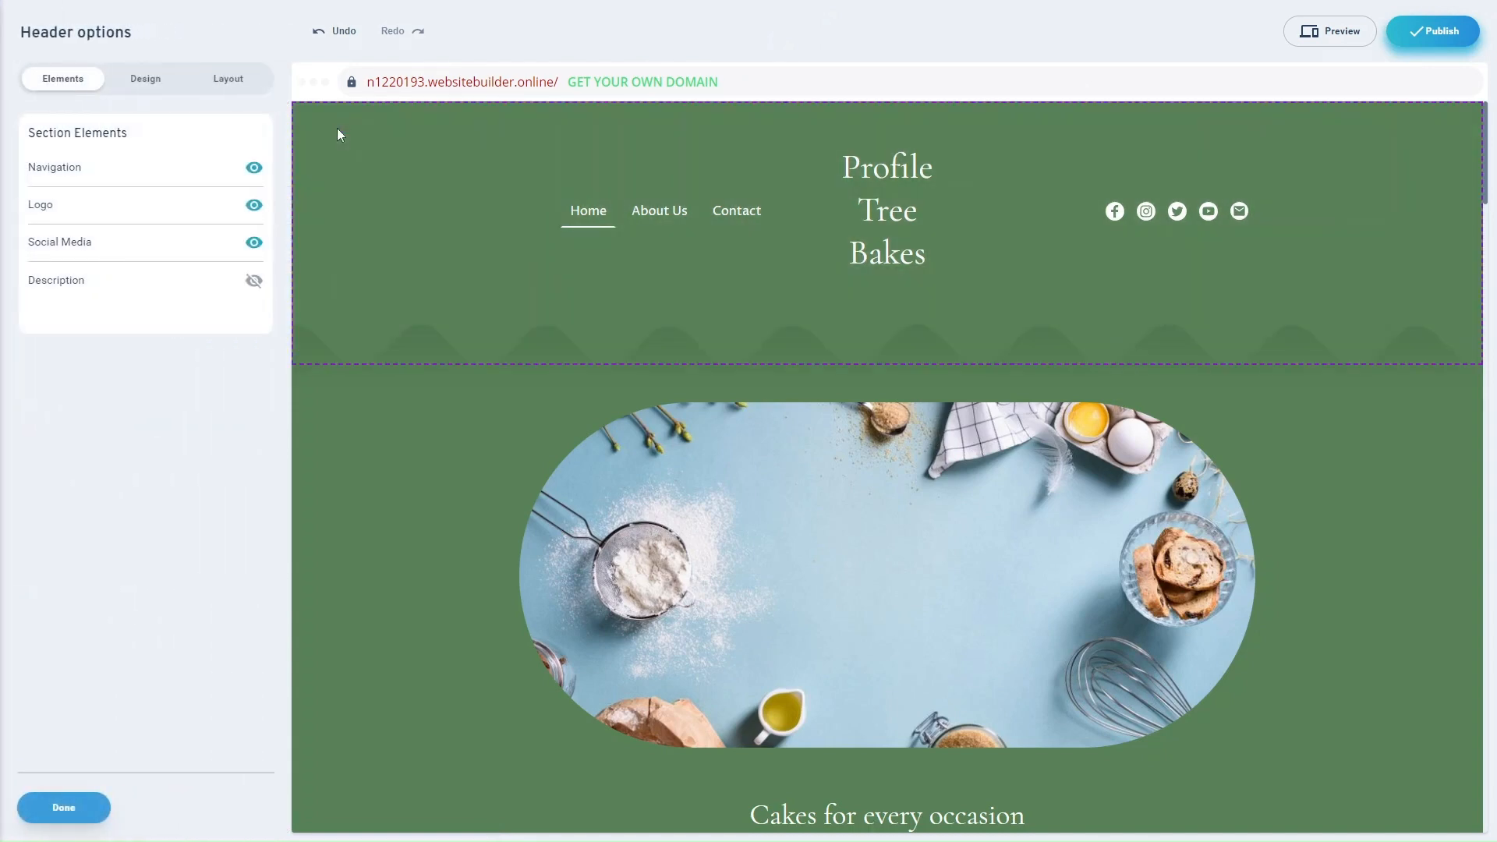
left_click(139, 80)
left_click(226, 78)
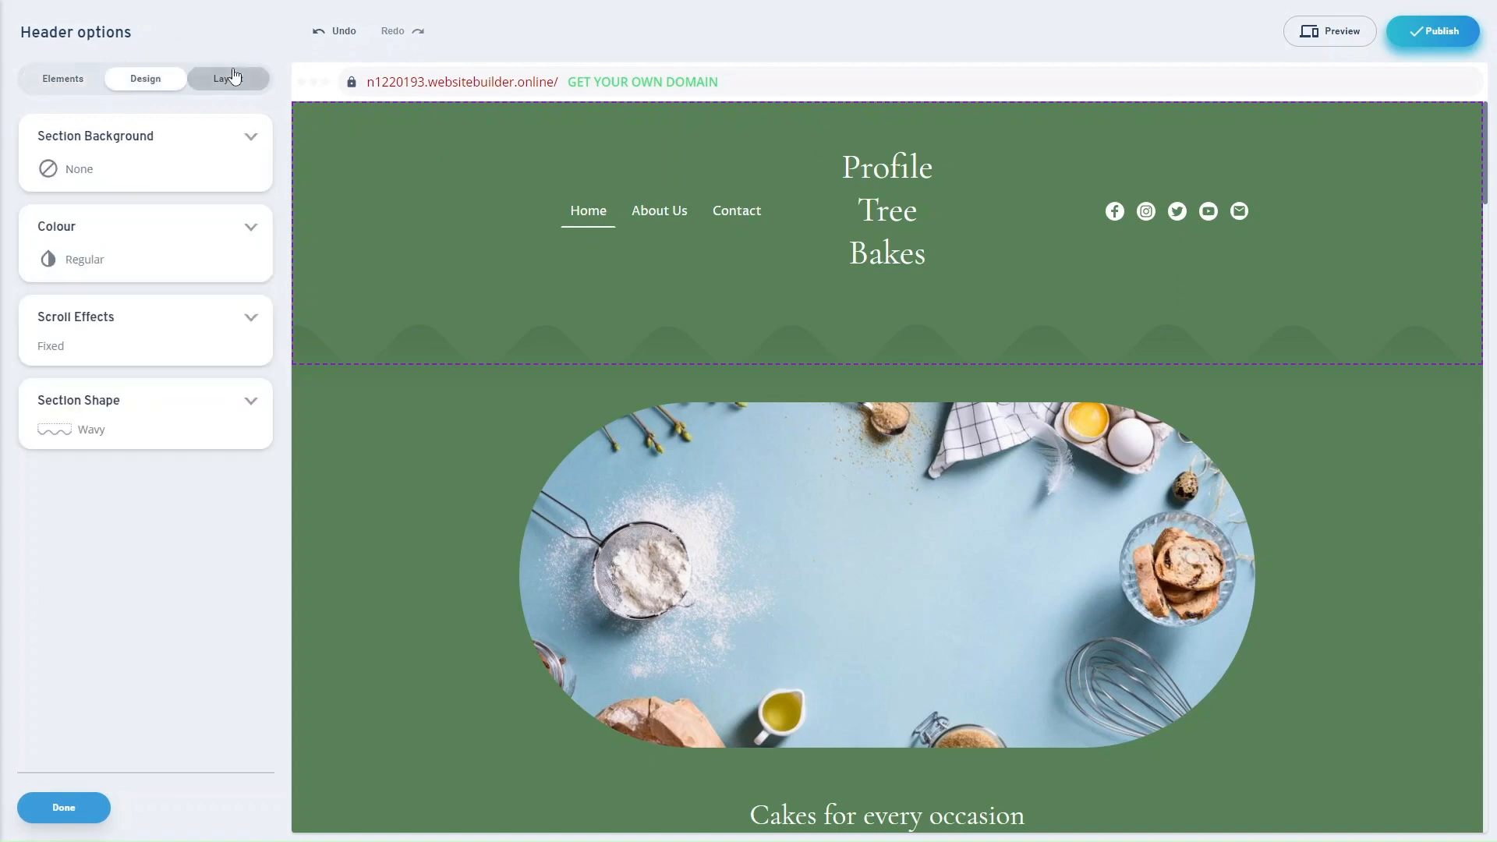
left_click(169, 86)
left_click(182, 434)
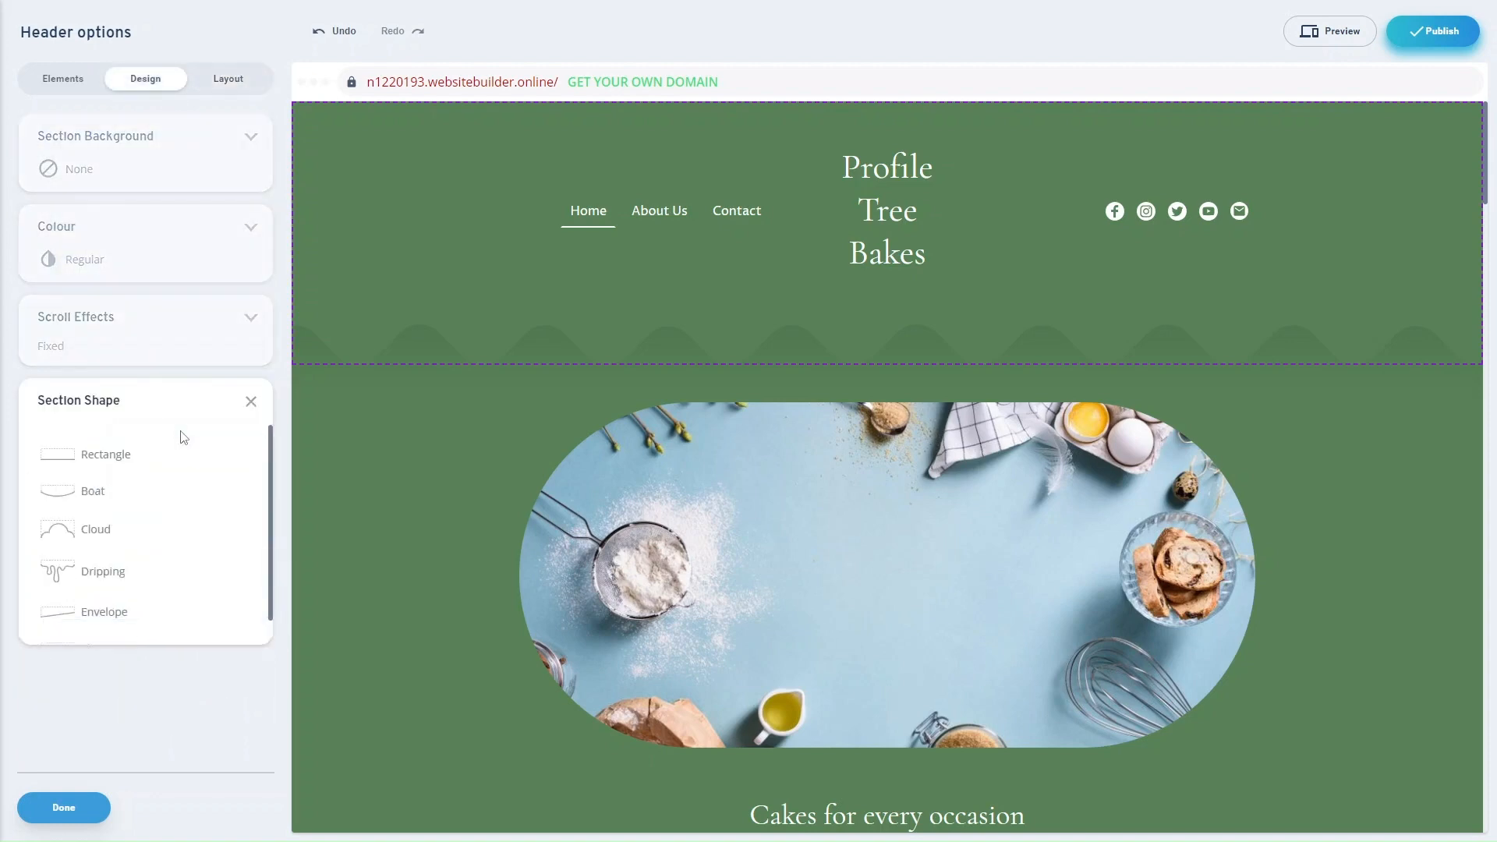
left_click(118, 446)
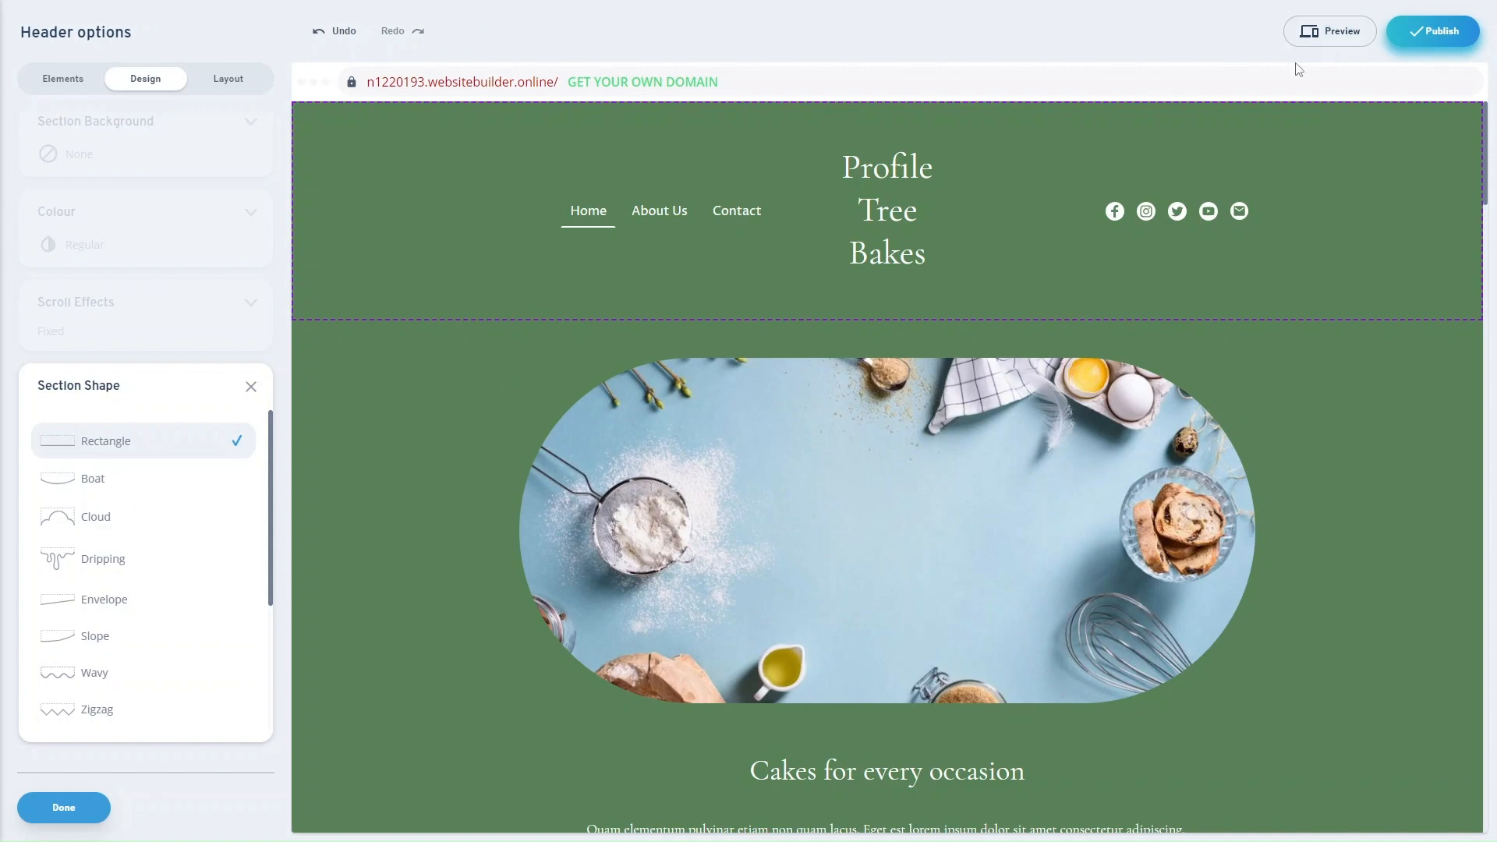
left_click(1455, 36)
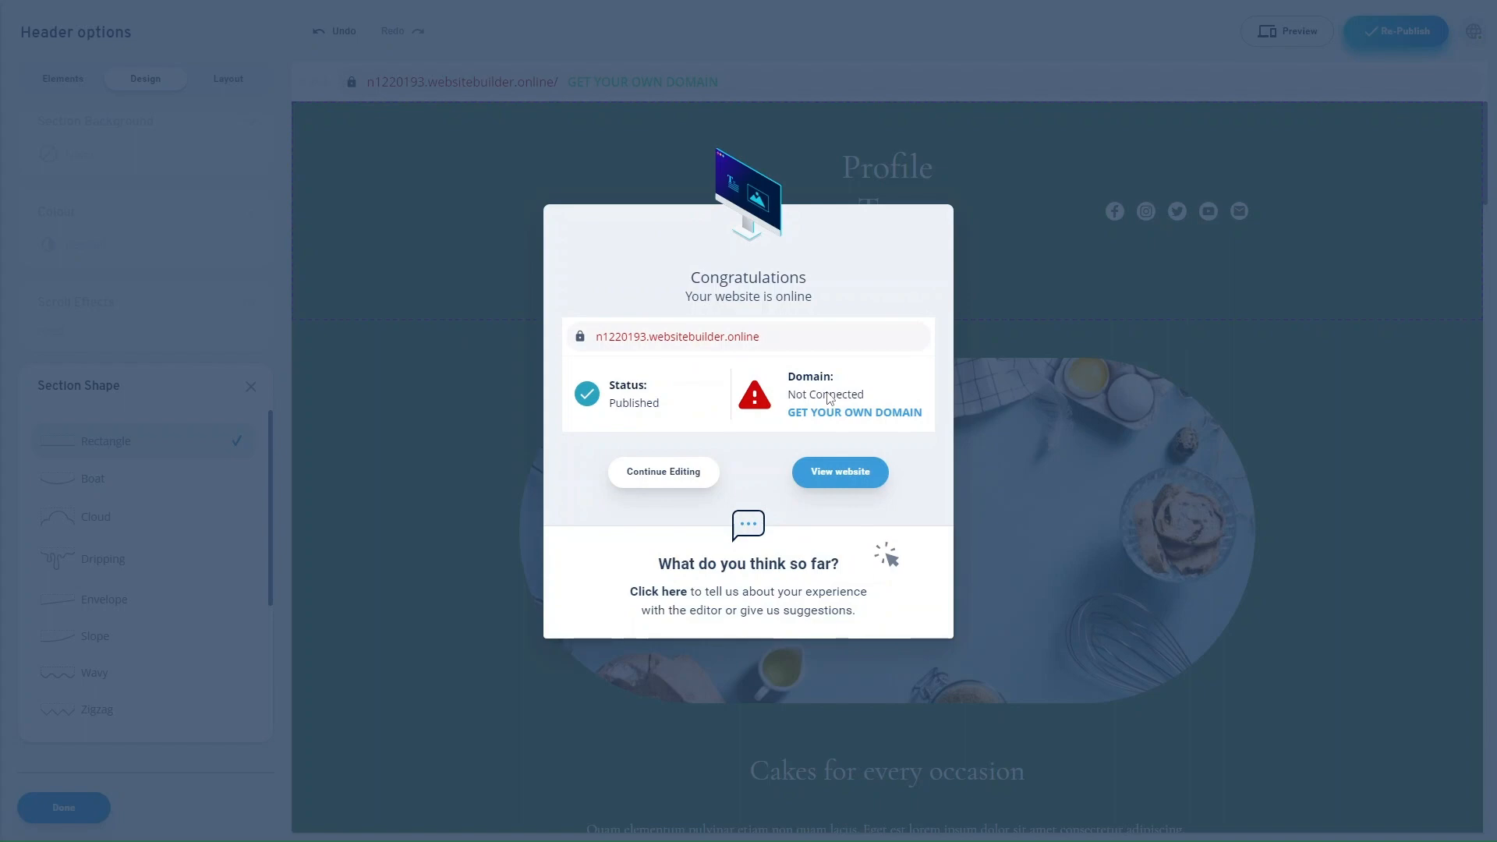
Step: Proceed to getting an own domain and save the project name as Bakery Website
left_click(902, 417)
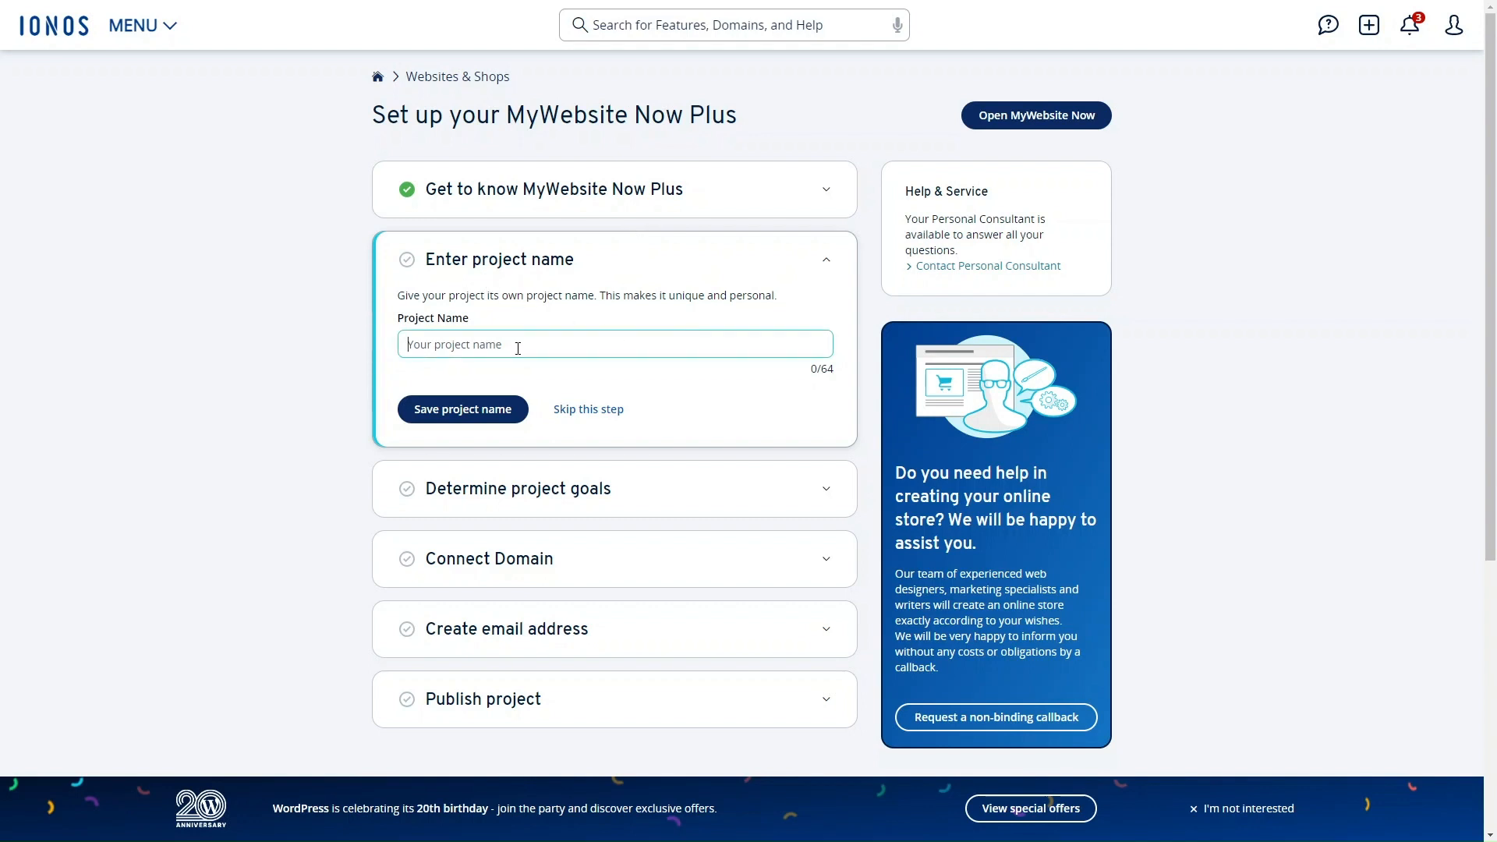
type("Bakery Webstite")
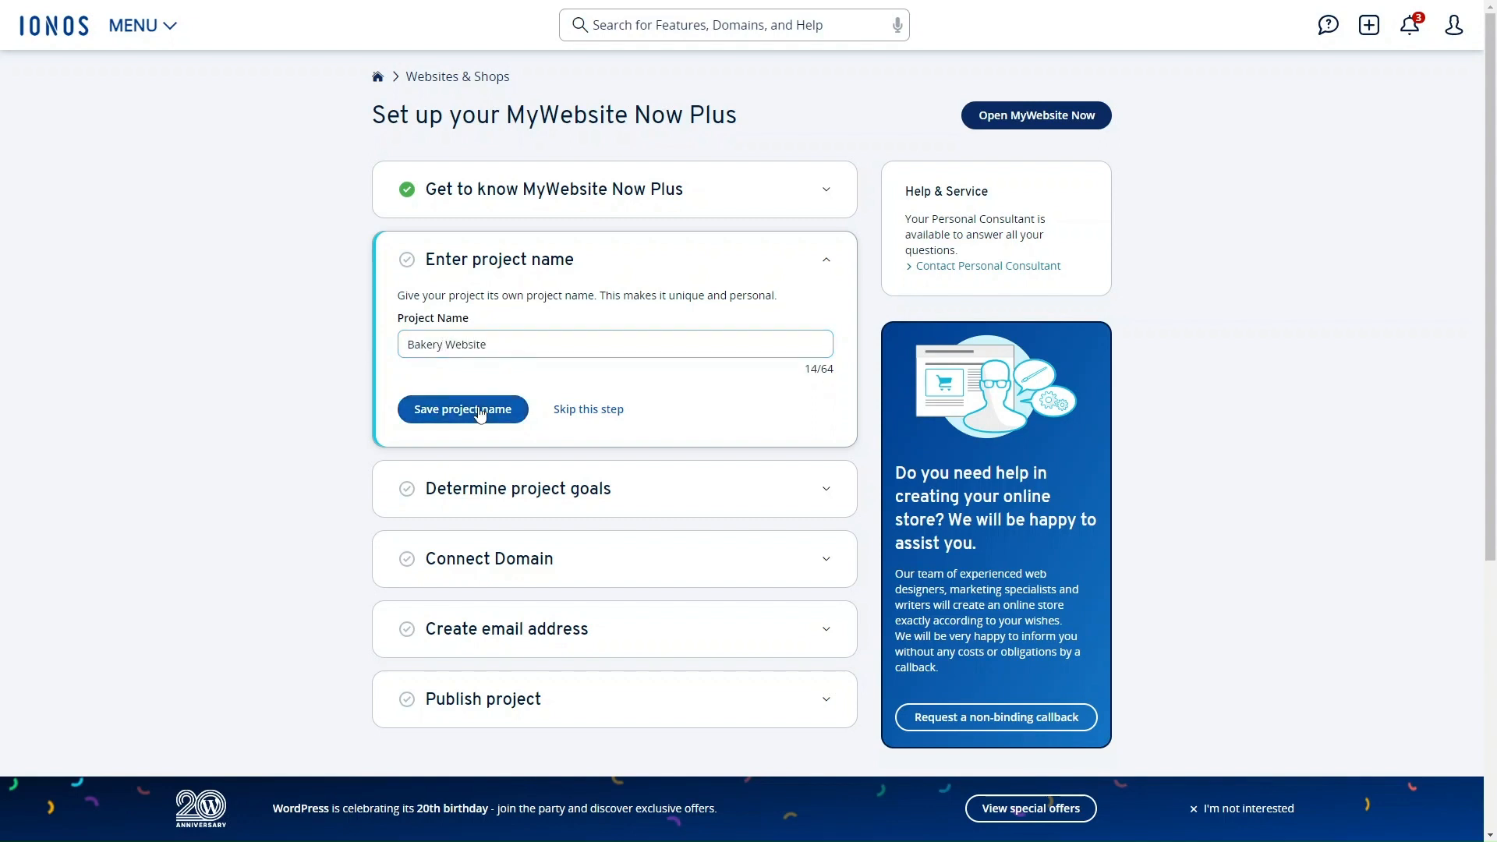
left_click(480, 410)
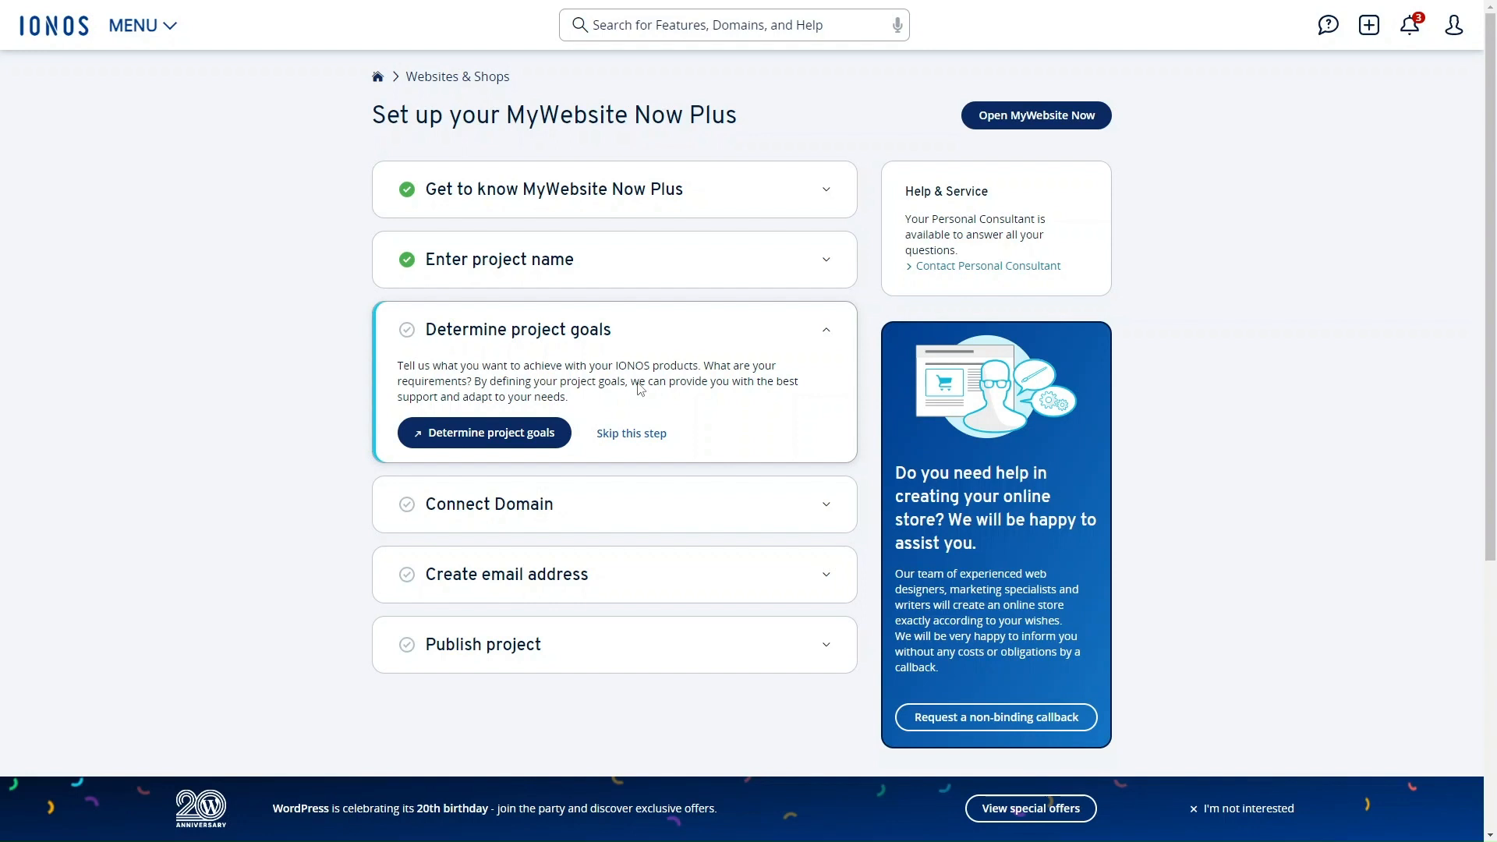
Step: Skip the project goals, domain connection and email address steps of the website setup
left_click(662, 442)
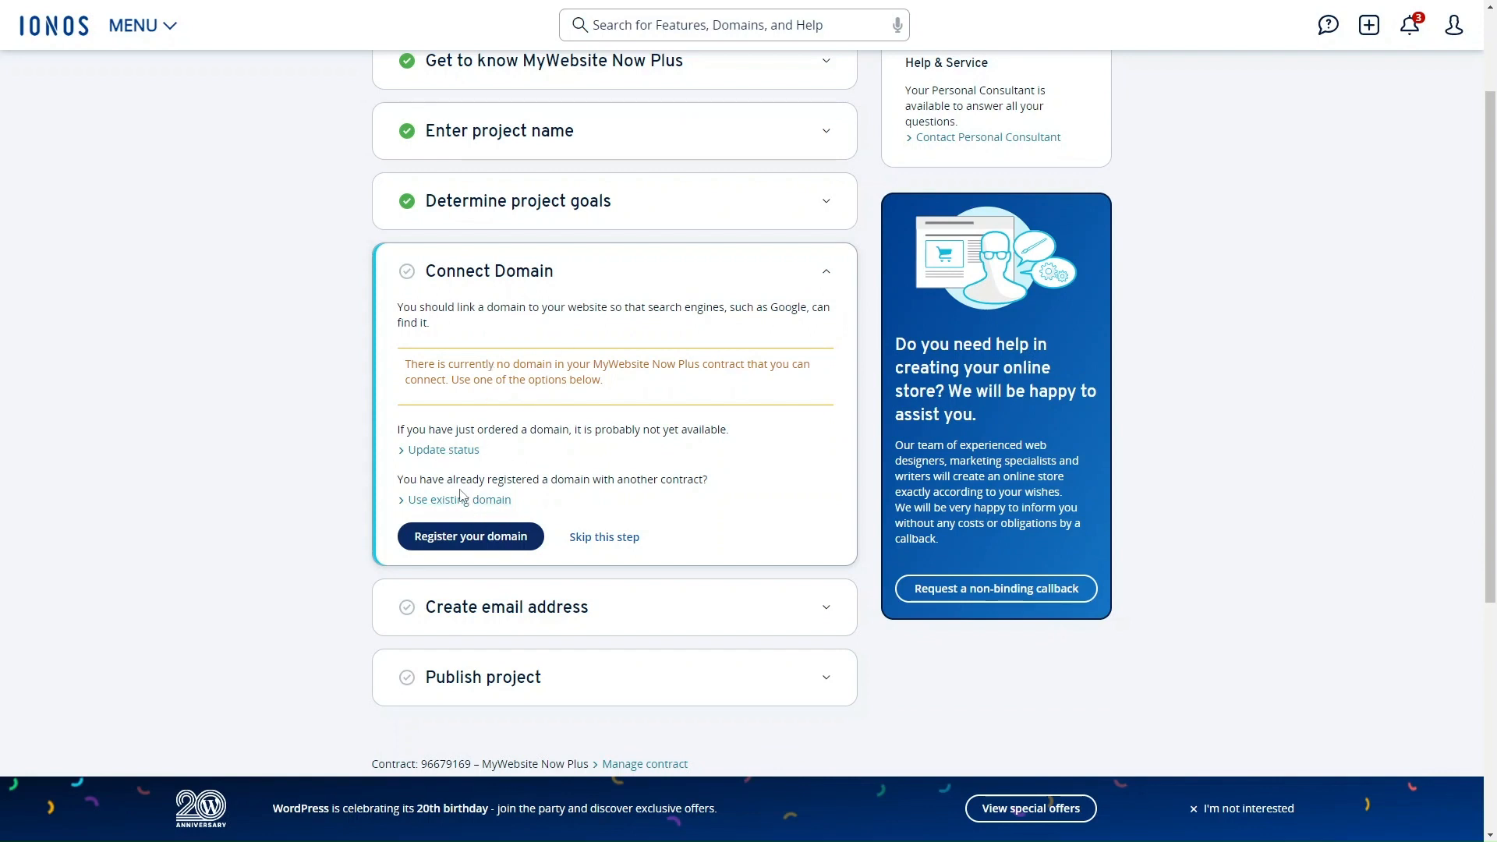
left_click(595, 550)
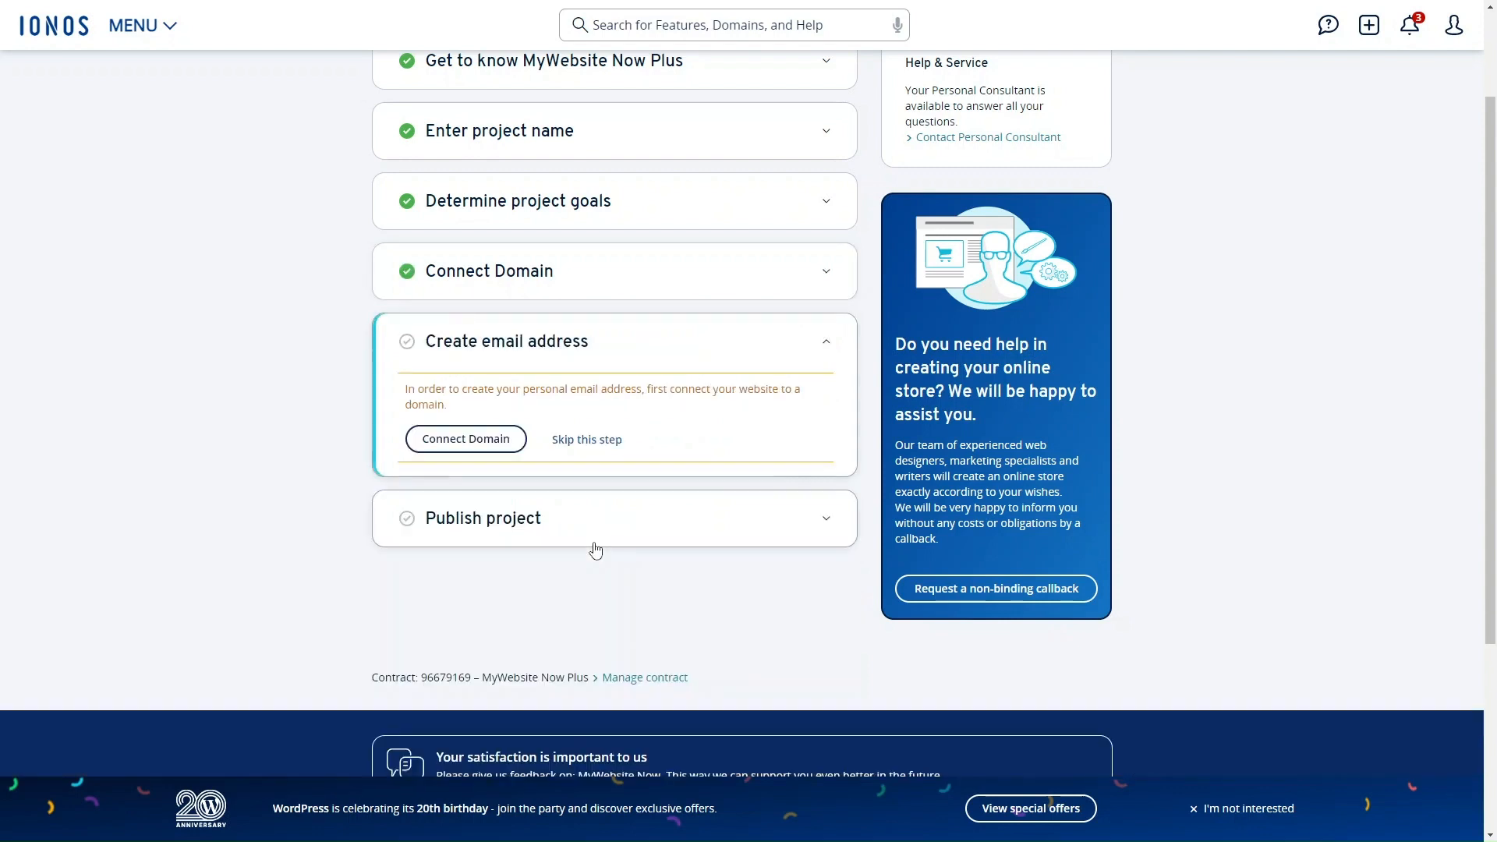
left_click(598, 440)
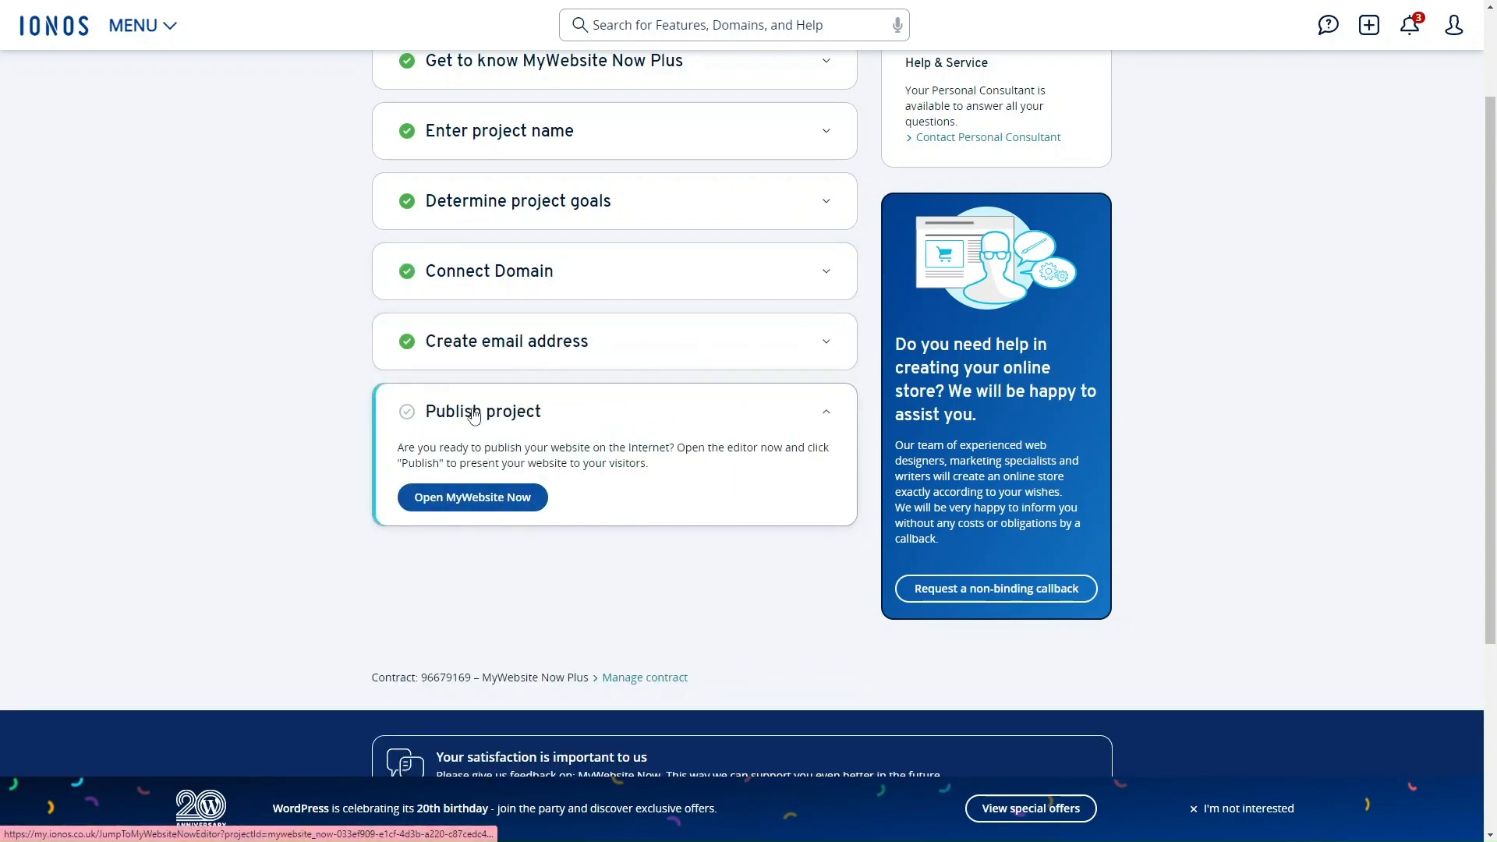
Step: Open MyWebsite Now from the publishing step and view the About Us page of the published site
left_click(469, 500)
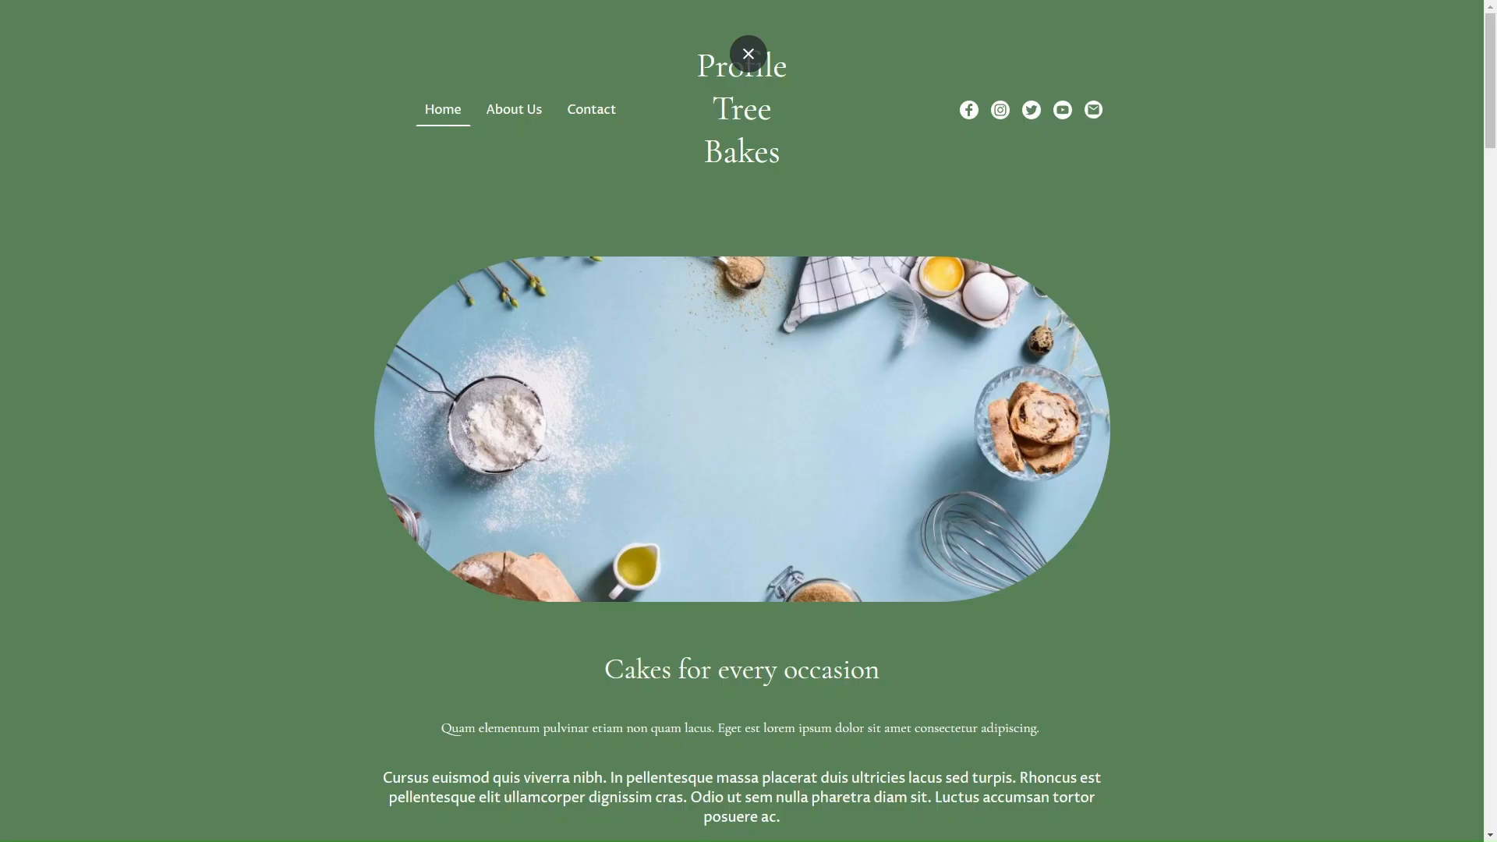
left_click(536, 109)
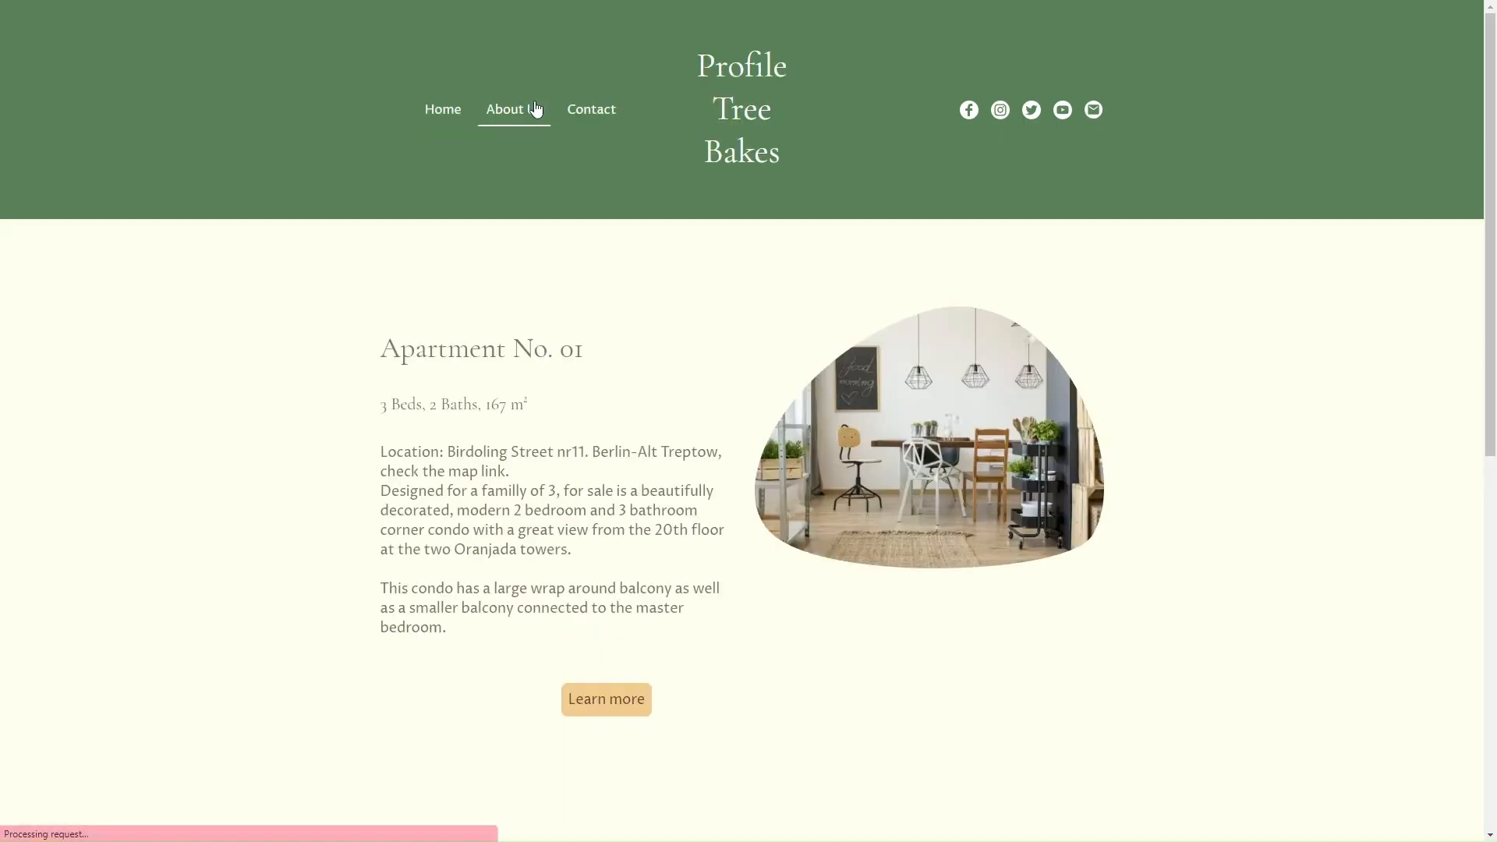